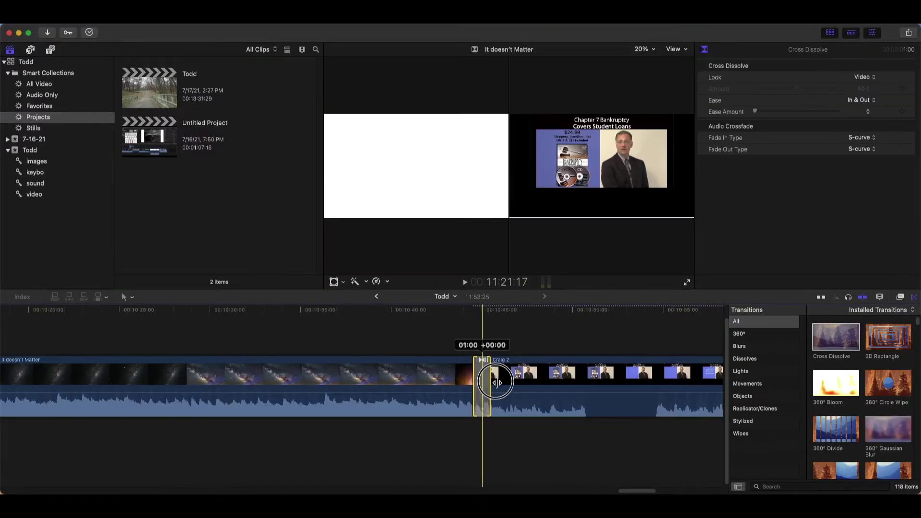
Lengthen the Cross Dissolve between the It doesn't Matter and Craig 2 clips to 18:15, and extend the transition ending the timeline.
{"action": "left_click_drag", "start_coordinate": [489, 370], "coordinate": [650, 372]}
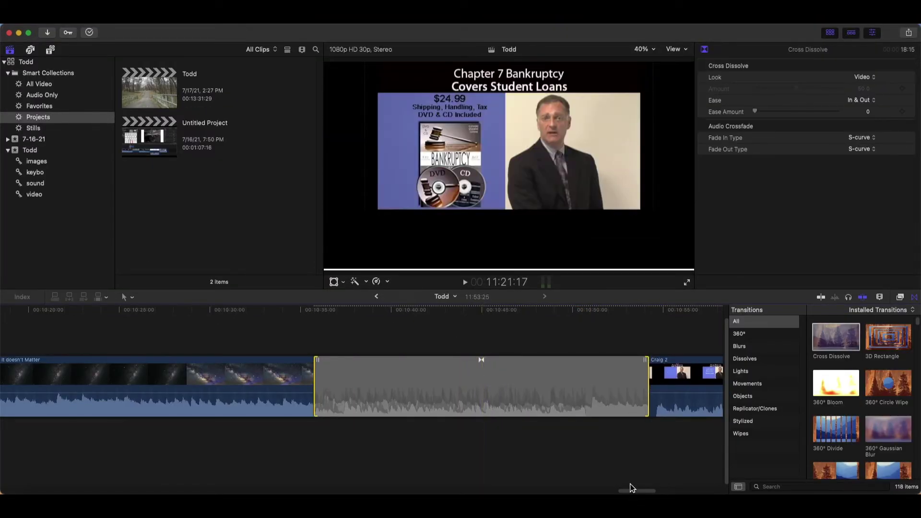
{"action": "left_click_drag", "start_coordinate": [631, 487], "coordinate": [697, 487]}
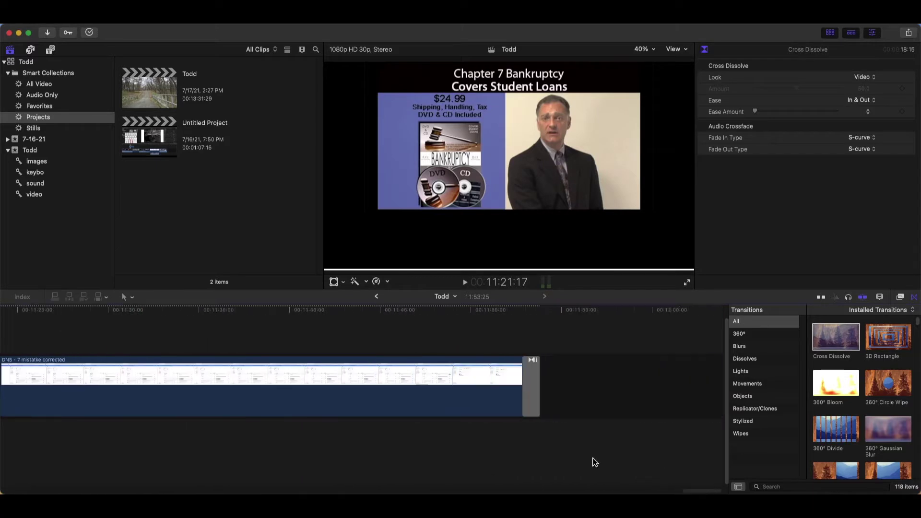
{"action": "left_click", "coordinate": [537, 377]}
{"action": "left_click_drag", "start_coordinate": [528, 388], "coordinate": [277, 384]}
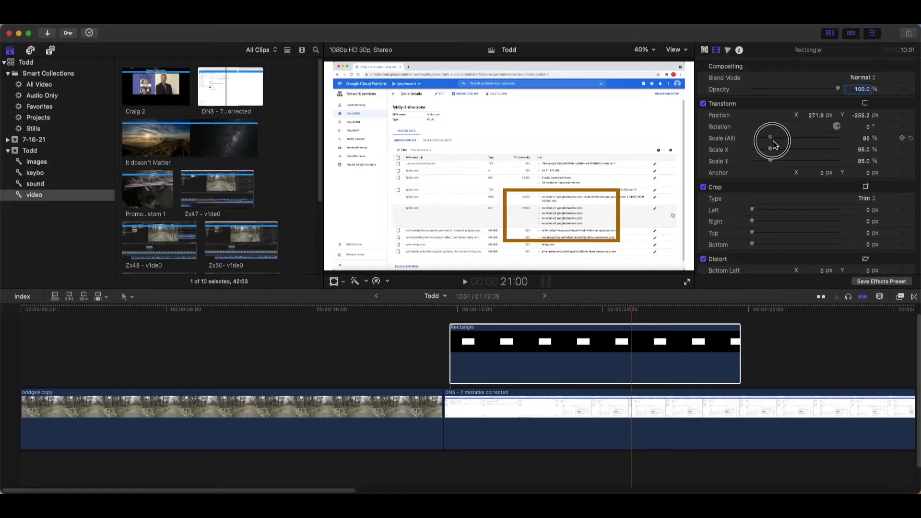
Scale the orange Rectangle over the DNS records to about 85%.
{"action": "left_click_drag", "start_coordinate": [782, 142], "coordinate": [769, 146]}
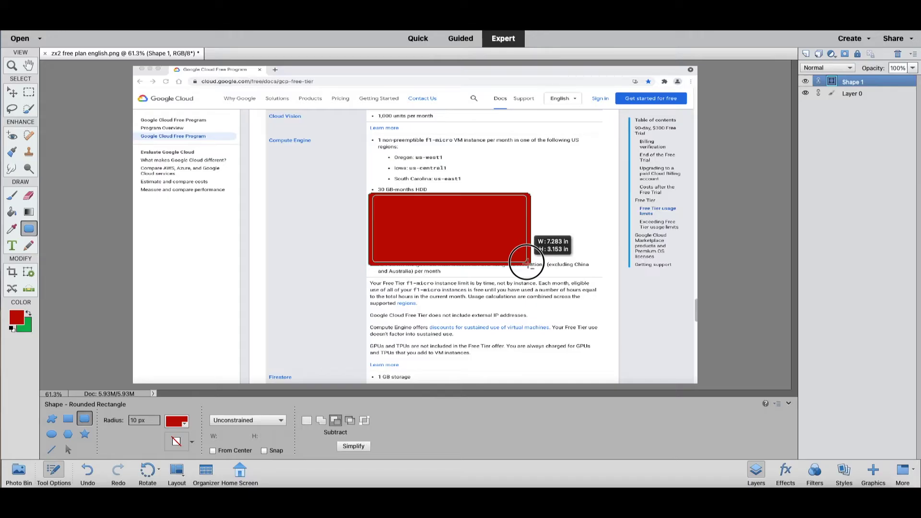
Switch to Photoshop Elements and subtract a rounded rectangle about 7.28 by 3.15 in from the red shape, leaving a frame.
{"action": "left_click_drag", "start_coordinate": [527, 263], "coordinate": [526, 263]}
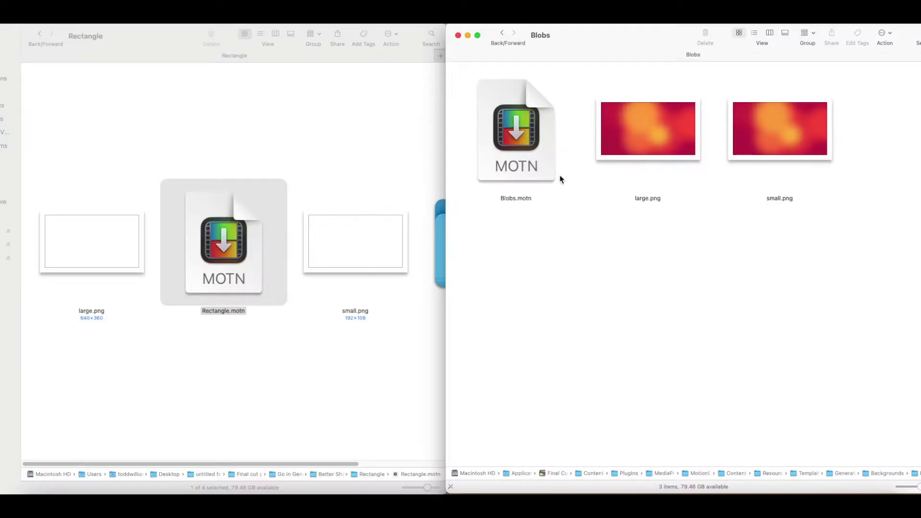
{"action": "left_click", "coordinate": [564, 163]}
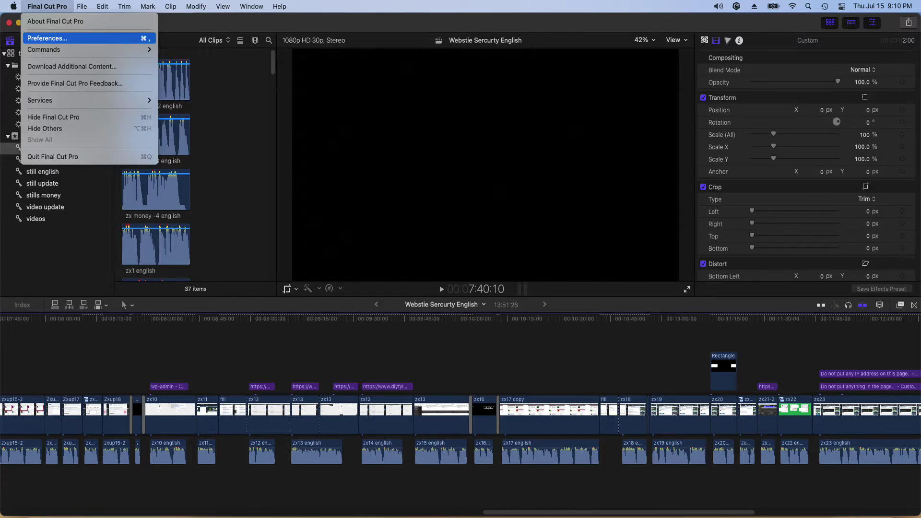
Open the Final Cut Pro preferences and review the General, Editing and Playback settings.
{"action": "left_click", "coordinate": [47, 38]}
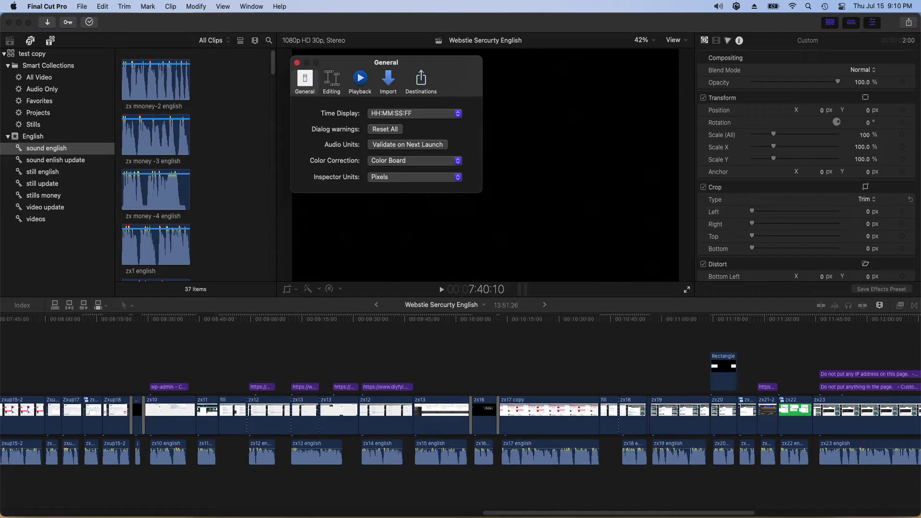
{"action": "left_click", "coordinate": [332, 79]}
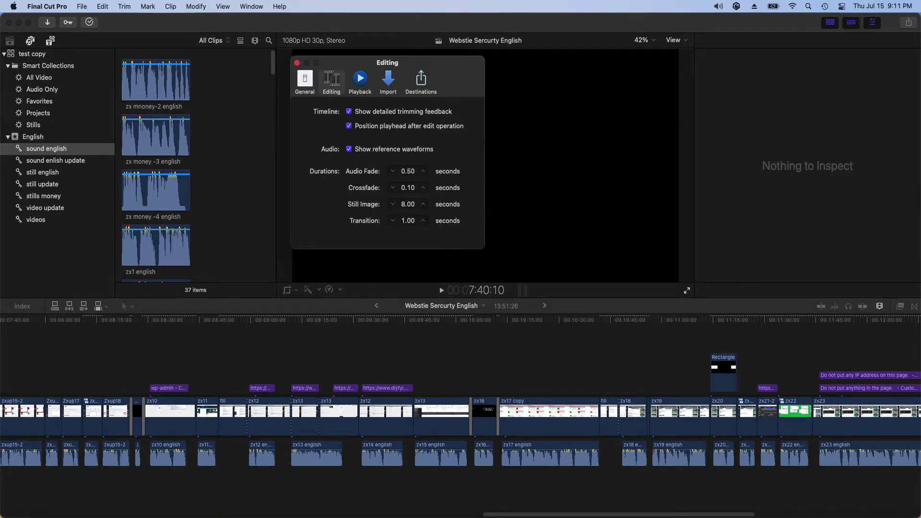
{"action": "left_click", "coordinate": [360, 79]}
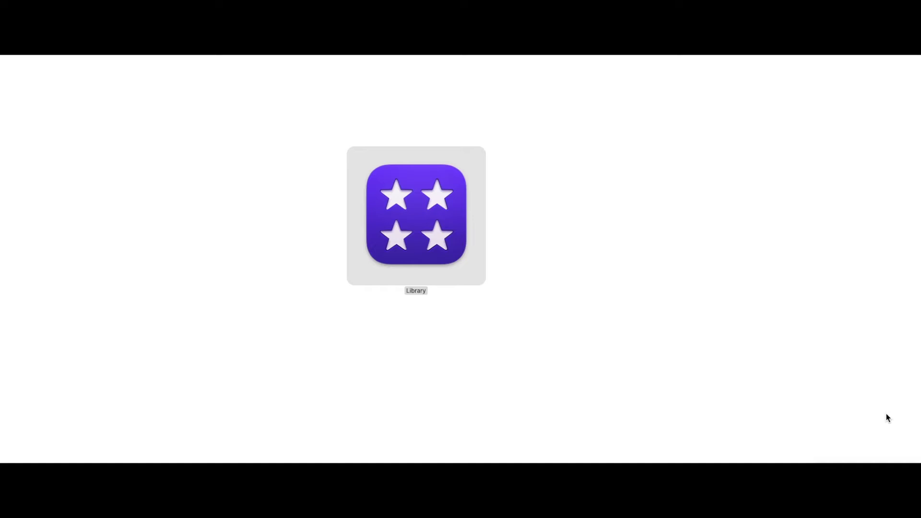
Show the package contents of the Library file and examine the Original Media folder inside English.
{"action": "right_click", "coordinate": [460, 247]}
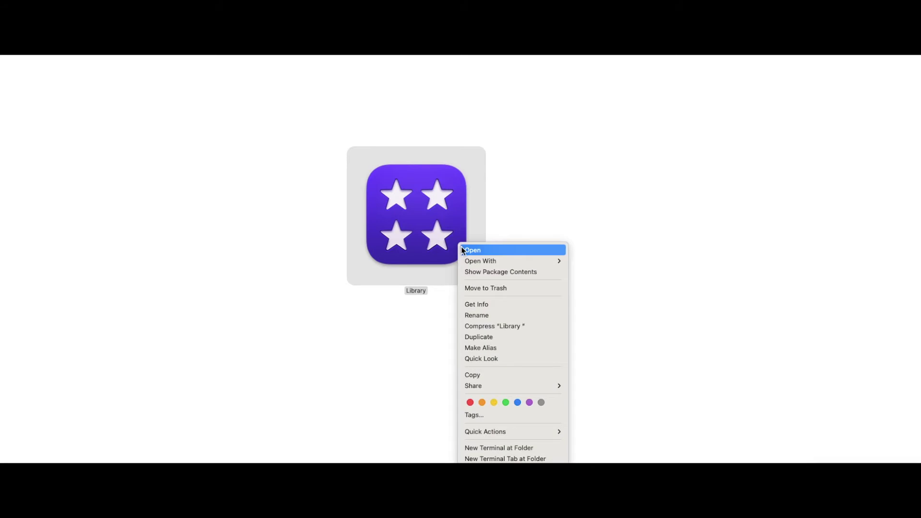
{"action": "left_click", "coordinate": [506, 274]}
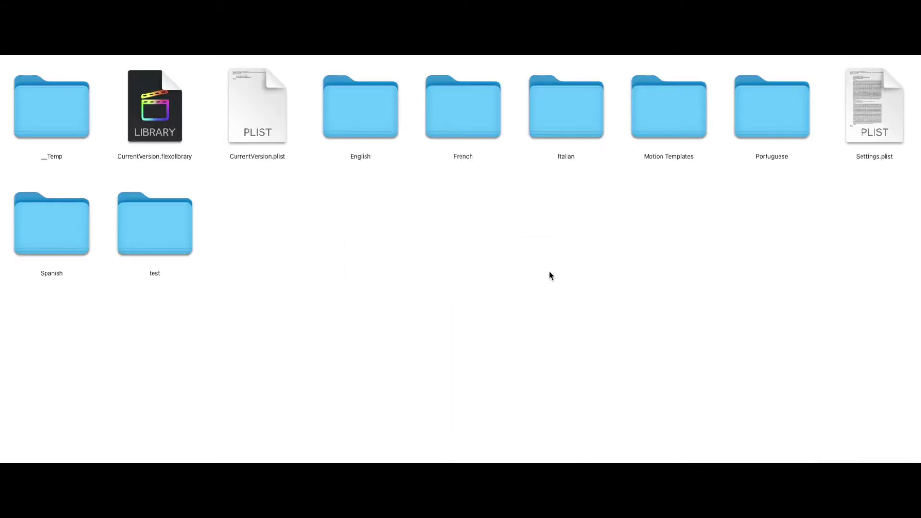
{"action": "left_click", "coordinate": [381, 127]}
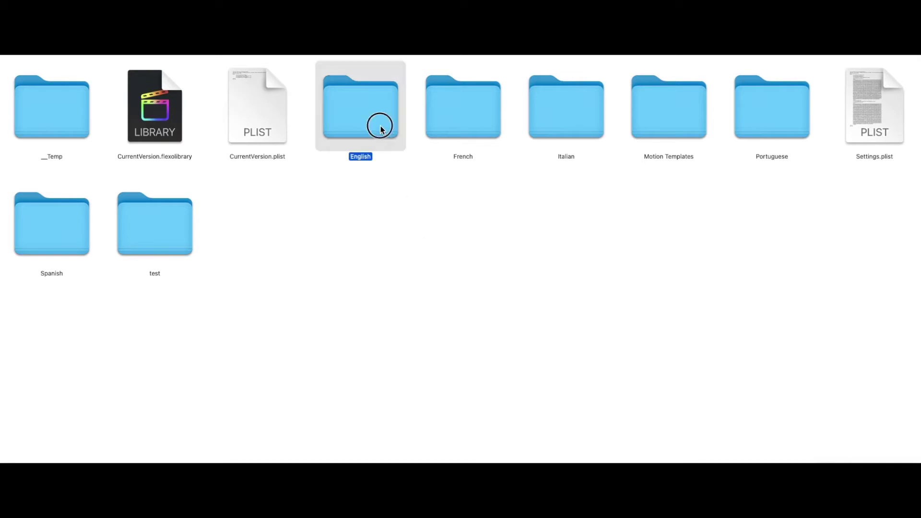
{"action": "double_click", "coordinate": [383, 129]}
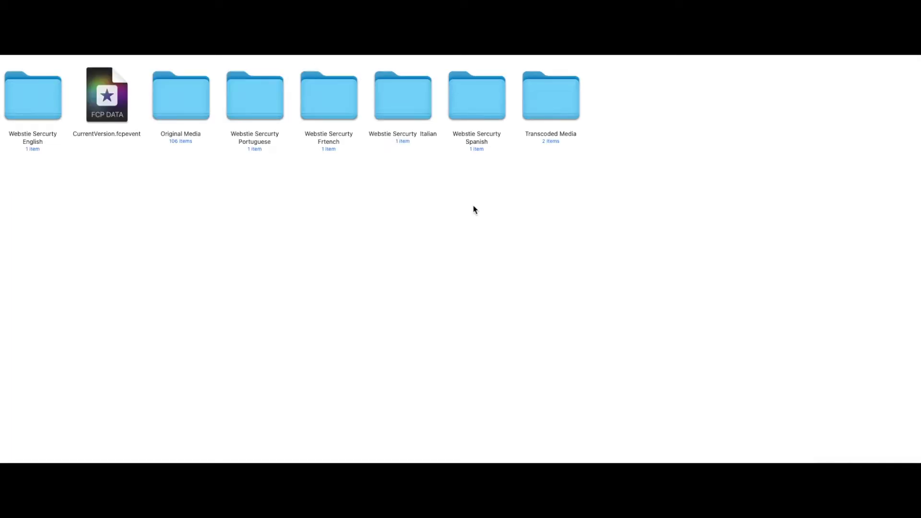
{"action": "left_click", "coordinate": [206, 110]}
{"action": "key", "text": "super+o"}
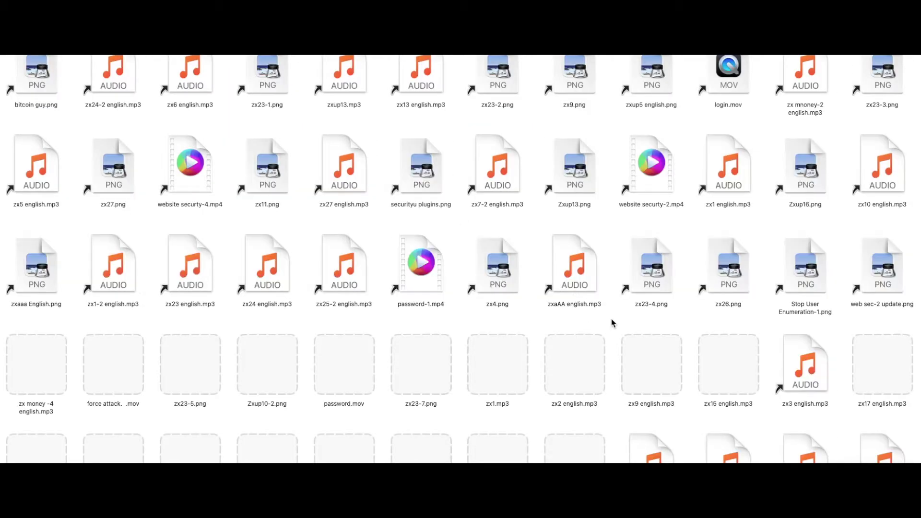
{"action": "scroll", "coordinate": [611, 319], "scroll_direction": "up", "scroll_amount": 2}
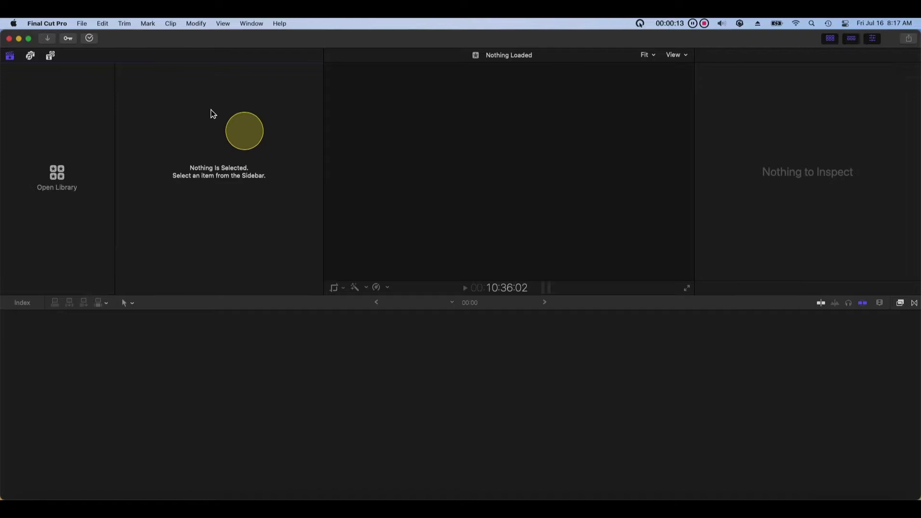
Start a new Final Cut Pro library, choose Downloads as its location and name it with the owner's first name.
{"action": "left_click", "coordinate": [82, 23]}
{"action": "mouse_move", "coordinate": [90, 38]}
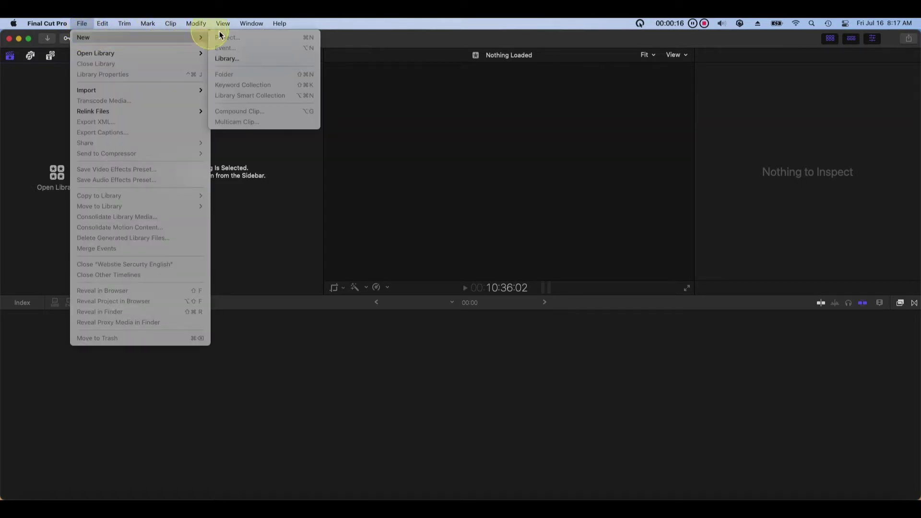
{"action": "left_click", "coordinate": [247, 59]}
{"action": "left_click", "coordinate": [539, 267]}
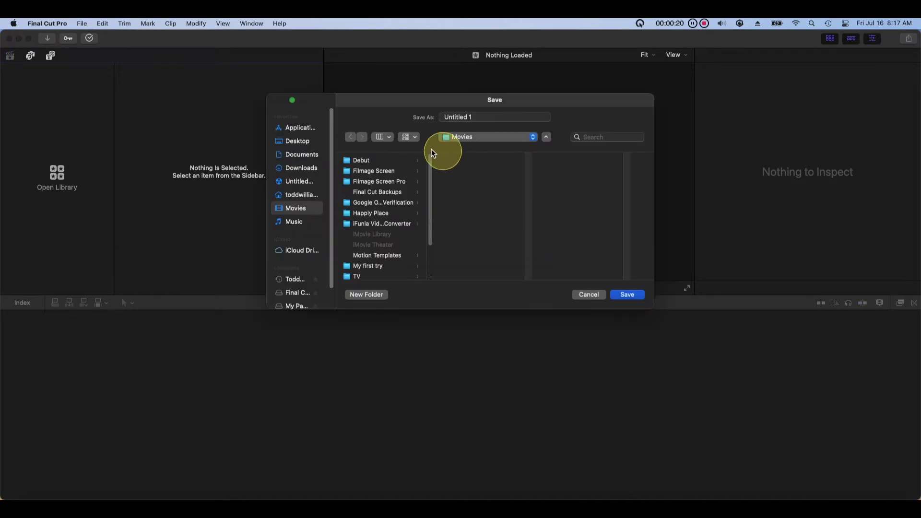
{"action": "left_click", "coordinate": [313, 165]}
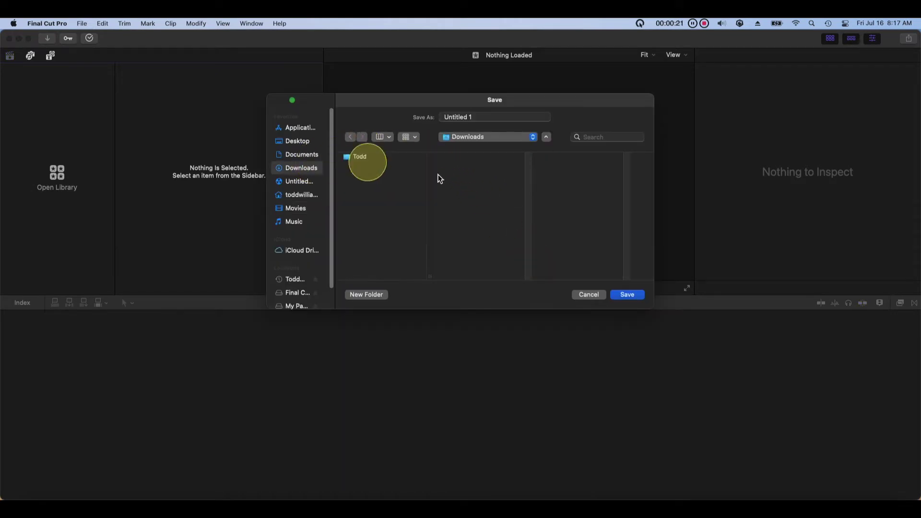
{"action": "left_click", "coordinate": [470, 119]}
{"action": "double_click", "coordinate": [470, 120]}
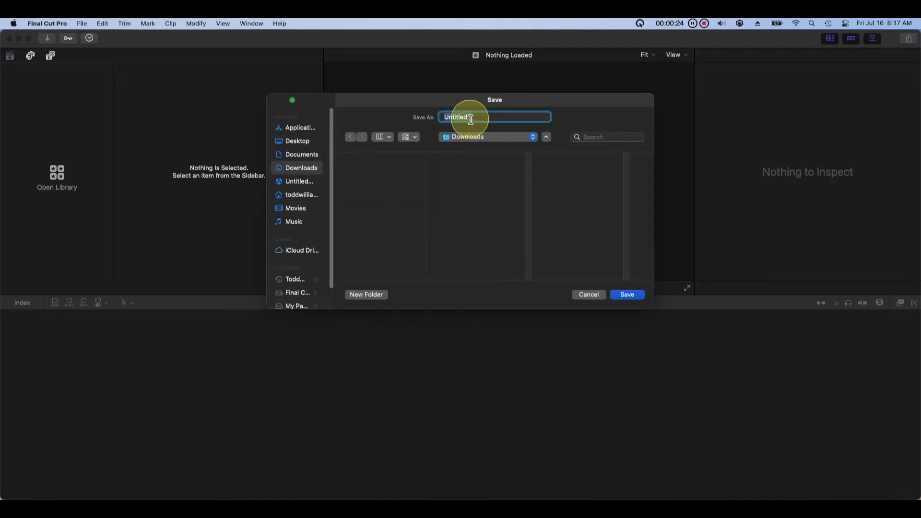
{"action": "type", "text": "Todd"}
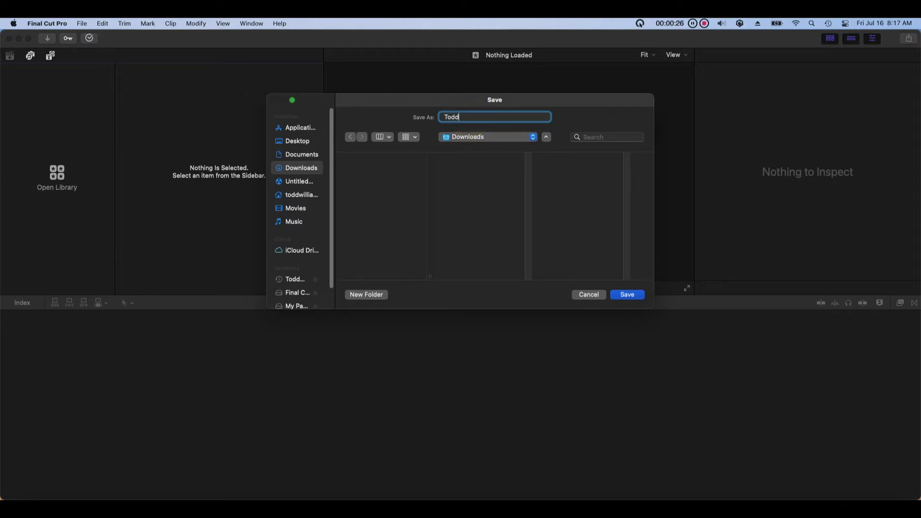
Create a folder inside Downloads named with the owner's first name and save the new library in it.
{"action": "left_click", "coordinate": [369, 295]}
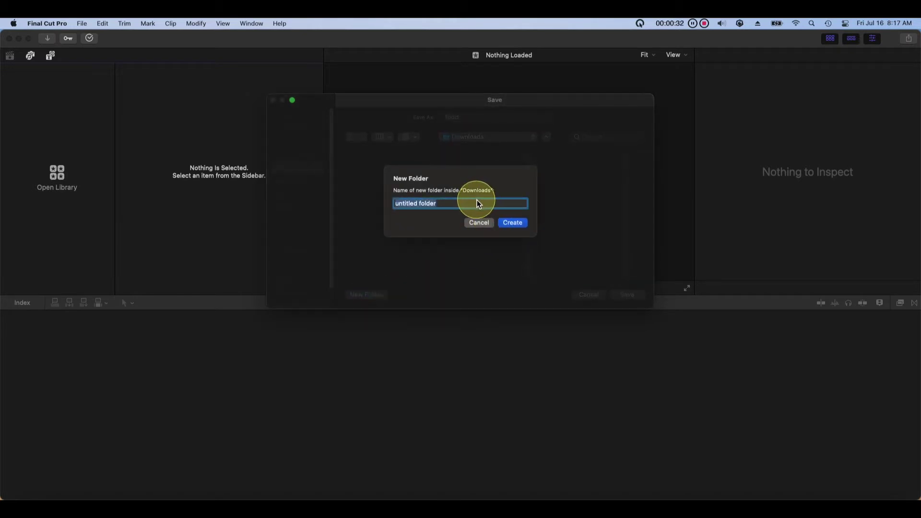
{"action": "type", "text": "Todd"}
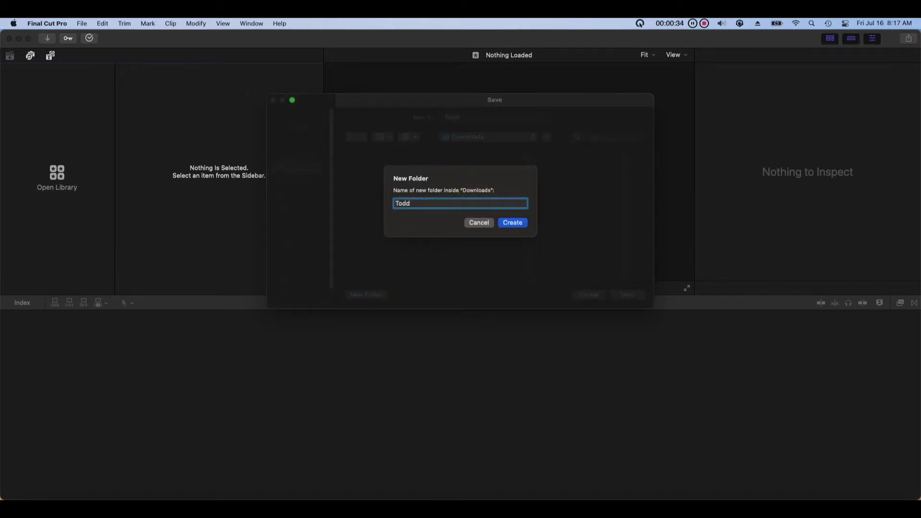
{"action": "left_click", "coordinate": [507, 223]}
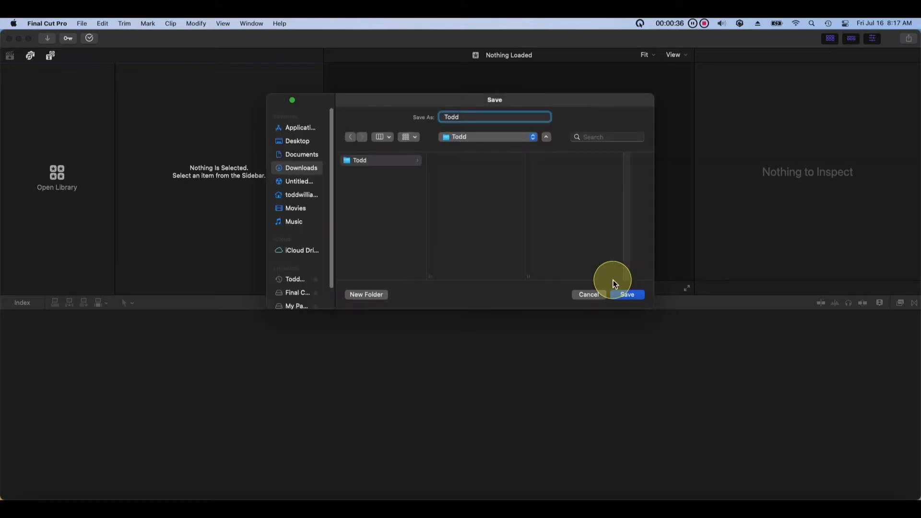
{"action": "left_click", "coordinate": [640, 298]}
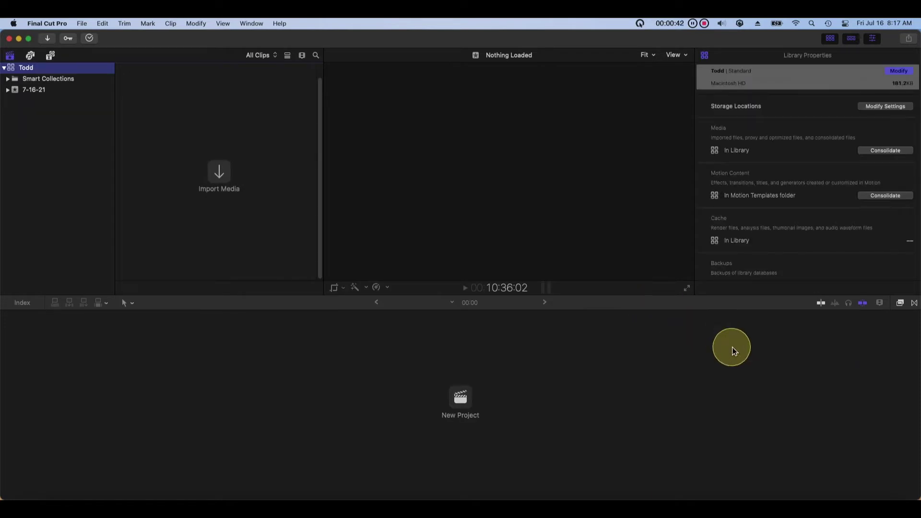
Set the library's cache storage location to the FCP folder on the Final Cut drive.
{"action": "left_click", "coordinate": [903, 110]}
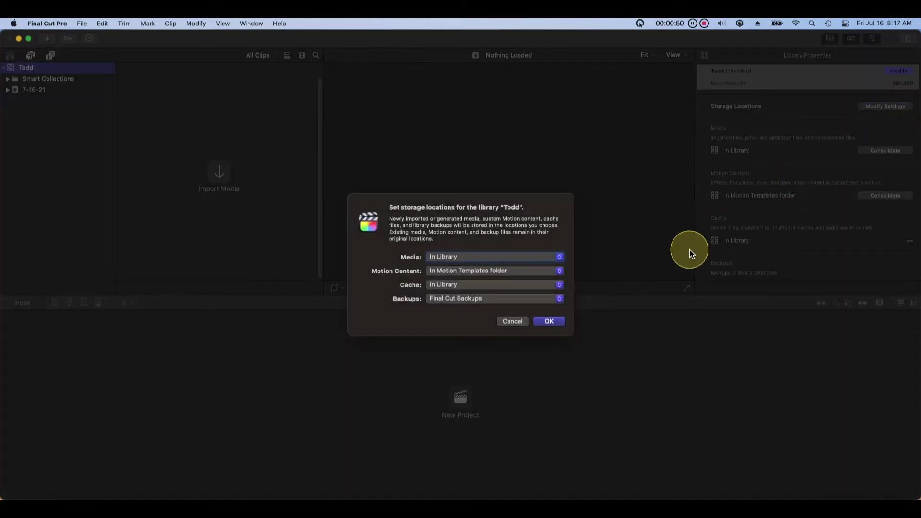
{"action": "left_click", "coordinate": [560, 288]}
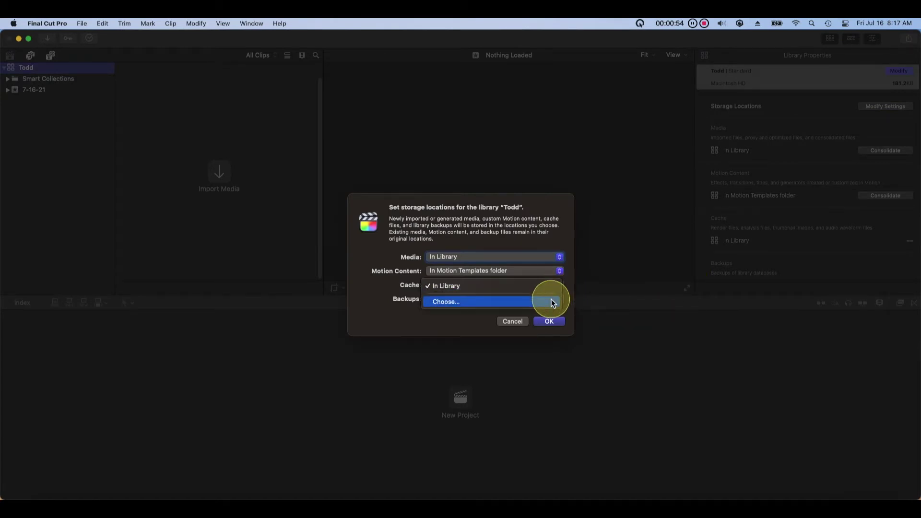
{"action": "left_click", "coordinate": [552, 302]}
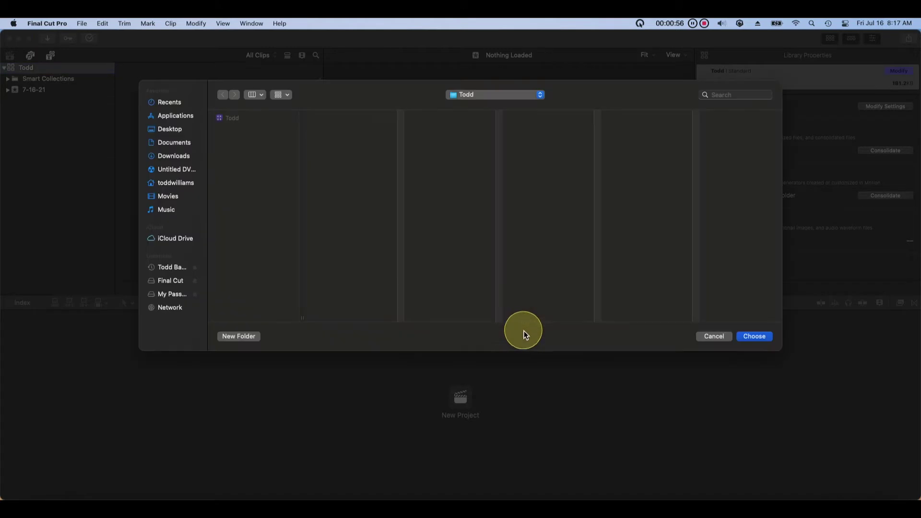
{"action": "left_click", "coordinate": [186, 281]}
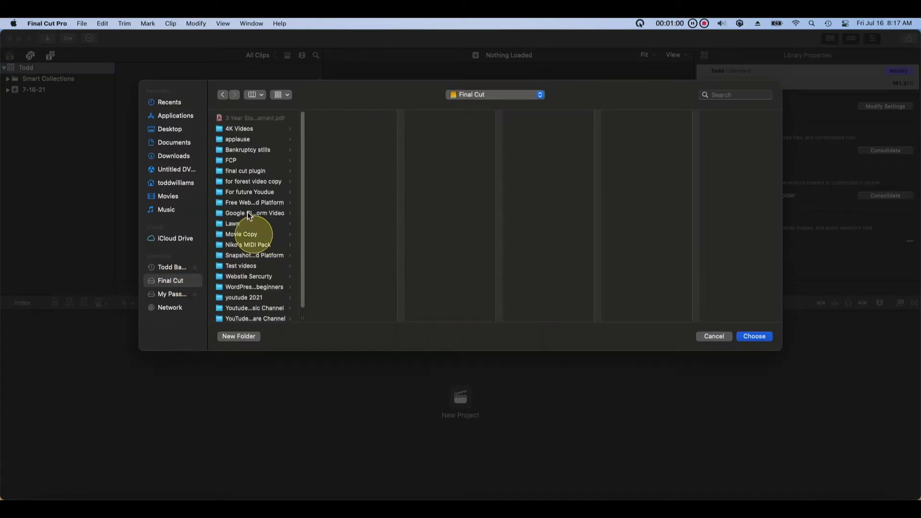
{"action": "left_click", "coordinate": [231, 161]}
{"action": "left_click", "coordinate": [753, 337]}
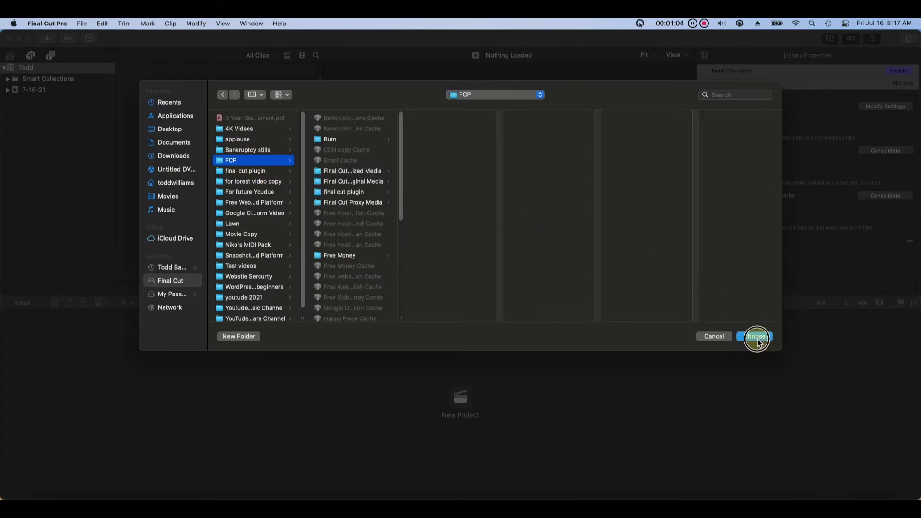
{"action": "left_click", "coordinate": [757, 338]}
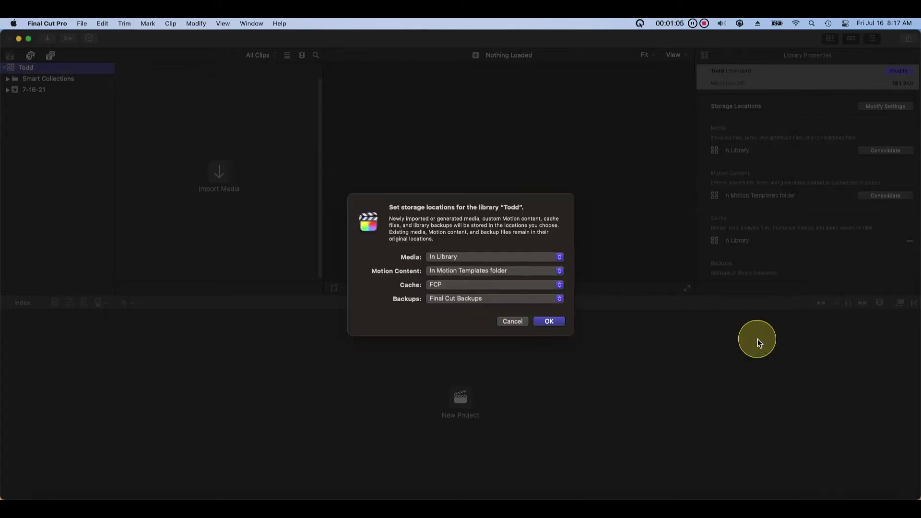
{"action": "left_click", "coordinate": [549, 322]}
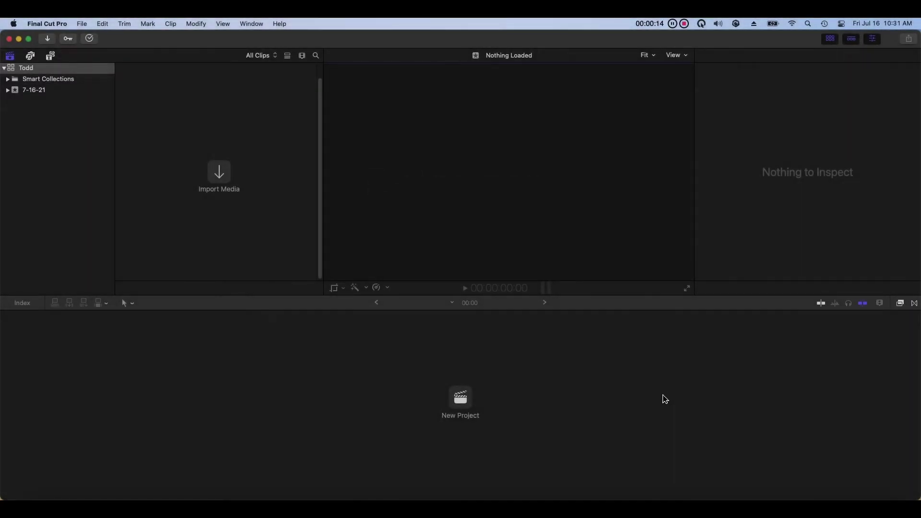
Create a new event in the library and name it with the owner's first name.
{"action": "left_click", "coordinate": [90, 24]}
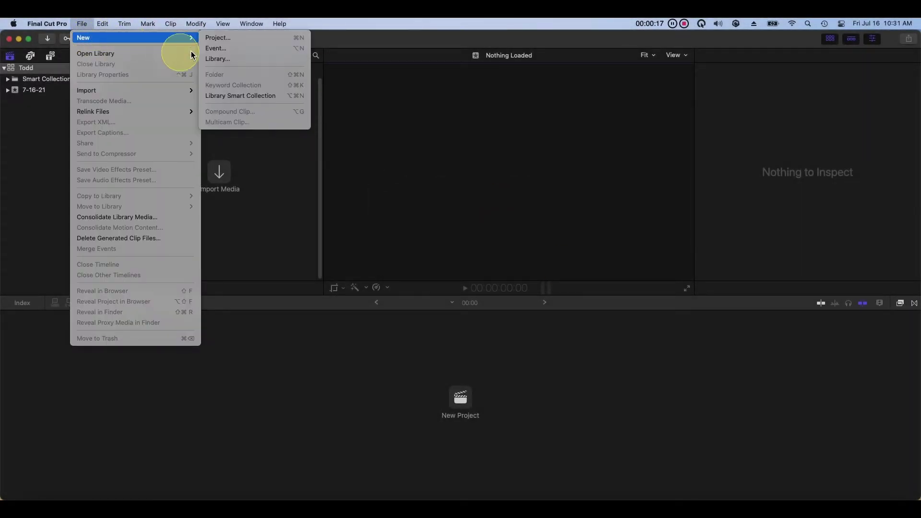
{"action": "mouse_move", "coordinate": [182, 38]}
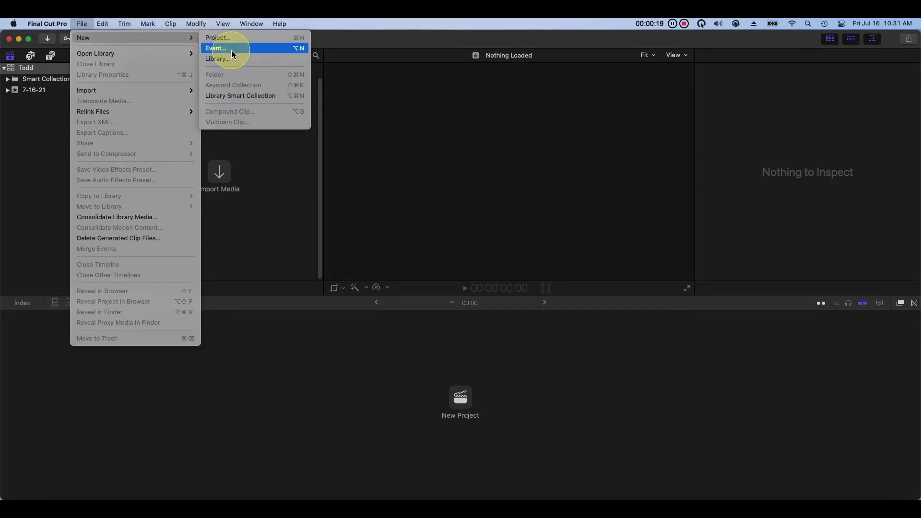
{"action": "left_click", "coordinate": [232, 49]}
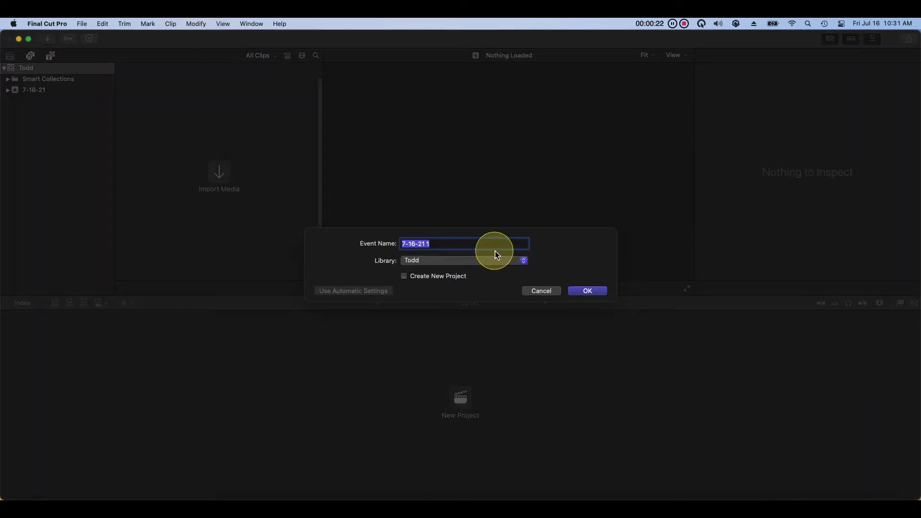
{"action": "type", "text": "Todd"}
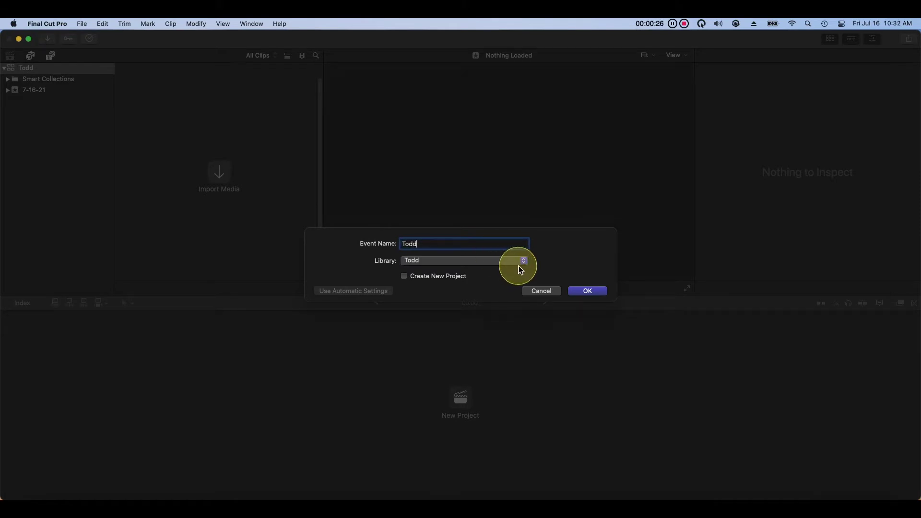
{"action": "left_click", "coordinate": [588, 291]}
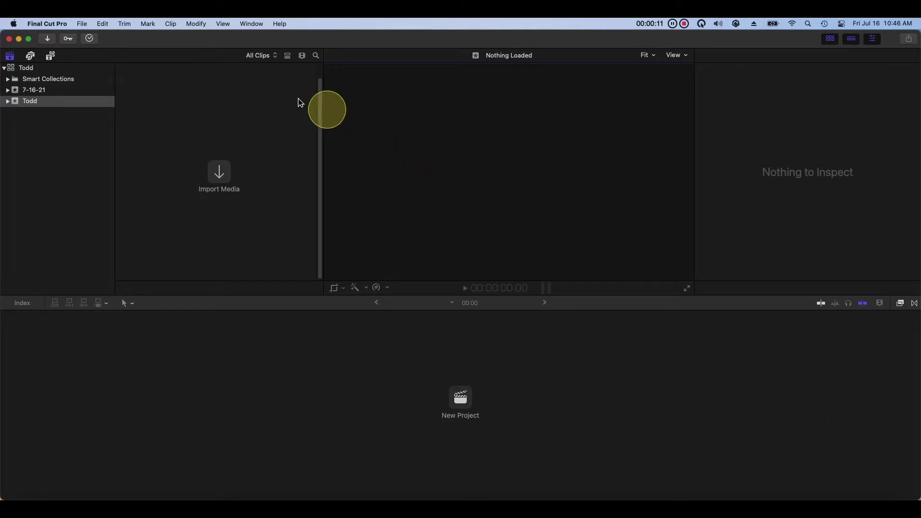
Import the images, sound and video folders from the library's folder in Downloads into the new event.
{"action": "left_click", "coordinate": [85, 24]}
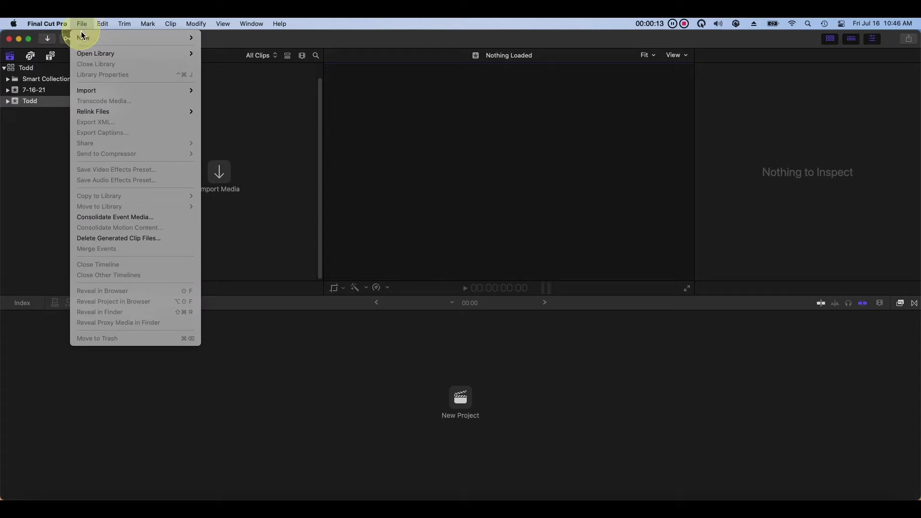
{"action": "mouse_move", "coordinate": [121, 90]}
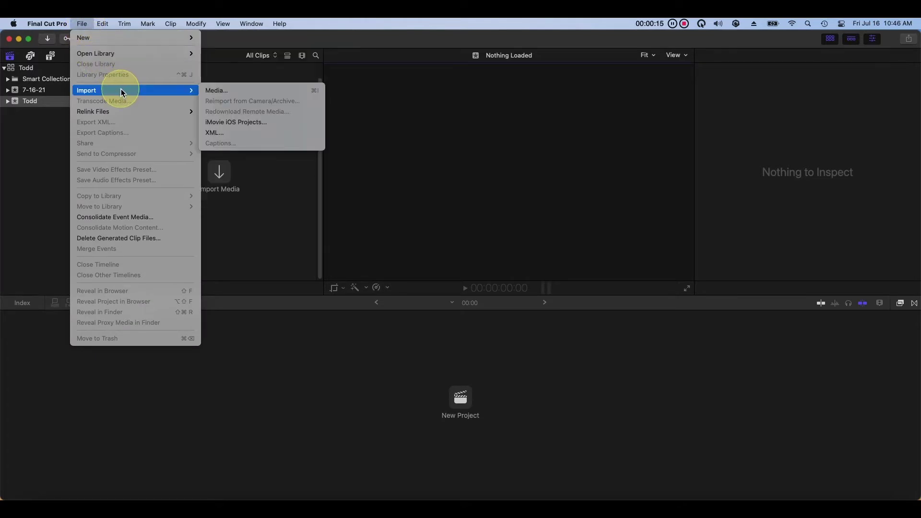
{"action": "left_click", "coordinate": [281, 92]}
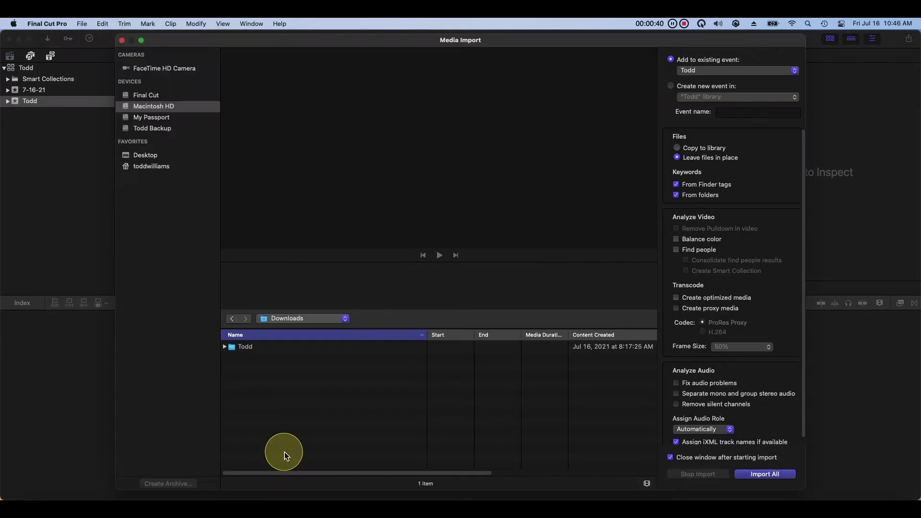
{"action": "double_click", "coordinate": [289, 348]}
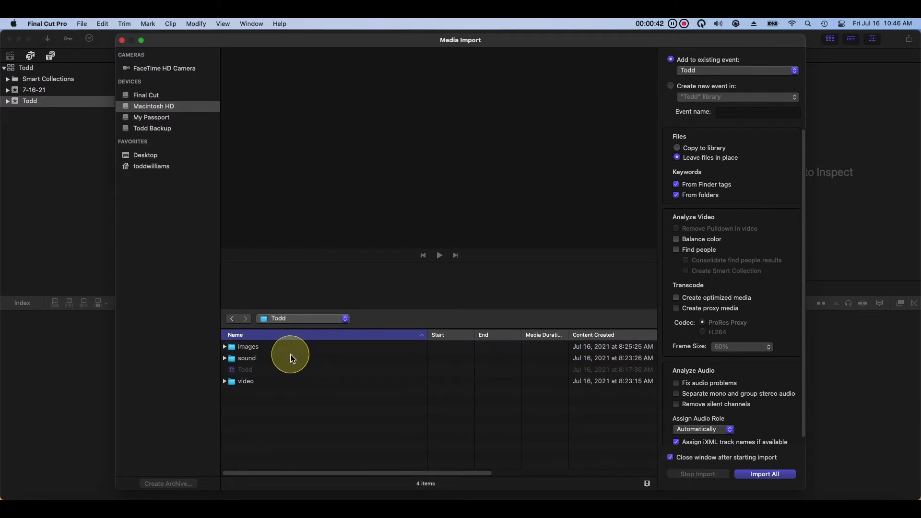
{"action": "left_click", "coordinate": [290, 351]}
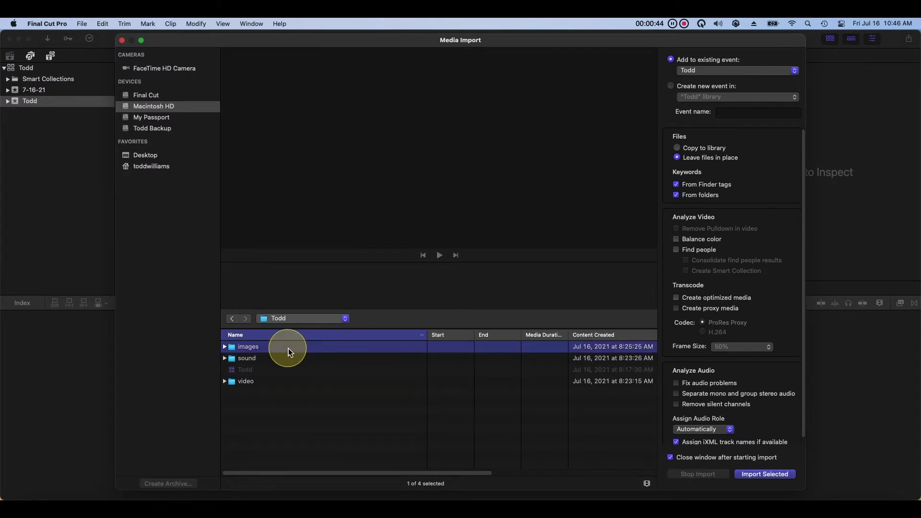
{"action": "left_click", "coordinate": [298, 381], "text": "shift"}
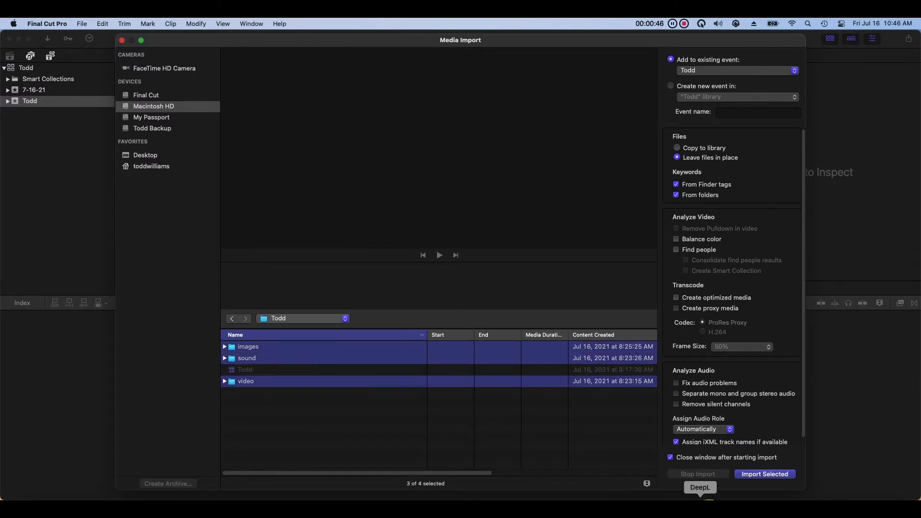
{"action": "left_click", "coordinate": [764, 478]}
Expand the new event, show its sound keyword collection and play the shorter song clip from near its start.
{"action": "left_click", "coordinate": [10, 102]}
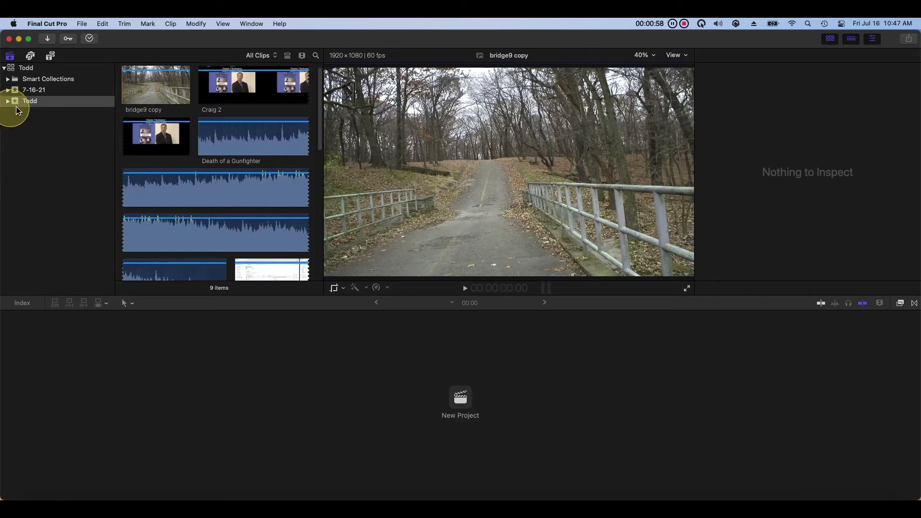
{"action": "left_click", "coordinate": [8, 101]}
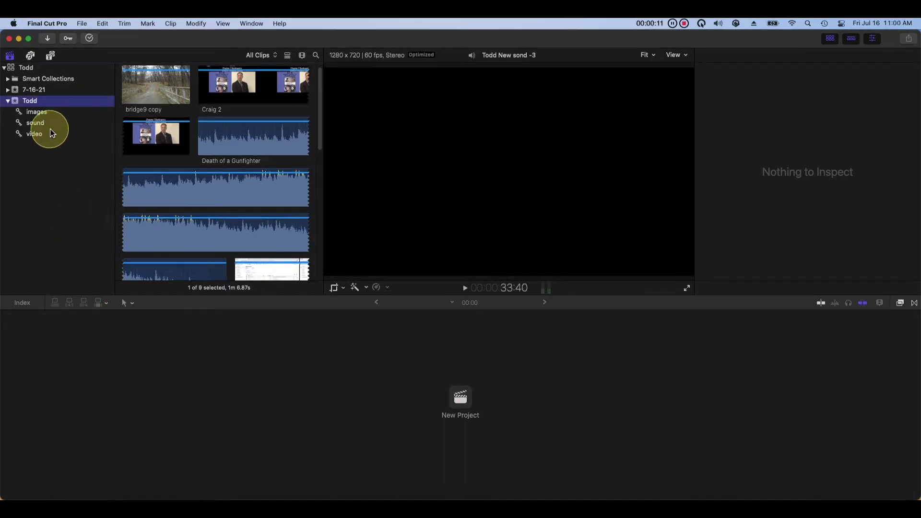
{"action": "left_click", "coordinate": [48, 126]}
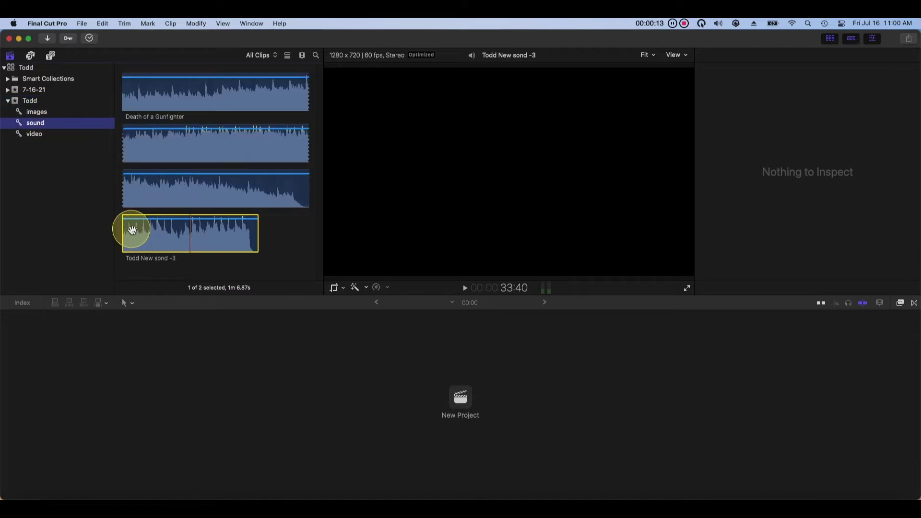
{"action": "left_click", "coordinate": [127, 225]}
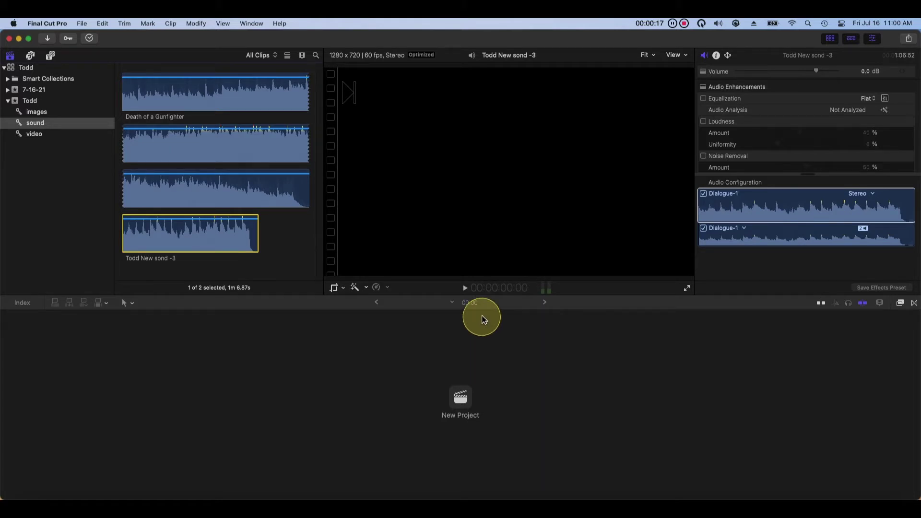
{"action": "left_click", "coordinate": [466, 290]}
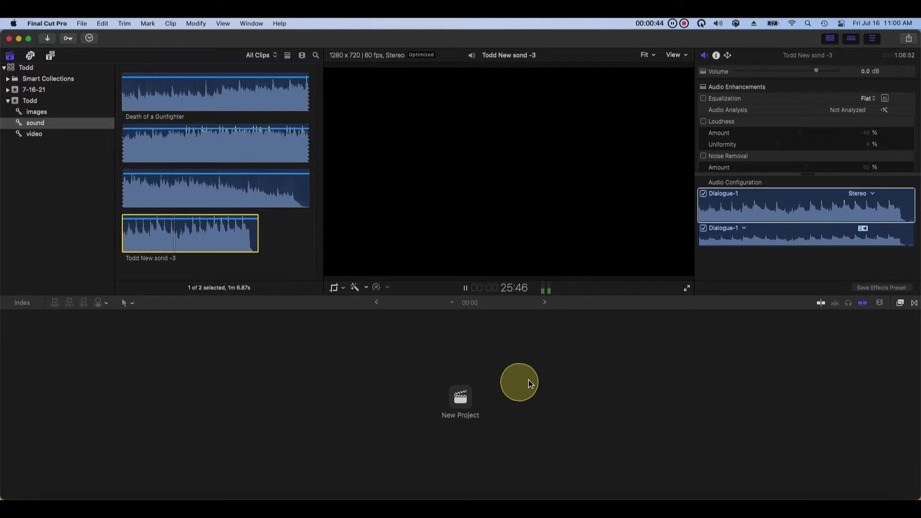
{"action": "left_click", "coordinate": [466, 290]}
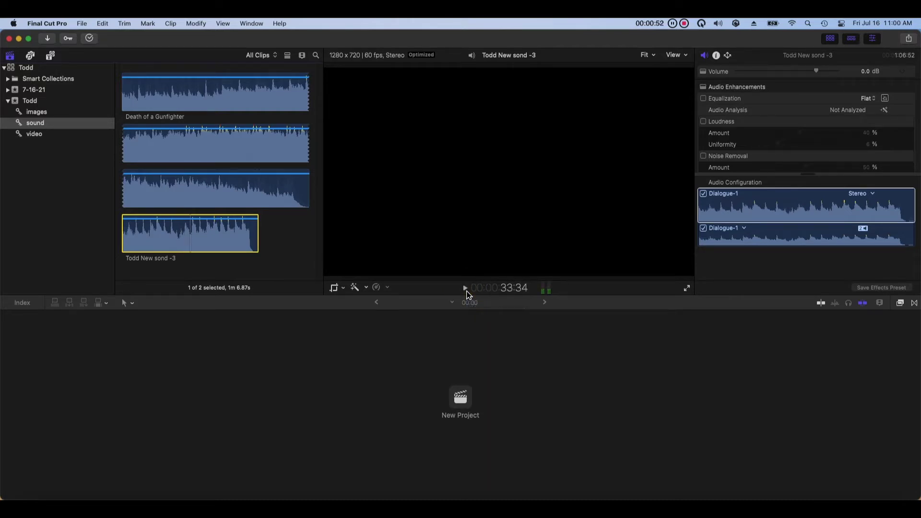
{"action": "left_click", "coordinate": [535, 354]}
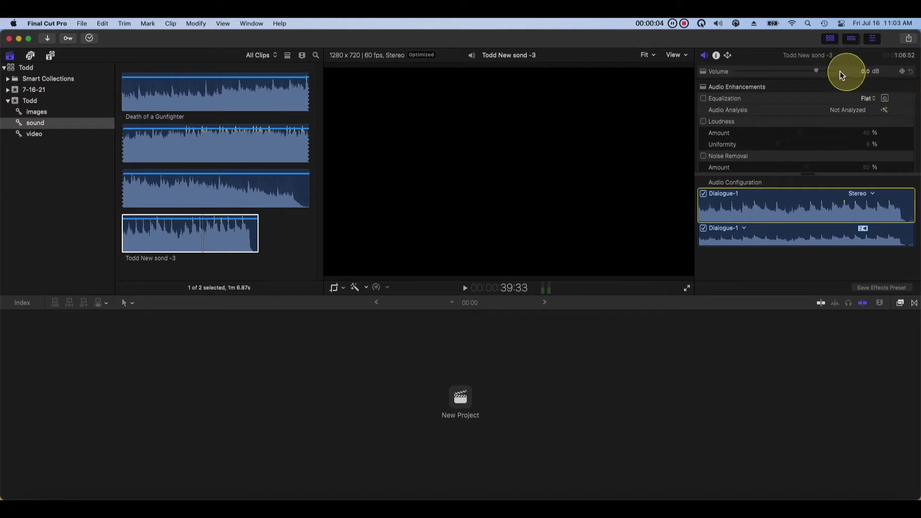
Select both clips in the sound collection and set their volume to 6 dB.
{"action": "left_click_drag", "start_coordinate": [819, 71], "coordinate": [846, 79]}
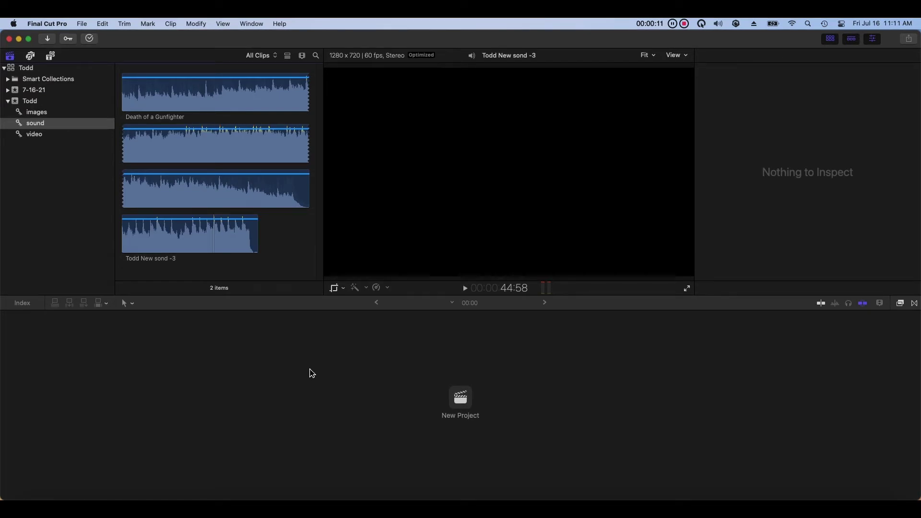
{"action": "left_click_drag", "start_coordinate": [309, 372], "coordinate": [129, 35]}
{"action": "left_click", "coordinate": [109, 24]}
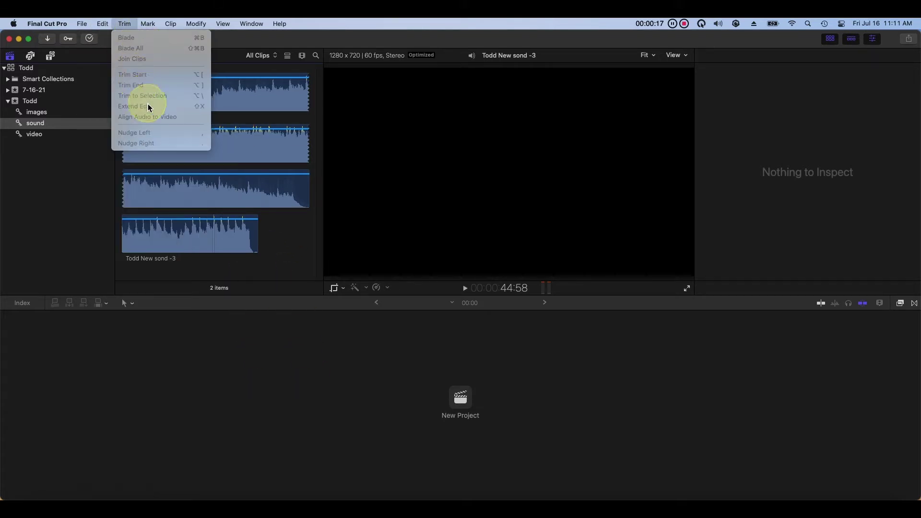
{"action": "left_click", "coordinate": [121, 79]}
{"action": "left_click_drag", "start_coordinate": [122, 80], "coordinate": [132, 139]}
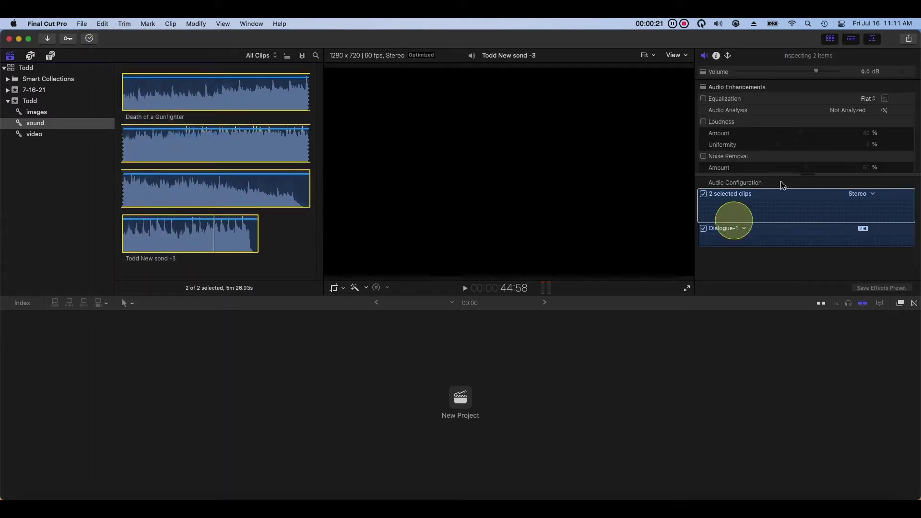
{"action": "left_click", "coordinate": [869, 76]}
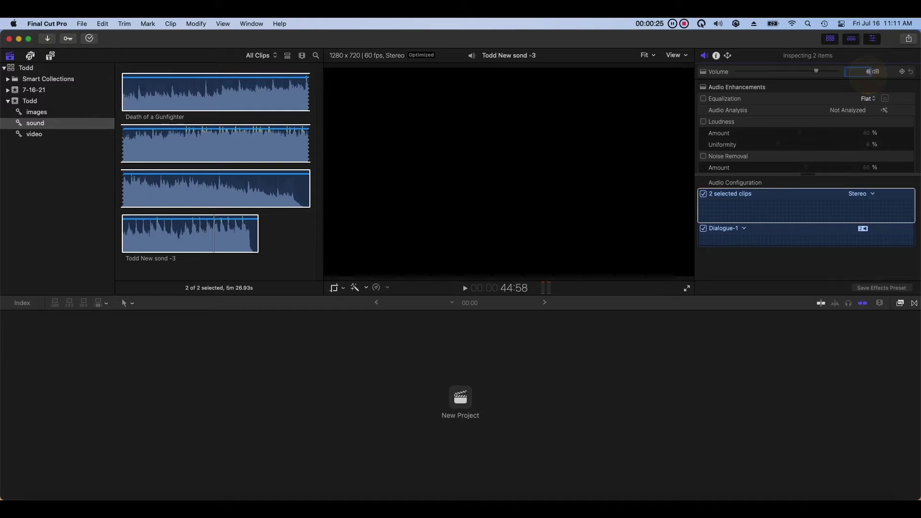
{"action": "key", "text": "Return"}
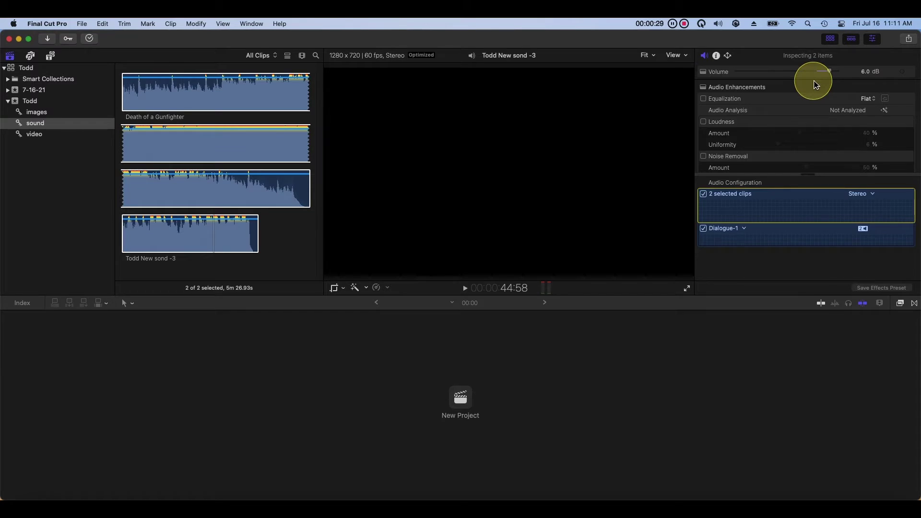
{"action": "left_click", "coordinate": [287, 254]}
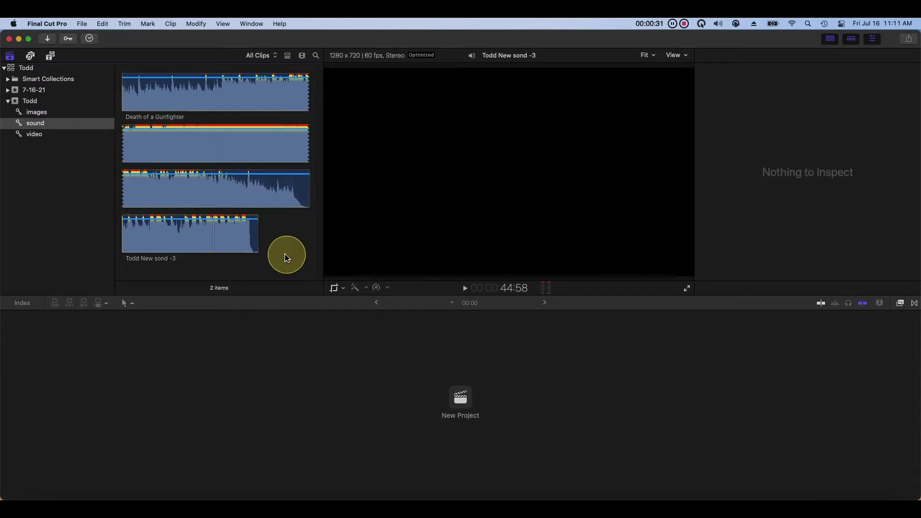
{"action": "left_click", "coordinate": [237, 233]}
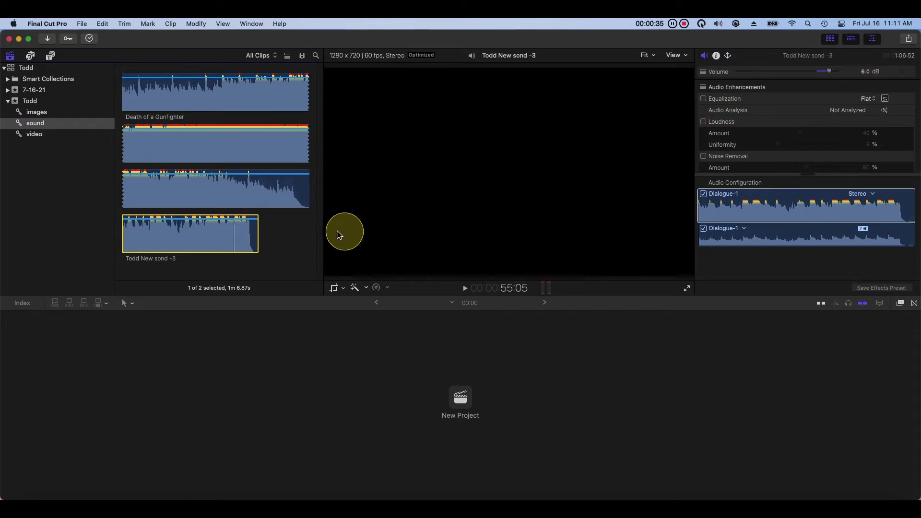
{"action": "left_click", "coordinate": [289, 200]}
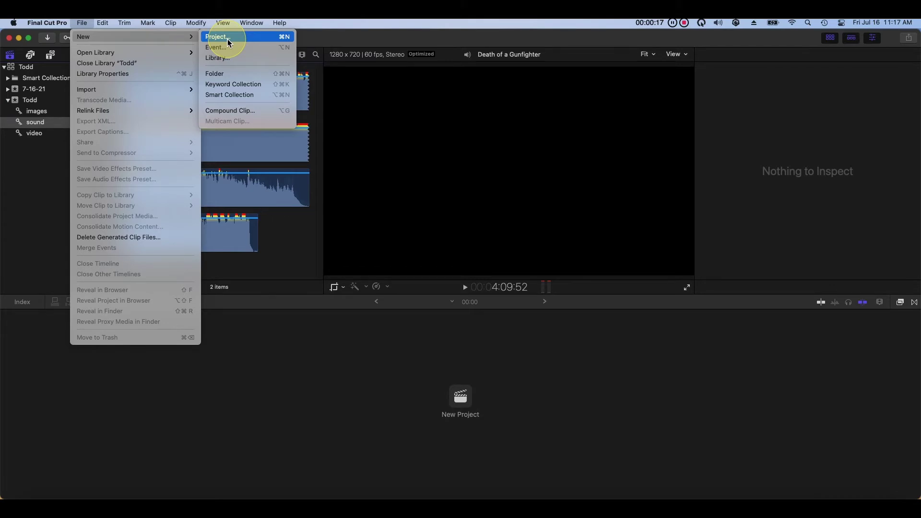
Create a project named with the owner's first name in the new event, using 1080p HD, 1920x1080 and 30p.
{"action": "left_click", "coordinate": [229, 42]}
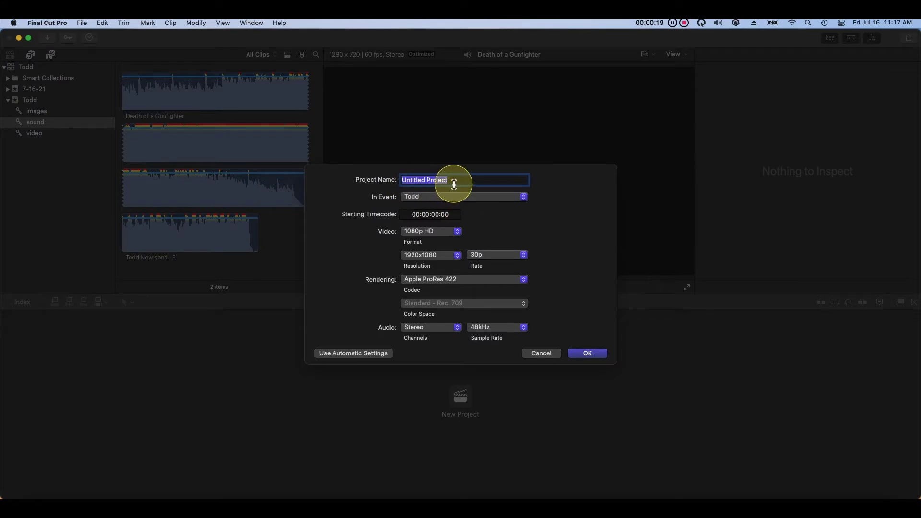
{"action": "type", "text": "Todd"}
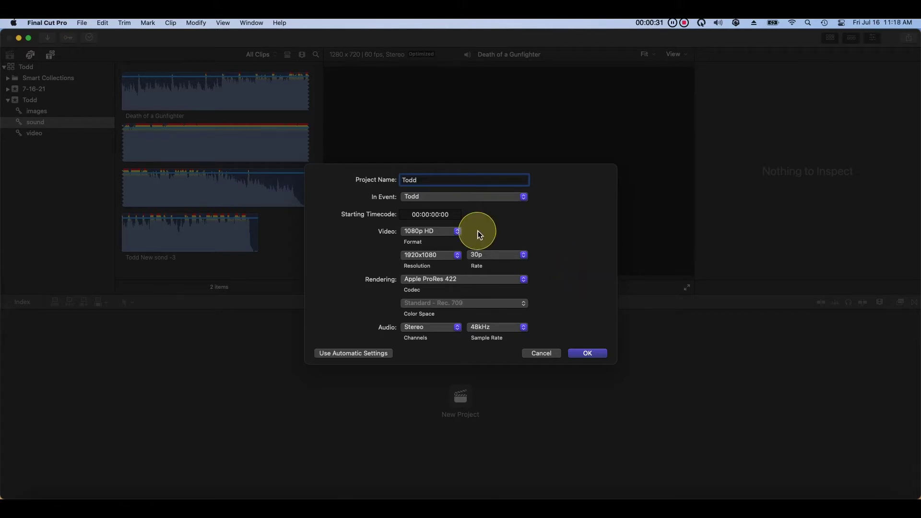
{"action": "left_click", "coordinate": [456, 231]}
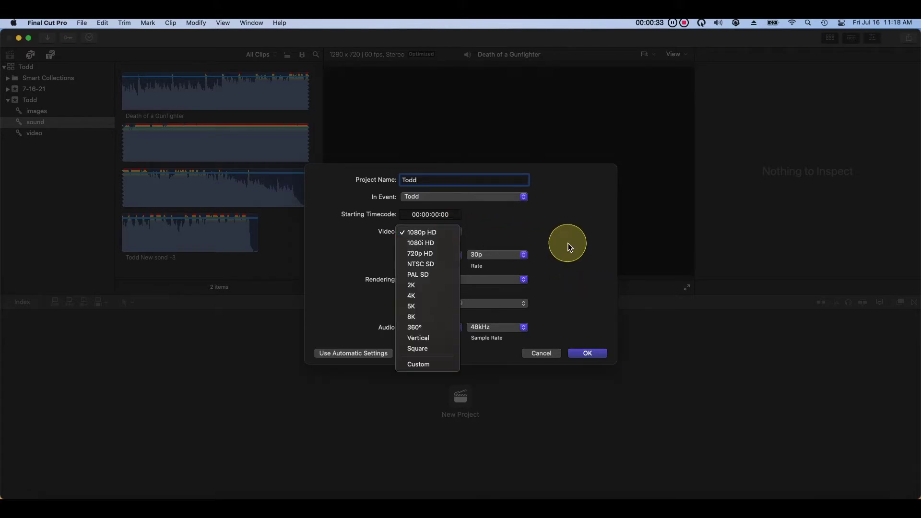
{"action": "left_click", "coordinate": [430, 233]}
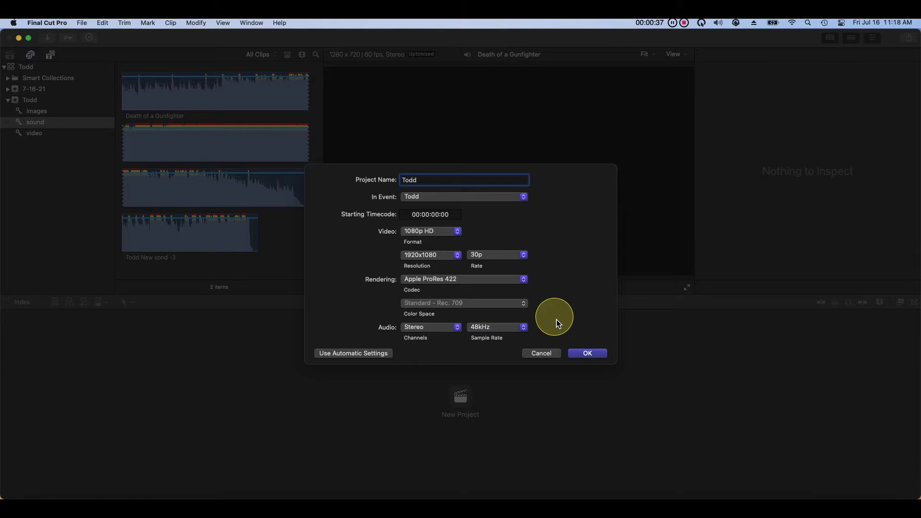
{"action": "left_click", "coordinate": [460, 256]}
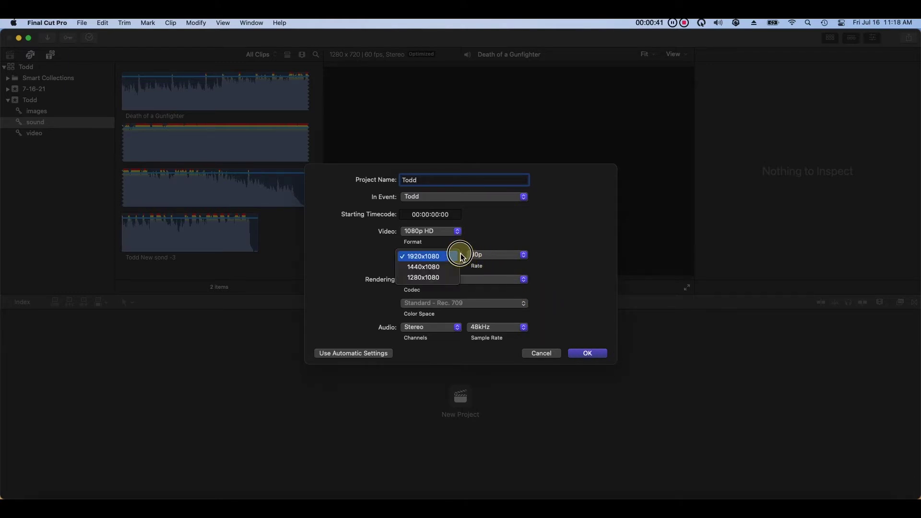
{"action": "left_click", "coordinate": [580, 279]}
{"action": "left_click", "coordinate": [525, 257]}
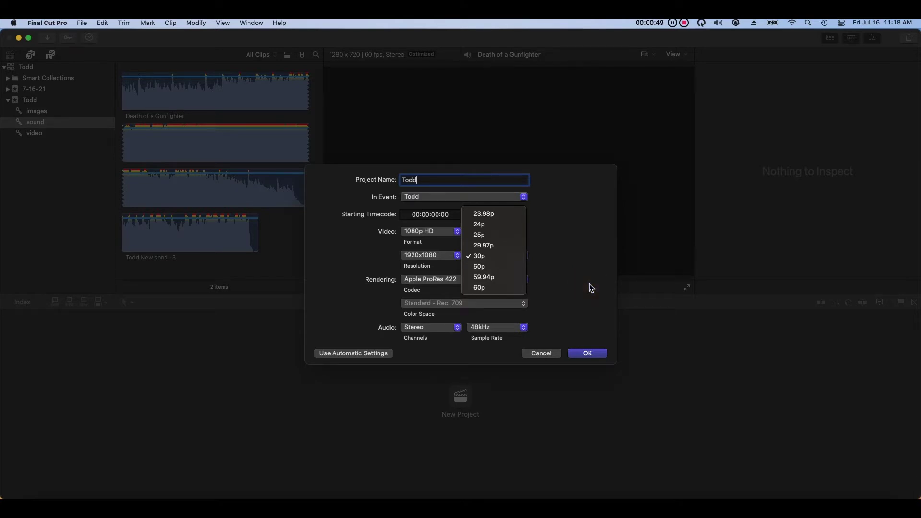
{"action": "key", "text": "Escape"}
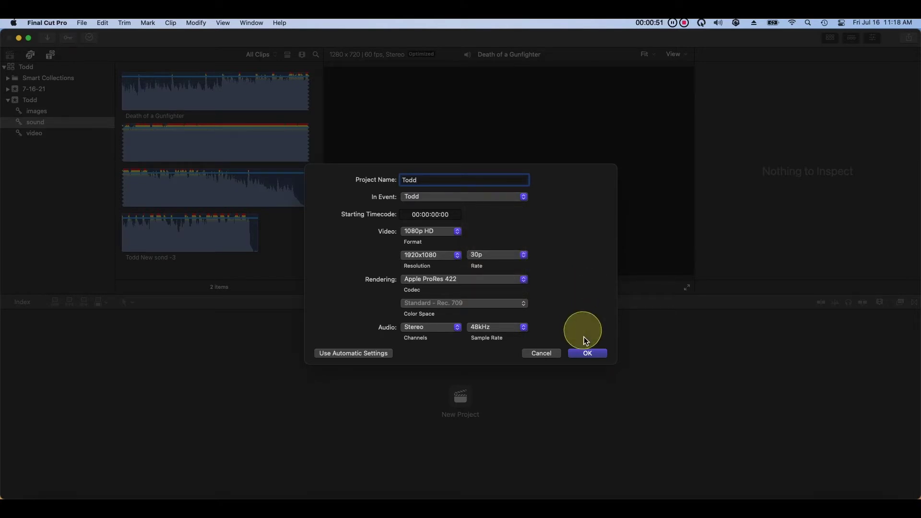
{"action": "left_click", "coordinate": [589, 354]}
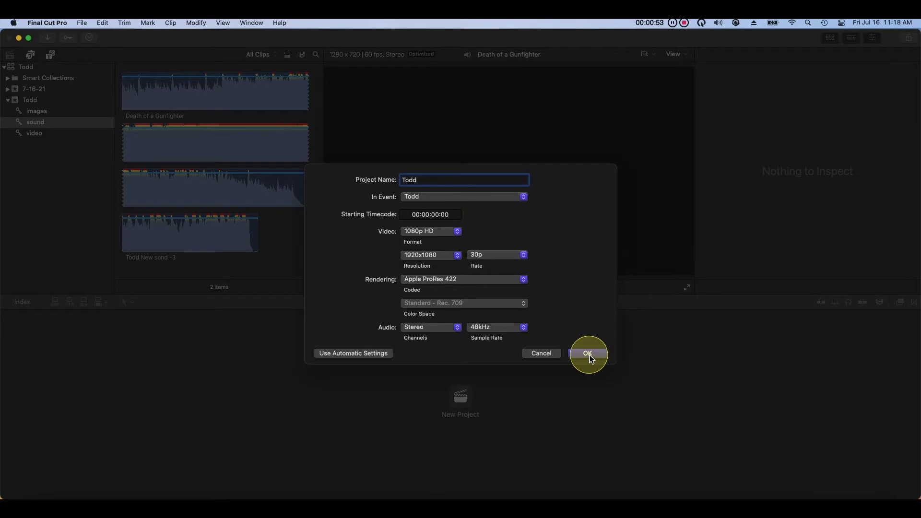
{"action": "left_click", "coordinate": [589, 356]}
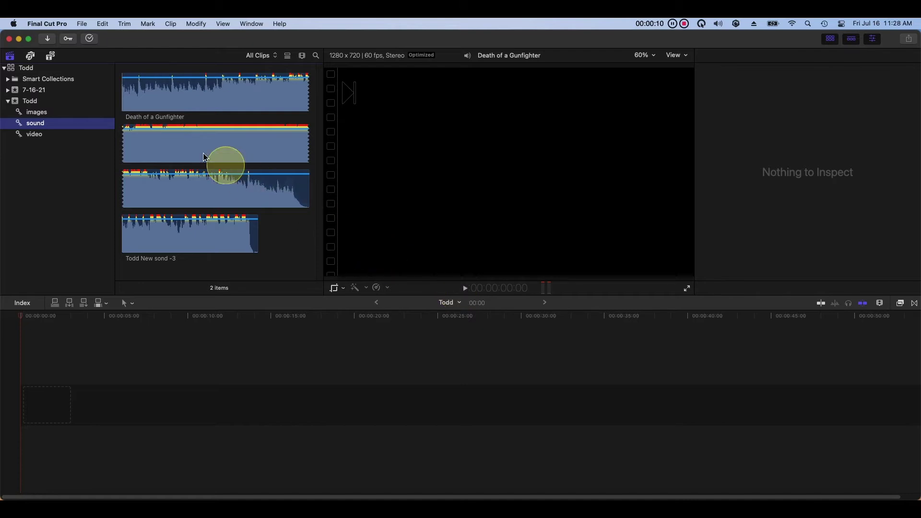
Add a short range of the bridge9 copy image to the empty timeline and extend it to 21 seconds.
{"action": "left_click", "coordinate": [45, 113]}
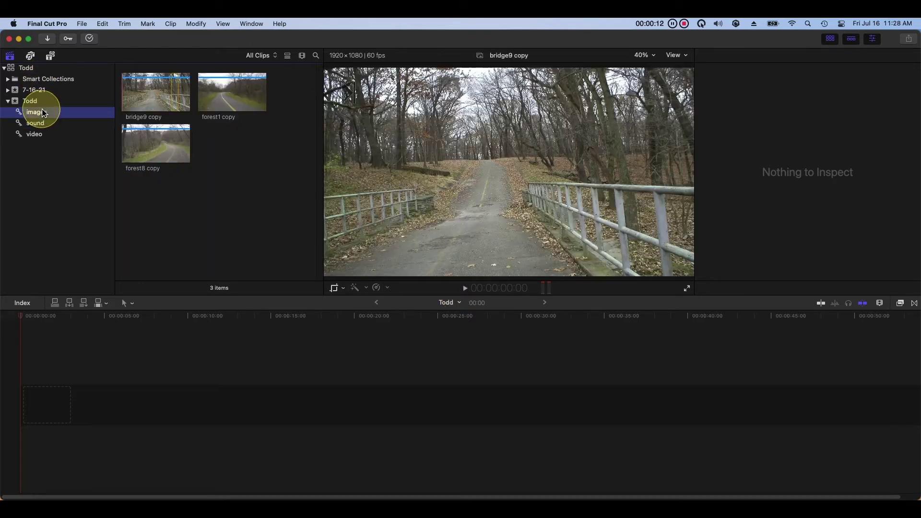
{"action": "left_click_drag", "start_coordinate": [162, 91], "coordinate": [160, 217]}
{"action": "left_click_drag", "start_coordinate": [174, 101], "coordinate": [125, 358]}
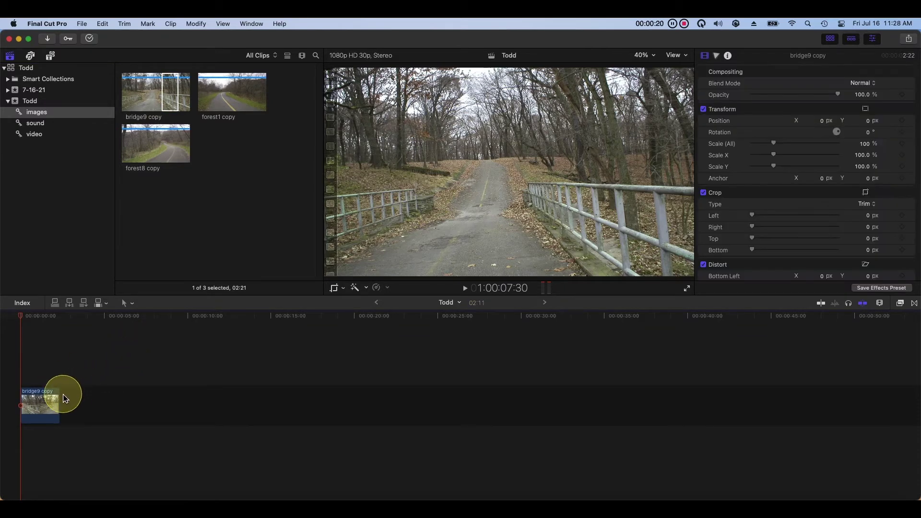
{"action": "left_click_drag", "start_coordinate": [58, 398], "coordinate": [369, 414]}
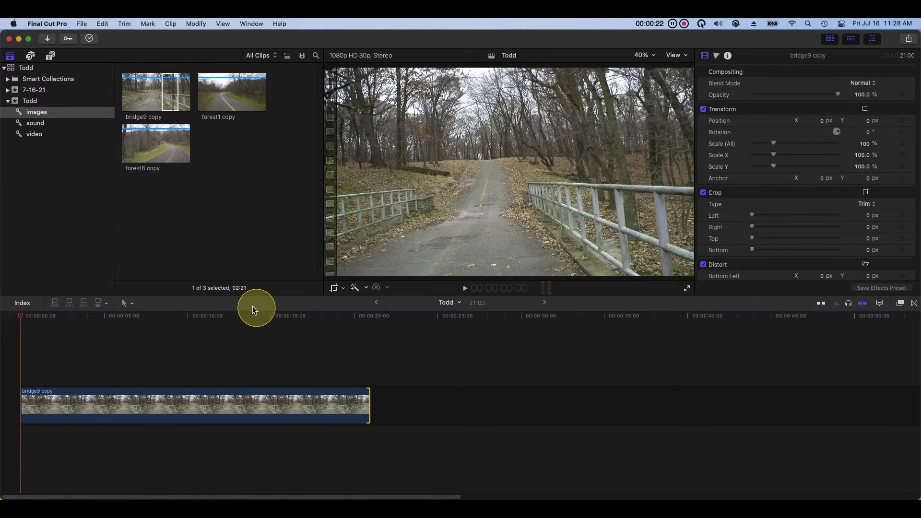
Connect the Death of a Gunfighter song beneath the image from the timeline's start and append the It doesn't Matter video after the image.
{"action": "left_click", "coordinate": [52, 126]}
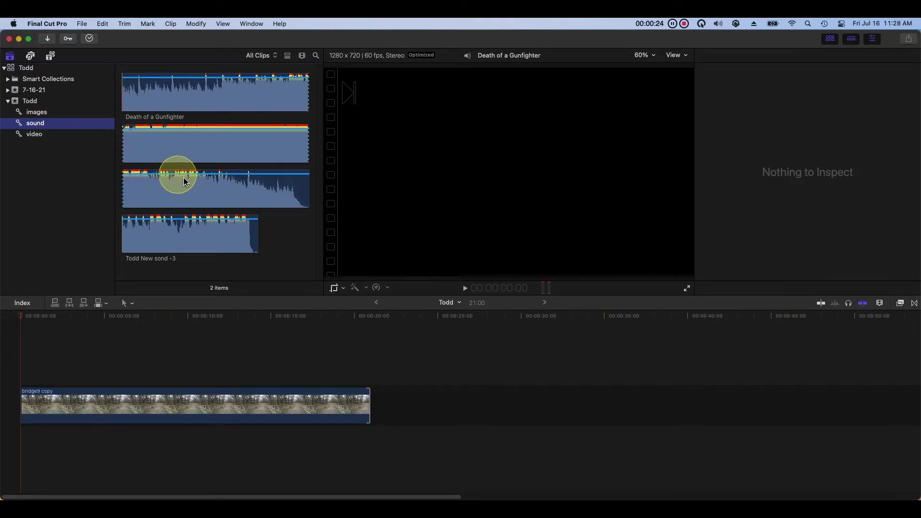
{"action": "left_click", "coordinate": [181, 92]}
{"action": "left_click_drag", "start_coordinate": [234, 171], "coordinate": [33, 437]}
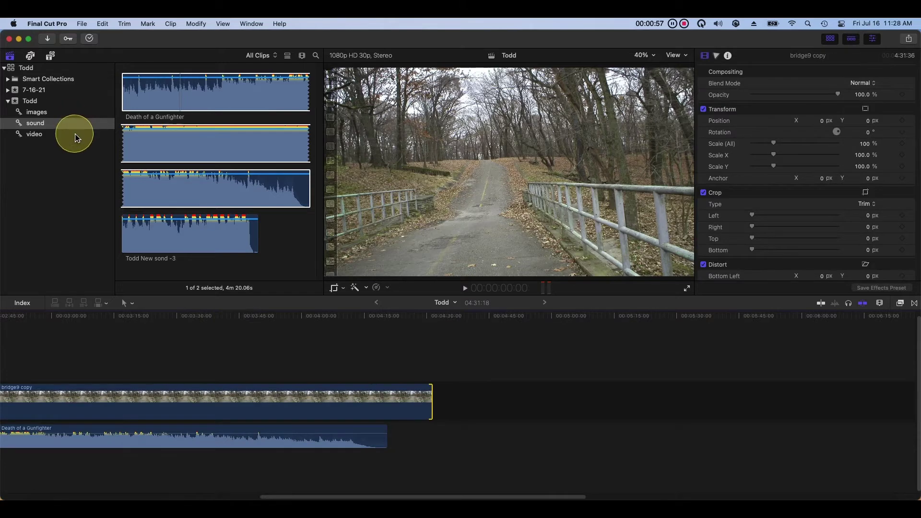
{"action": "left_click", "coordinate": [74, 138]}
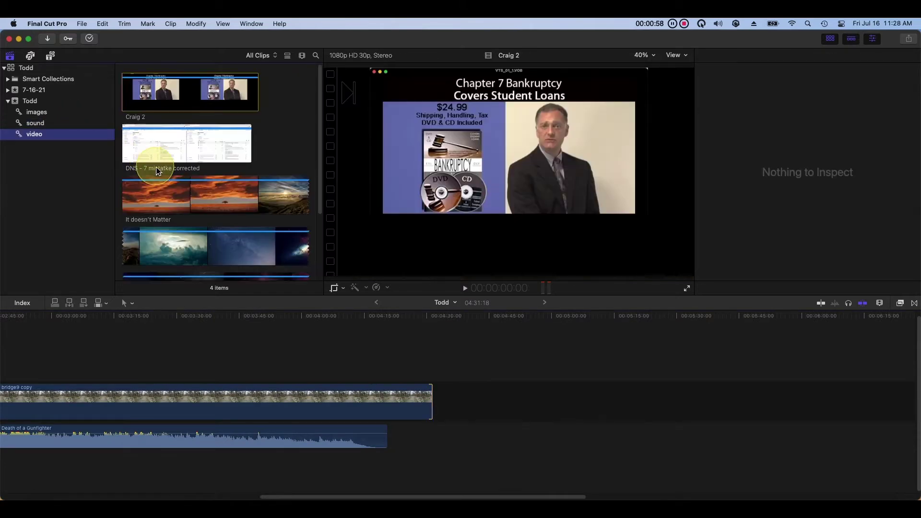
{"action": "left_click_drag", "start_coordinate": [158, 183], "coordinate": [477, 387]}
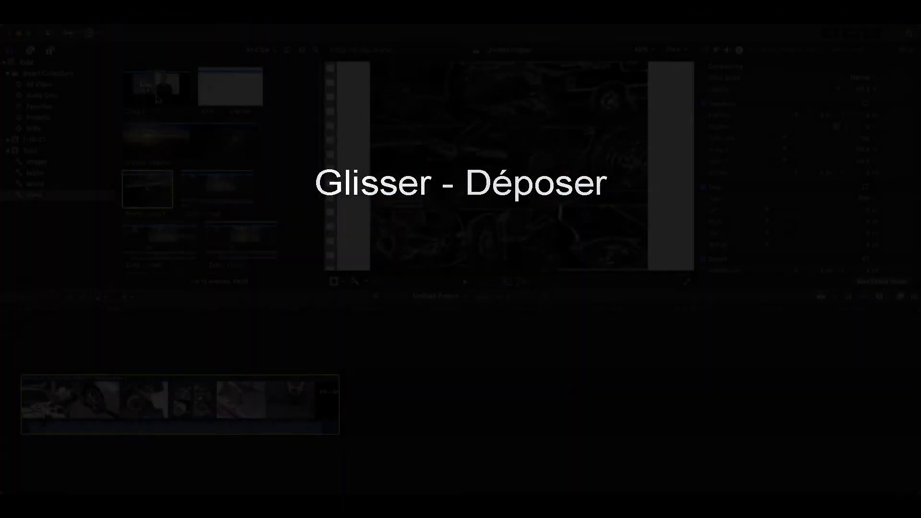
Append the whole Chapter 7 Bankruptcy clip after the promotion clip, followed by a range of it about 19 seconds long.
{"action": "left_click_drag", "start_coordinate": [156, 86], "coordinate": [390, 386]}
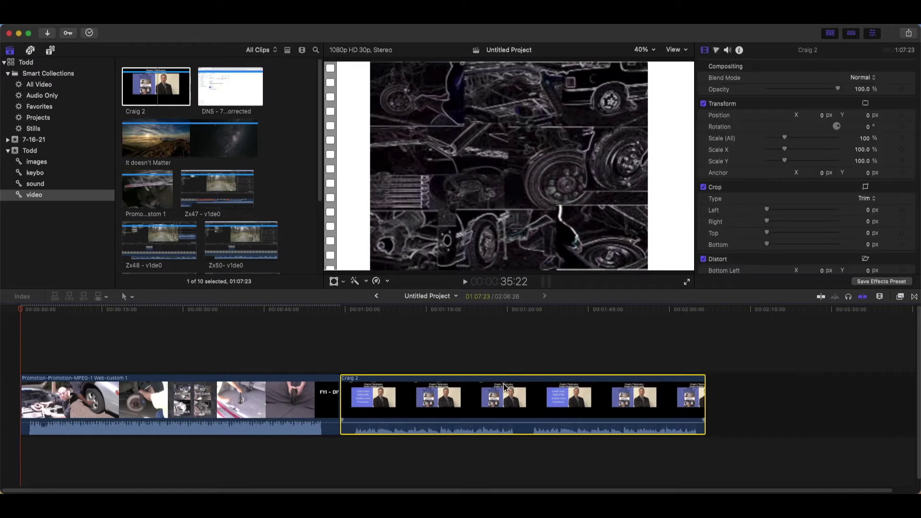
{"action": "left_click", "coordinate": [169, 98]}
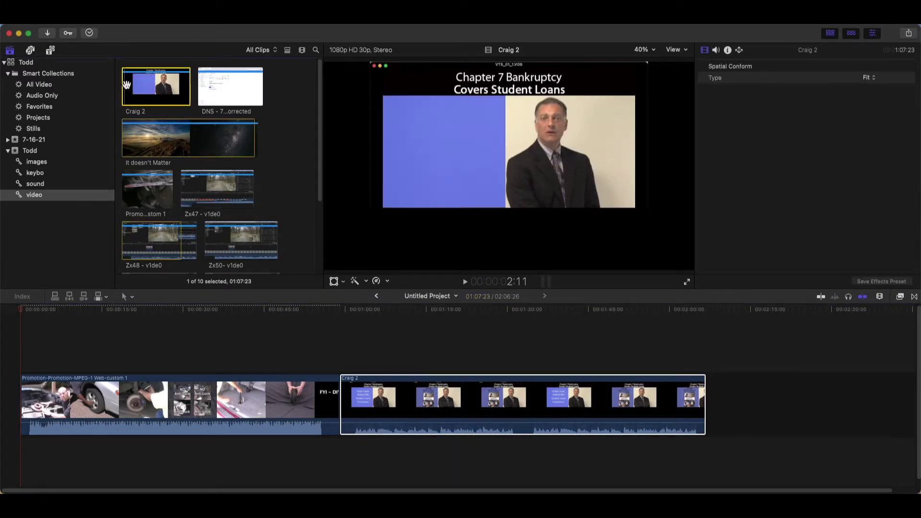
{"action": "left_click_drag", "start_coordinate": [123, 83], "coordinate": [716, 392]}
{"action": "scroll", "coordinate": [783, 489], "scroll_direction": "right", "scroll_amount": 5}
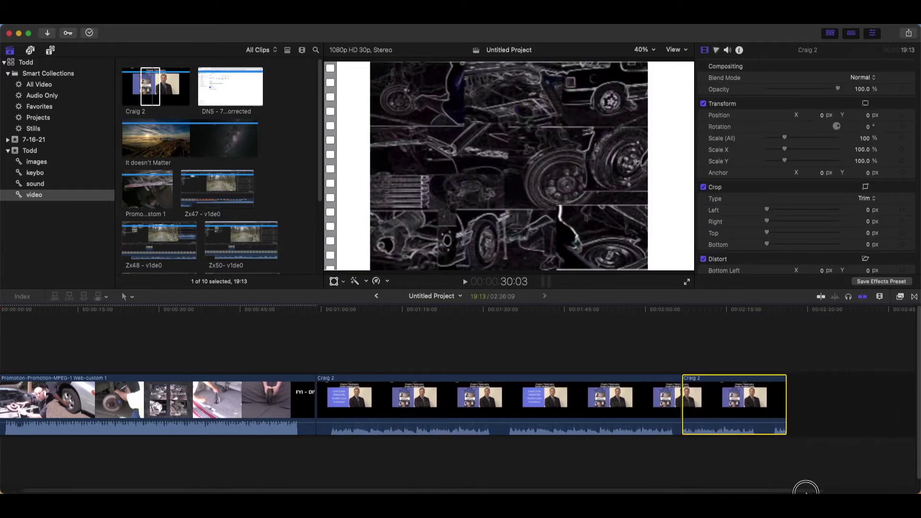
Append the whole DNS - 7 mistatke corrected clip to the end of the storyline.
{"action": "left_click", "coordinate": [172, 202]}
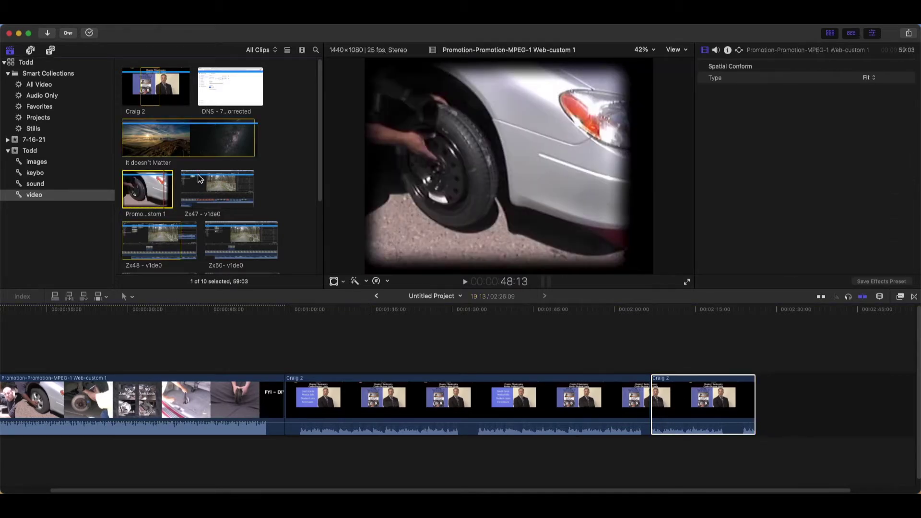
{"action": "left_click", "coordinate": [221, 94]}
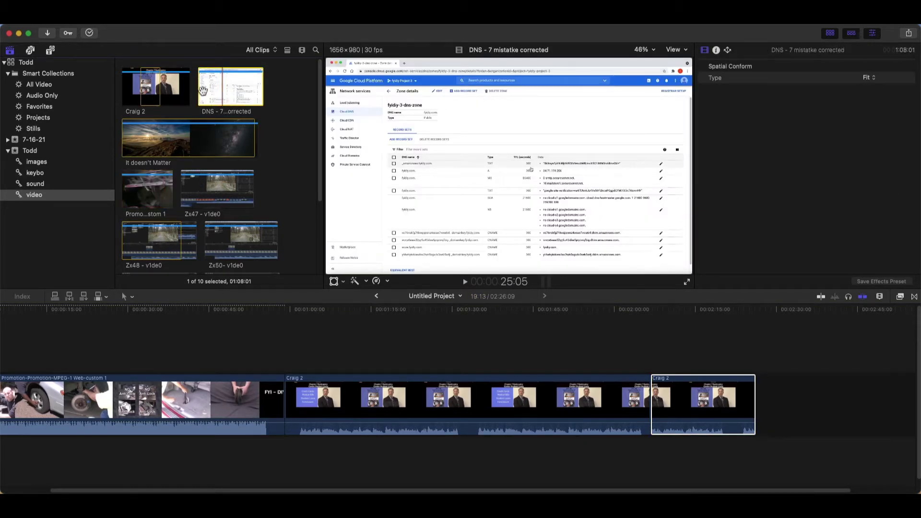
{"action": "left_click_drag", "start_coordinate": [238, 91], "coordinate": [757, 416]}
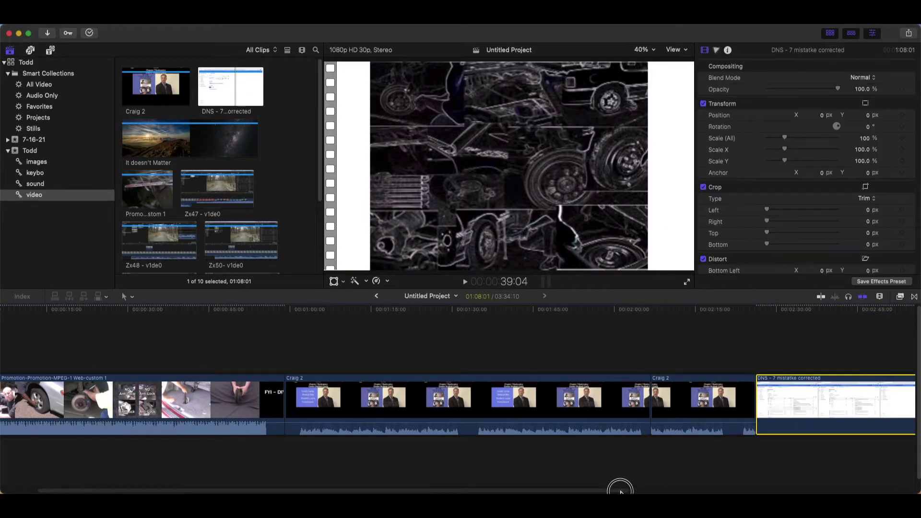
{"action": "scroll", "coordinate": [617, 490], "scroll_direction": "right", "scroll_amount": 10}
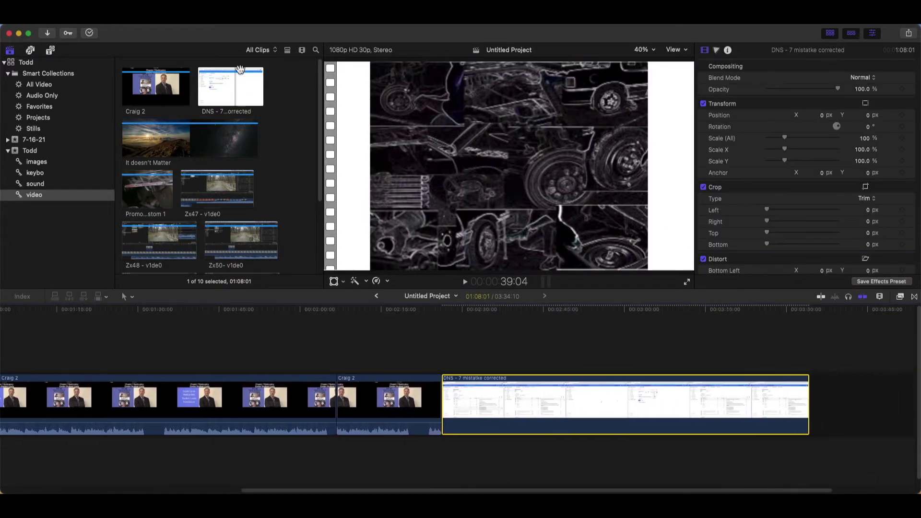
Connect a range of the DNS clip about 19 seconds long above the start of the full DNS clip and try moving it along the timeline.
{"action": "left_click", "coordinate": [247, 93]}
{"action": "left_click_drag", "start_coordinate": [260, 94], "coordinate": [446, 339]}
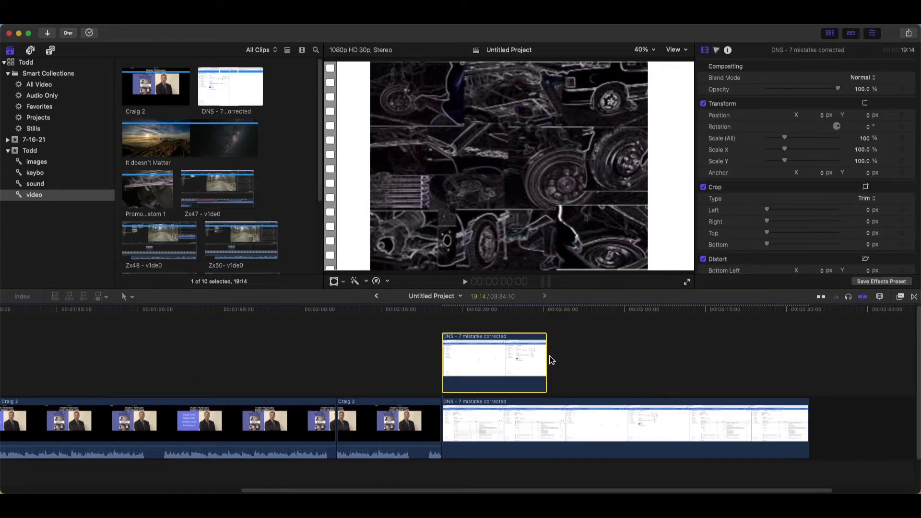
{"action": "left_click_drag", "start_coordinate": [547, 357], "coordinate": [822, 401]}
{"action": "left_click_drag", "start_coordinate": [447, 362], "coordinate": [216, 383]}
{"action": "left_click_drag", "start_coordinate": [387, 370], "coordinate": [520, 373]}
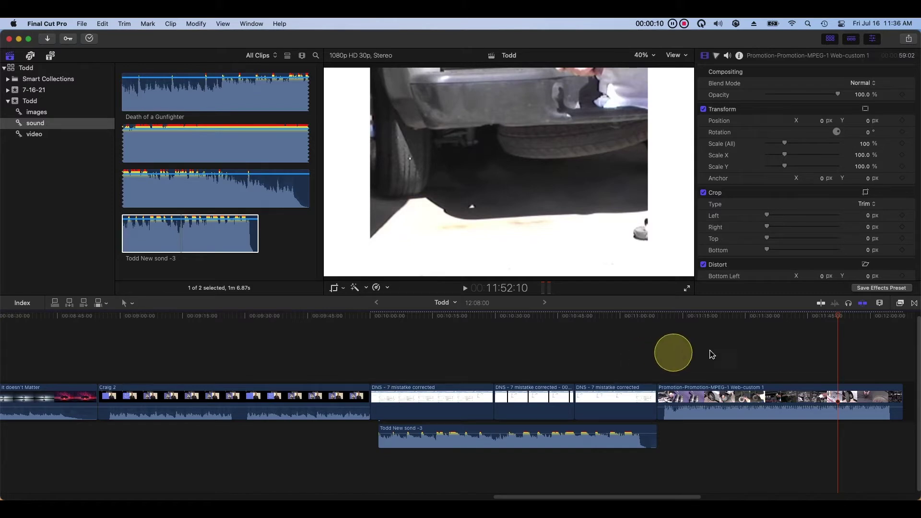
Browse the installed transitions to examine the available styles.
{"action": "left_click", "coordinate": [914, 304]}
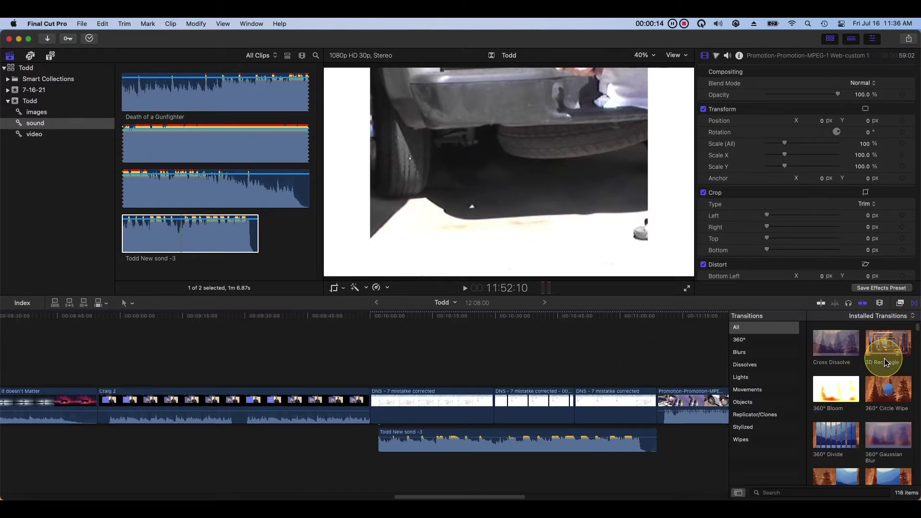
{"action": "scroll", "coordinate": [885, 357], "scroll_direction": "down", "scroll_amount": 2}
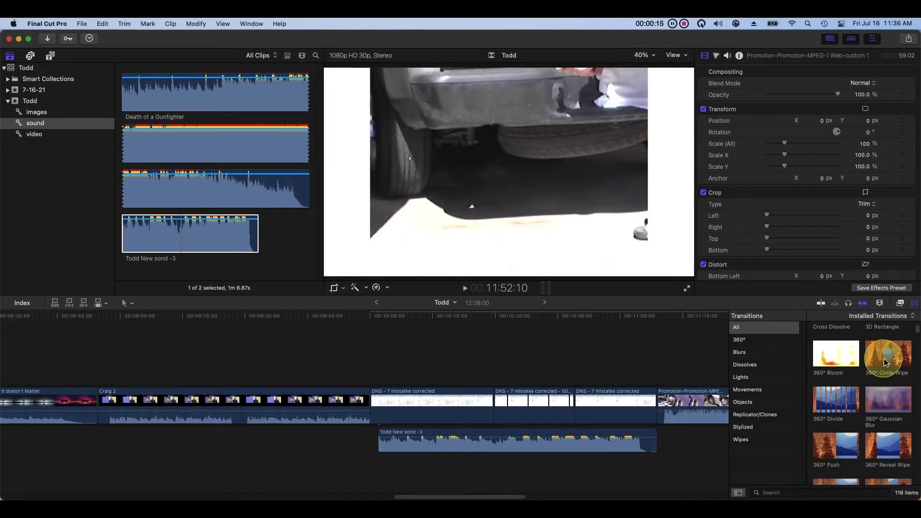
{"action": "scroll", "coordinate": [888, 364], "scroll_direction": "down", "scroll_amount": 8}
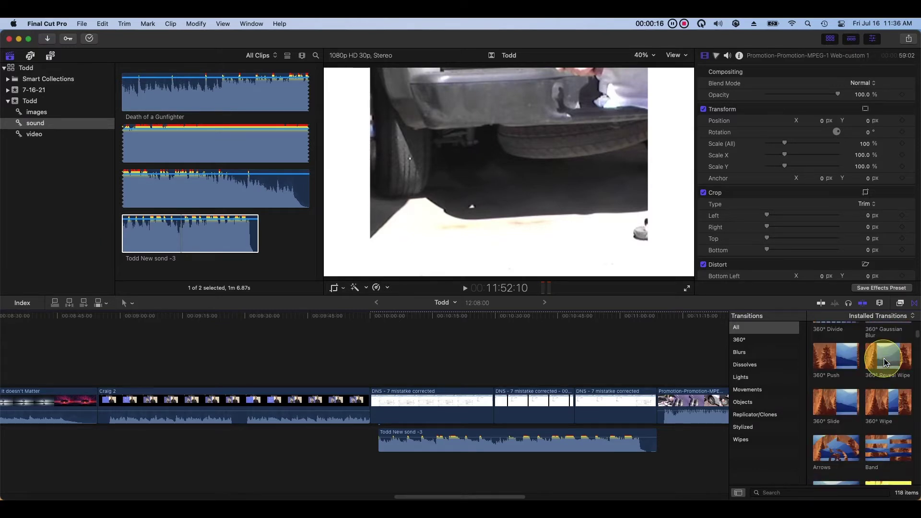
{"action": "scroll", "coordinate": [903, 377], "scroll_direction": "down", "scroll_amount": 10}
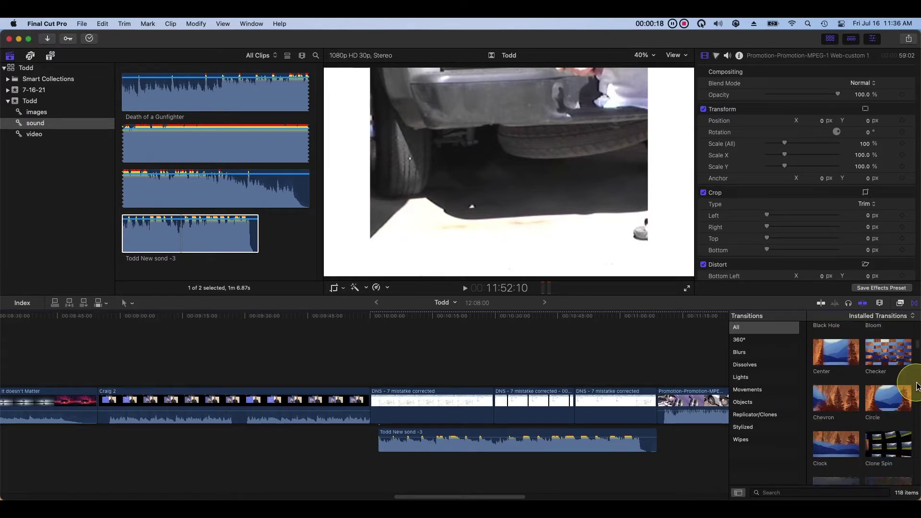
{"action": "scroll", "coordinate": [912, 386], "scroll_direction": "down", "scroll_amount": 8}
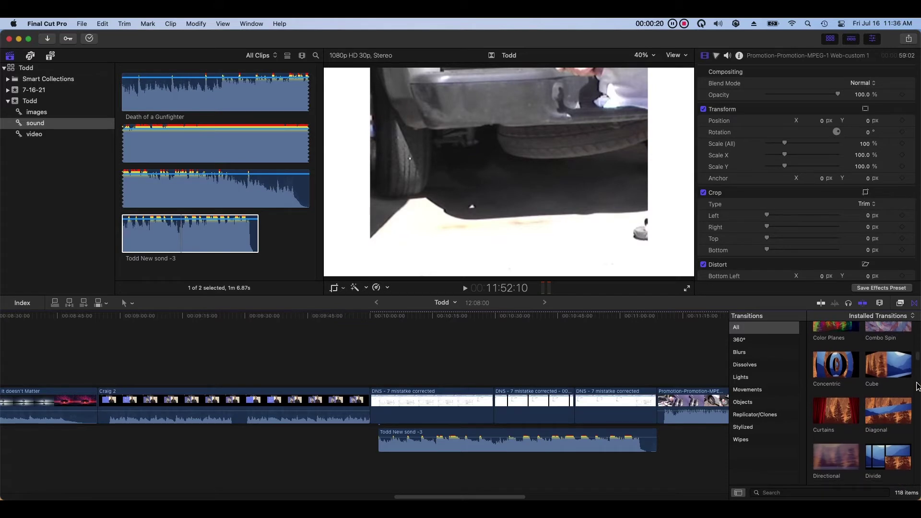
{"action": "scroll", "coordinate": [908, 386], "scroll_direction": "down", "scroll_amount": 10}
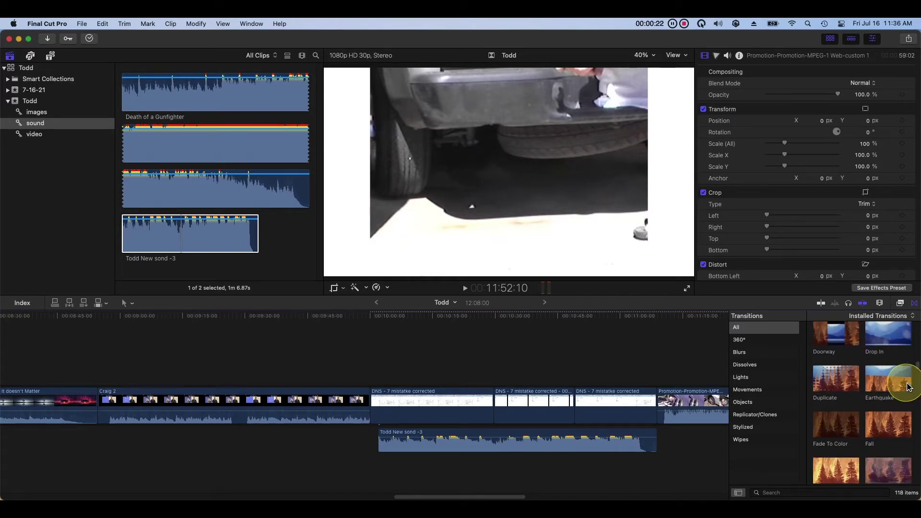
{"action": "scroll", "coordinate": [908, 386], "scroll_direction": "down", "scroll_amount": 6}
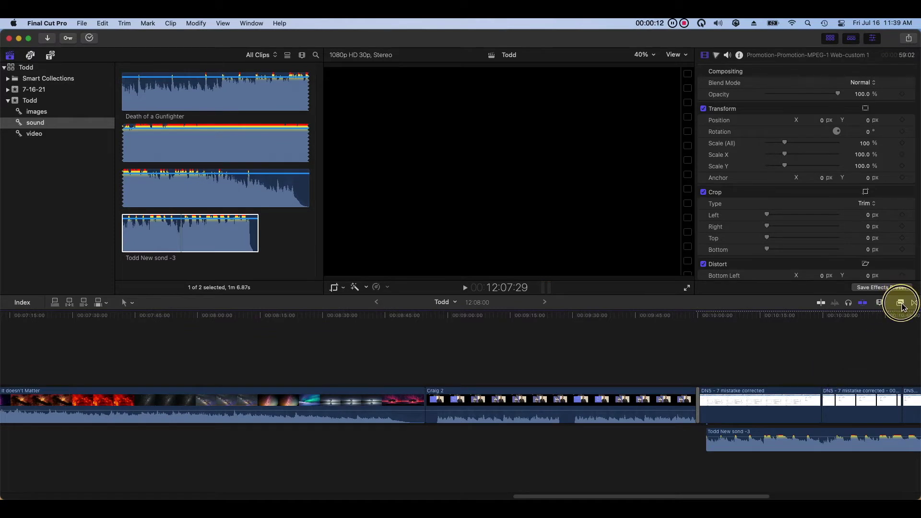
Browse the installed video and audio effects to examine the available options.
{"action": "left_click", "coordinate": [902, 303]}
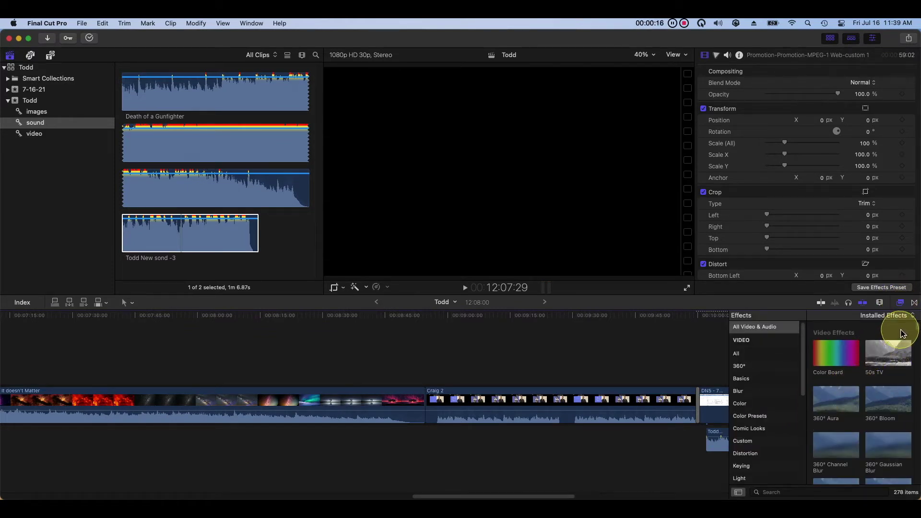
{"action": "scroll", "coordinate": [907, 341], "scroll_direction": "down", "scroll_amount": 3}
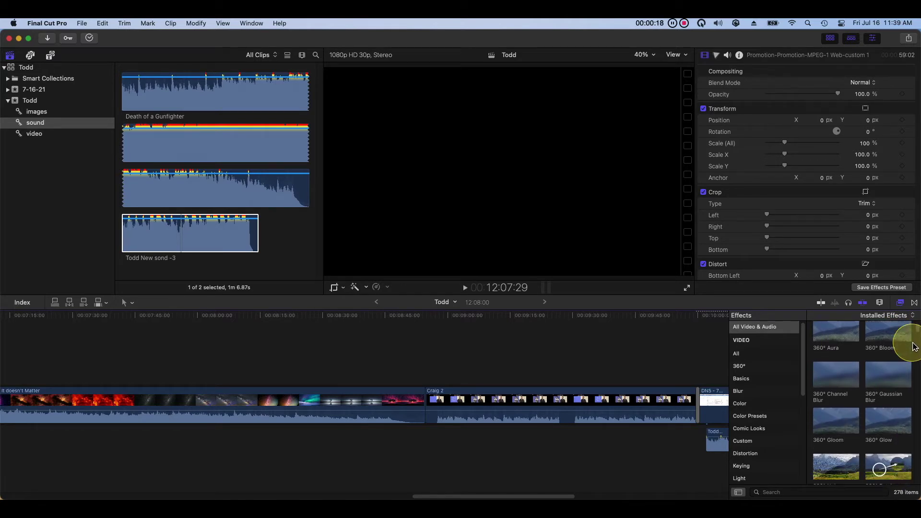
{"action": "scroll", "coordinate": [913, 346], "scroll_direction": "down", "scroll_amount": 5}
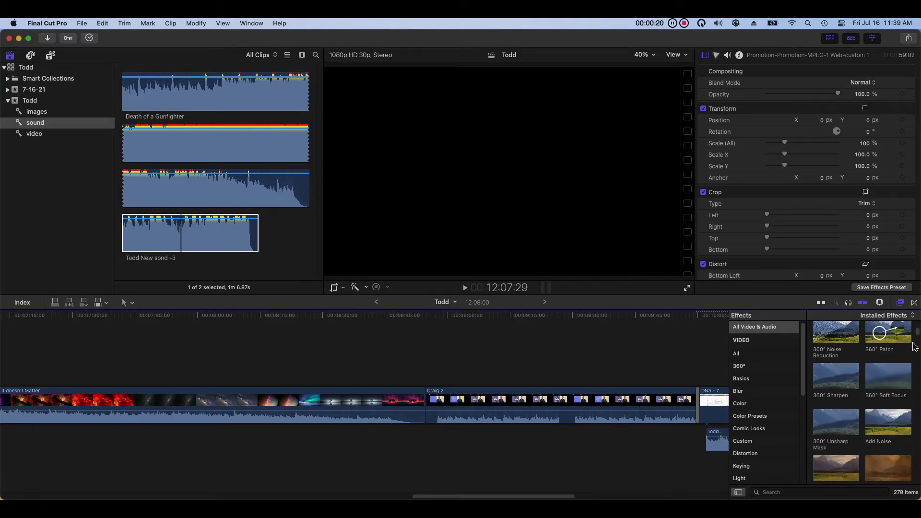
{"action": "scroll", "coordinate": [913, 346], "scroll_direction": "down", "scroll_amount": 6}
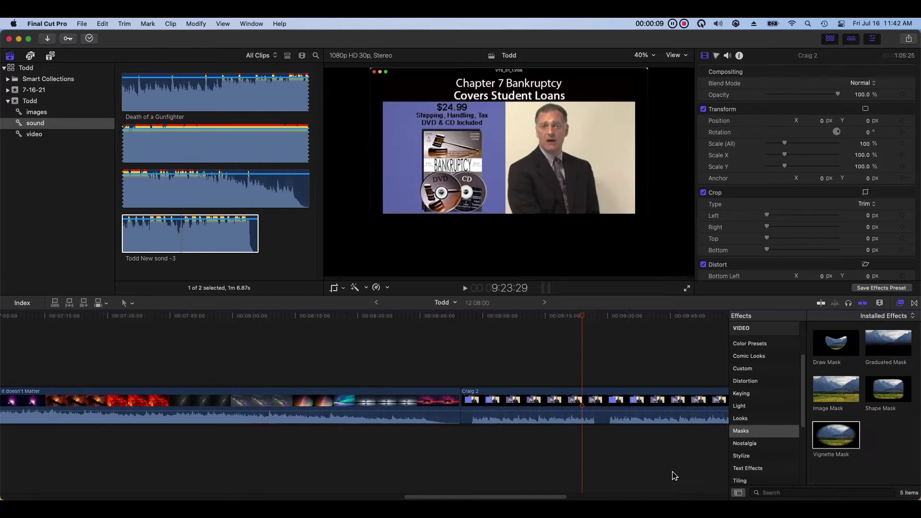
Apply the Vignette Mask effect to the Chapter 7 Bankruptcy clip in the timeline.
{"action": "left_click", "coordinate": [675, 472]}
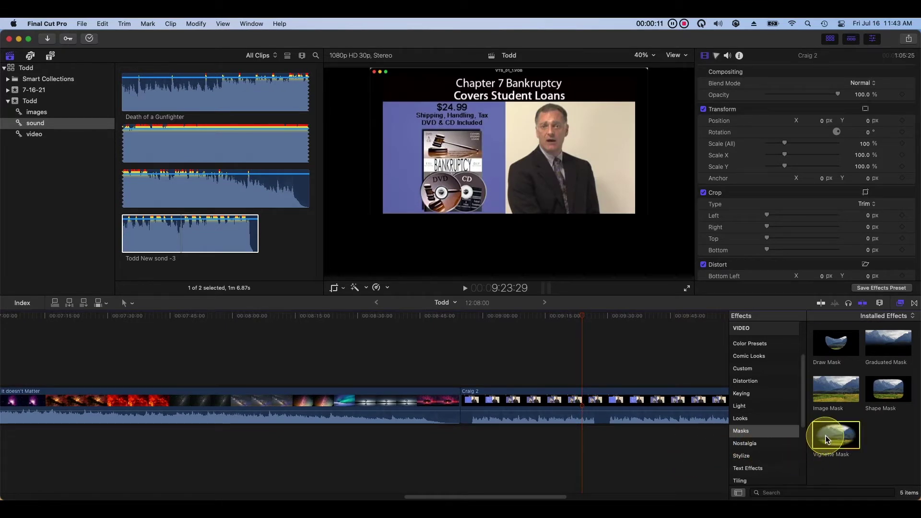
{"action": "left_click_drag", "start_coordinate": [827, 439], "coordinate": [653, 411]}
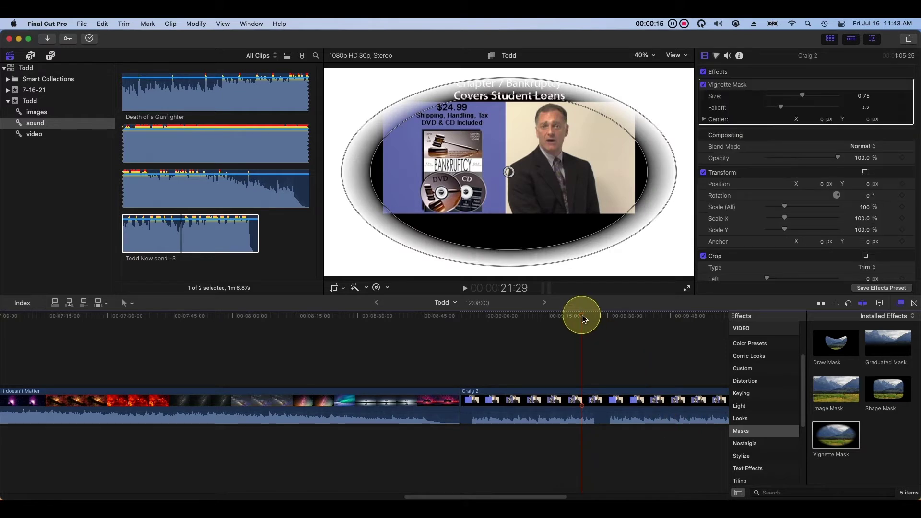
Remove the effects from the Chapter 7 Bankruptcy clip in the timeline.
{"action": "left_click", "coordinate": [591, 406]}
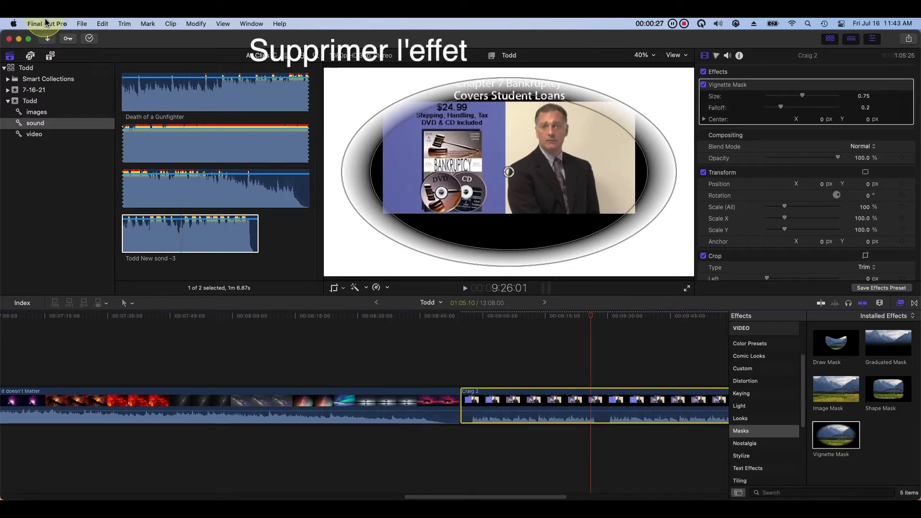
{"action": "left_click", "coordinate": [102, 24]}
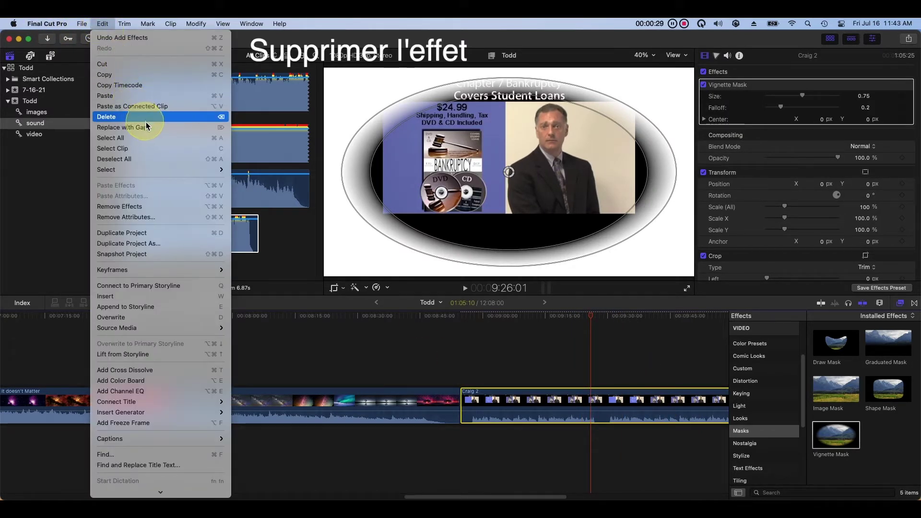
{"action": "left_click", "coordinate": [187, 207]}
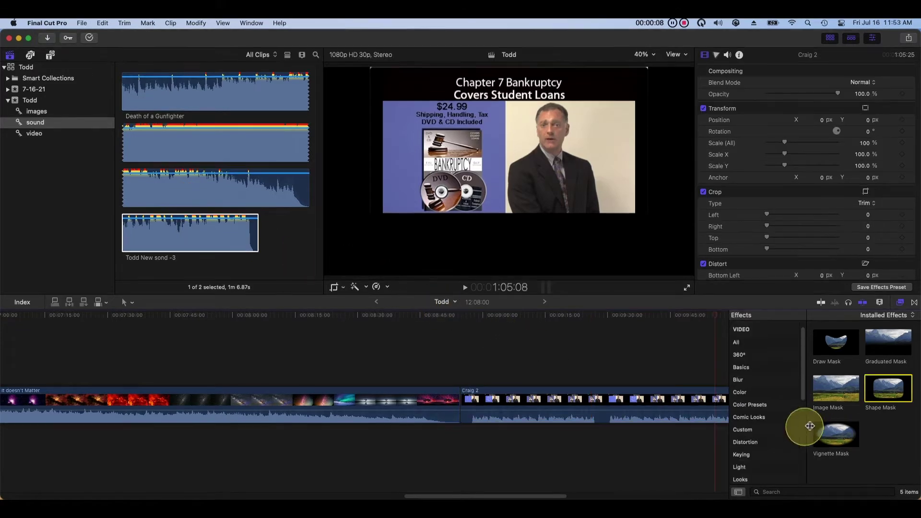
Preview the Vignette Mask, Shape Mask and Graduated Mask effects on the Chapter 7 Bankruptcy clip.
{"action": "left_click", "coordinate": [822, 428]}
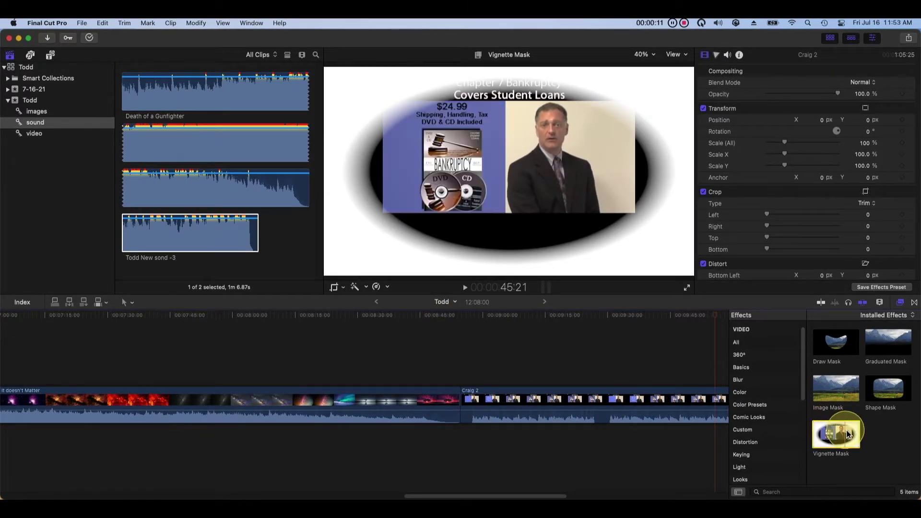
{"action": "left_click", "coordinate": [874, 389]}
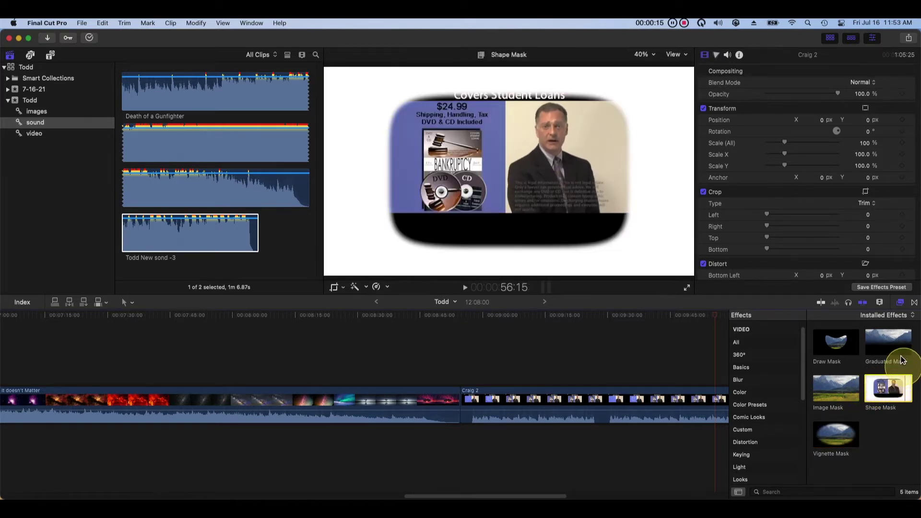
{"action": "left_click", "coordinate": [890, 341]}
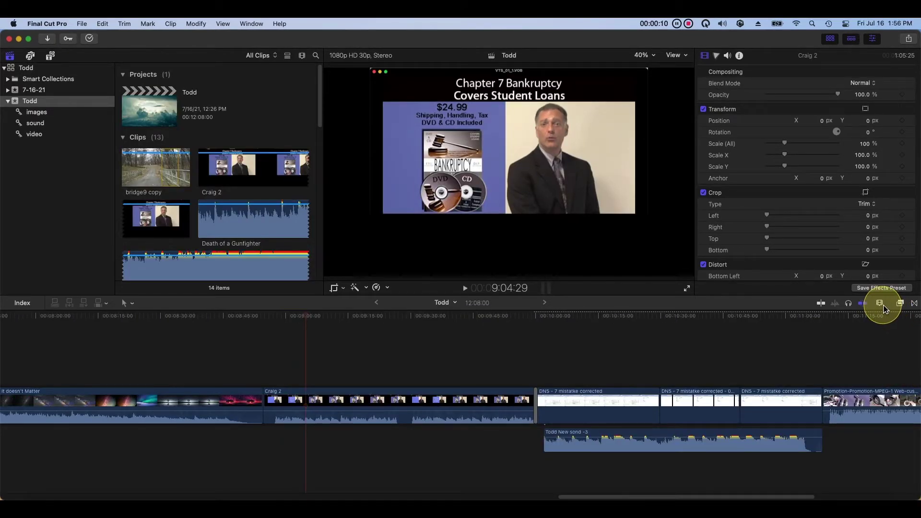
Try several clip display styles for the timeline and increase the clip height.
{"action": "left_click", "coordinate": [880, 303]}
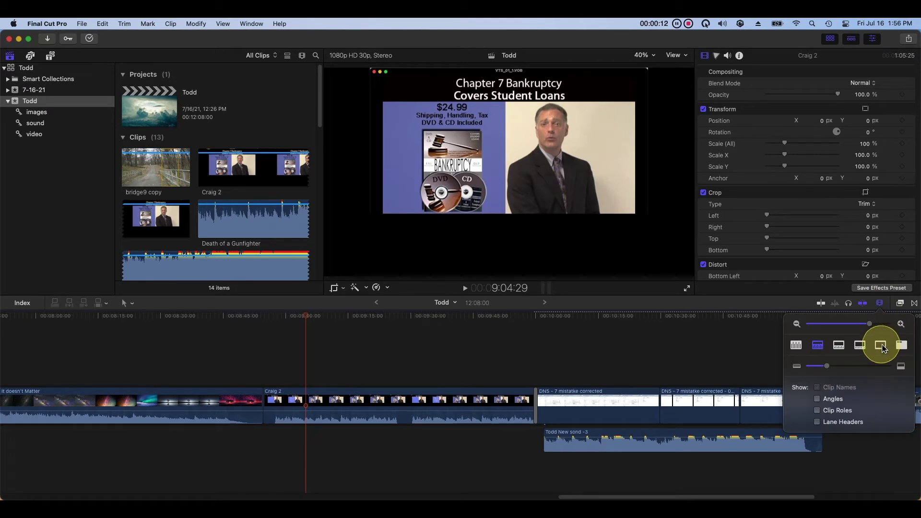
{"action": "left_click", "coordinate": [881, 345]}
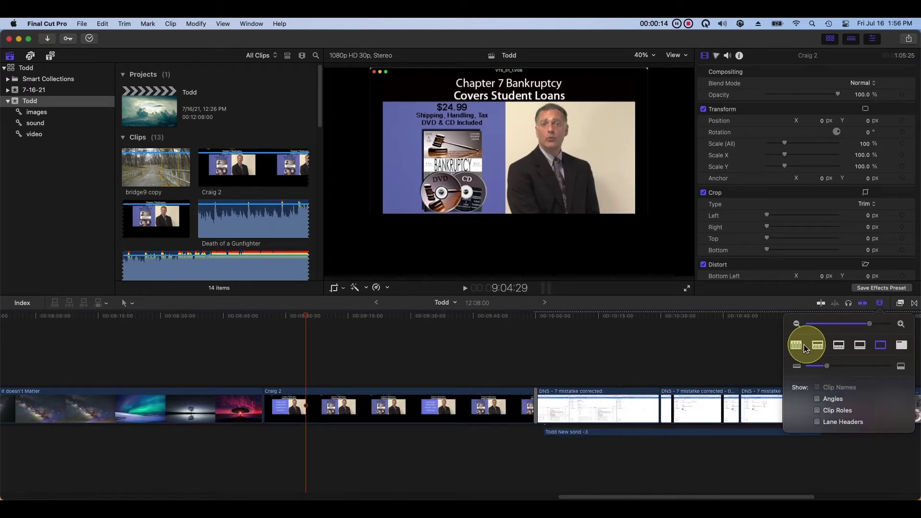
{"action": "left_click", "coordinate": [798, 345]}
{"action": "left_click", "coordinate": [823, 351]}
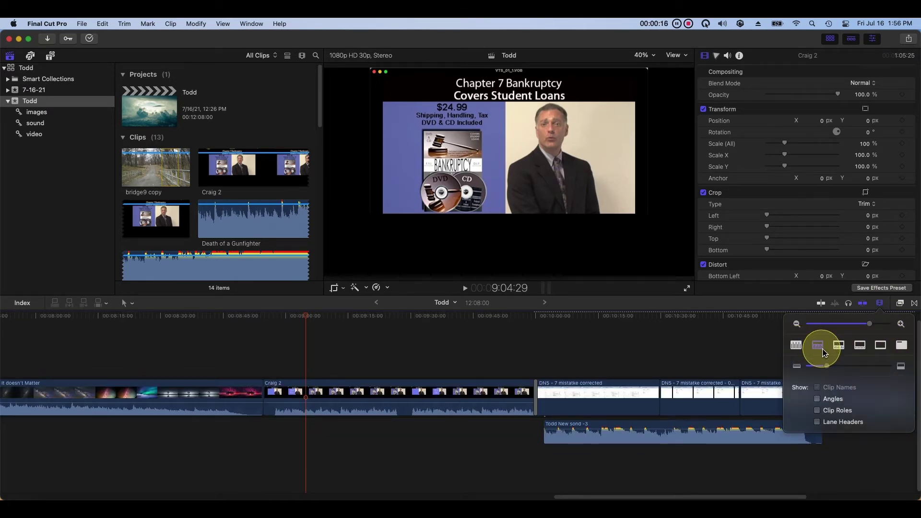
{"action": "left_click", "coordinate": [845, 351]}
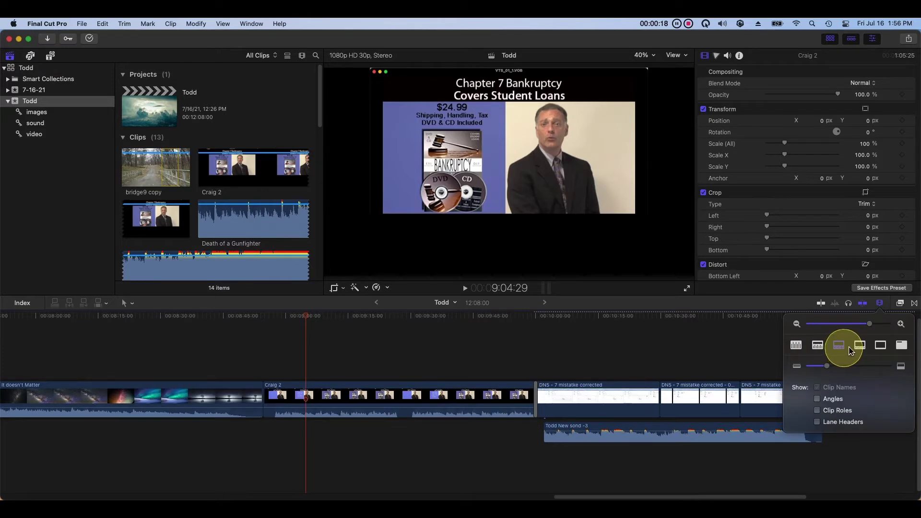
{"action": "left_click", "coordinate": [859, 345]}
{"action": "left_click_drag", "start_coordinate": [831, 367], "coordinate": [855, 372]}
{"action": "left_click", "coordinate": [828, 350]}
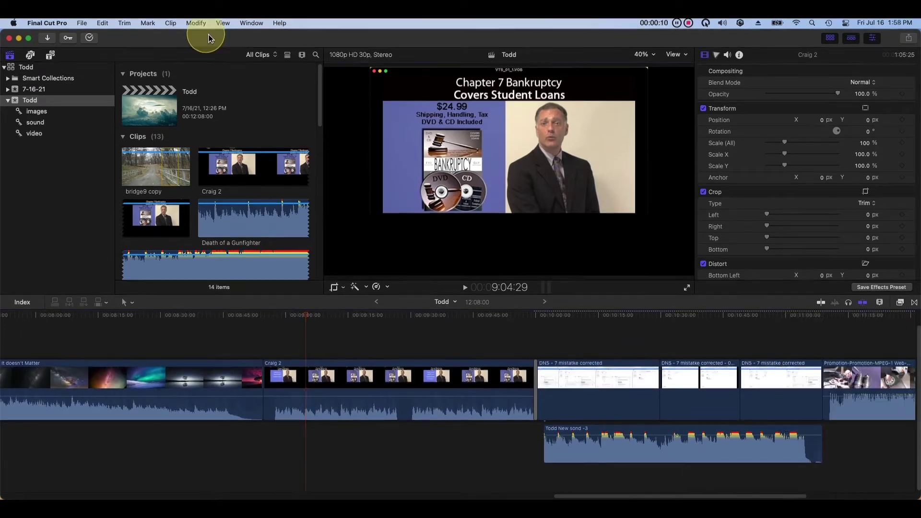
Zoom the viewer in to 75% in two increments, then zoom it back out.
{"action": "left_click", "coordinate": [223, 23]}
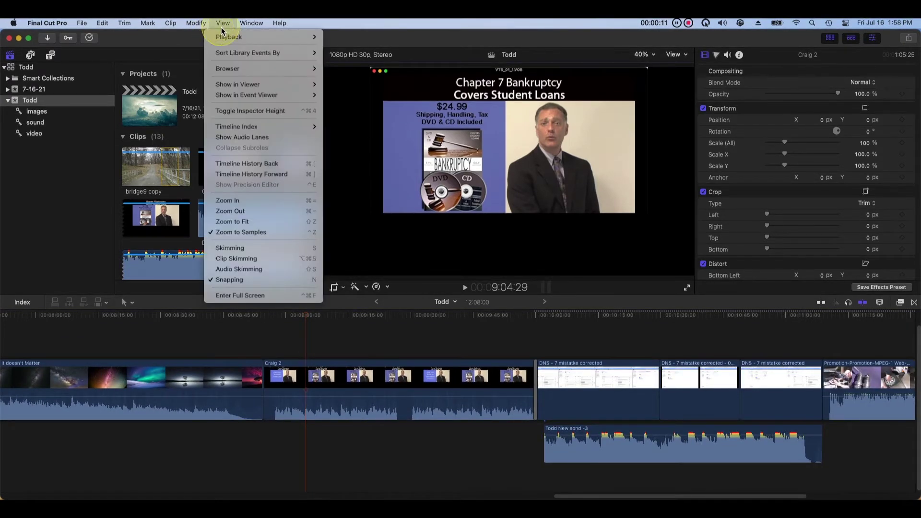
{"action": "left_click", "coordinate": [288, 201]}
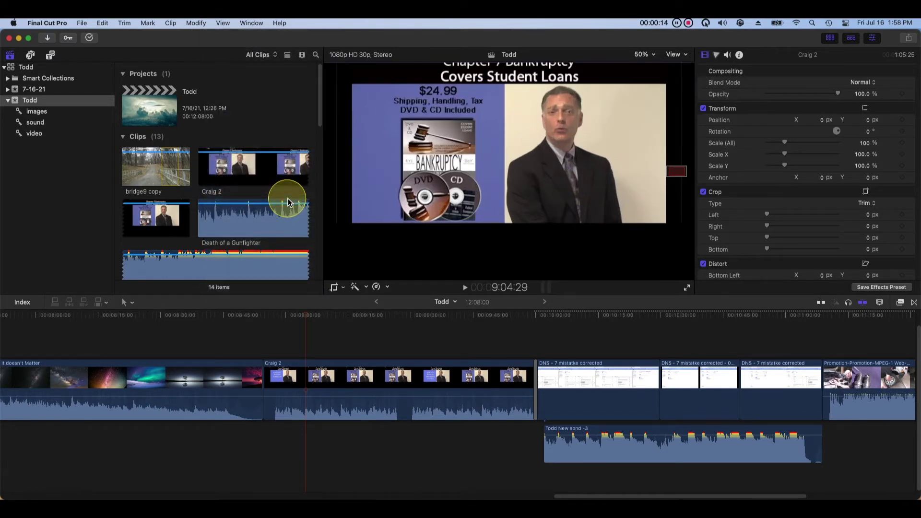
{"action": "left_click", "coordinate": [216, 25]}
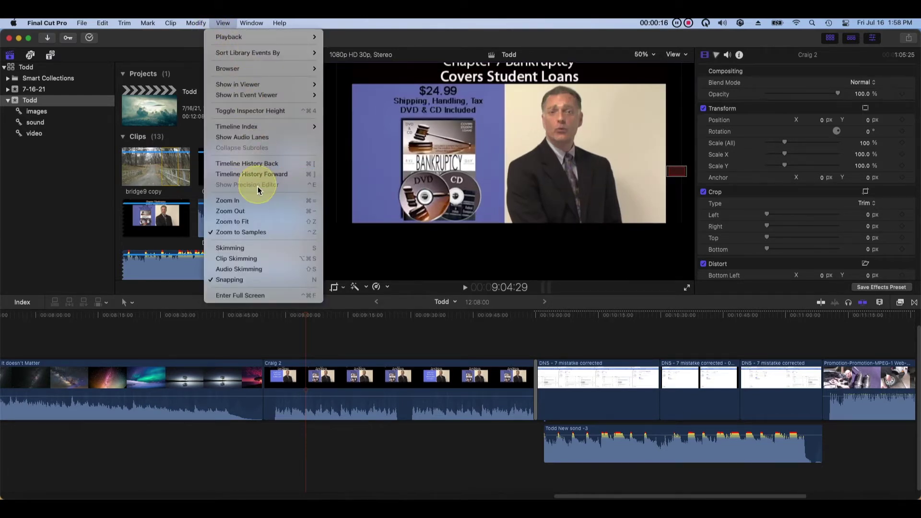
{"action": "left_click", "coordinate": [261, 203]}
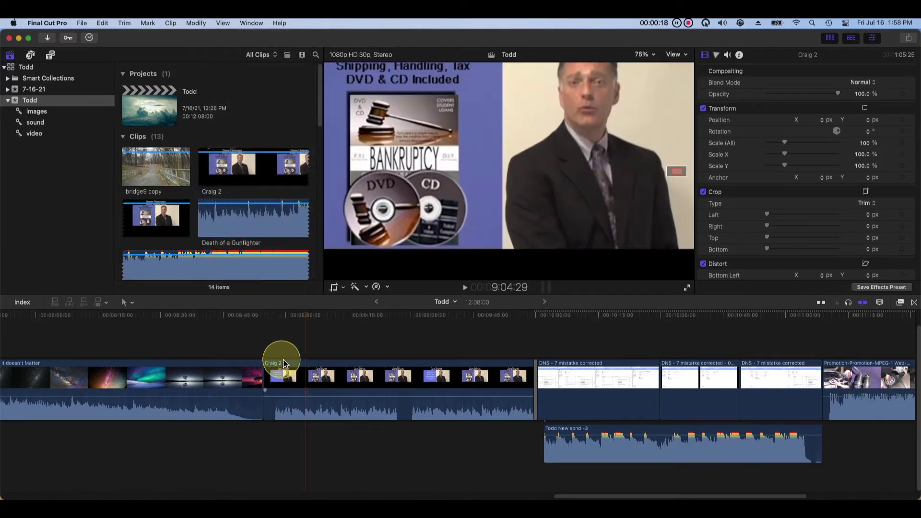
{"action": "left_click", "coordinate": [223, 23]}
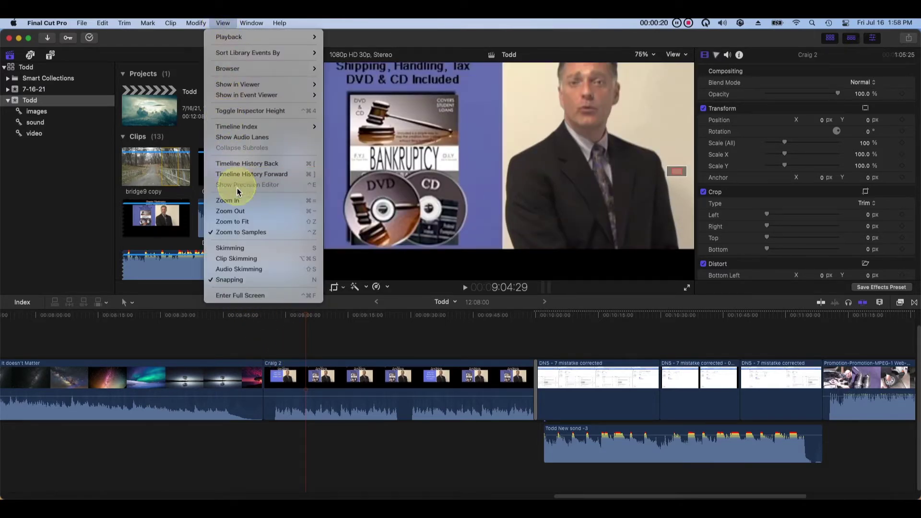
{"action": "left_click", "coordinate": [252, 206]}
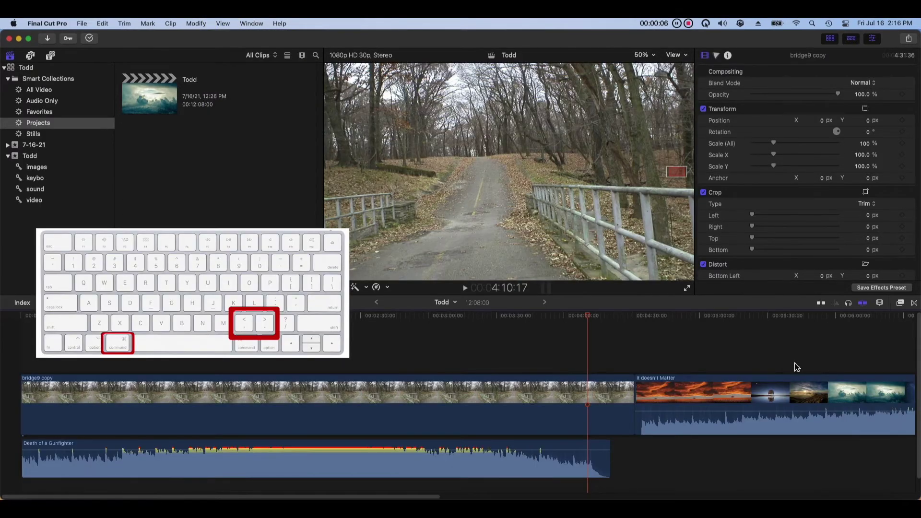
Zoom the timeline out to see all of the project's clips, then zoom back in.
{"action": "key", "text": "super+minus"}
{"action": "key", "text": "super+minus"}
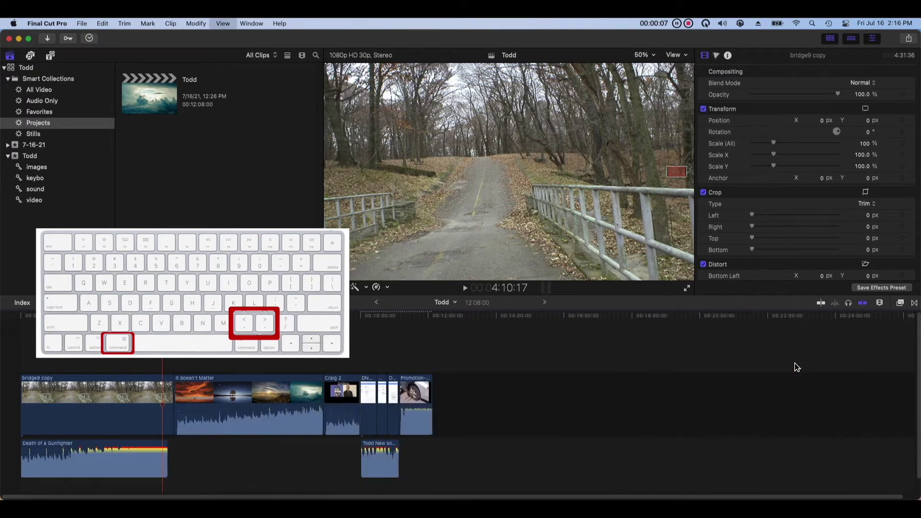
{"action": "key", "text": "super+minus"}
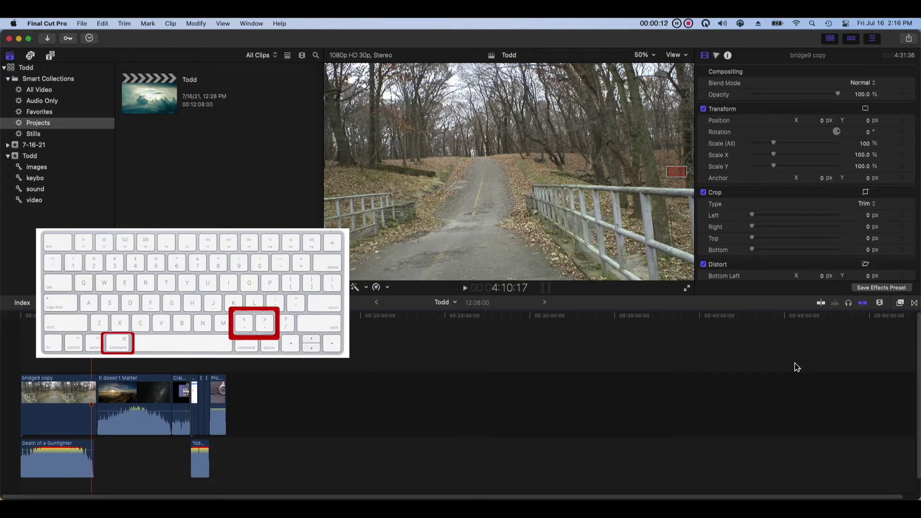
{"action": "key", "text": "super+equal"}
{"action": "key", "text": "super+equal"}
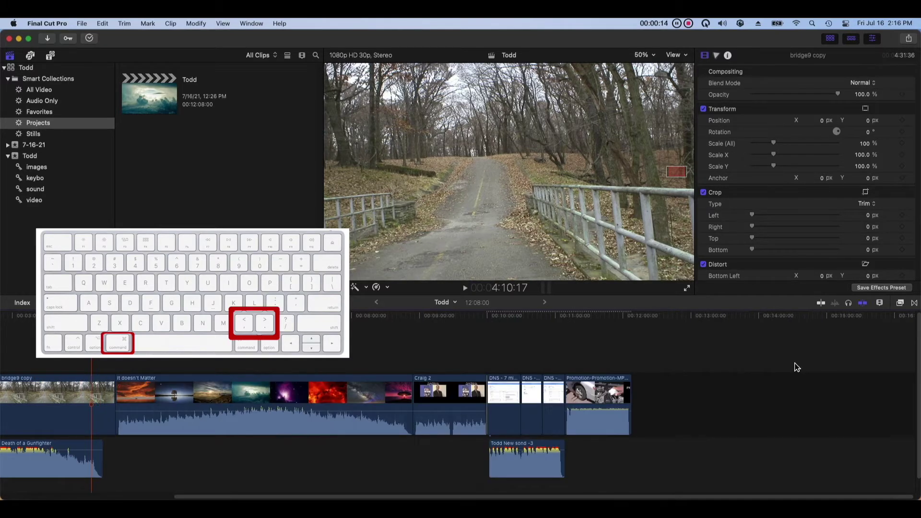
{"action": "key", "text": "super+equal"}
{"action": "key", "text": "super+equal"}
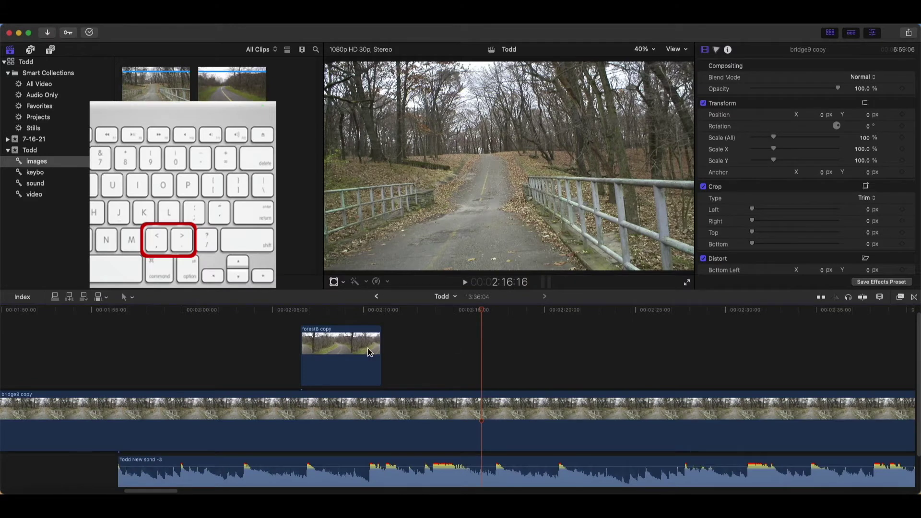
Nudge the connected forest8 copy clip later in the timeline frame by frame, by about half a second.
{"action": "left_click", "coordinate": [369, 353]}
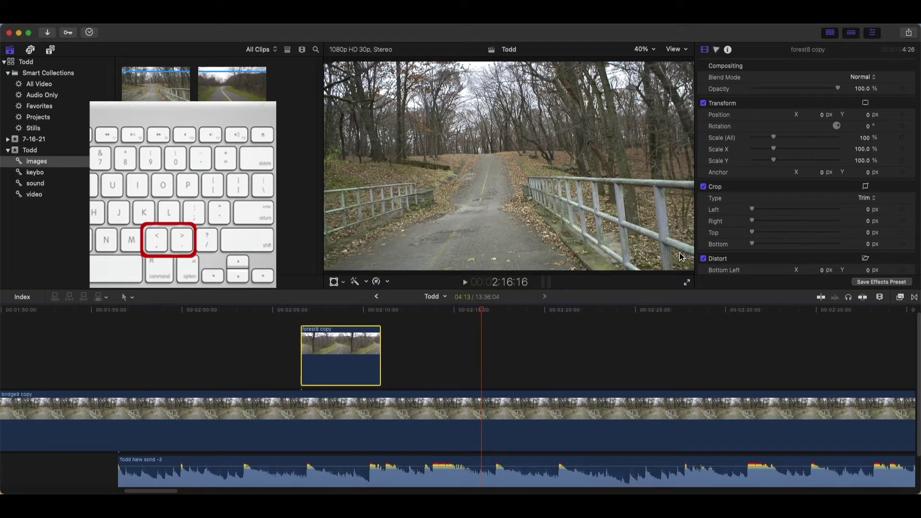
{"action": "key", "text": "period"}
{"action": "key", "text": "period"}
{"action": "key", "text": "period"}
{"action": "key", "text": "period"}
{"action": "key", "text": "period"}
{"action": "key", "text": "period"}
{"action": "key", "text": "period"}
{"action": "key", "text": "period"}
{"action": "key", "text": "period"}
{"action": "key", "text": "period"}
{"action": "key", "text": "period"}
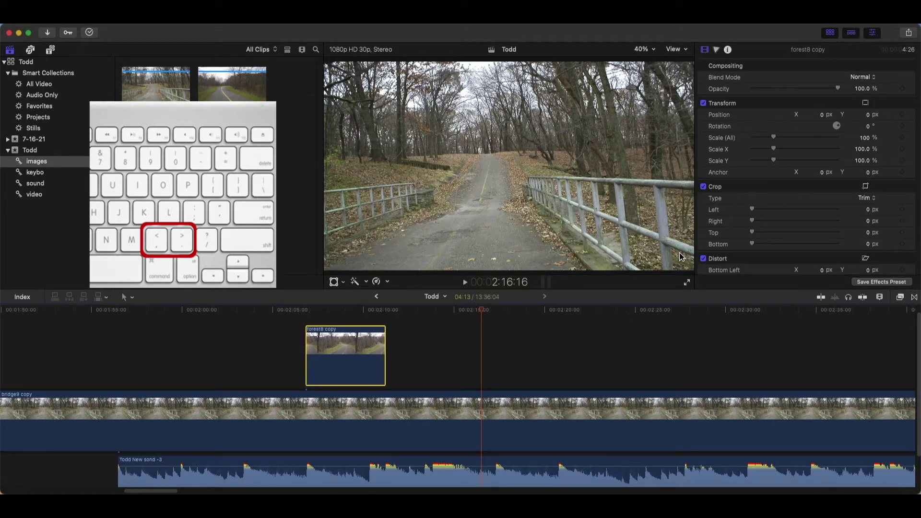
{"action": "key", "text": "period"}
{"action": "key", "text": "period"}
{"action": "key", "text": "period"}
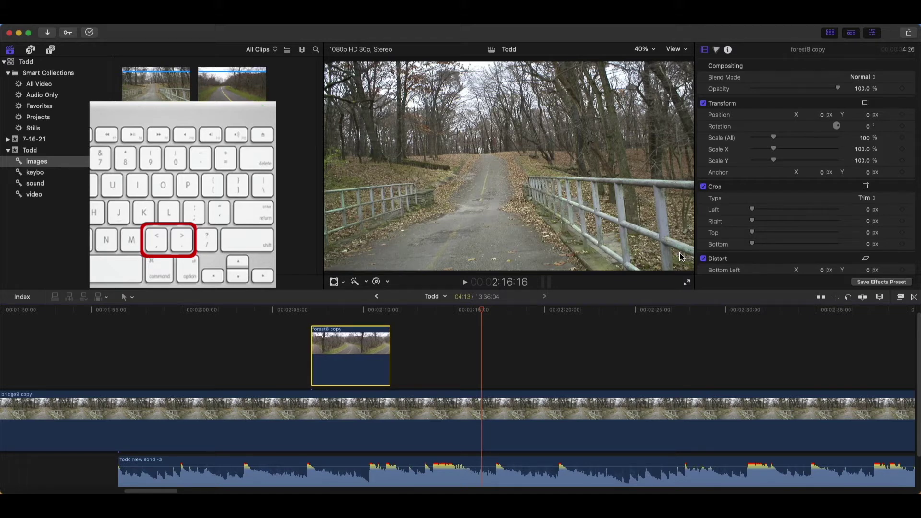
Nudge the forest8 copy clip earlier in the timeline frame by frame, slightly past its original position.
{"action": "key", "text": "comma"}
{"action": "key", "text": "comma"}
{"action": "key", "text": "comma"}
{"action": "key", "text": "comma"}
{"action": "key", "text": "comma"}
{"action": "key", "text": "comma"}
{"action": "key", "text": "comma"}
{"action": "key", "text": "comma"}
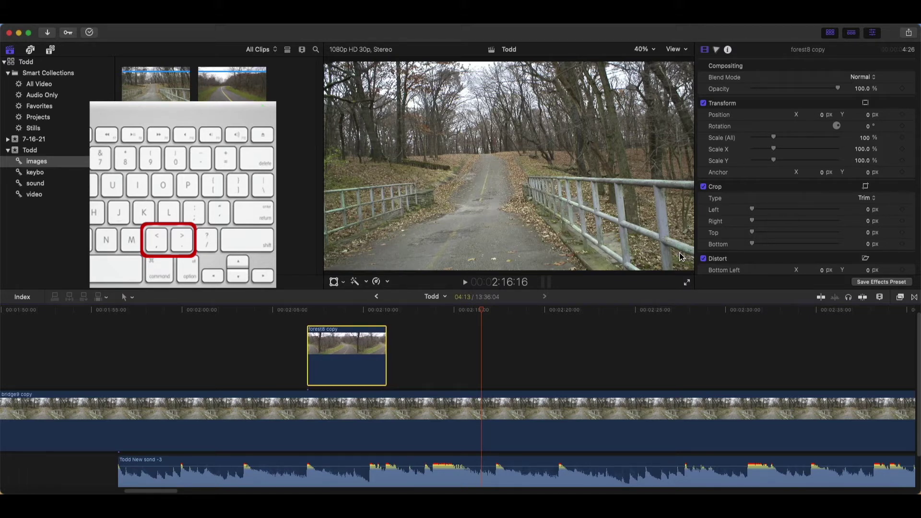
{"action": "key", "text": "comma"}
{"action": "key", "text": "comma"}
{"action": "key", "text": "comma"}
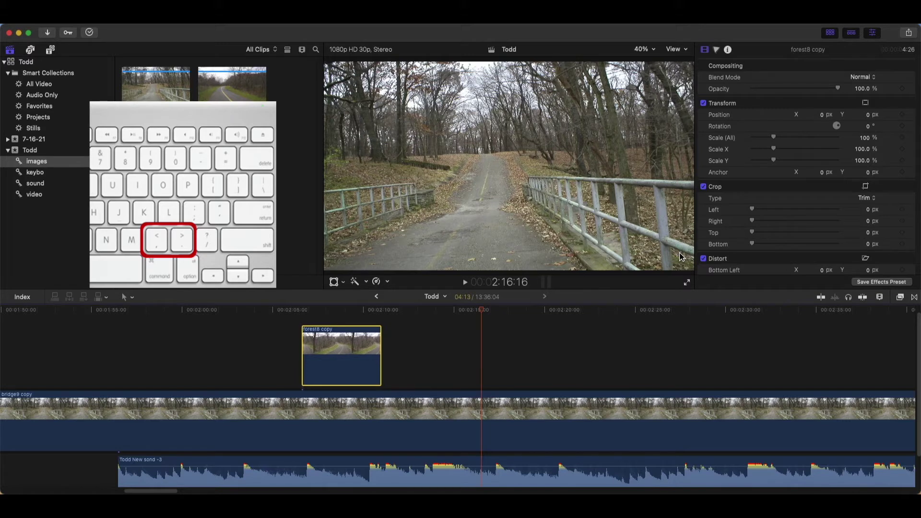
{"action": "key", "text": "comma"}
{"action": "key", "text": "comma"}
{"action": "key", "text": "comma"}
{"action": "key", "text": "comma"}
{"action": "key", "text": "comma"}
Nudge the audio clip beneath bridge9 copy earlier in the timeline frame by frame, by about half a second.
{"action": "left_click", "coordinate": [627, 457]}
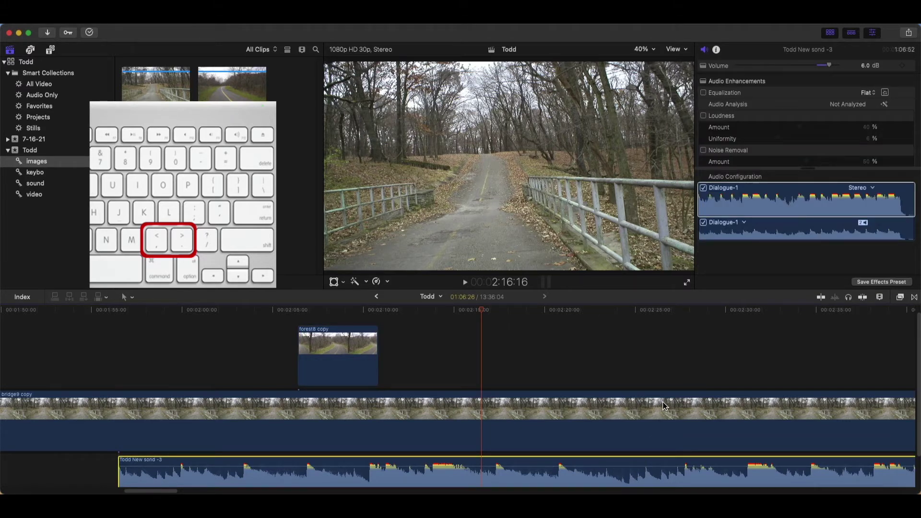
{"action": "key", "text": "comma"}
{"action": "key", "text": "comma"}
{"action": "key", "text": "comma"}
{"action": "key", "text": "comma"}
{"action": "key", "text": "comma"}
{"action": "key", "text": "comma"}
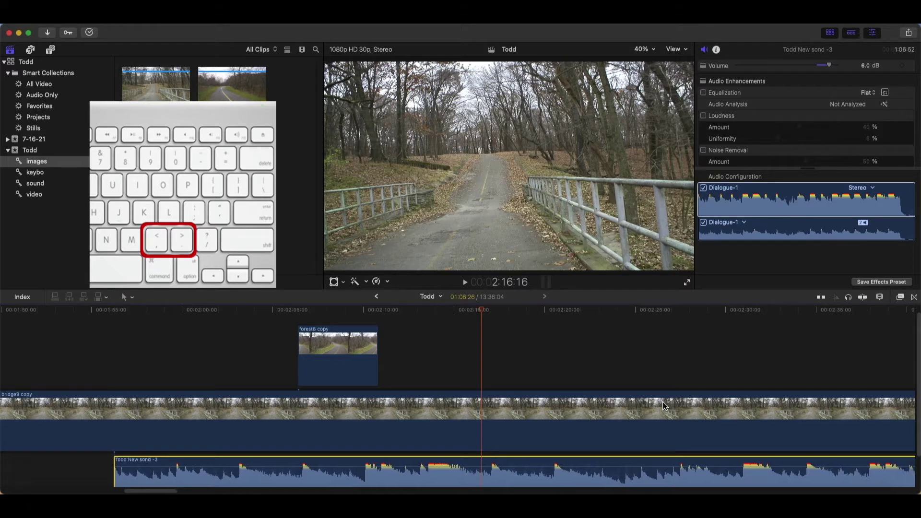
{"action": "key", "text": "comma"}
{"action": "key", "text": "comma"}
{"action": "key", "text": "comma"}
{"action": "key", "text": "comma"}
{"action": "key", "text": "comma"}
{"action": "key", "text": "comma"}
{"action": "key", "text": "comma"}
{"action": "key", "text": "comma"}
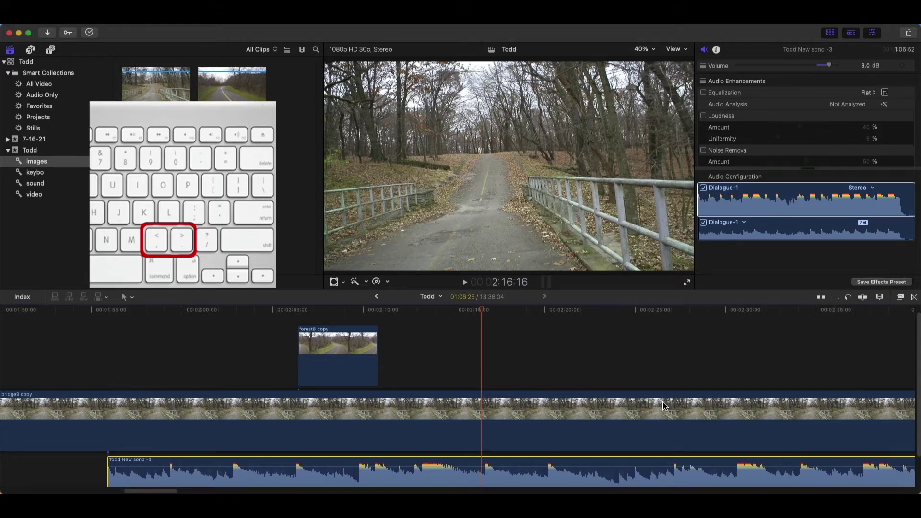
{"action": "key", "text": "comma"}
{"action": "key", "text": "comma"}
{"action": "key", "text": "comma"}
Nudge the audio clip beneath bridge9 copy later in the timeline frame by frame.
{"action": "key", "text": "period"}
{"action": "key", "text": "period"}
{"action": "key", "text": "period"}
{"action": "key", "text": "period"}
{"action": "key", "text": "period"}
{"action": "key", "text": "period"}
{"action": "key", "text": "period"}
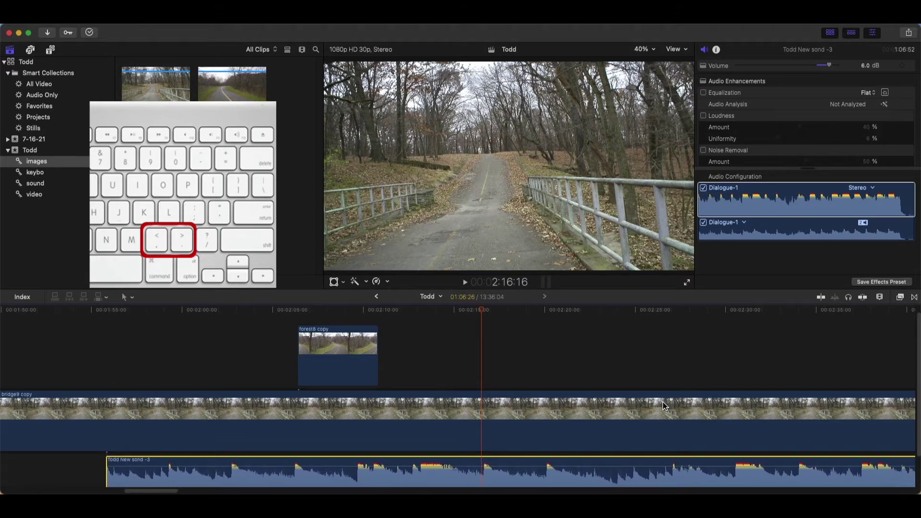
{"action": "key", "text": "period"}
{"action": "key", "text": "period"}
{"action": "key", "text": "period"}
{"action": "key", "text": "period"}
{"action": "key", "text": "period"}
{"action": "key", "text": "period"}
{"action": "key", "text": "period"}
{"action": "key", "text": "period"}
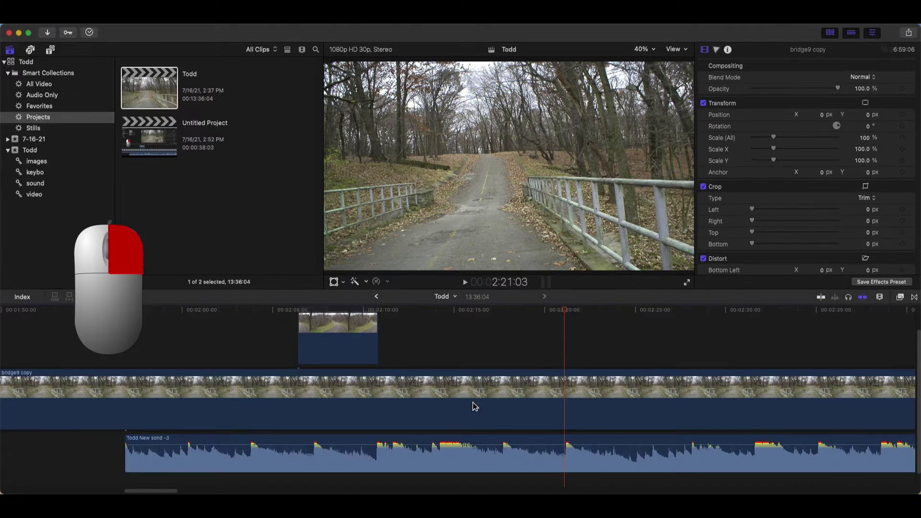
Examine the context commands offered for the bridge9 copy clip, the viewer image and the selected project.
{"action": "right_click", "coordinate": [474, 406]}
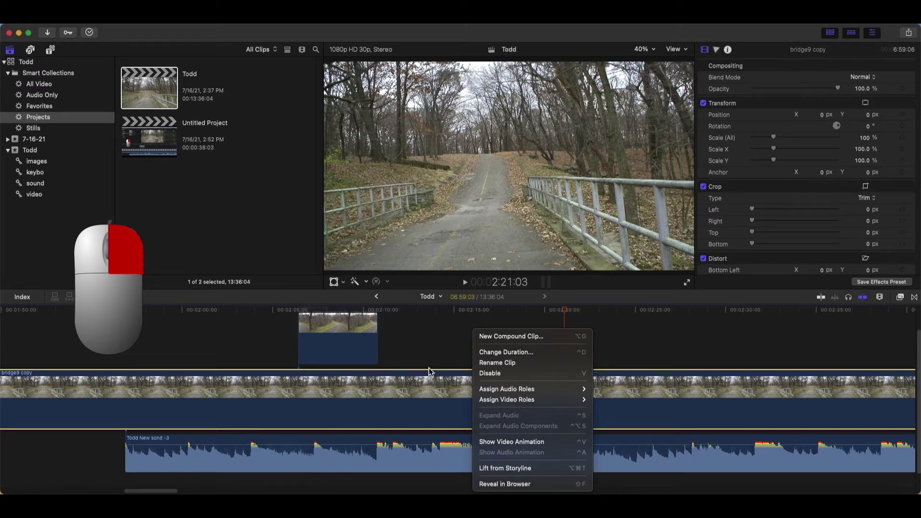
{"action": "key", "text": "Escape"}
{"action": "right_click", "coordinate": [441, 183]}
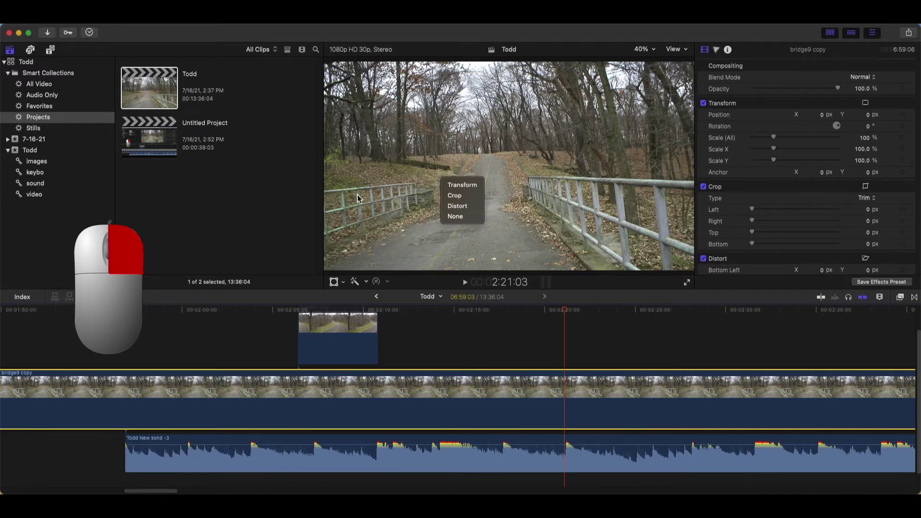
{"action": "key", "text": "Escape"}
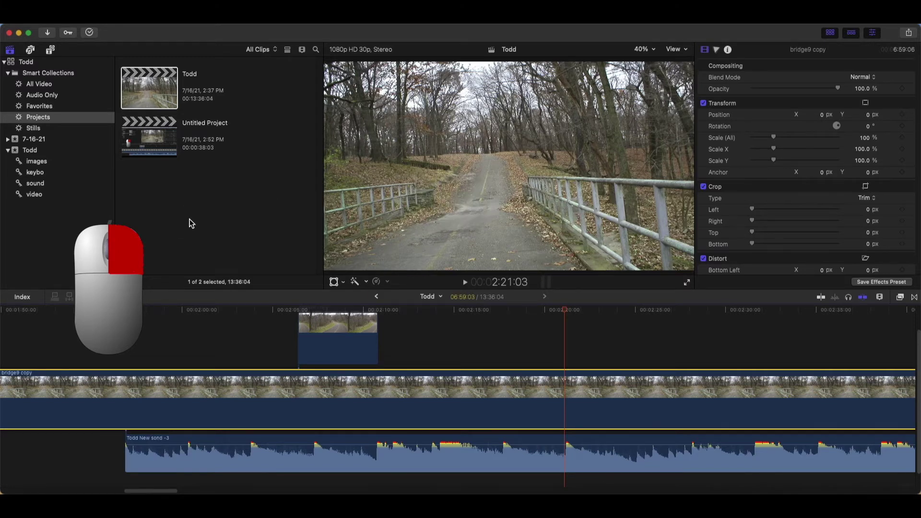
{"action": "right_click", "coordinate": [153, 94]}
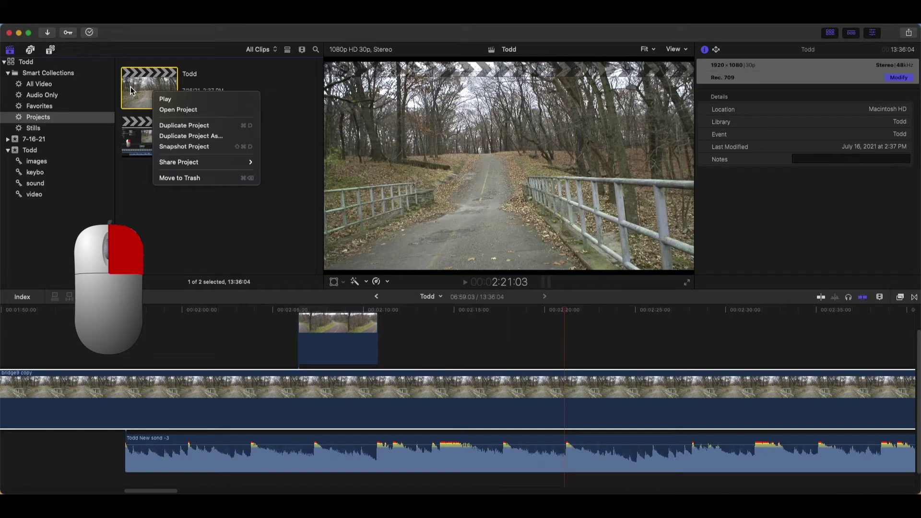
{"action": "key", "text": "Escape"}
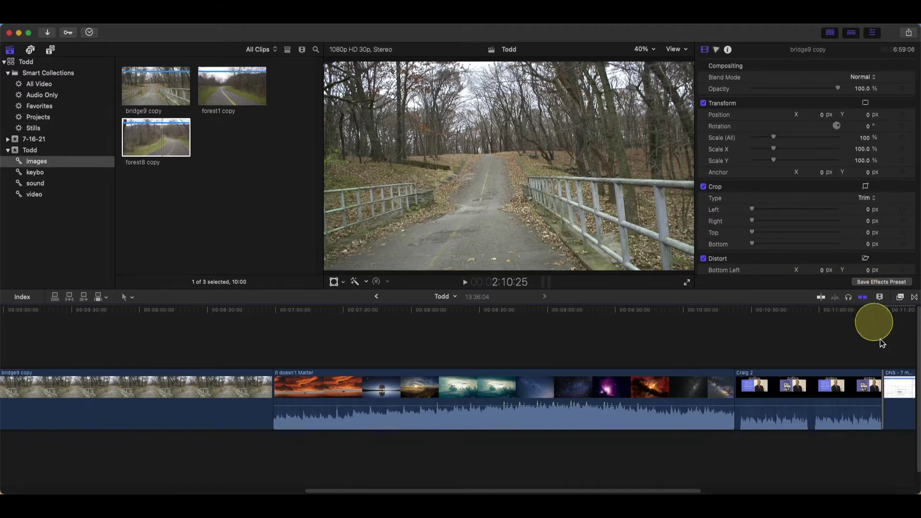
Add the forest8 copy image, a sound clip and the Chapter 7 Bankruptcy video to the timeline as connected clips.
{"action": "left_click", "coordinate": [160, 139]}
{"action": "left_click_drag", "start_coordinate": [204, 277], "coordinate": [282, 346]}
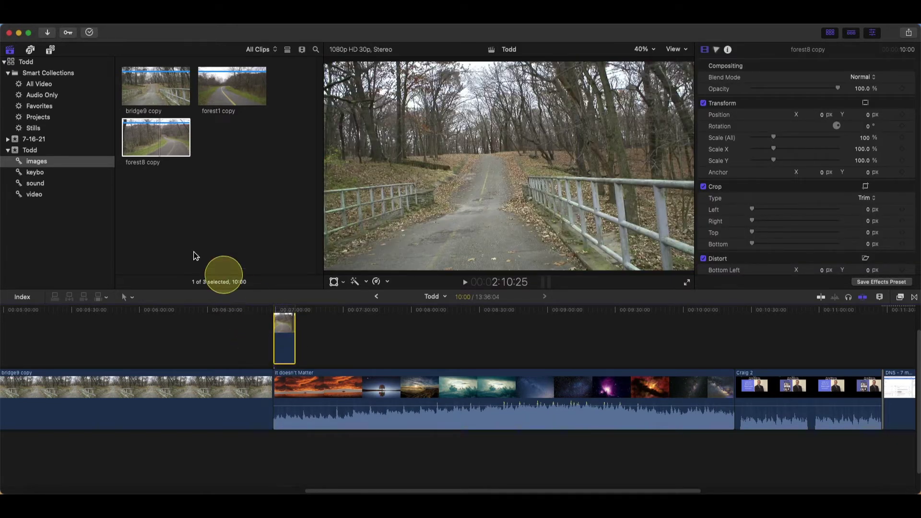
{"action": "left_click", "coordinate": [53, 183]}
{"action": "left_click_drag", "start_coordinate": [161, 138], "coordinate": [115, 453]}
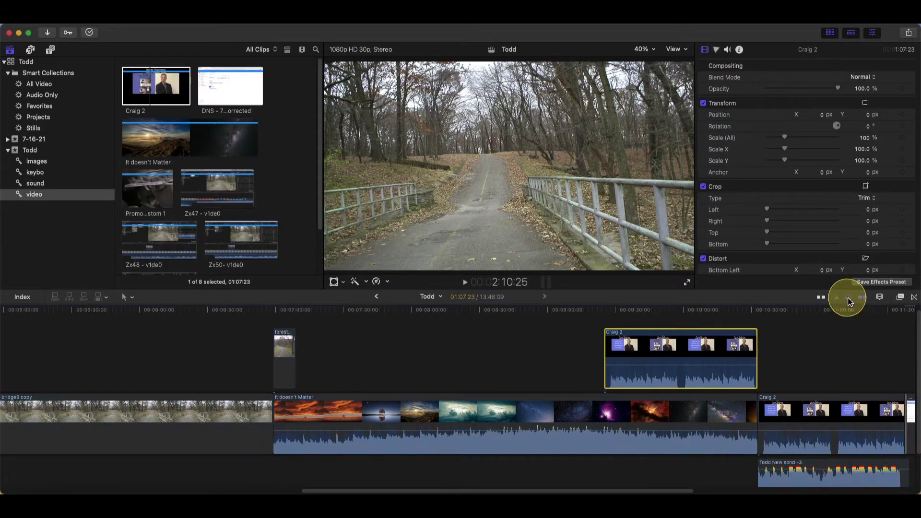
Solo the connected Chapter 7 Bankruptcy clip, turn soloing off again and deselect the clip.
{"action": "left_click", "coordinate": [848, 299]}
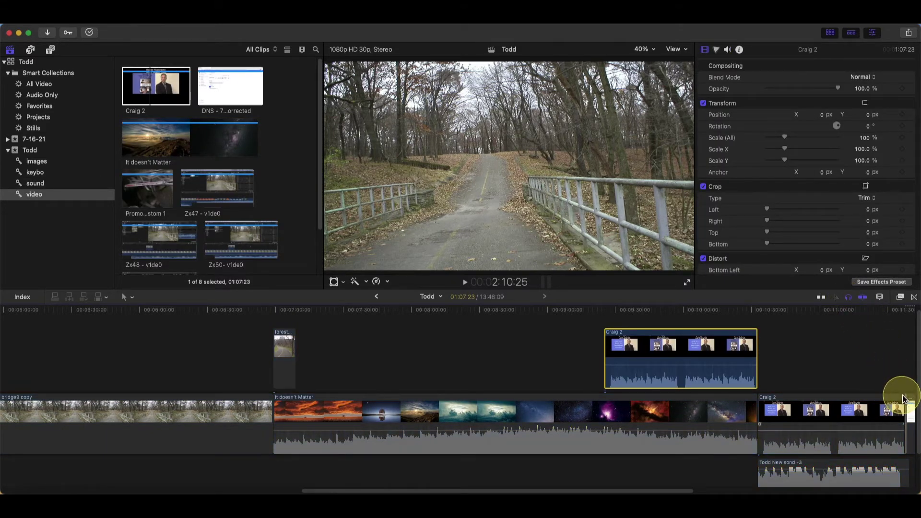
{"action": "left_click", "coordinate": [847, 297]}
{"action": "left_click", "coordinate": [852, 442]}
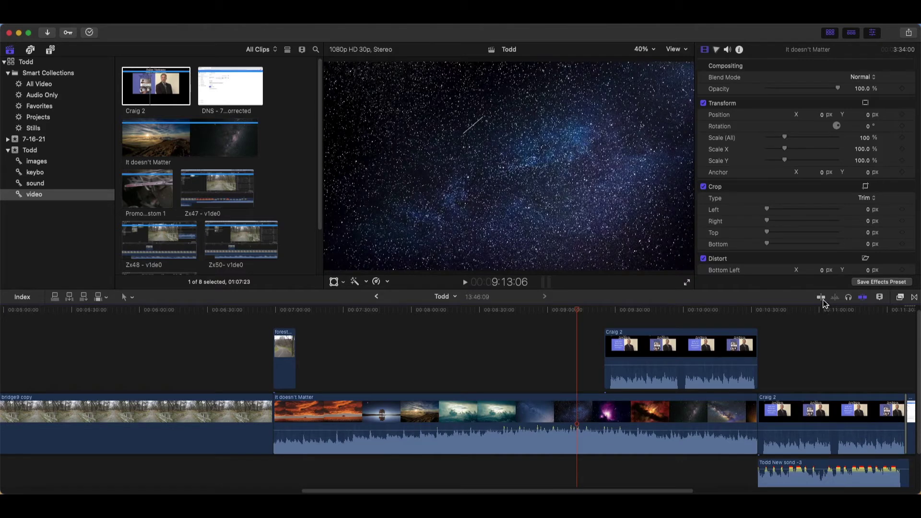
Turn on skimming and skim through the Chapter 7 Bankruptcy clip in the browser.
{"action": "left_click", "coordinate": [165, 100]}
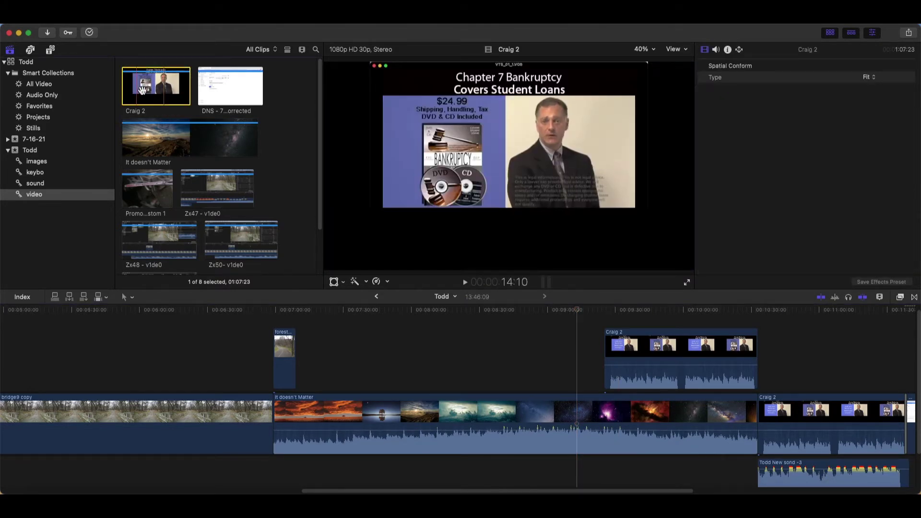
Skim through the DNS - 7 mistake corrected, It doesn't Matter and Promotion clips in the browser.
{"action": "left_click", "coordinate": [207, 87]}
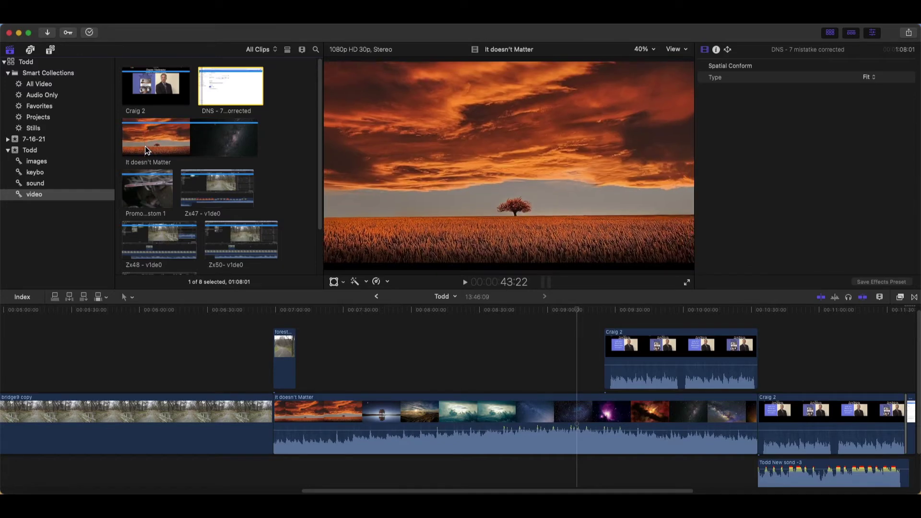
{"action": "left_click", "coordinate": [139, 184]}
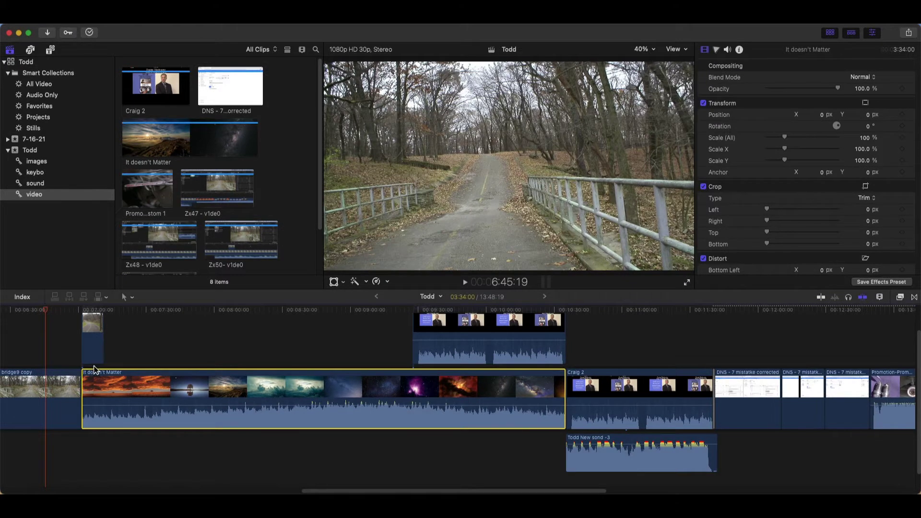
With the Select tool, ripple-trim the start of the It doesn't Matter clip and adjust its end.
{"action": "left_click", "coordinate": [131, 297]}
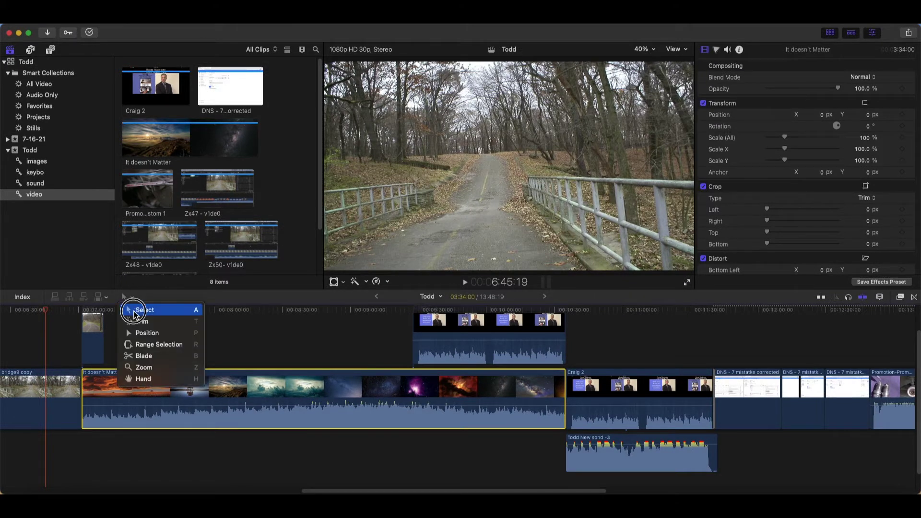
{"action": "left_click", "coordinate": [134, 315]}
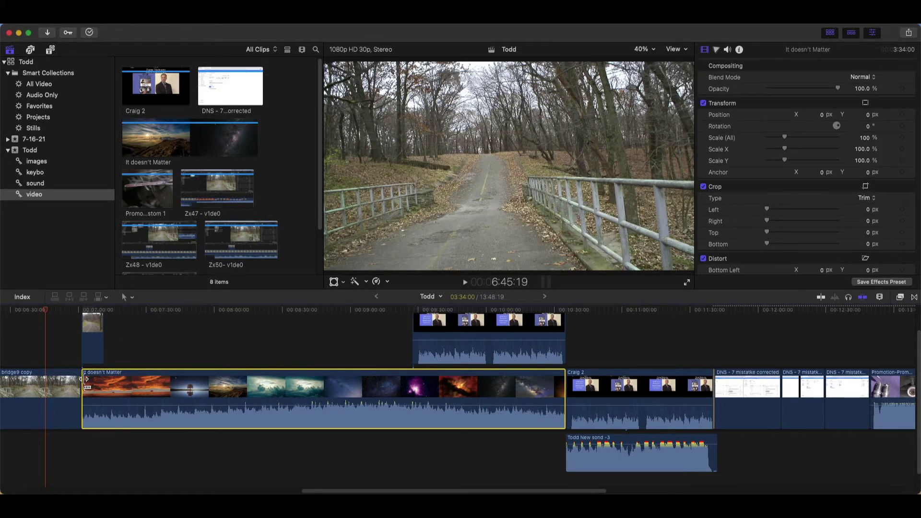
{"action": "left_click_drag", "start_coordinate": [87, 380], "coordinate": [253, 387]}
{"action": "left_click", "coordinate": [235, 403]}
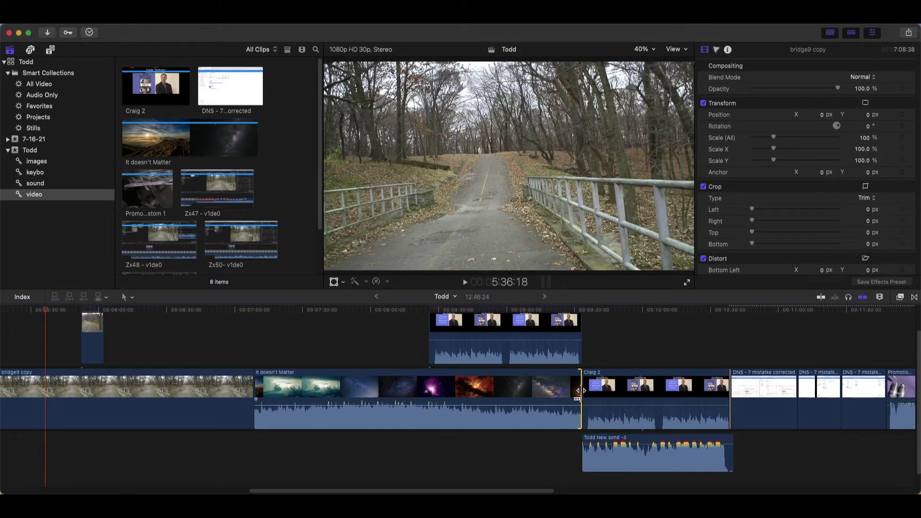
{"action": "left_click_drag", "start_coordinate": [579, 390], "coordinate": [556, 391]}
{"action": "left_click", "coordinate": [635, 404]}
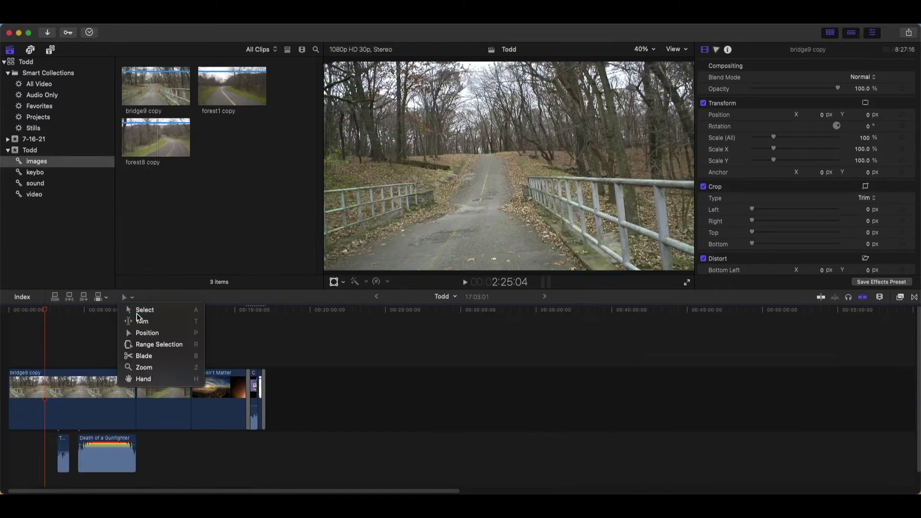
Using the Select tool, extend the end of forest8 copy to about 14:51 minutes, and trim its start to a duration of about 13:03.
{"action": "left_click", "coordinate": [136, 312]}
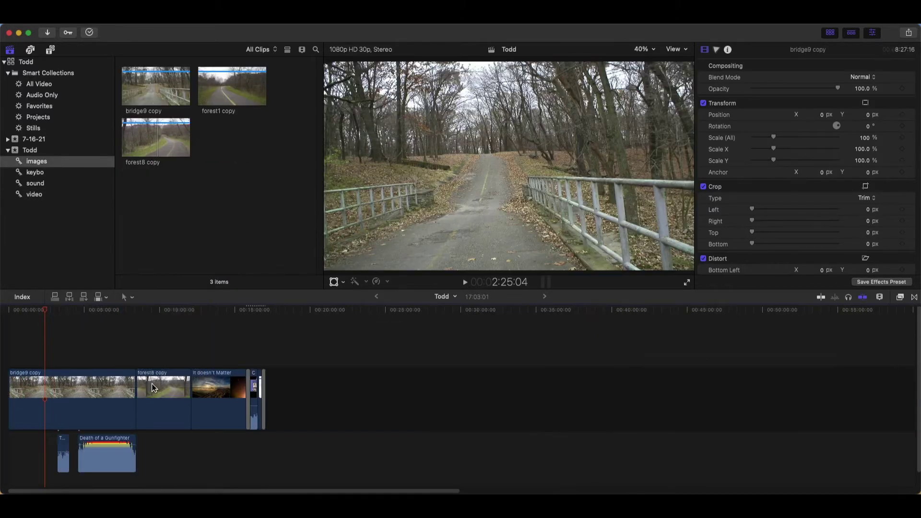
{"action": "left_click", "coordinate": [151, 385]}
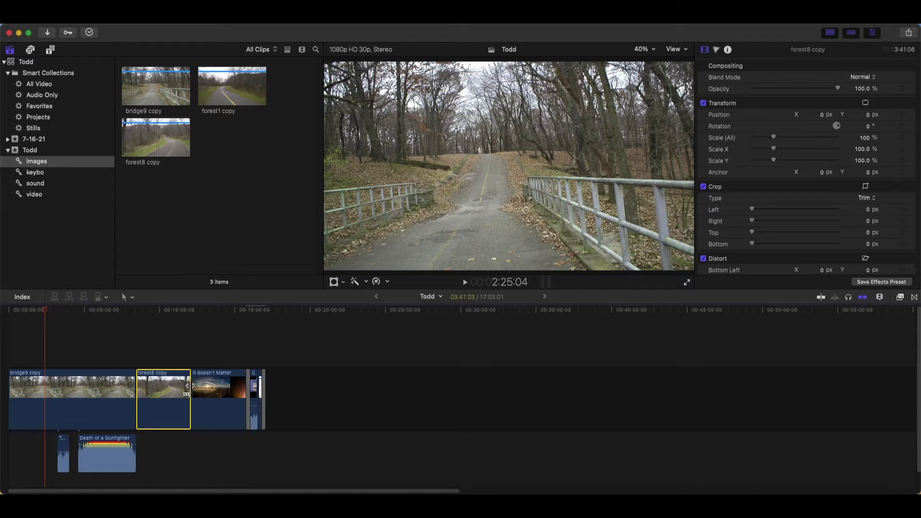
{"action": "left_click_drag", "start_coordinate": [188, 388], "coordinate": [380, 408]}
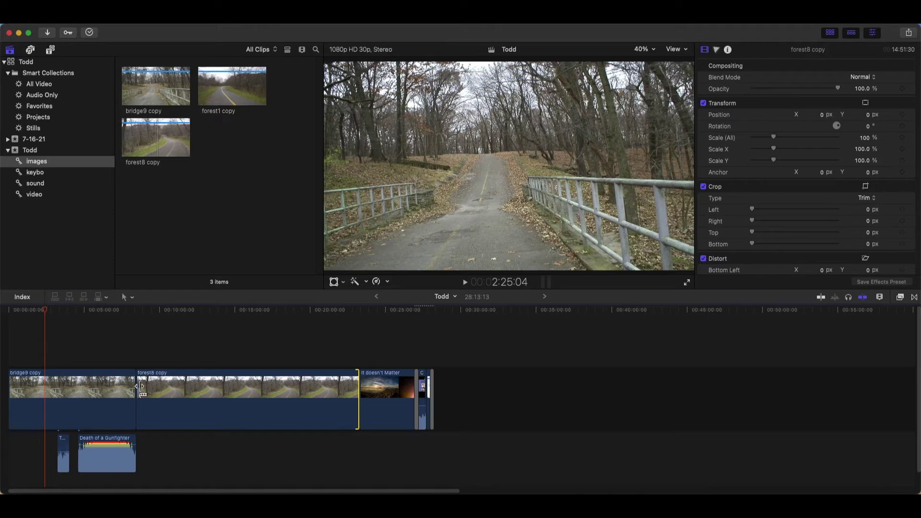
{"action": "left_click_drag", "start_coordinate": [140, 388], "coordinate": [164, 403]}
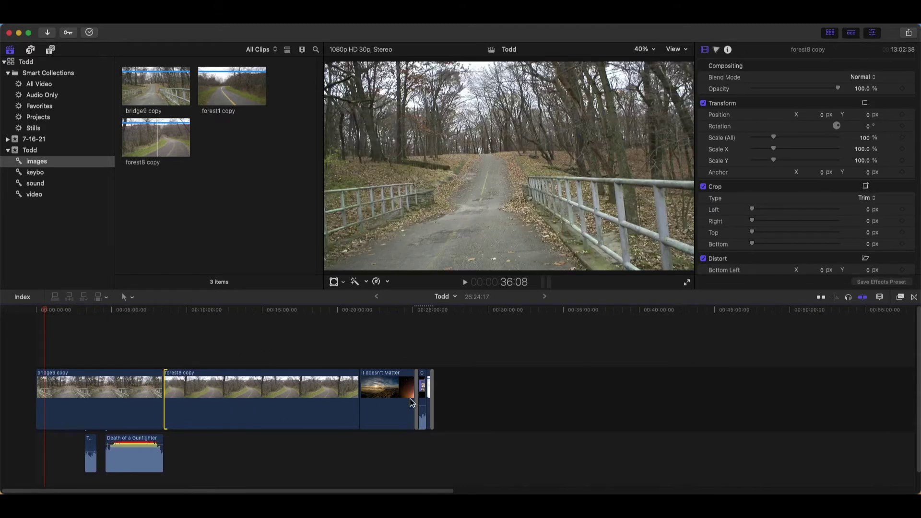
{"action": "left_click", "coordinate": [468, 400]}
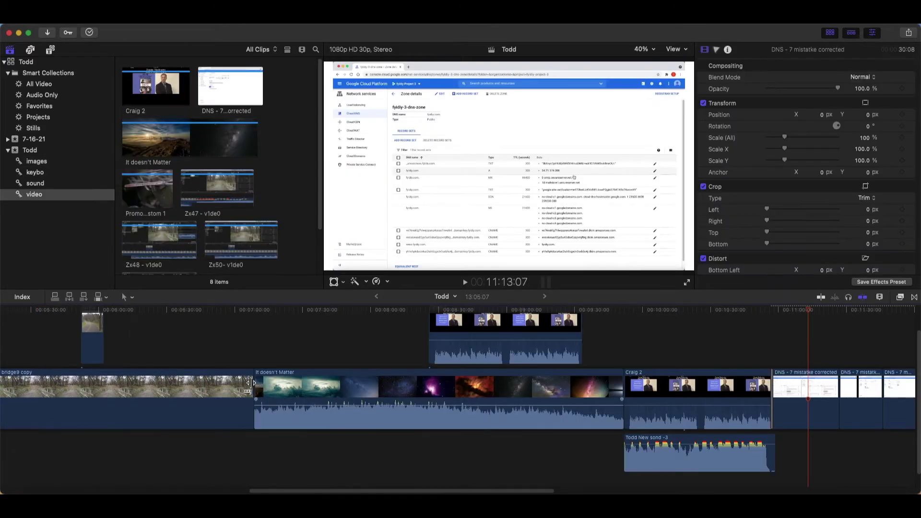
Examine the edit between bridge9 copy and It doesn't Matter in the precision editor, and close the editor.
{"action": "left_click", "coordinate": [251, 384]}
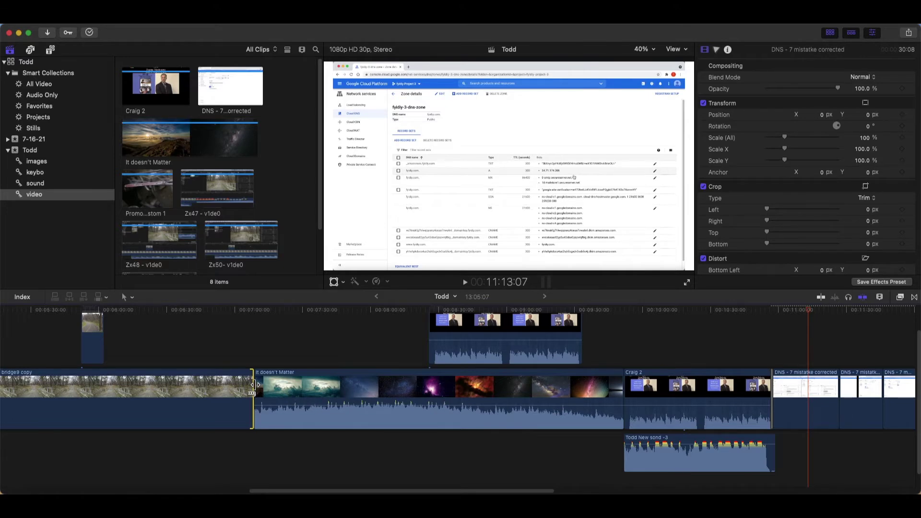
{"action": "left_click_drag", "start_coordinate": [252, 383], "coordinate": [442, 407]}
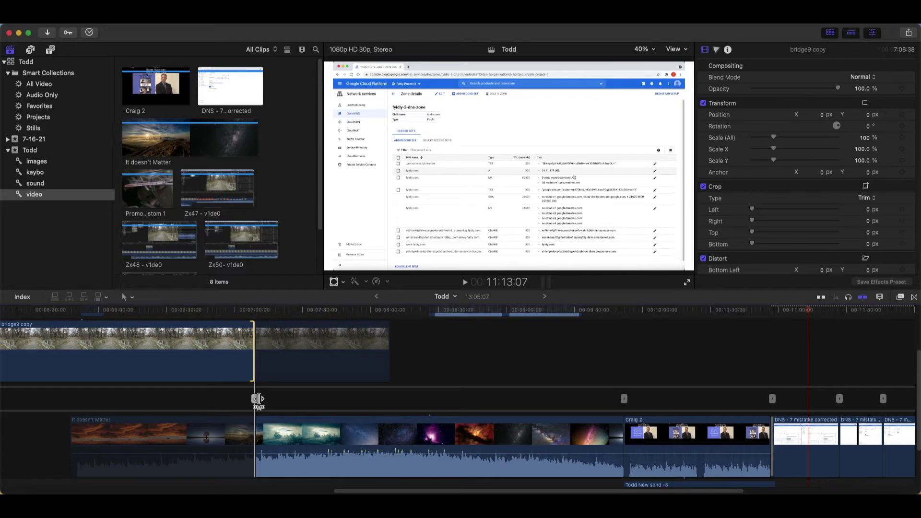
{"action": "left_click_drag", "start_coordinate": [255, 398], "coordinate": [255, 399]}
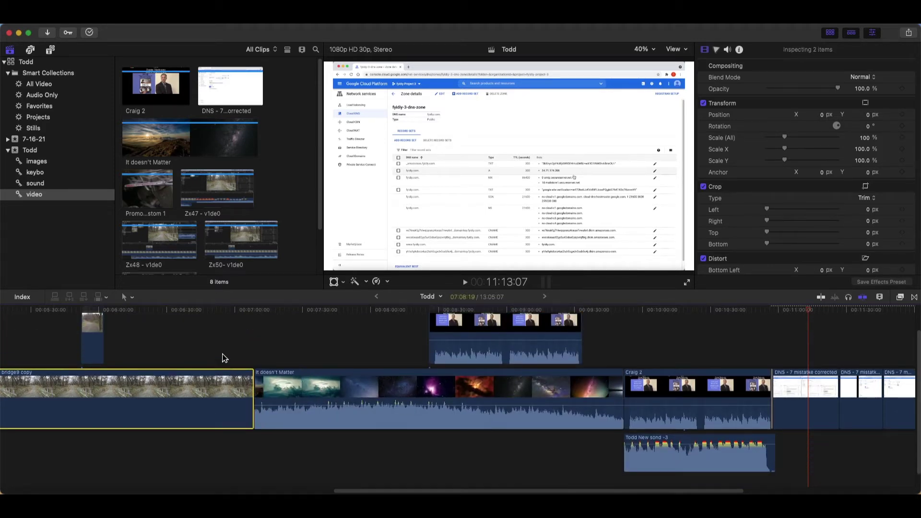
{"action": "left_click", "coordinate": [219, 341]}
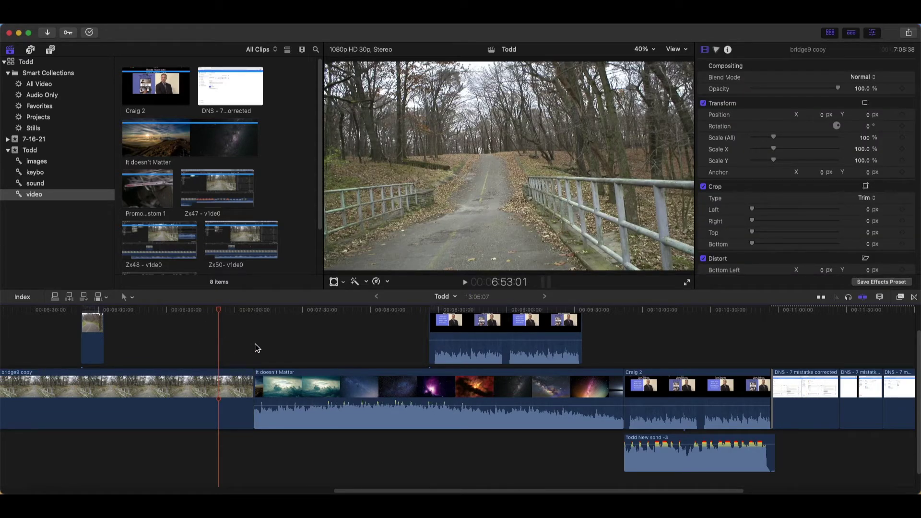
With the Trim tool, roll the edit between bridge9 copy and It doesn't Matter later, and try the edit before the Chapter 7 Bankruptcy clip.
{"action": "left_click", "coordinate": [127, 298]}
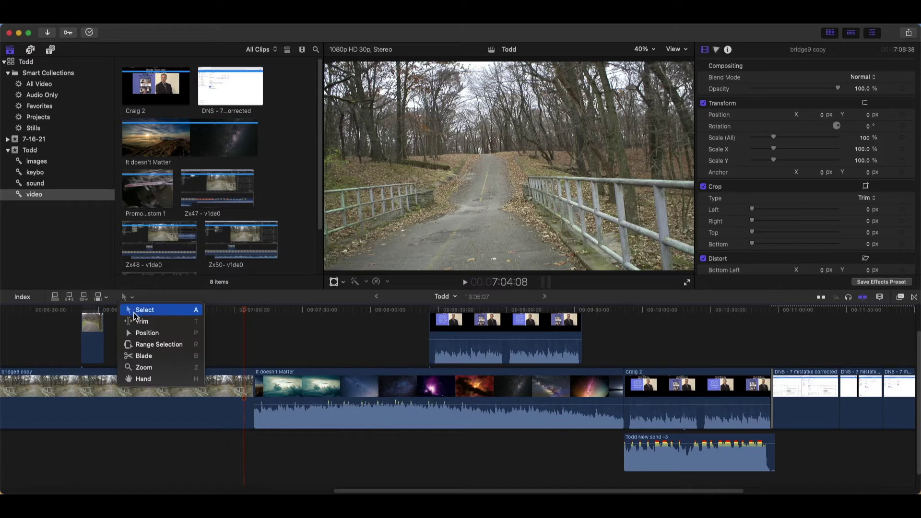
{"action": "left_click", "coordinate": [141, 326]}
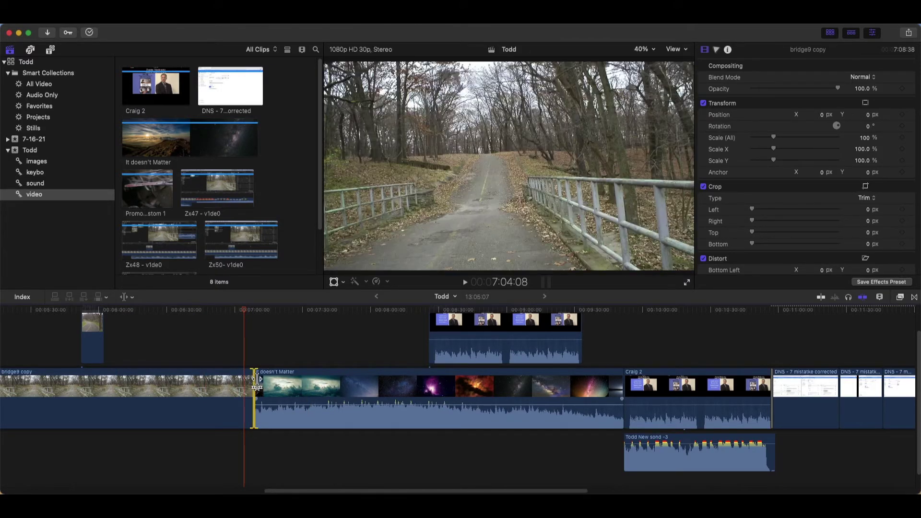
{"action": "left_click_drag", "start_coordinate": [257, 381], "coordinate": [297, 382]}
{"action": "mouse_move", "coordinate": [624, 385]}
{"action": "left_mouse_down"}
{"action": "mouse_move", "coordinate": [701, 385]}
{"action": "mouse_move", "coordinate": [597, 396]}
{"action": "mouse_move", "coordinate": [648, 391]}
{"action": "mouse_move", "coordinate": [618, 392]}
{"action": "left_mouse_up"}
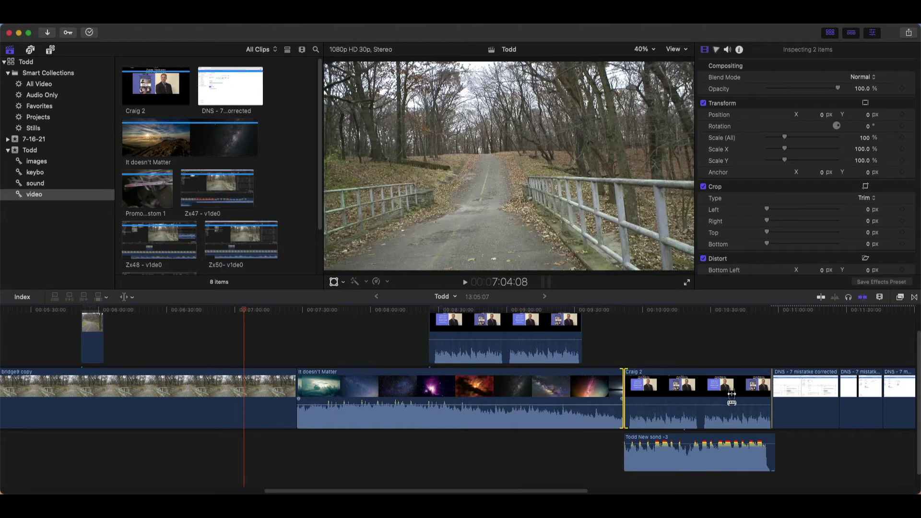
With the Position tool, shorten the end of bridge9 copy to a duration of 6:53:22, leaving a gap behind it.
{"action": "left_click", "coordinate": [126, 297]}
{"action": "left_click", "coordinate": [149, 334]}
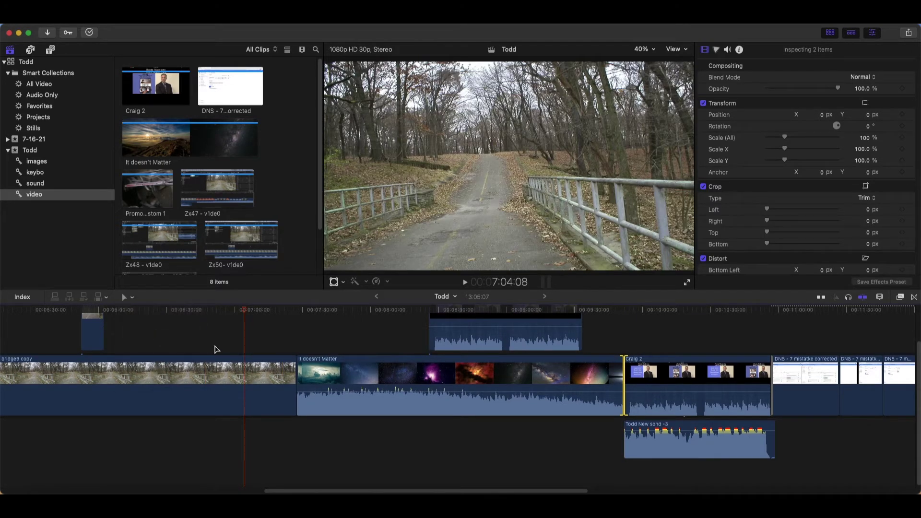
{"action": "left_click_drag", "start_coordinate": [293, 368], "coordinate": [217, 372]}
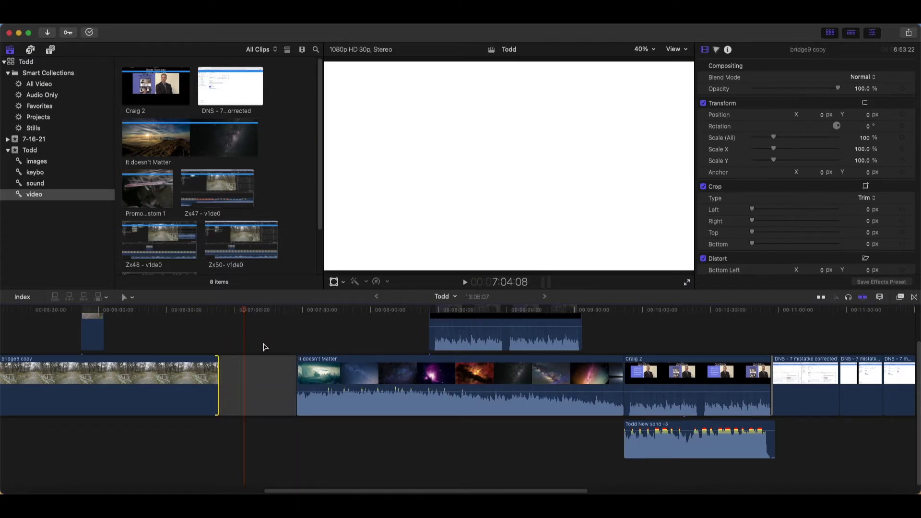
{"action": "left_click", "coordinate": [283, 343]}
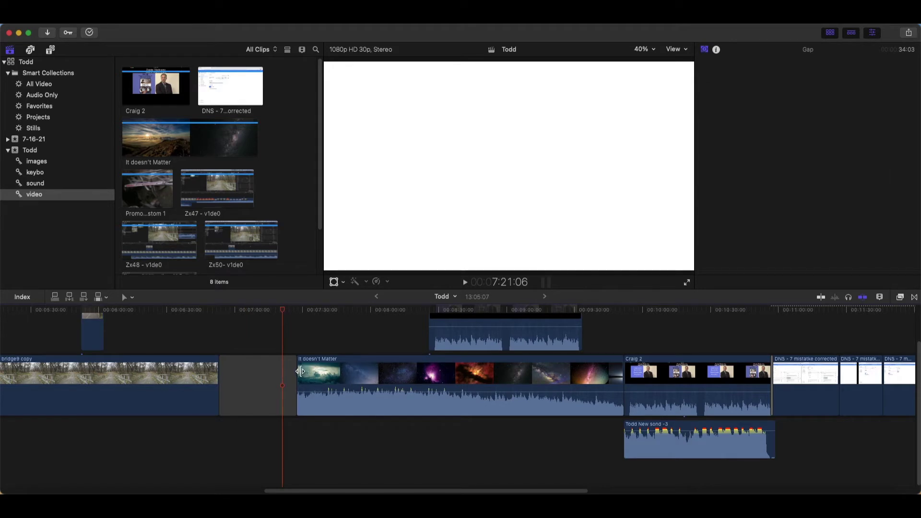
Trim both ends of It doesn't Matter to 59:08 and the start of the Chapter 7 Bankruptcy clip to 37:13, leaving gaps.
{"action": "left_click_drag", "start_coordinate": [300, 371], "coordinate": [364, 372]}
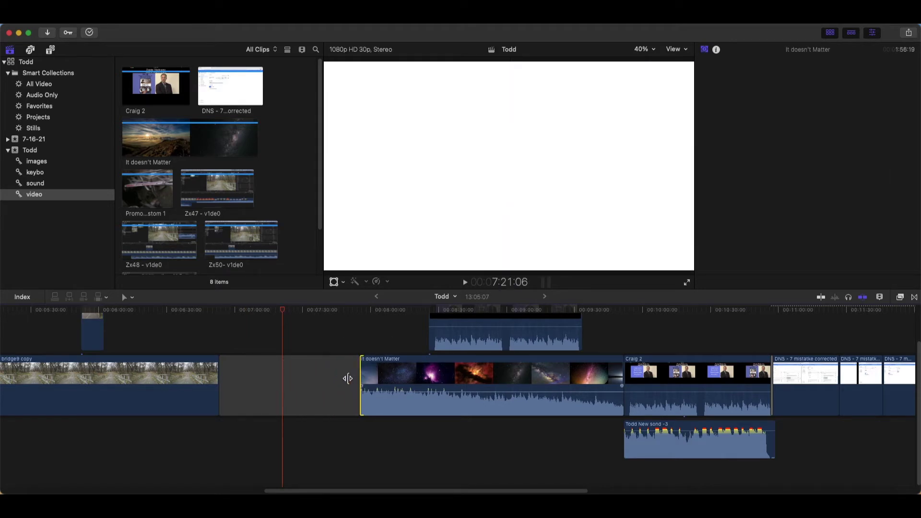
{"action": "left_click_drag", "start_coordinate": [622, 373], "coordinate": [494, 376]}
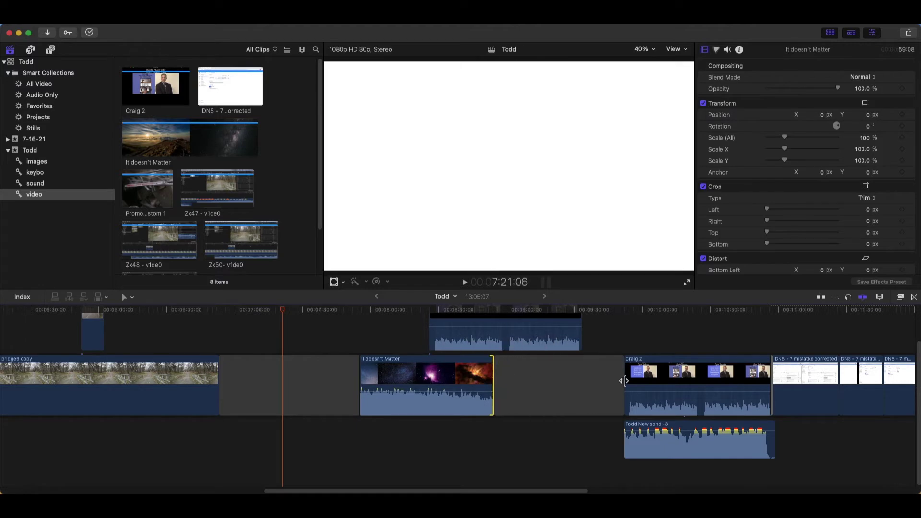
{"action": "left_click_drag", "start_coordinate": [623, 379], "coordinate": [689, 374]}
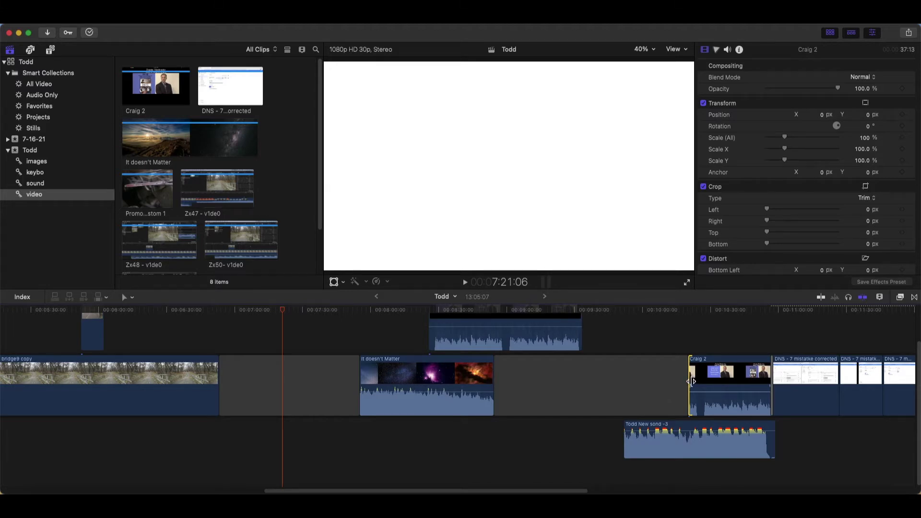
Close the gaps by extending the Chapter 7 Bankruptcy clip to 1:05:24, bridge9 copy to 7:55:24 and It doesn't Matter to 1:56:19.
{"action": "left_click_drag", "start_coordinate": [690, 381], "coordinate": [609, 390]}
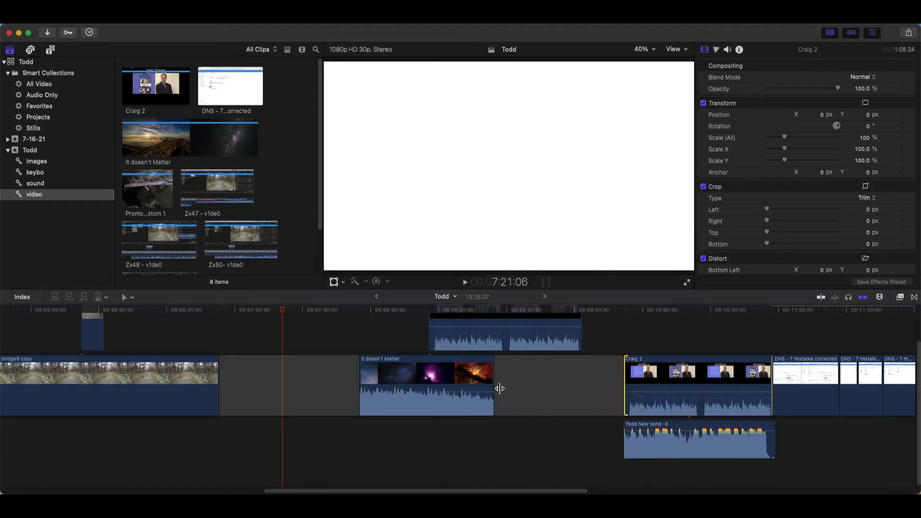
{"action": "left_click_drag", "start_coordinate": [497, 390], "coordinate": [608, 401]}
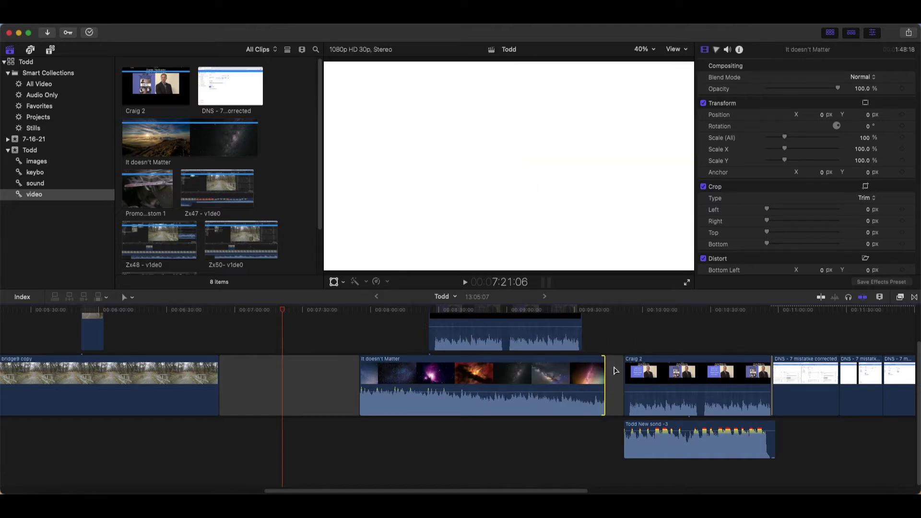
{"action": "left_click_drag", "start_coordinate": [217, 392], "coordinate": [367, 408]}
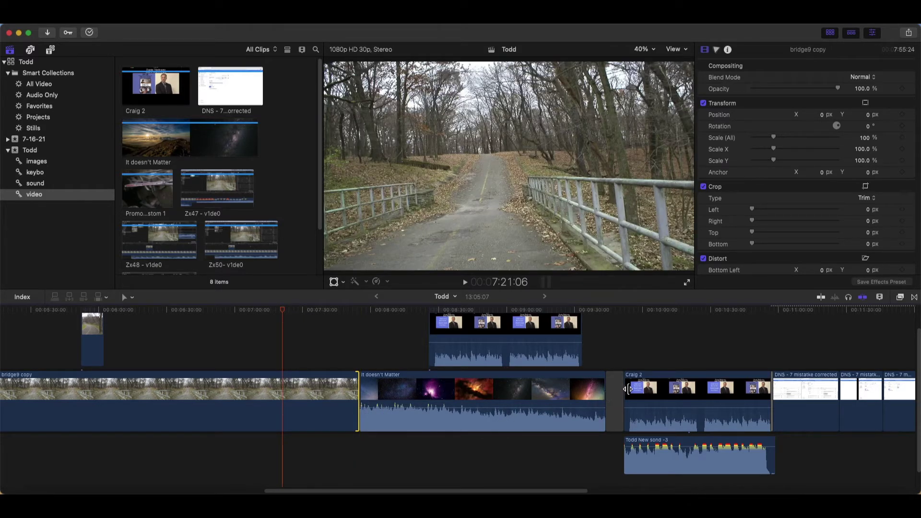
{"action": "mouse_move", "coordinate": [629, 389]}
{"action": "left_mouse_down"}
{"action": "mouse_move", "coordinate": [607, 393]}
{"action": "mouse_move", "coordinate": [623, 384]}
{"action": "left_mouse_up"}
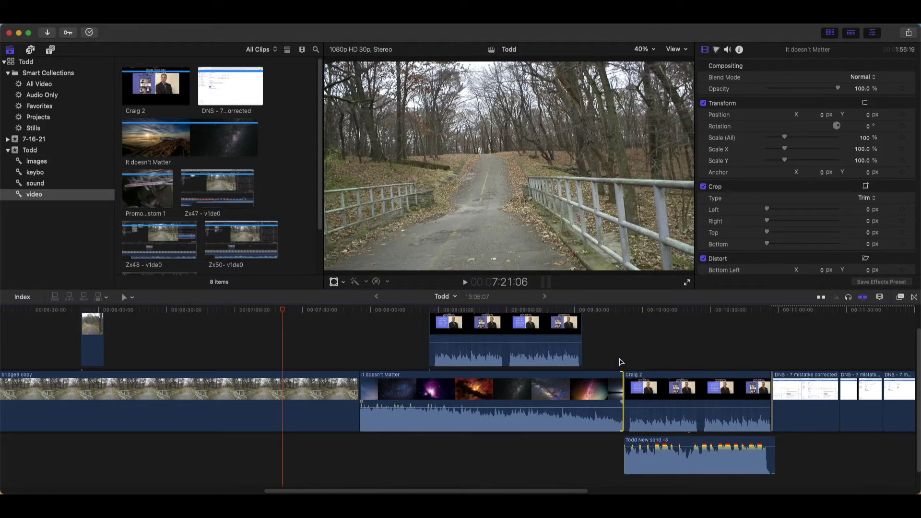
Delete the gap between bridge9 copy and It doesn't Matter so the following clips close up.
{"action": "key", "text": "Delete"}
{"action": "left_click", "coordinate": [278, 424]}
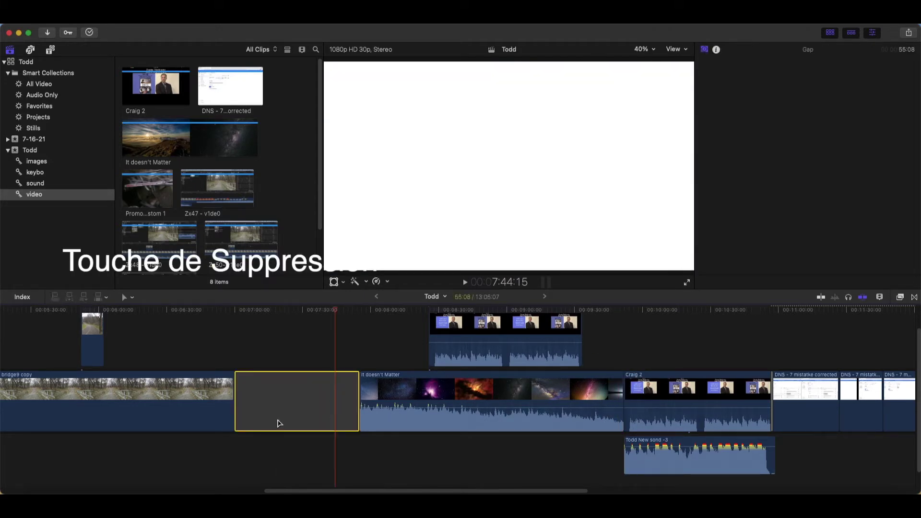
{"action": "key", "text": "Delete"}
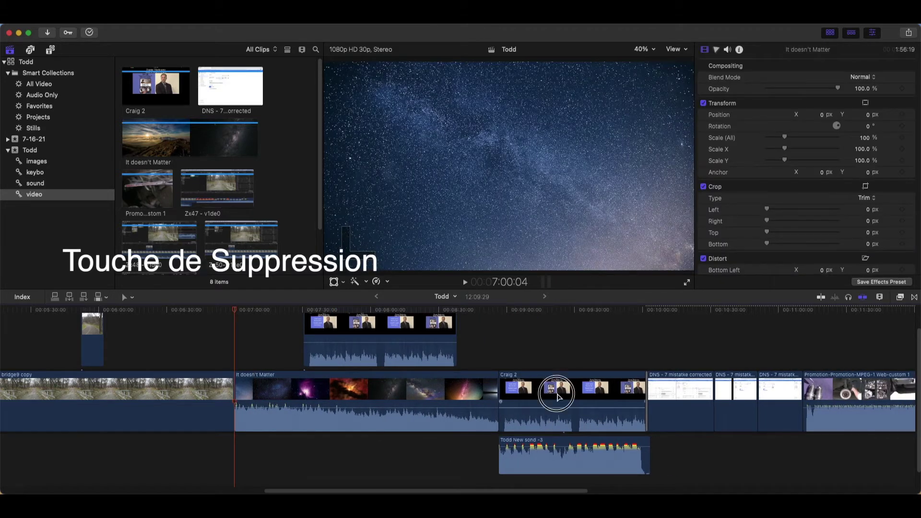
Replace the Chapter 7 Bankruptcy clip in the primary storyline with a gap, and delete that gap together with the sound clip connected to it.
{"action": "left_click", "coordinate": [558, 394]}
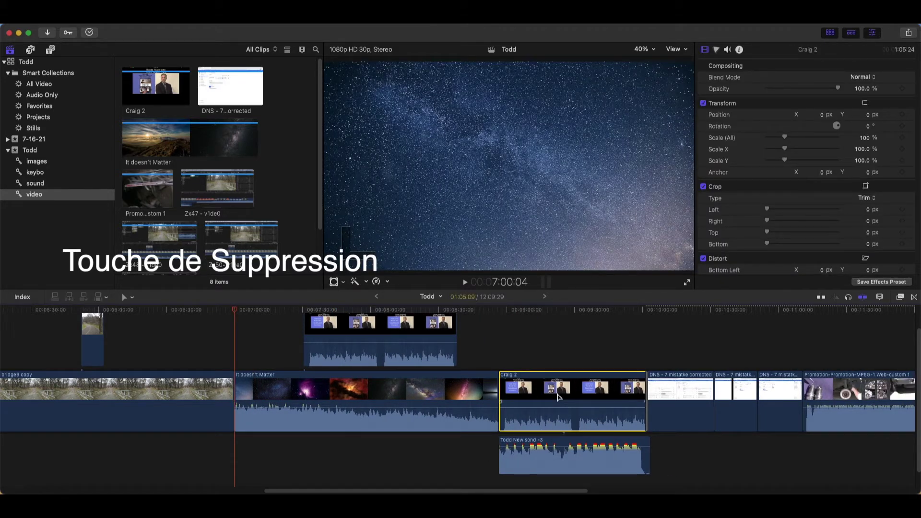
{"action": "key", "text": "BackSpace"}
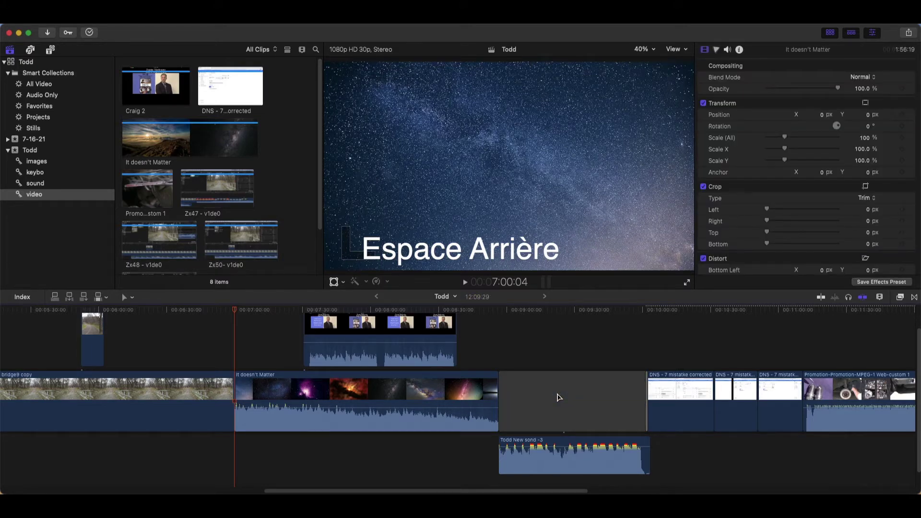
{"action": "left_click", "coordinate": [564, 400]}
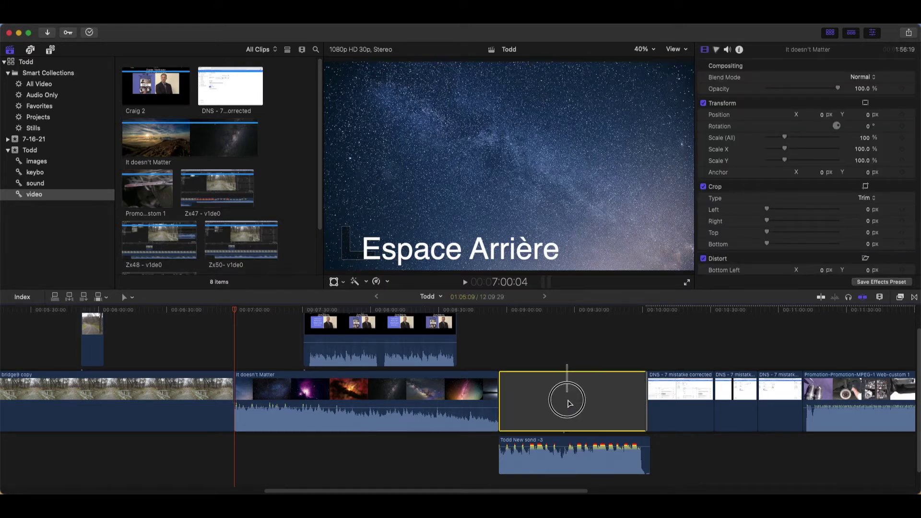
{"action": "left_click", "coordinate": [566, 468], "text": "super"}
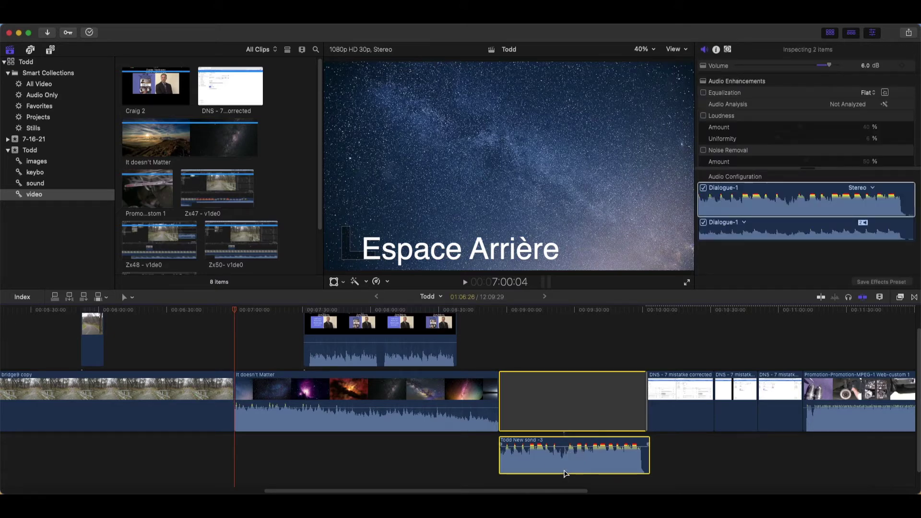
{"action": "key", "text": "BackSpace"}
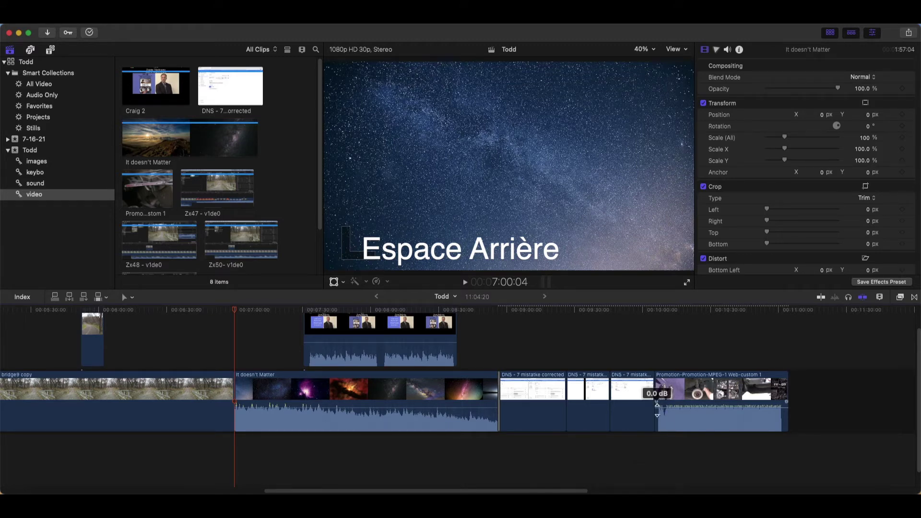
Replace the third DNS - 7 mistatke clip before the Promotion clip with a gap, and delete that gap.
{"action": "left_click_drag", "start_coordinate": [654, 410], "coordinate": [599, 410]}
{"action": "left_click", "coordinate": [637, 412]}
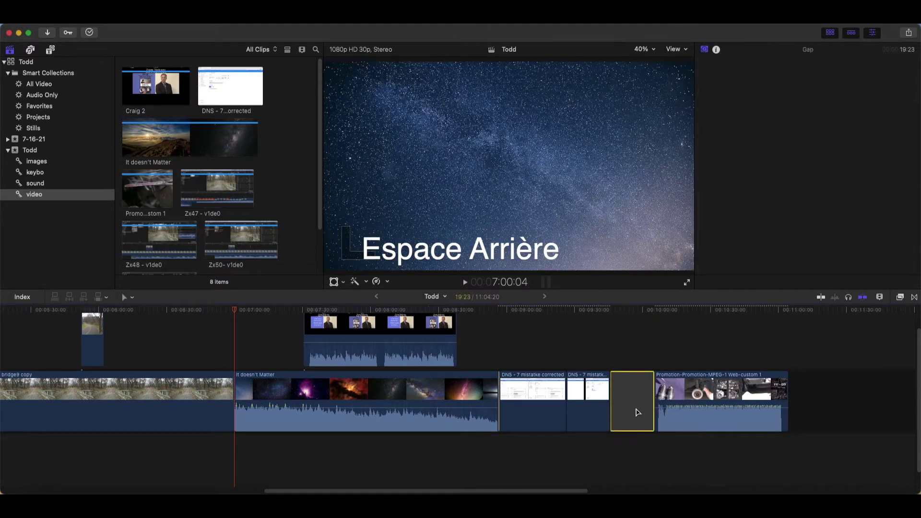
{"action": "key", "text": "Delete"}
{"action": "left_click", "coordinate": [637, 412]}
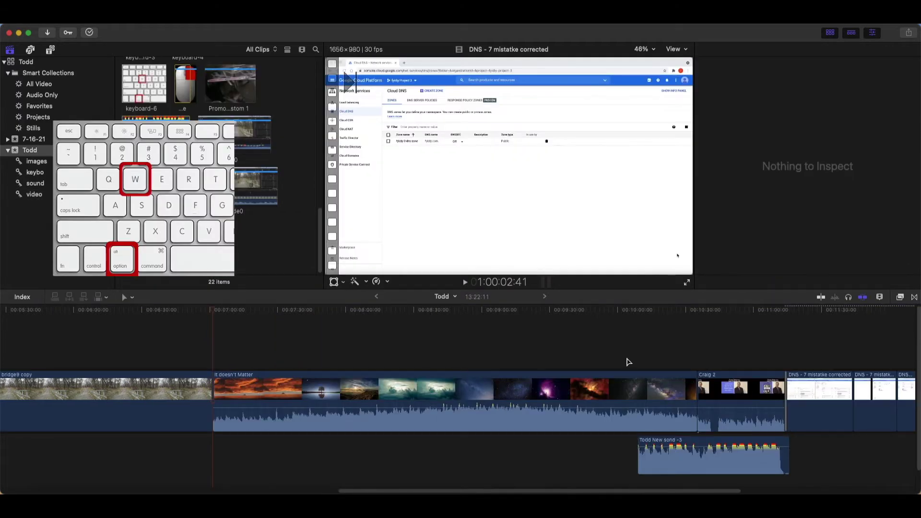
Insert a long run of gap clips at the playhead between bridge9 copy and It doesn't Matter.
{"action": "key", "text": "alt+w"}
{"action": "key", "text": "alt+w"}
{"action": "key", "text": "alt+w"}
{"action": "key", "text": "alt+w"}
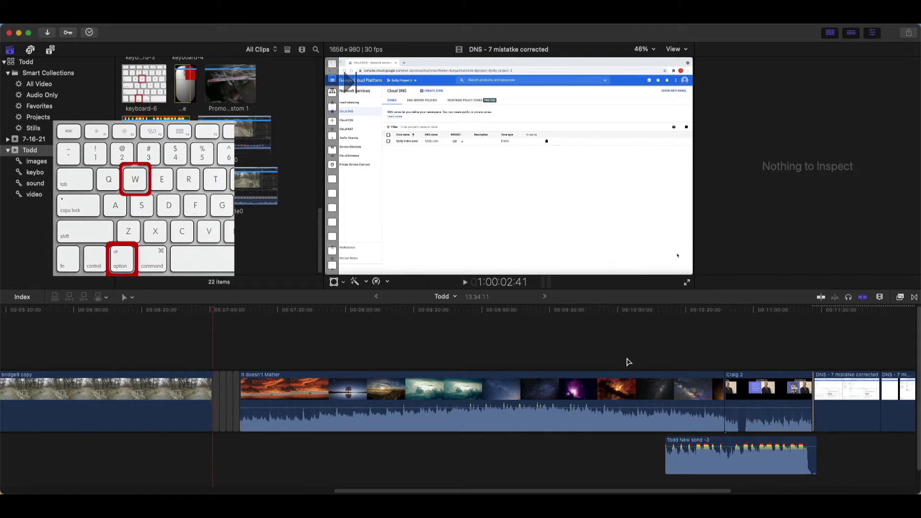
{"action": "key", "text": "alt+w"}
{"action": "key", "text": "alt+w"}
{"action": "key", "text": "alt+w"}
{"action": "key", "text": "alt+w"}
{"action": "key", "text": "alt+w"}
{"action": "key", "text": "alt+w"}
{"action": "key", "text": "alt+w"}
{"action": "key", "text": "alt+w"}
{"action": "key", "text": "alt+w"}
{"action": "key", "text": "alt+w"}
{"action": "key", "text": "alt+w"}
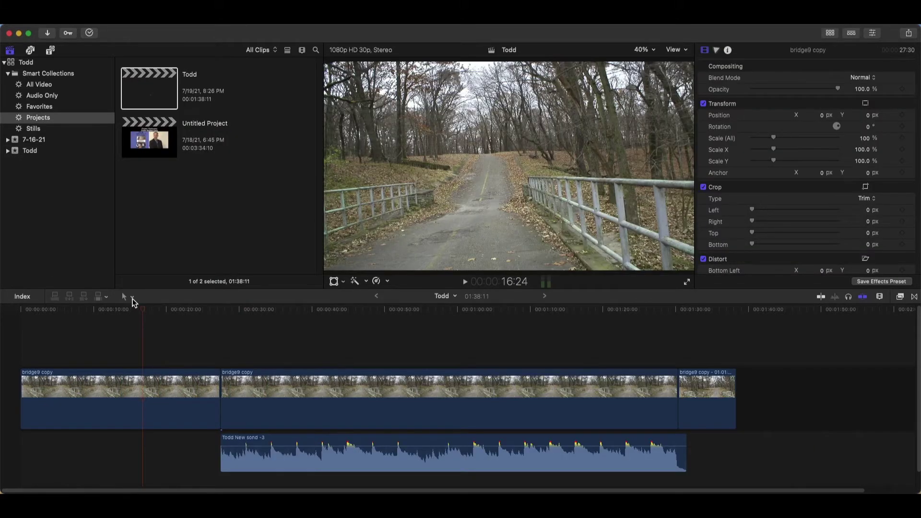
Blade the first bridge9 copy clip at two points and the second bridge9 copy clip at four points.
{"action": "left_click", "coordinate": [132, 297]}
{"action": "left_click", "coordinate": [140, 355]}
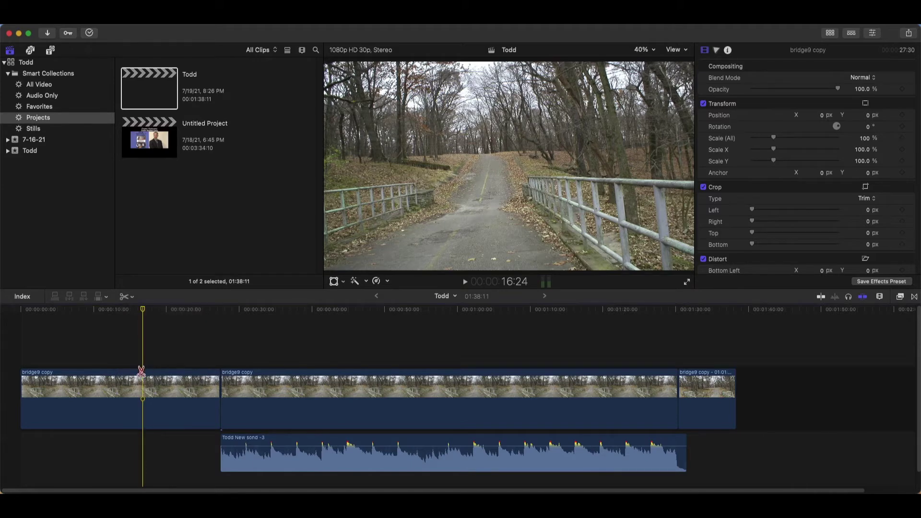
{"action": "left_click", "coordinate": [104, 391]}
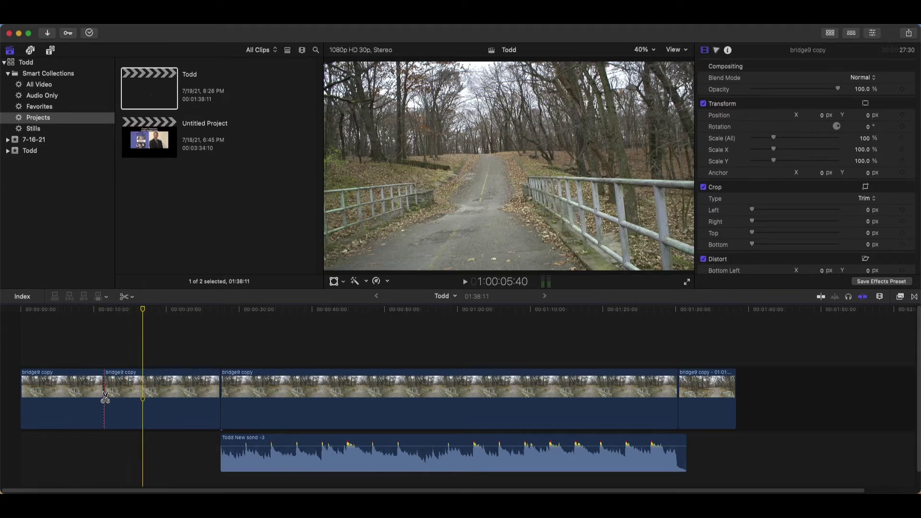
{"action": "left_click", "coordinate": [163, 391]}
{"action": "left_click", "coordinate": [289, 393]}
{"action": "left_click", "coordinate": [415, 391]}
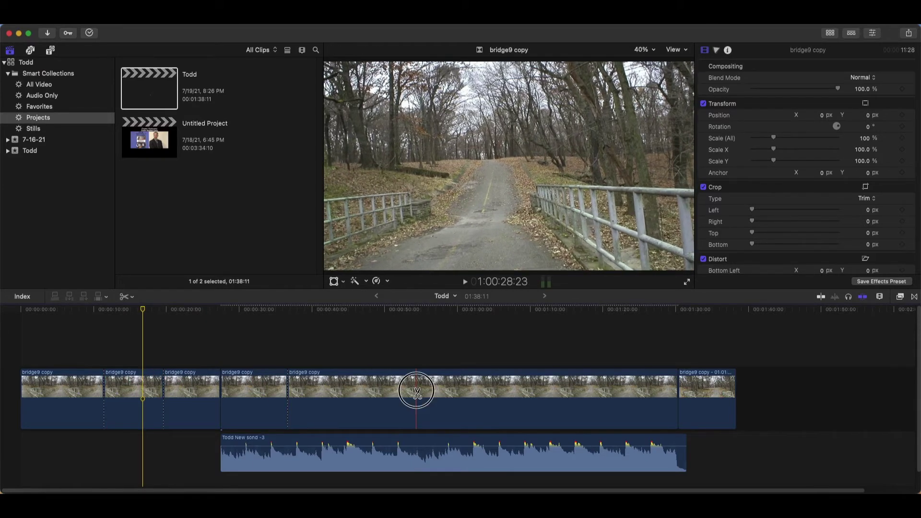
{"action": "left_click", "coordinate": [536, 391]}
{"action": "left_click", "coordinate": [611, 391]}
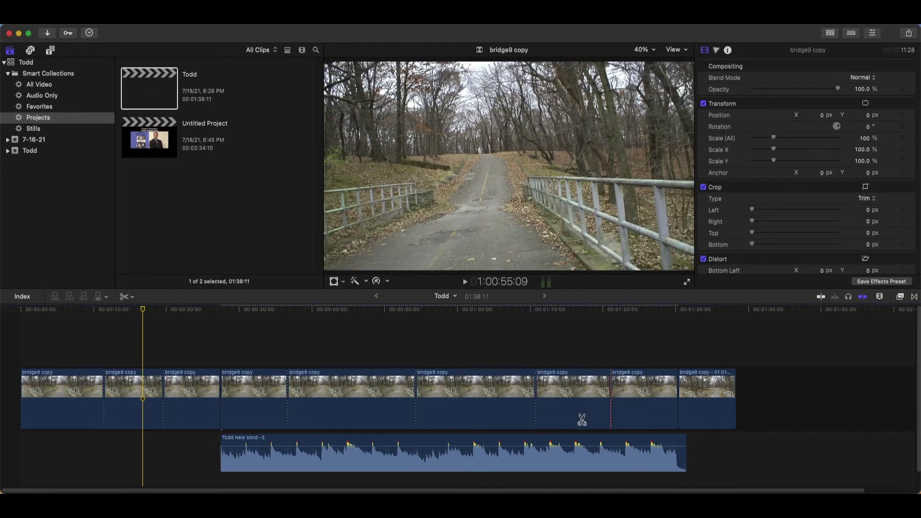
Blade the connected Todd New sond -3 audio clip into three segments and return to the Select tool.
{"action": "left_click", "coordinate": [469, 456]}
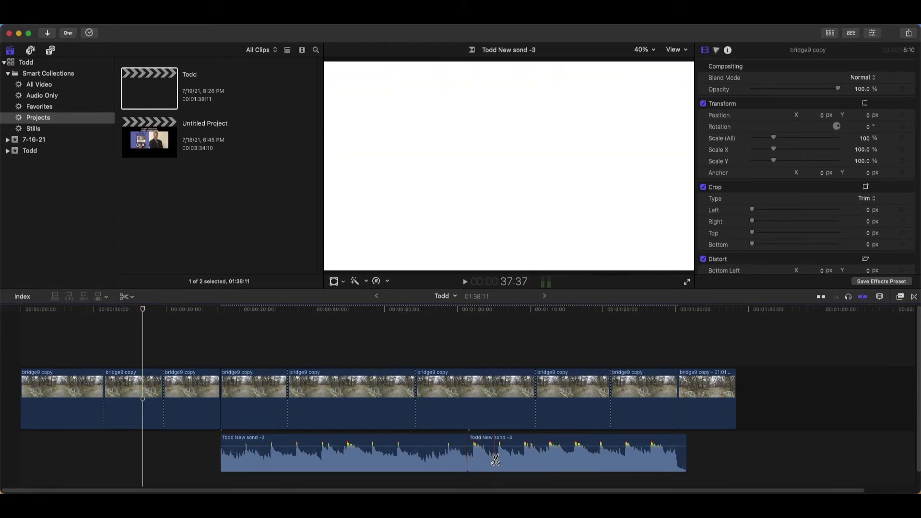
{"action": "left_click", "coordinate": [354, 456]}
{"action": "left_click", "coordinate": [132, 298]}
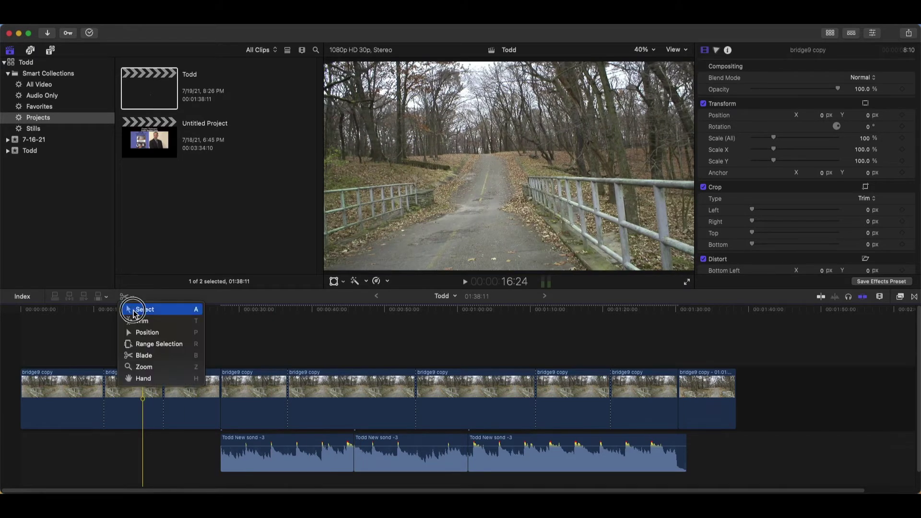
{"action": "left_click", "coordinate": [141, 309]}
With the Position tool, shift the edit between the first two audio segments earlier and the bridge9 copy segment above it later.
{"action": "left_click", "coordinate": [135, 301]}
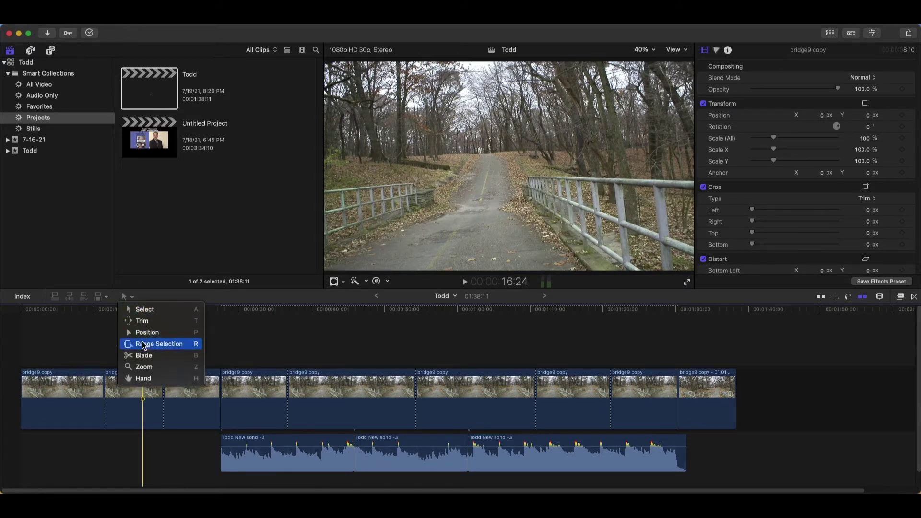
{"action": "left_click", "coordinate": [144, 331]}
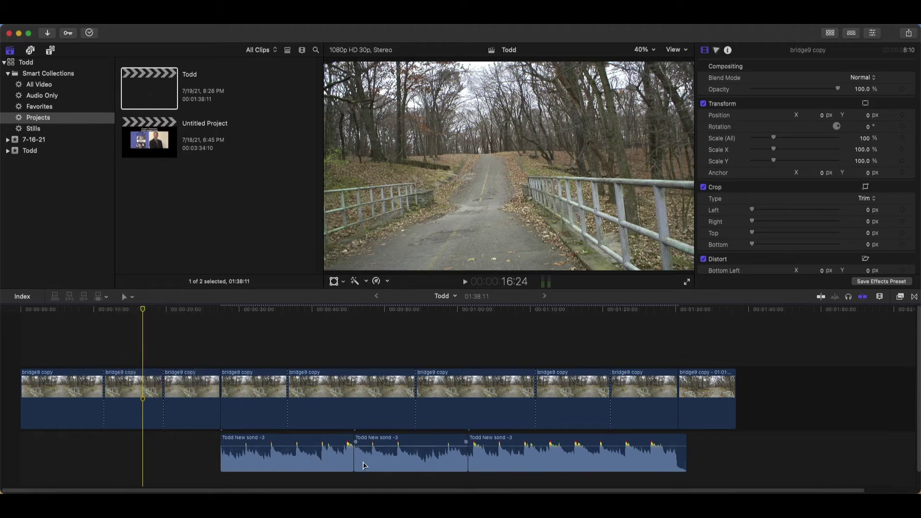
{"action": "left_click_drag", "start_coordinate": [354, 460], "coordinate": [322, 458]}
{"action": "left_click_drag", "start_coordinate": [294, 417], "coordinate": [350, 409]}
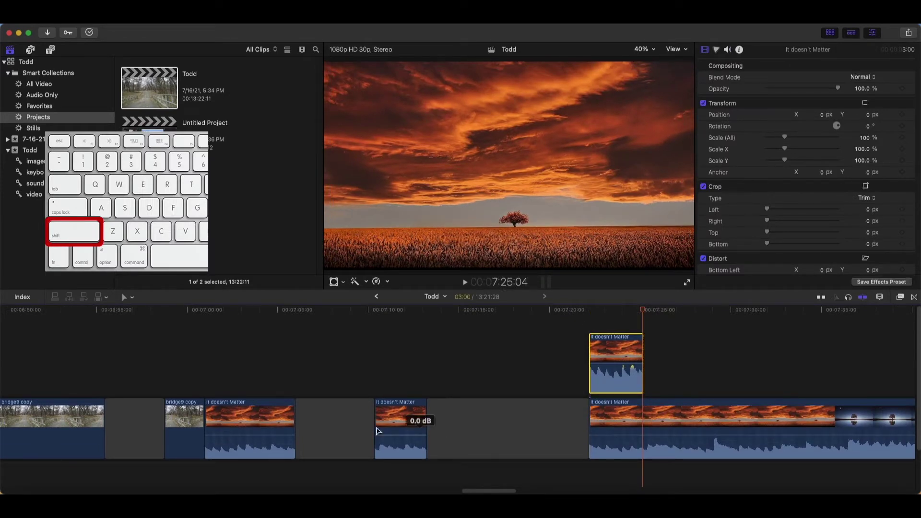
Move the short bridge9 copy clip from the primary storyline to the top of the stack above the connected It doesn't Matter clip.
{"action": "left_click", "coordinate": [194, 441]}
{"action": "left_click_drag", "start_coordinate": [229, 408], "coordinate": [620, 367]}
{"action": "scroll", "coordinate": [624, 372], "scroll_direction": "down", "scroll_amount": 2}
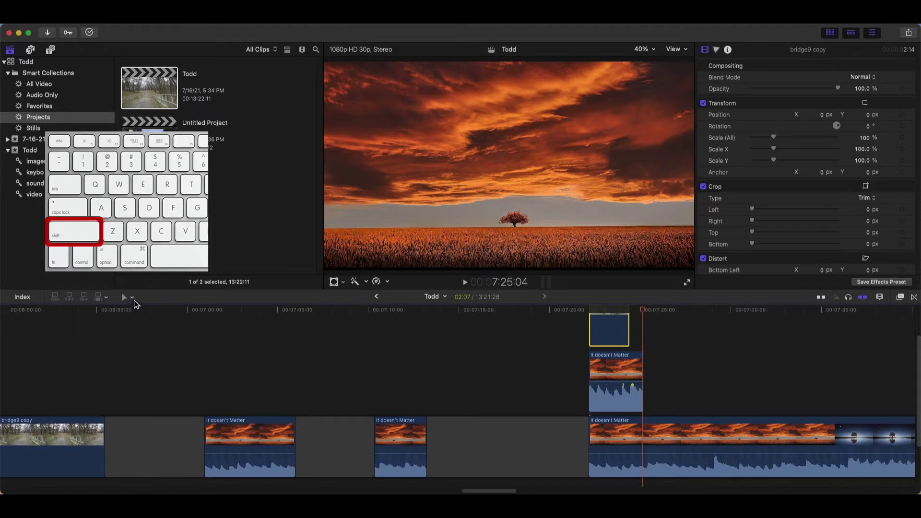
Blade all the stacked clips at once at 7:23:15, cutting bridge9 copy and both It doesn't Matter clips together.
{"action": "left_click", "coordinate": [131, 298]}
{"action": "left_click", "coordinate": [134, 356]}
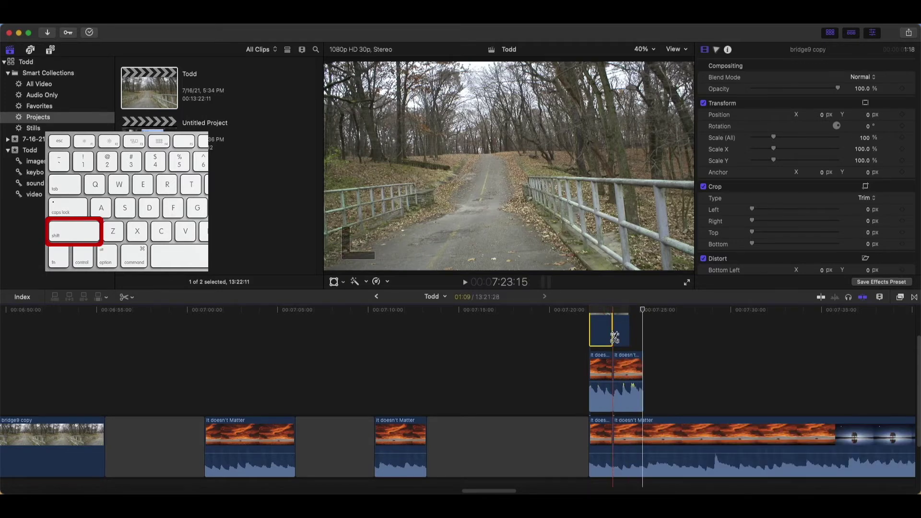
{"action": "left_click", "coordinate": [613, 336], "text": "shift"}
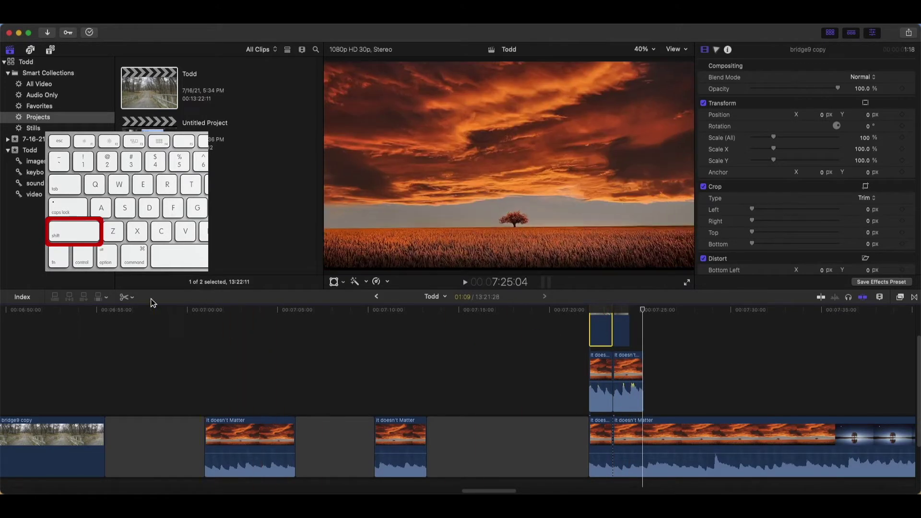
With the Select tool, move the second cut pieces of the connected bridge9 copy and It doesn't Matter clips later, away from the stack.
{"action": "left_click", "coordinate": [134, 299]}
{"action": "left_click", "coordinate": [140, 310]}
{"action": "left_click_drag", "start_coordinate": [629, 336], "coordinate": [721, 369]}
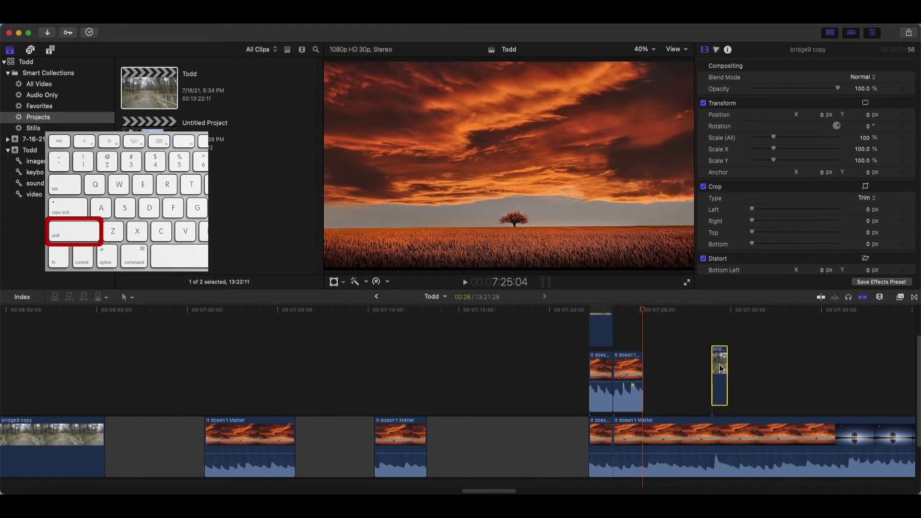
{"action": "left_click_drag", "start_coordinate": [642, 373], "coordinate": [681, 369]}
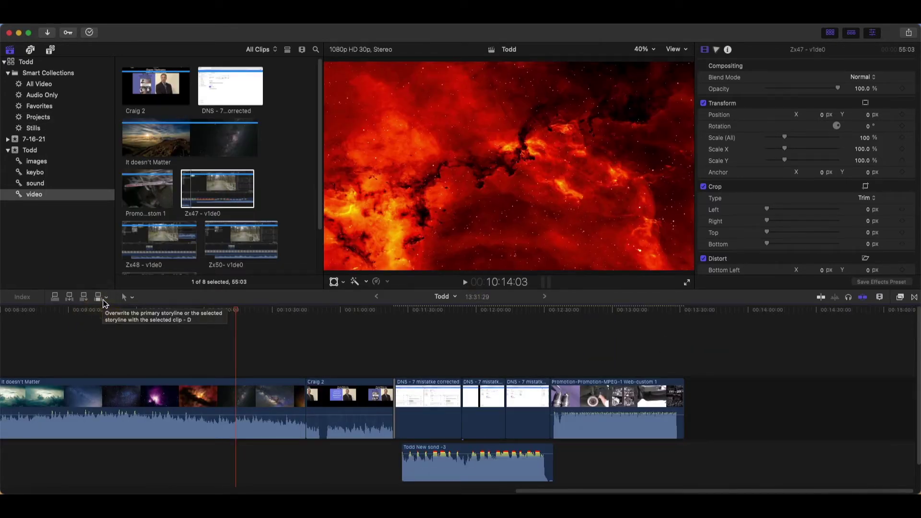
Overwrite the primary storyline from 10:14:03 with two consecutive copies of Zx47 - v1de0, and undo both overwrites.
{"action": "left_click", "coordinate": [102, 301]}
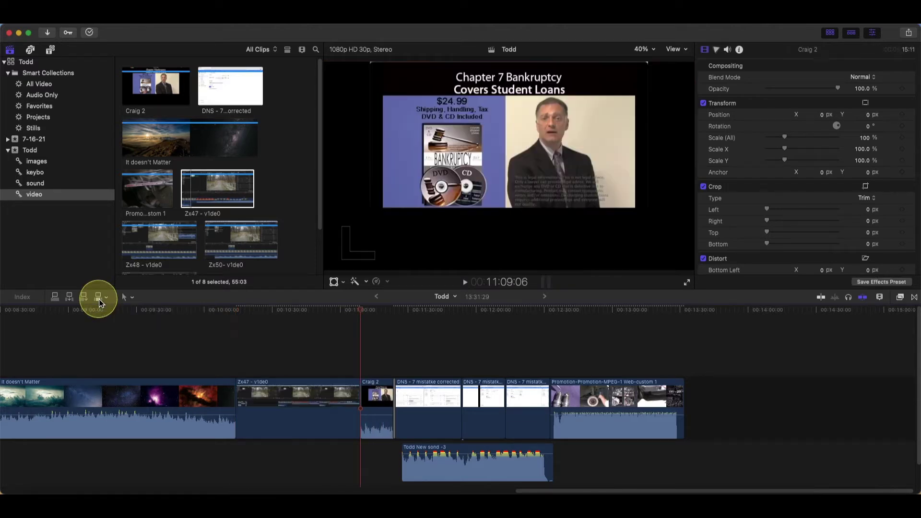
{"action": "left_click", "coordinate": [100, 301]}
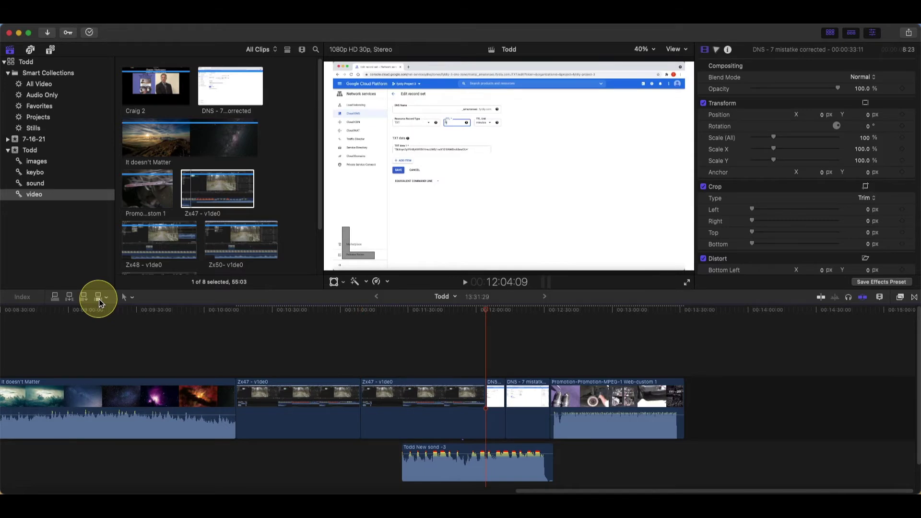
{"action": "key", "text": "super+z"}
{"action": "key", "text": "super+z"}
Append the It doesn't Matter clip from the browser to the end of the primary storyline.
{"action": "left_click", "coordinate": [212, 90]}
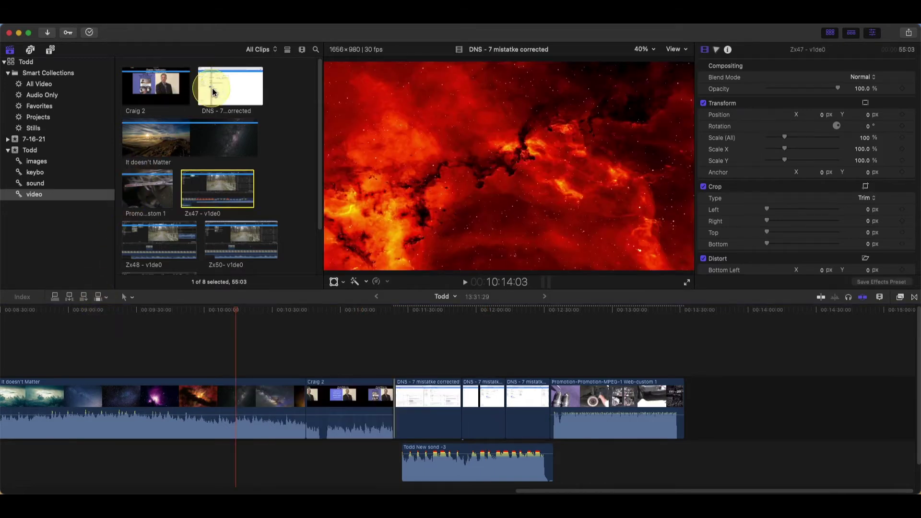
{"action": "left_click", "coordinate": [160, 144]}
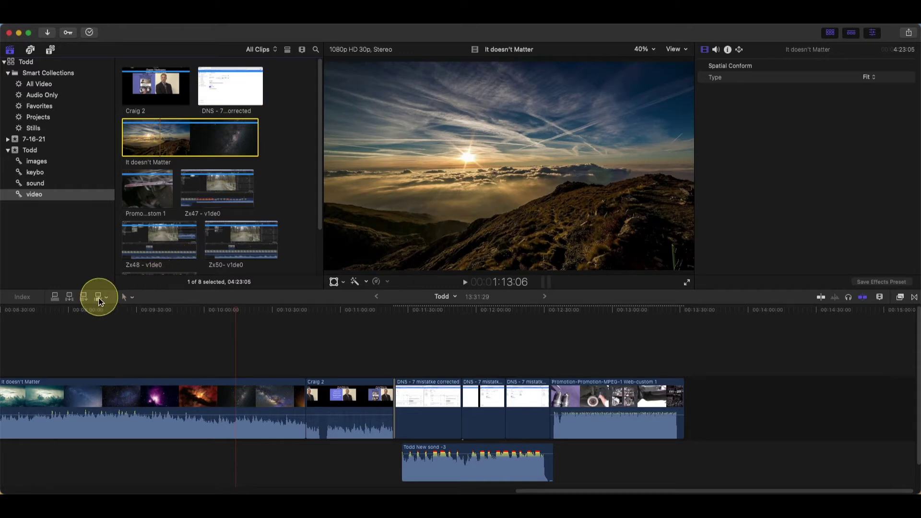
{"action": "left_click", "coordinate": [85, 295]}
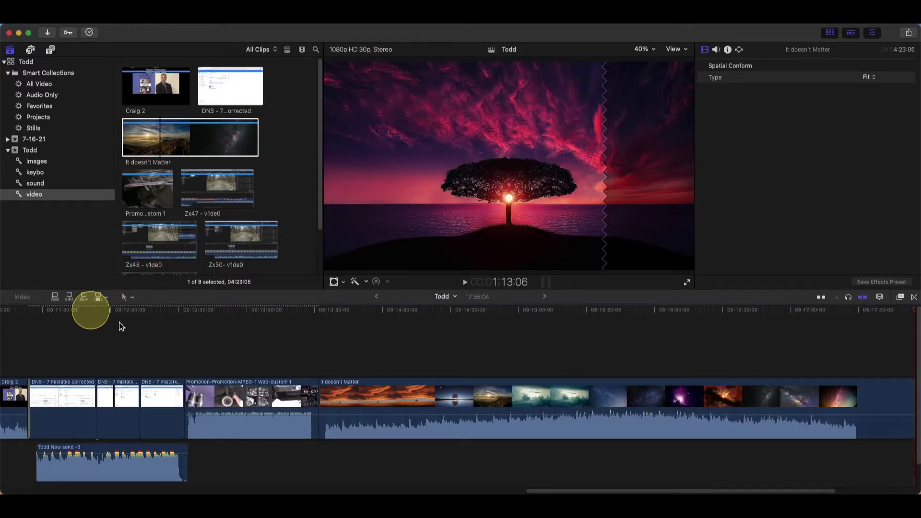
Insert the Craig 2 clip twice at 9:41:02, splitting It doesn't Matter, and undo both insertions.
{"action": "left_click", "coordinate": [100, 294]}
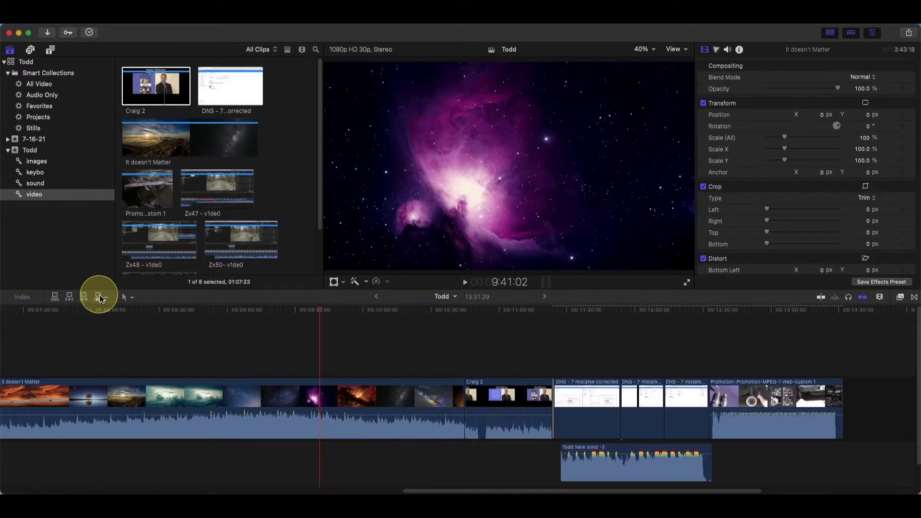
{"action": "left_click", "coordinate": [69, 296]}
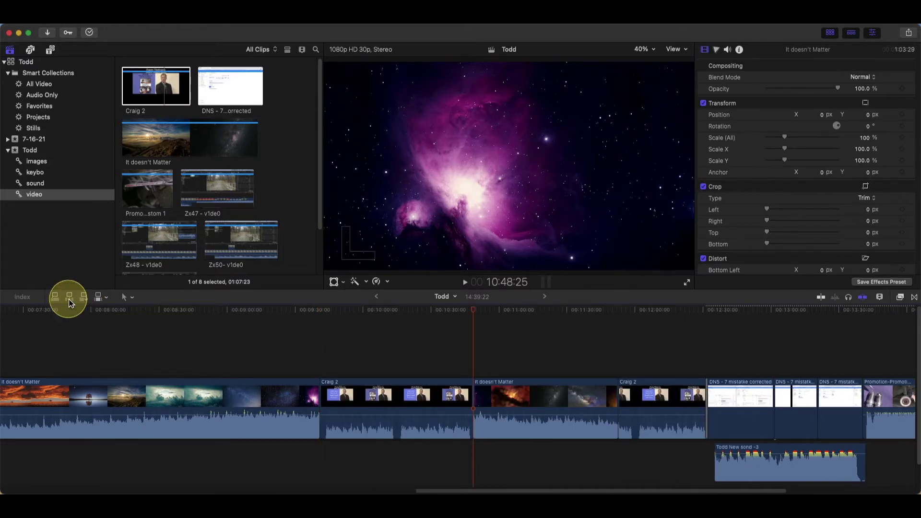
{"action": "left_click", "coordinate": [68, 297]}
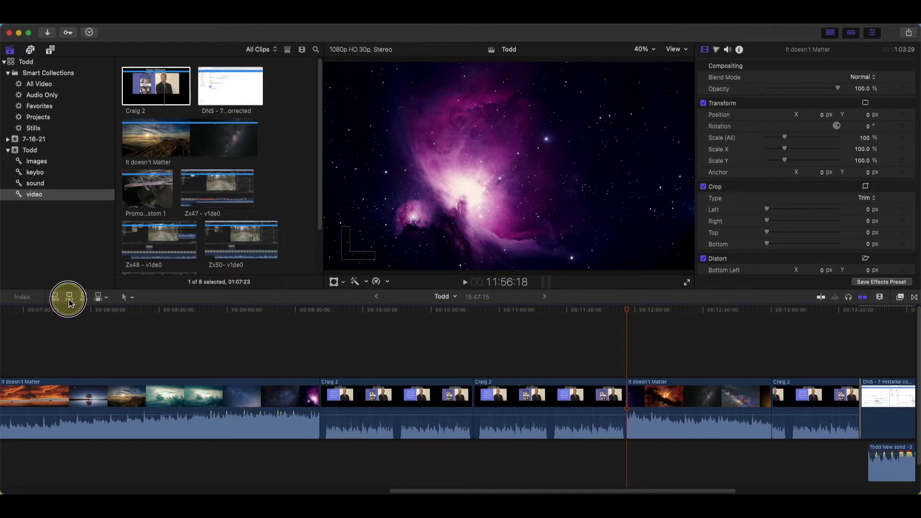
{"action": "key", "text": "super+z"}
{"action": "key", "text": "super+z"}
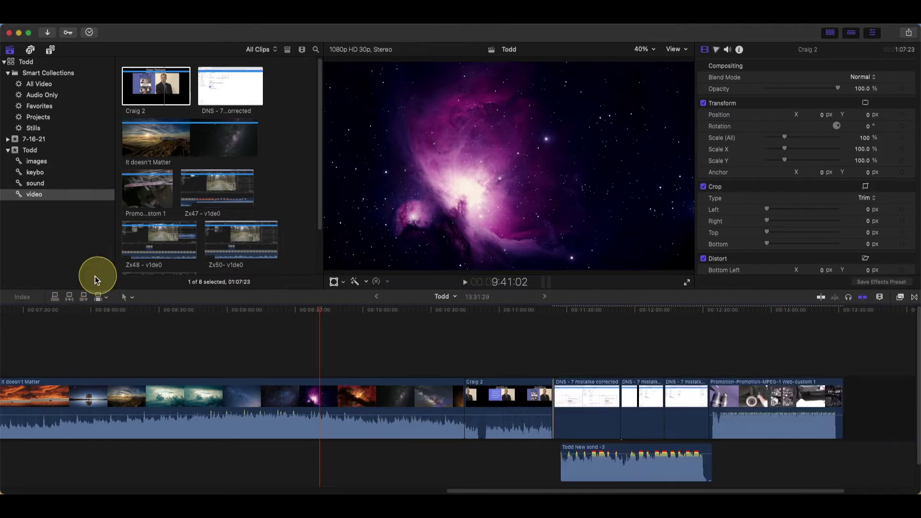
Connect Craig 2 above the primary storyline at 9:41:02 and connect It doesn't Matter at 12:02:27.
{"action": "left_click", "coordinate": [55, 300]}
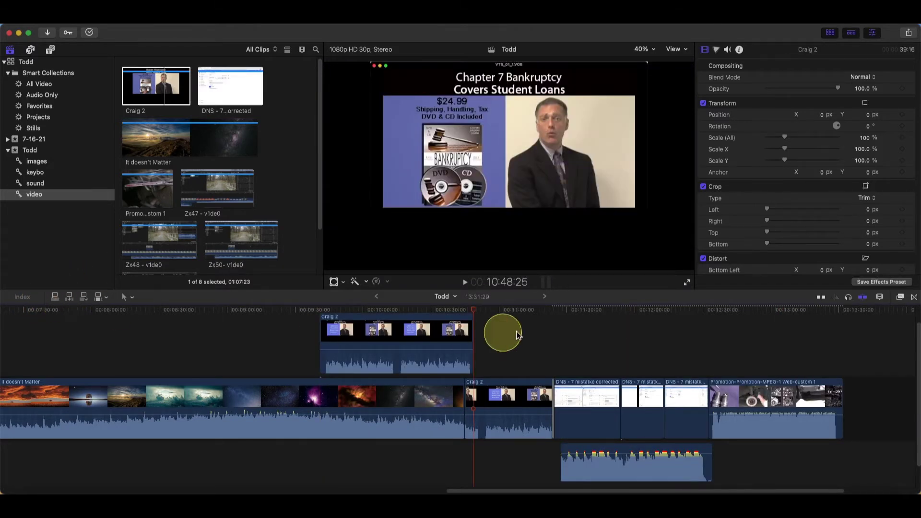
{"action": "left_click", "coordinate": [642, 309]}
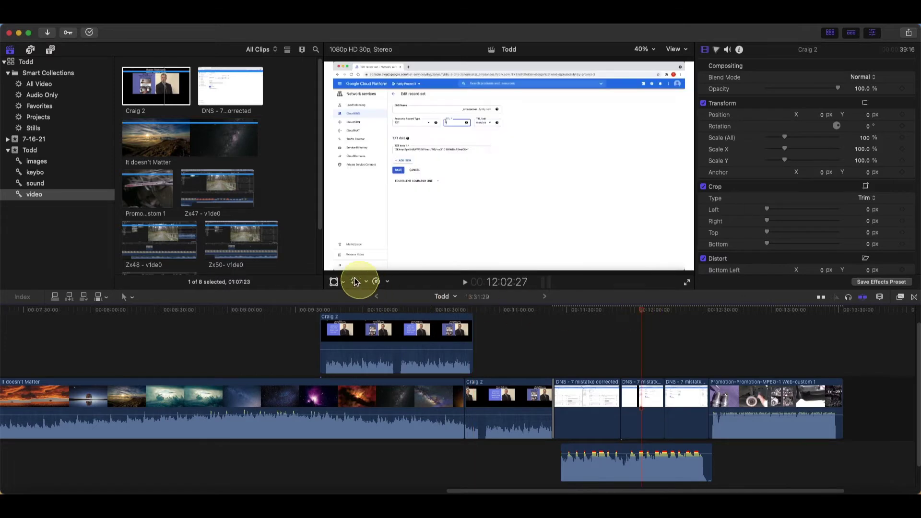
{"action": "left_click", "coordinate": [169, 145]}
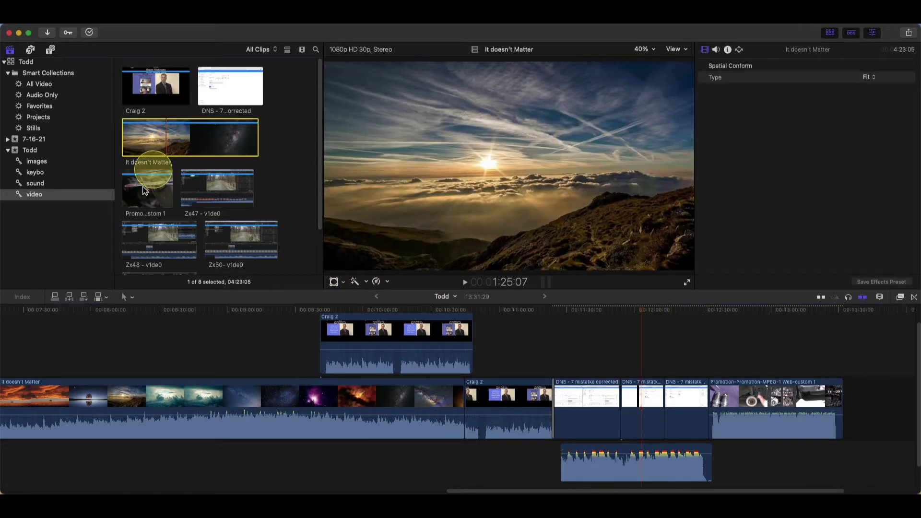
{"action": "left_click", "coordinate": [56, 302]}
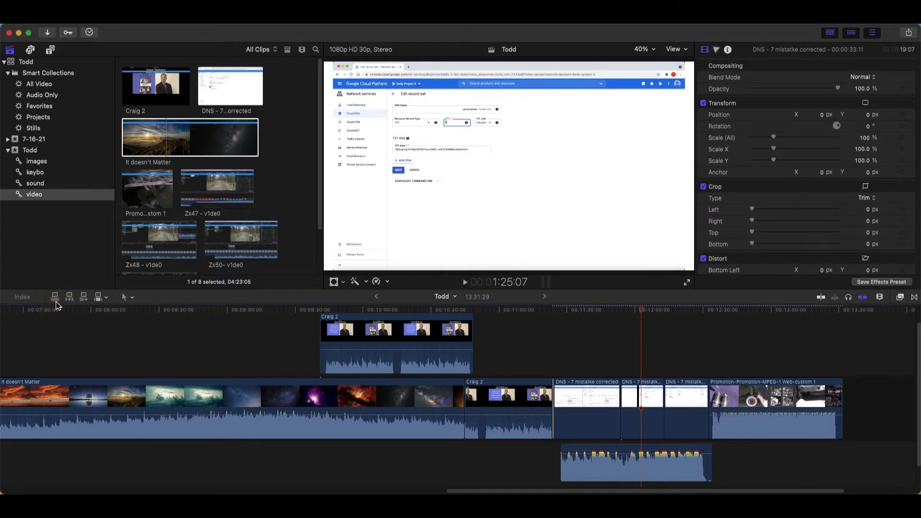
{"action": "left_click", "coordinate": [56, 300]}
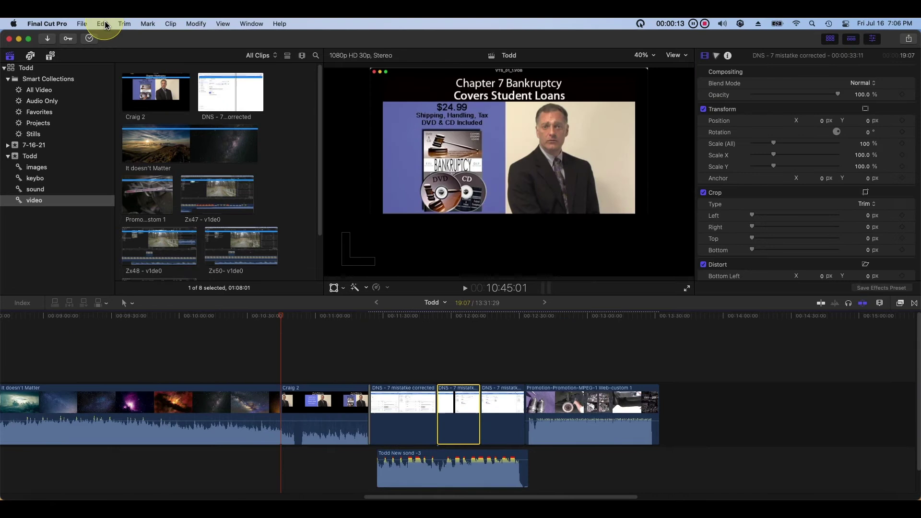
Lift the selected middle DNS - 7 mistatke clip from the primary storyline, and select the Promotion clip.
{"action": "left_click", "coordinate": [105, 24]}
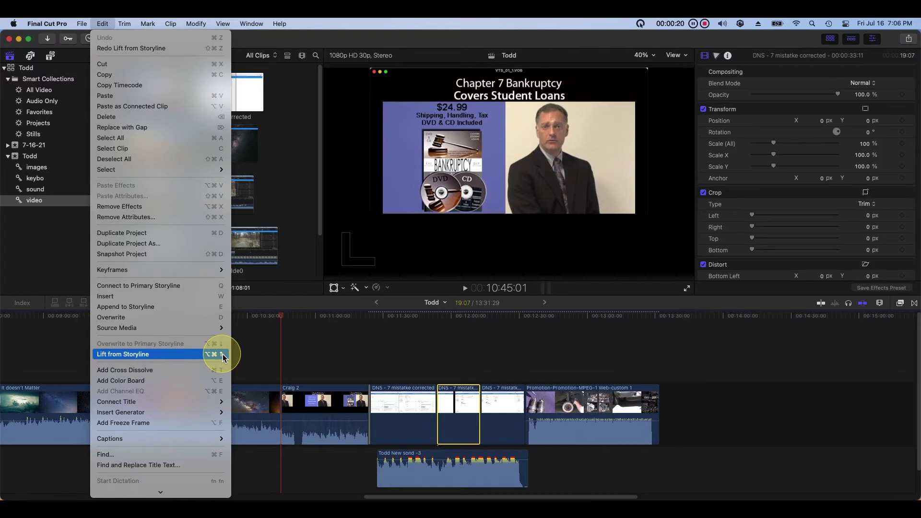
{"action": "left_click", "coordinate": [224, 356]}
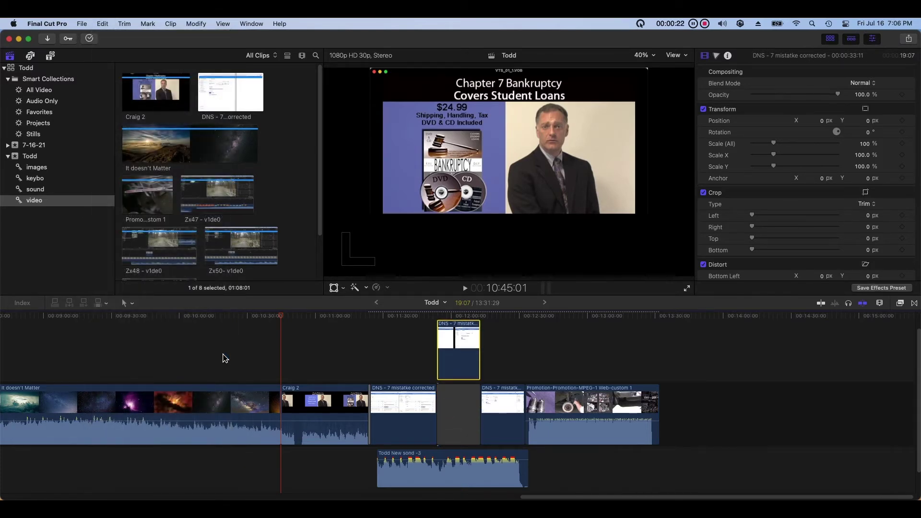
{"action": "left_click", "coordinate": [610, 419]}
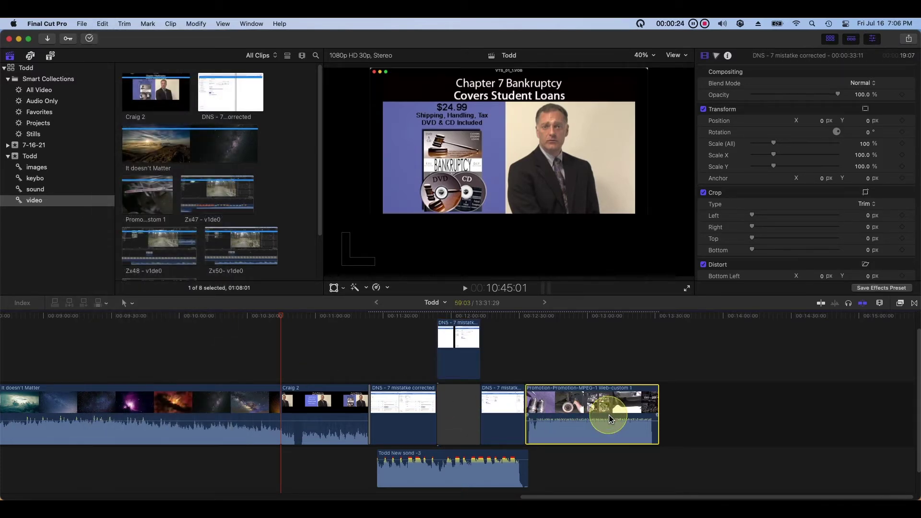
Lift the selected Promotion clip out of the primary storyline.
{"action": "left_click", "coordinate": [102, 24]}
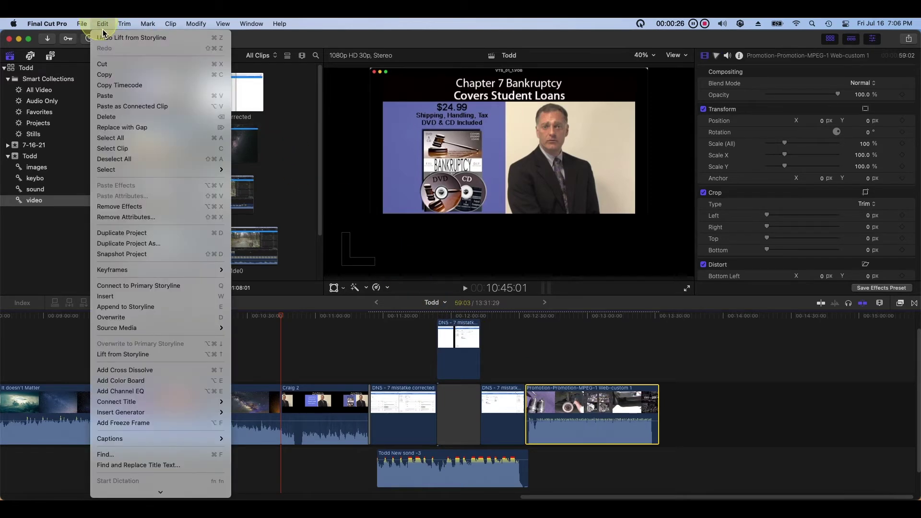
{"action": "left_click", "coordinate": [208, 356]}
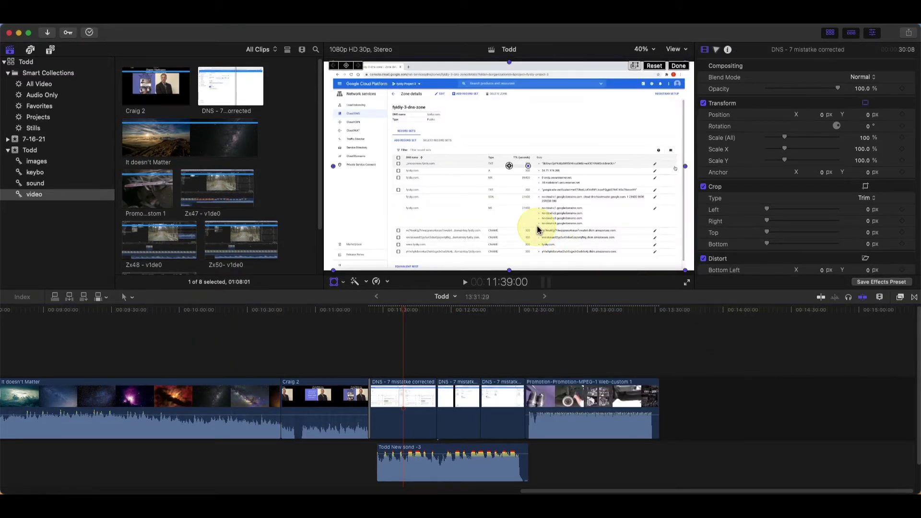
Enable the Transform controls for the first DNS - 7 mistatke corrected clip and reposition its image slightly upward in the viewer.
{"action": "right_click", "coordinate": [538, 165]}
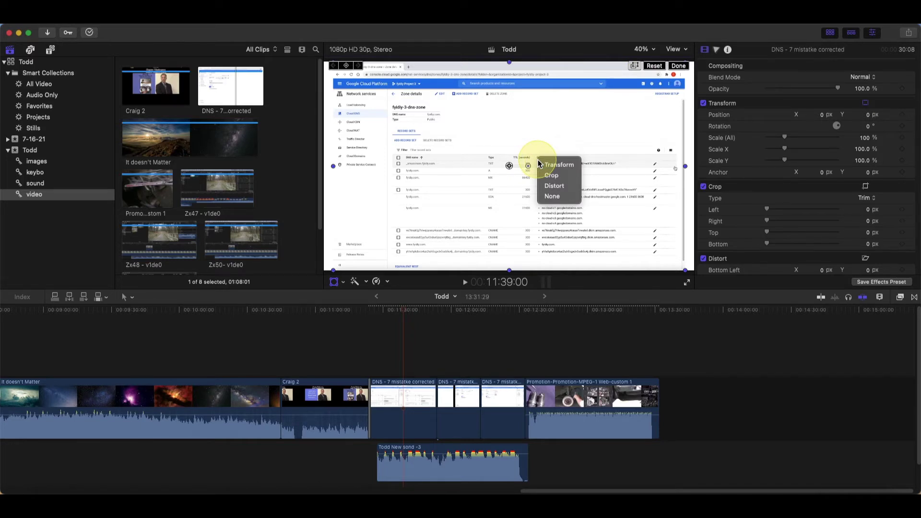
{"action": "left_click", "coordinate": [539, 166]}
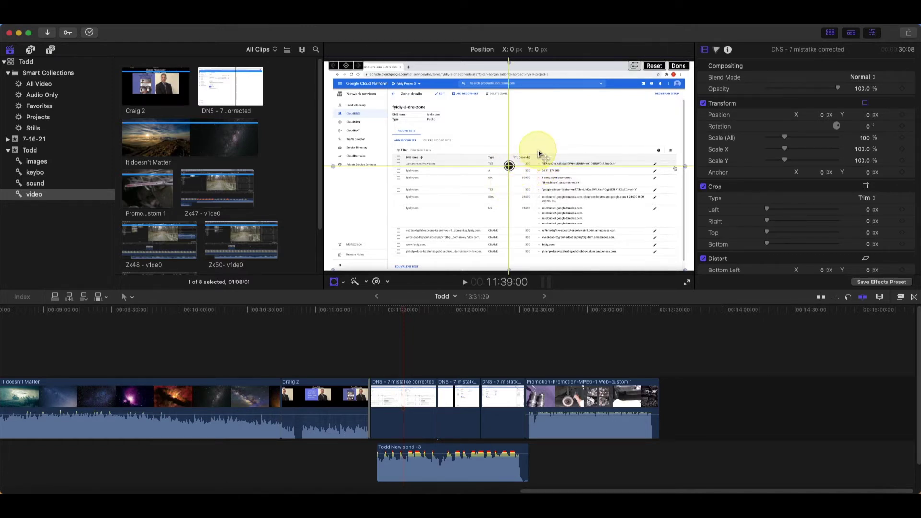
{"action": "mouse_move", "coordinate": [509, 166]}
{"action": "left_mouse_down"}
{"action": "mouse_move", "coordinate": [510, 185]}
{"action": "mouse_move", "coordinate": [569, 157]}
{"action": "mouse_move", "coordinate": [485, 211]}
{"action": "mouse_move", "coordinate": [451, 184]}
{"action": "mouse_move", "coordinate": [541, 148]}
{"action": "mouse_move", "coordinate": [471, 179]}
{"action": "mouse_move", "coordinate": [480, 152]}
{"action": "mouse_move", "coordinate": [503, 201]}
{"action": "mouse_move", "coordinate": [586, 156]}
{"action": "mouse_move", "coordinate": [500, 154]}
{"action": "mouse_move", "coordinate": [509, 159]}
{"action": "left_mouse_up"}
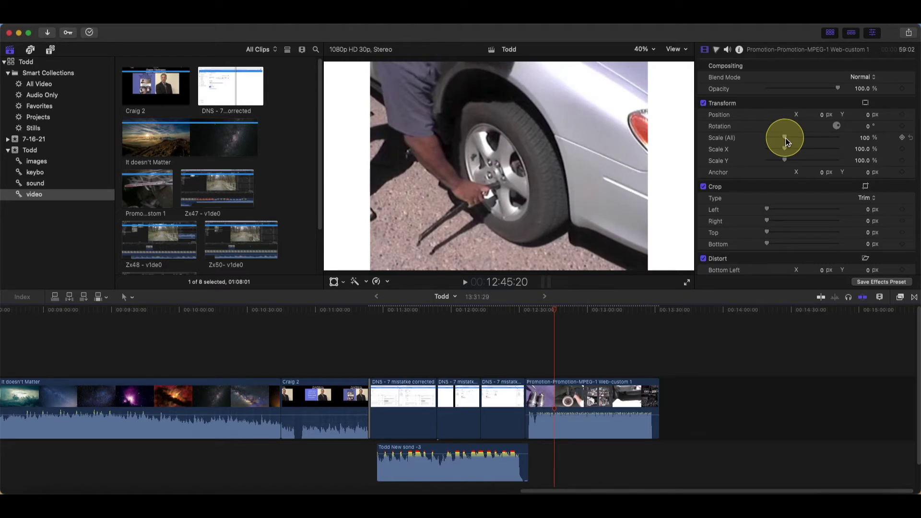
Scale the Promotion clip to 147.37% horizontally and 79.14% vertically, and reset both scale values to 100%.
{"action": "mouse_move", "coordinate": [786, 140]}
{"action": "left_mouse_down"}
{"action": "mouse_move", "coordinate": [777, 140]}
{"action": "mouse_move", "coordinate": [788, 139]}
{"action": "left_mouse_up"}
{"action": "mouse_move", "coordinate": [787, 149]}
{"action": "left_mouse_down"}
{"action": "mouse_move", "coordinate": [808, 150]}
{"action": "mouse_move", "coordinate": [793, 149]}
{"action": "mouse_move", "coordinate": [790, 161]}
{"action": "mouse_move", "coordinate": [816, 156]}
{"action": "mouse_move", "coordinate": [787, 157]}
{"action": "left_mouse_up"}
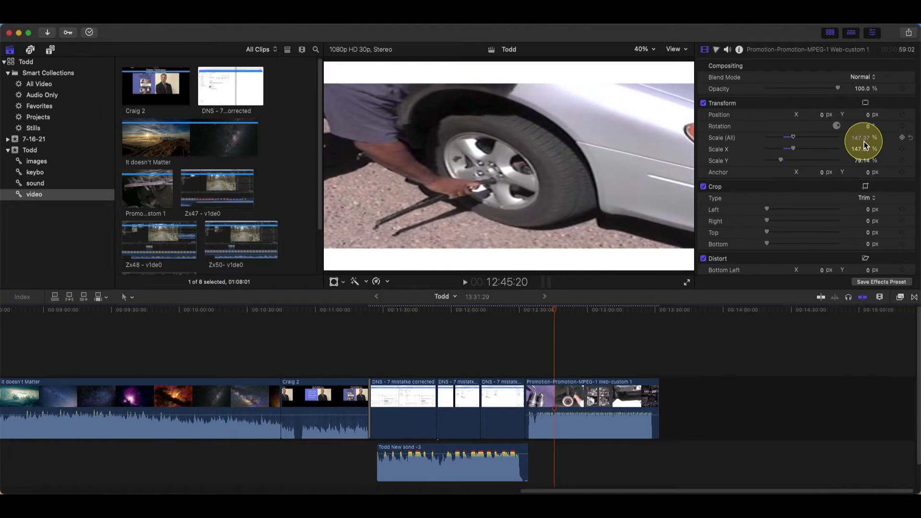
{"action": "left_click", "coordinate": [911, 162]}
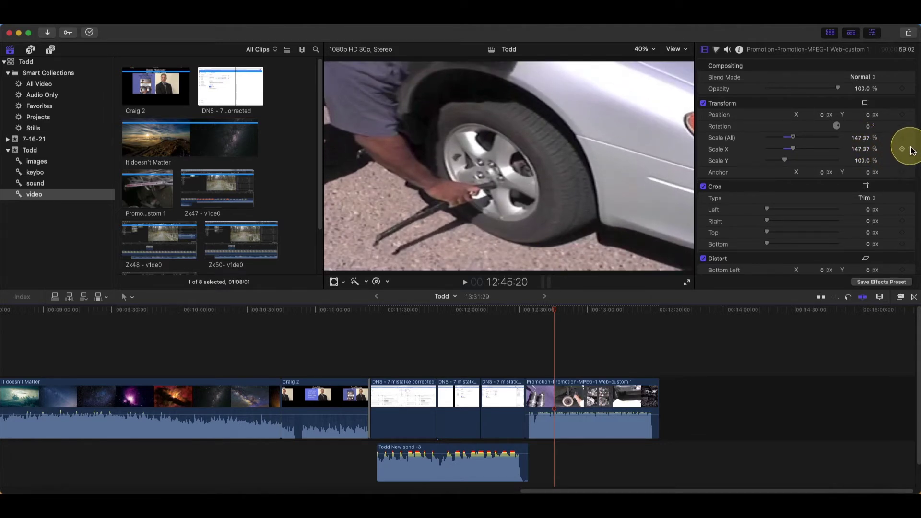
{"action": "left_click", "coordinate": [911, 149]}
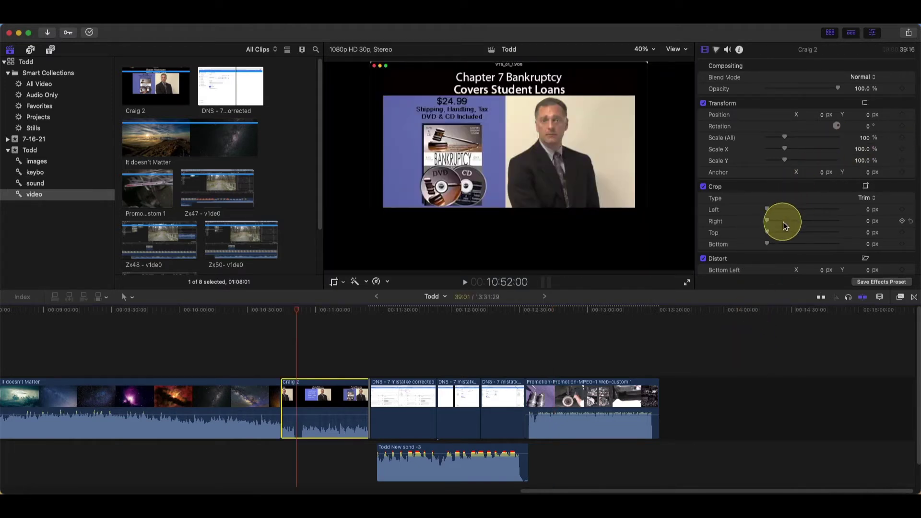
Crop the Craig 2 clip 150 px on its right side, adjust its bottom crop, and restore the crop values to 0 px.
{"action": "mouse_move", "coordinate": [769, 221]}
{"action": "left_mouse_down"}
{"action": "mouse_move", "coordinate": [810, 210]}
{"action": "mouse_move", "coordinate": [761, 232]}
{"action": "left_mouse_up"}
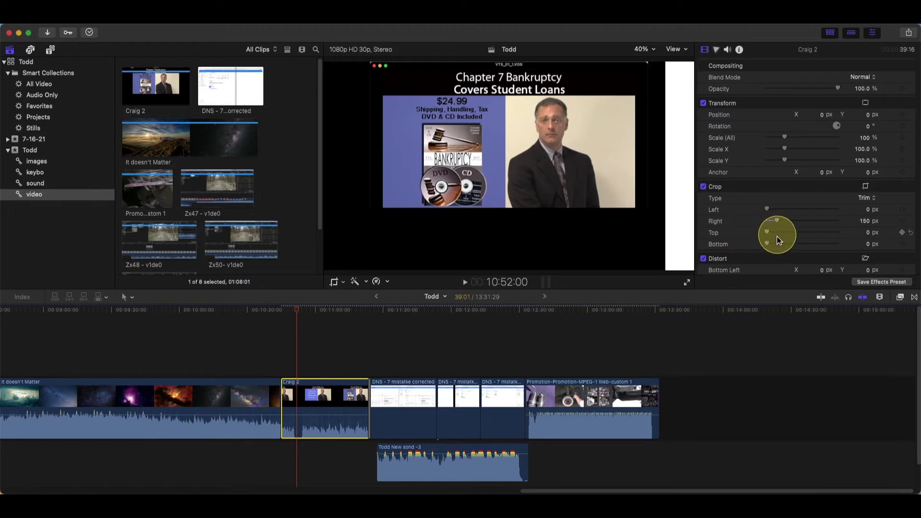
{"action": "left_click", "coordinate": [767, 245]}
{"action": "left_click_drag", "start_coordinate": [769, 243], "coordinate": [788, 244]}
{"action": "left_click", "coordinate": [889, 221]}
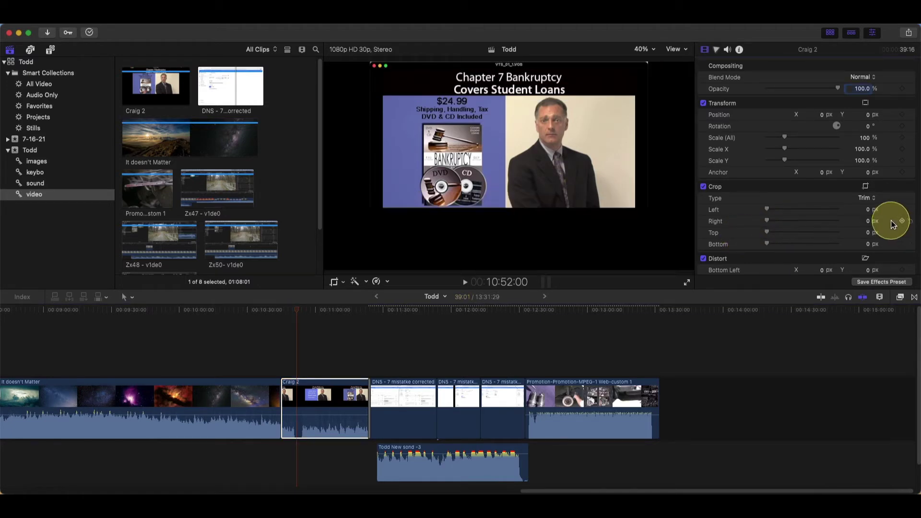
Trim the sides, top and bottom of the Craig 2 picture with the on-screen Crop controls, and reset the crop.
{"action": "right_click", "coordinate": [509, 201]}
{"action": "left_click", "coordinate": [514, 219]}
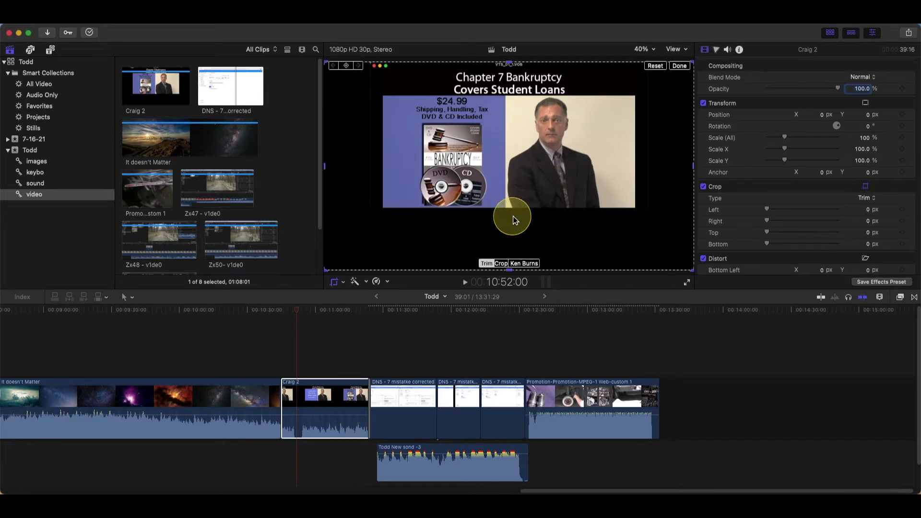
{"action": "left_click_drag", "start_coordinate": [695, 165], "coordinate": [653, 165]}
{"action": "left_click_drag", "start_coordinate": [509, 62], "coordinate": [493, 107]}
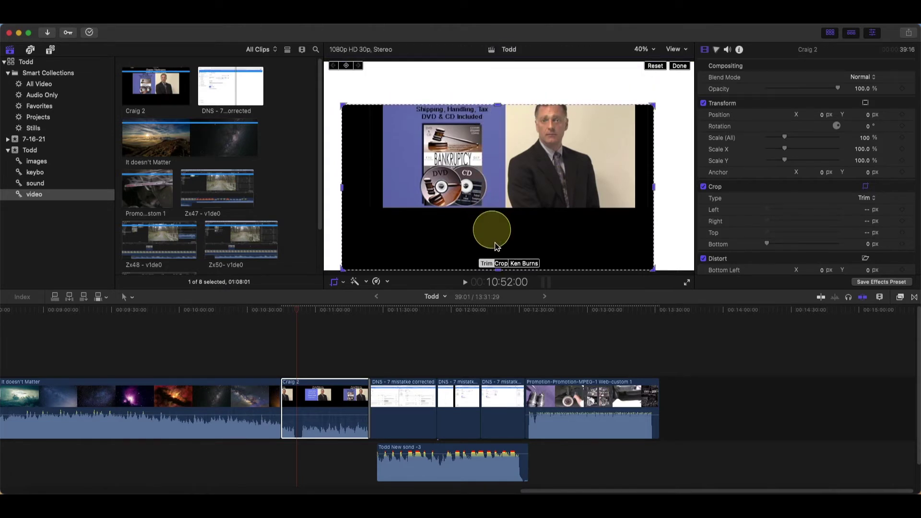
{"action": "left_click_drag", "start_coordinate": [497, 268], "coordinate": [518, 208]}
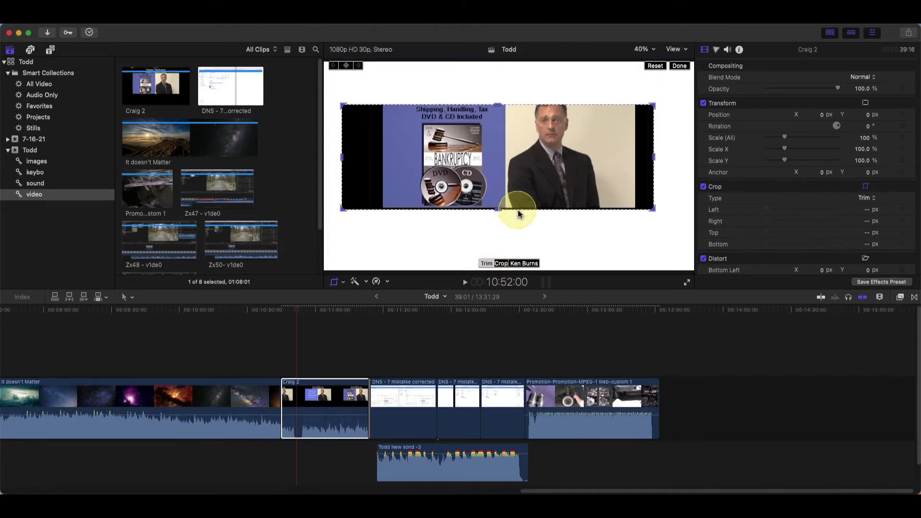
{"action": "left_click", "coordinate": [661, 68]}
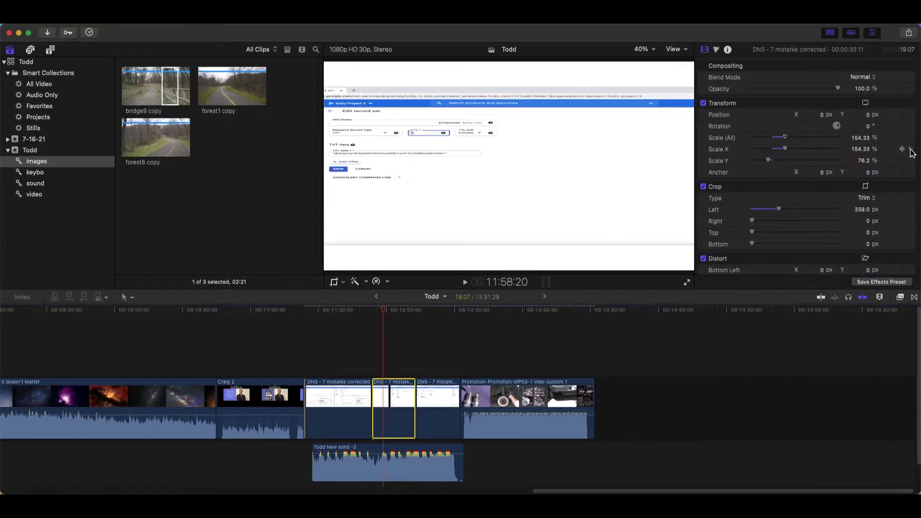
Reset the horizontal scale and left crop of the middle DNS - 7 mistatke clip to their defaults.
{"action": "left_click", "coordinate": [911, 150]}
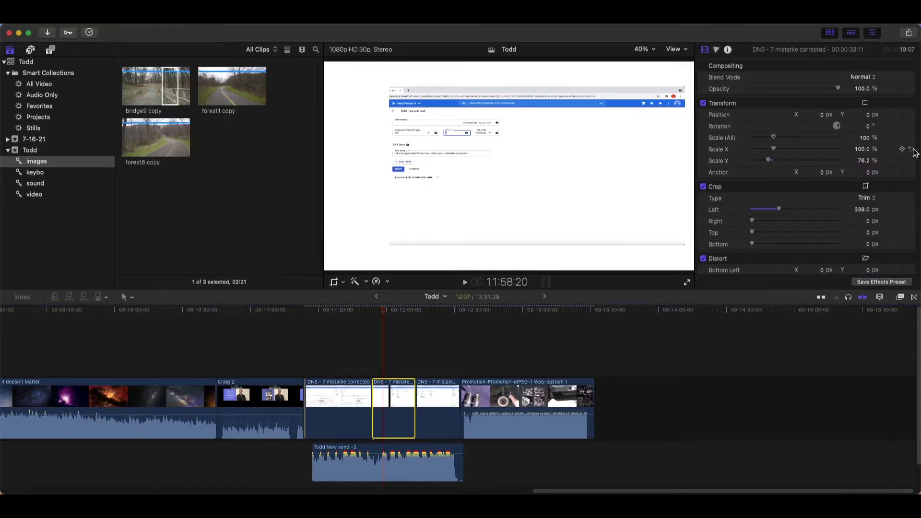
{"action": "left_click", "coordinate": [913, 211]}
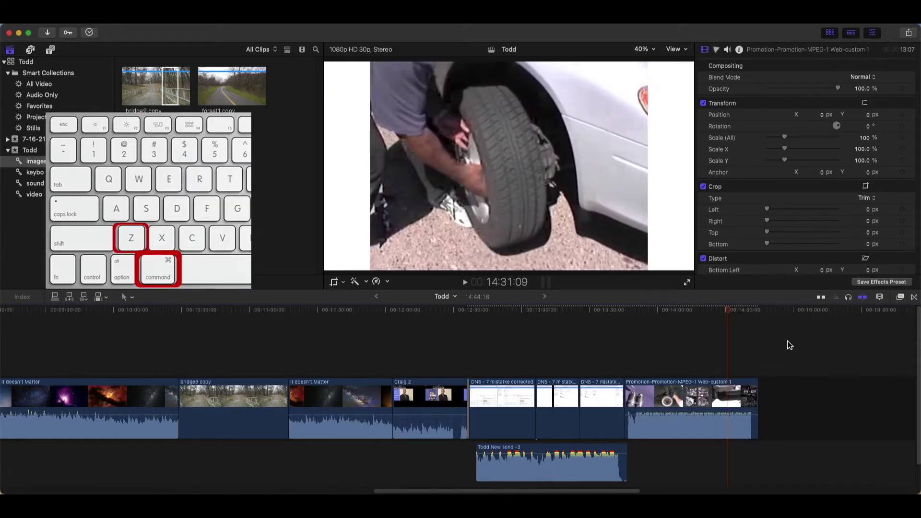
Undo the recent timeline edits one at a time until the inserted bridge9 copy clip is gone from It doesn't Matter.
{"action": "key", "text": "super+z"}
{"action": "key", "text": "super+z"}
{"action": "key", "text": "super+z"}
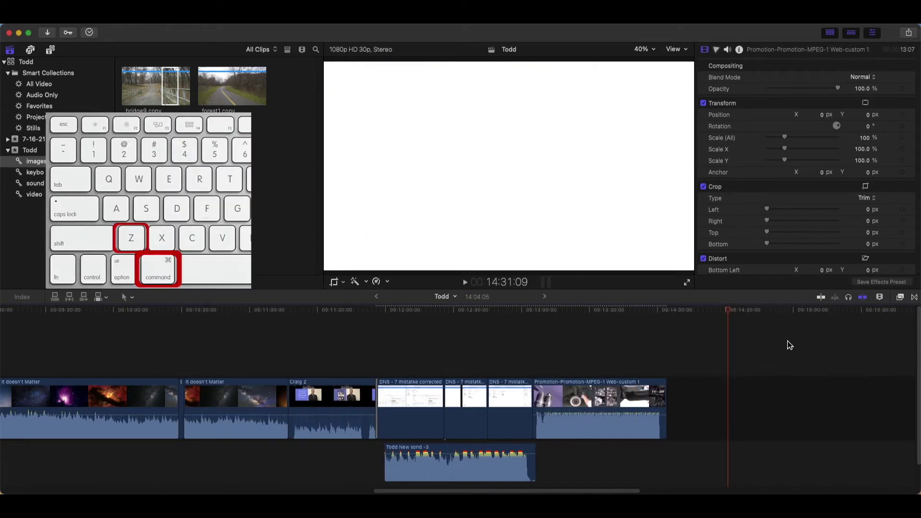
{"action": "key", "text": "super+z"}
{"action": "key", "text": "super+z"}
{"action": "key", "text": "super+z"}
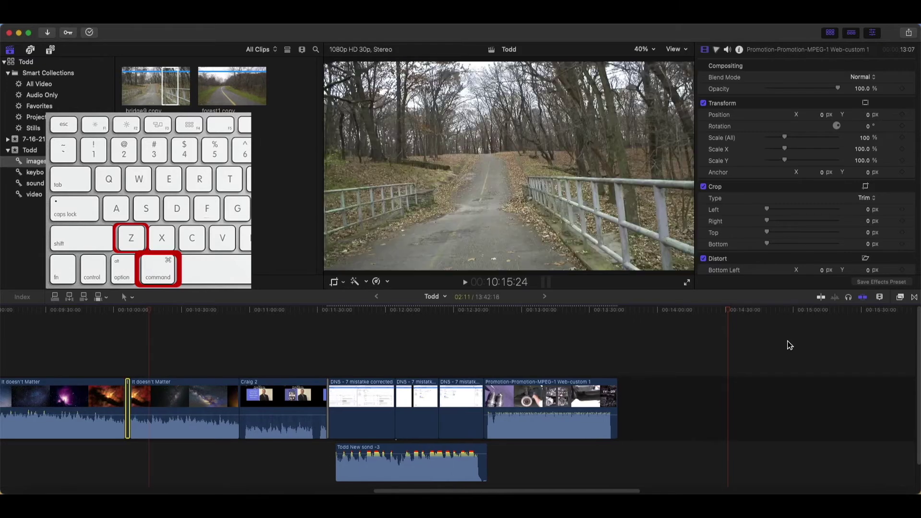
{"action": "key", "text": "super+z"}
{"action": "key", "text": "super+z"}
{"action": "key", "text": "super+z"}
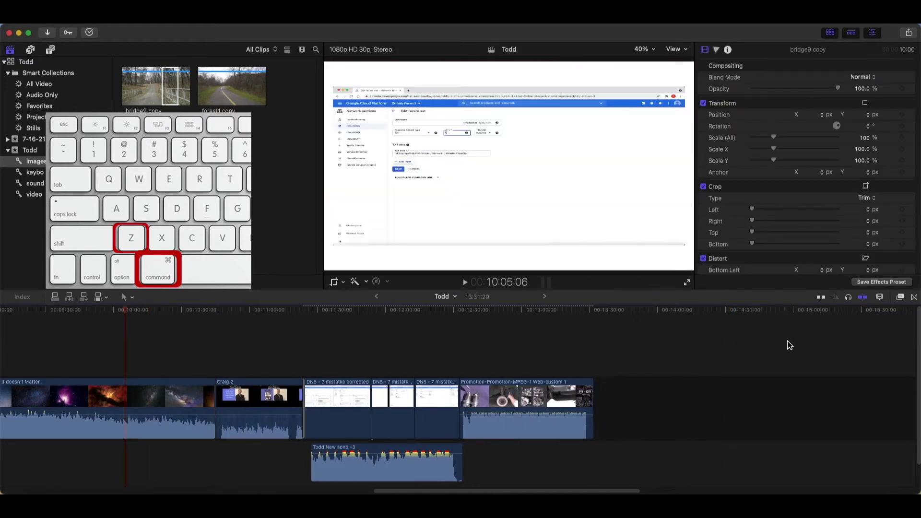
{"action": "key", "text": "super+z"}
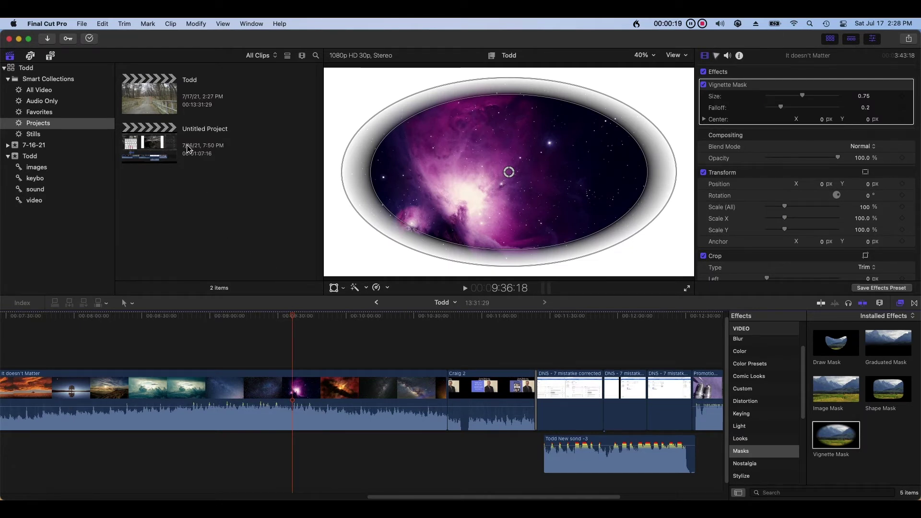
Remove the Vignette Mask effect from the It doesn't Matter clip.
{"action": "left_click", "coordinate": [102, 24]}
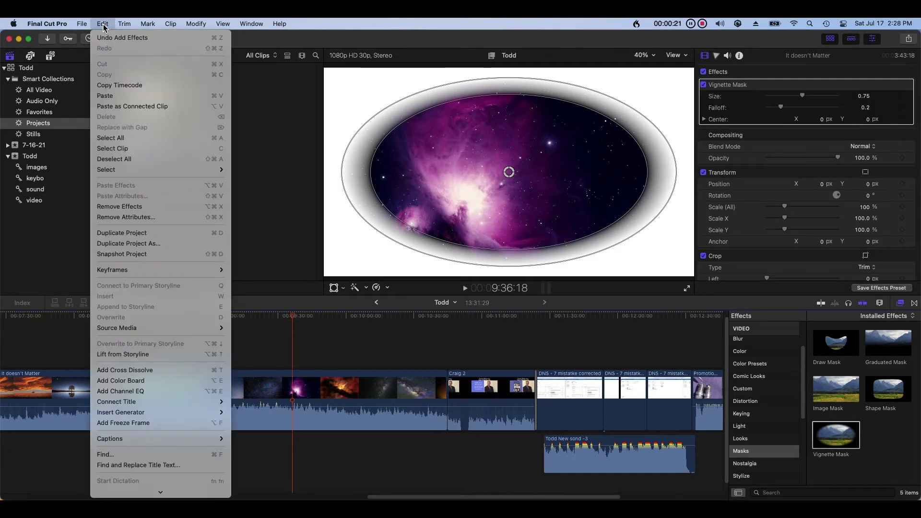
{"action": "left_click", "coordinate": [161, 203]}
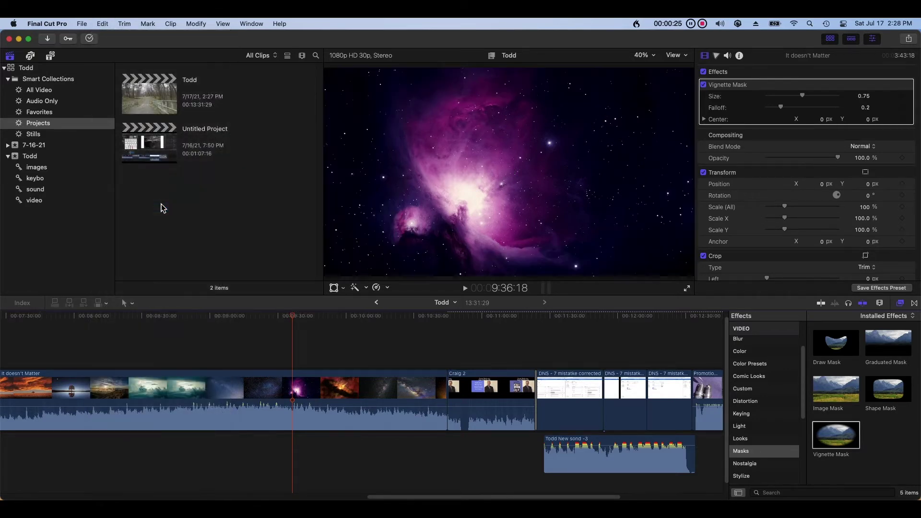
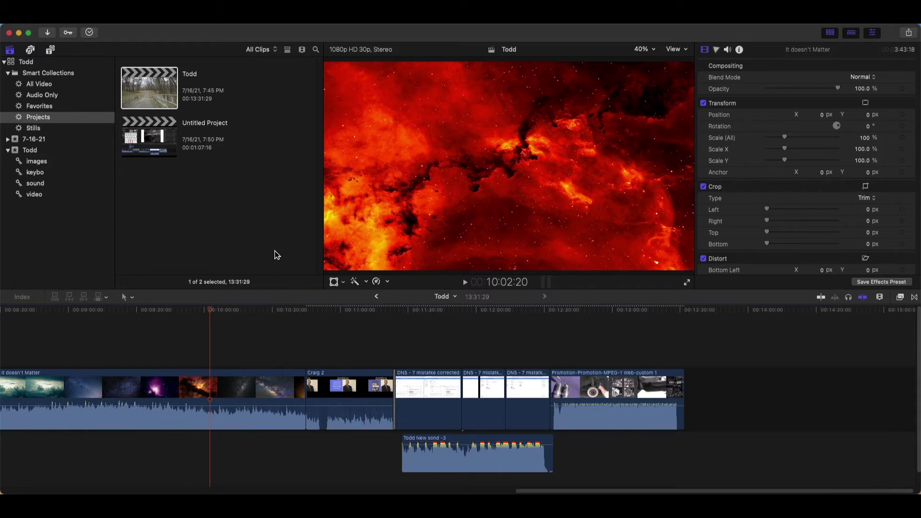
Browse all installed titles and preview 360° Custom 3D, Activate, Atmosphere, Boogie Lights and Bold Fin.
{"action": "left_click", "coordinate": [51, 50]}
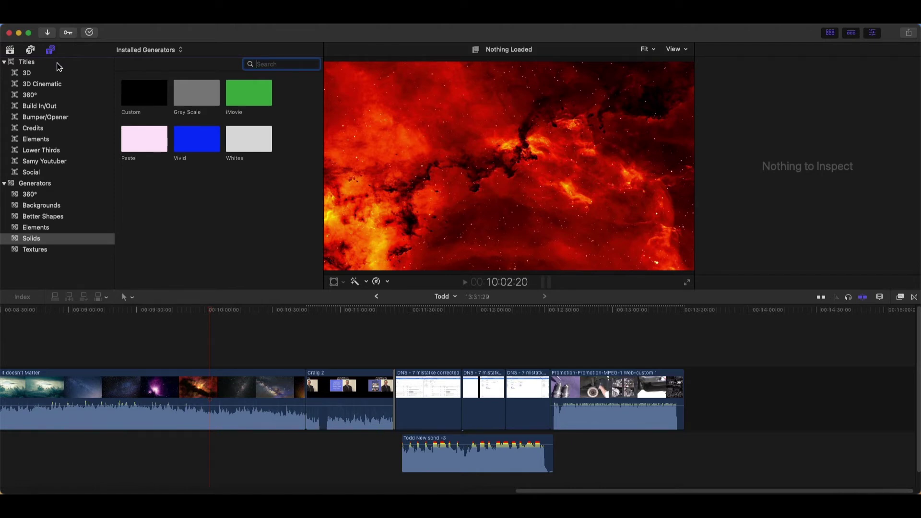
{"action": "left_click", "coordinate": [57, 64]}
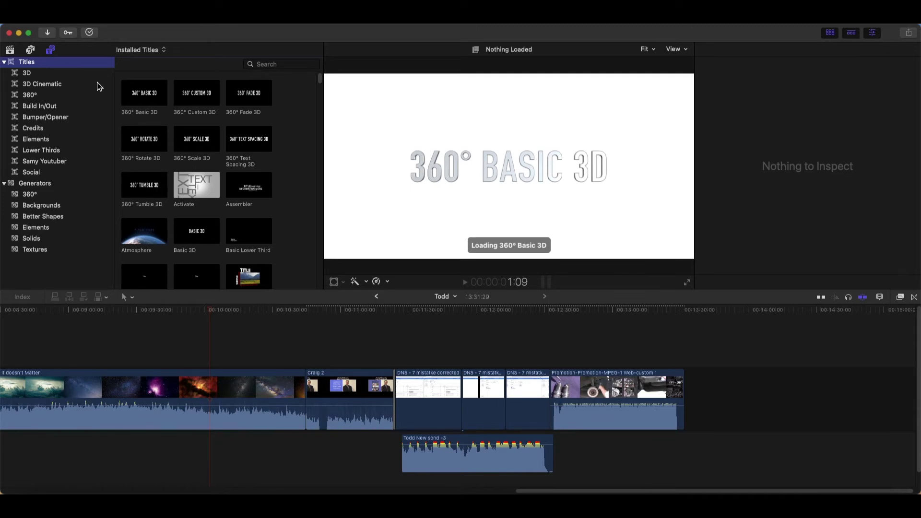
{"action": "left_click", "coordinate": [181, 90]}
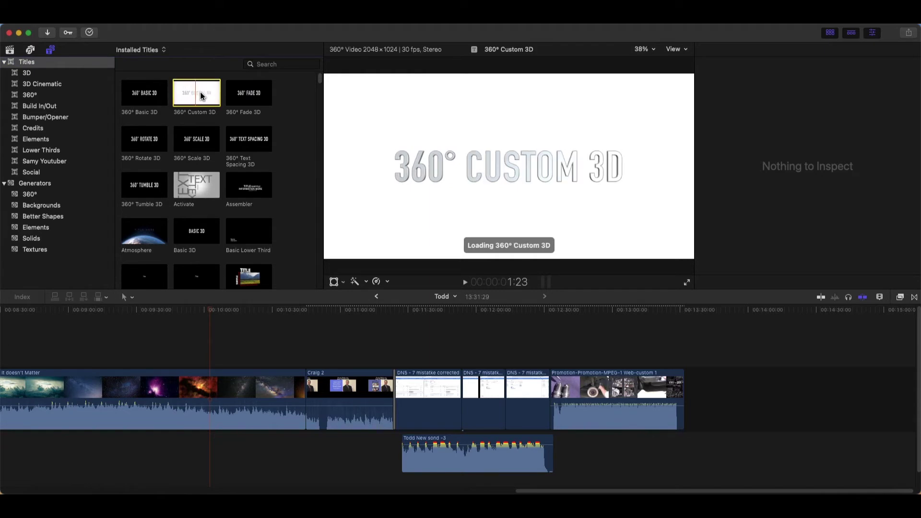
{"action": "left_click", "coordinate": [181, 189]}
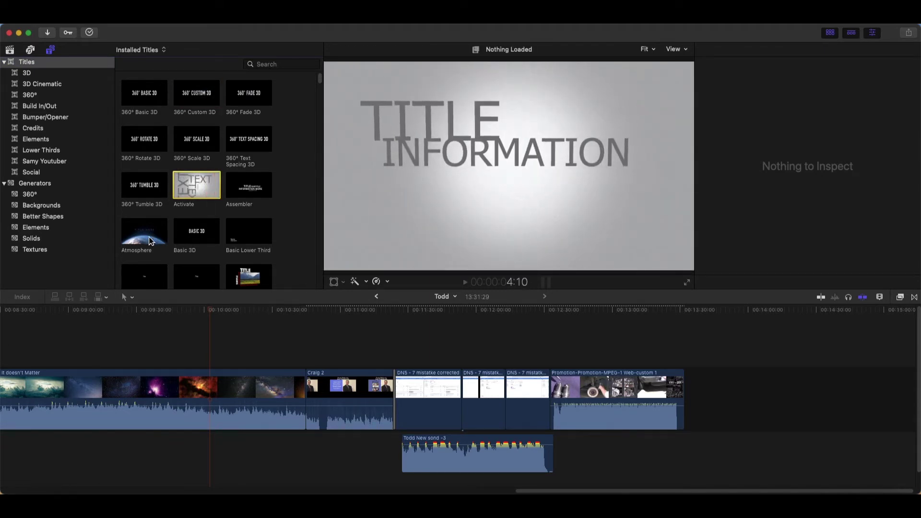
{"action": "left_click", "coordinate": [129, 239]}
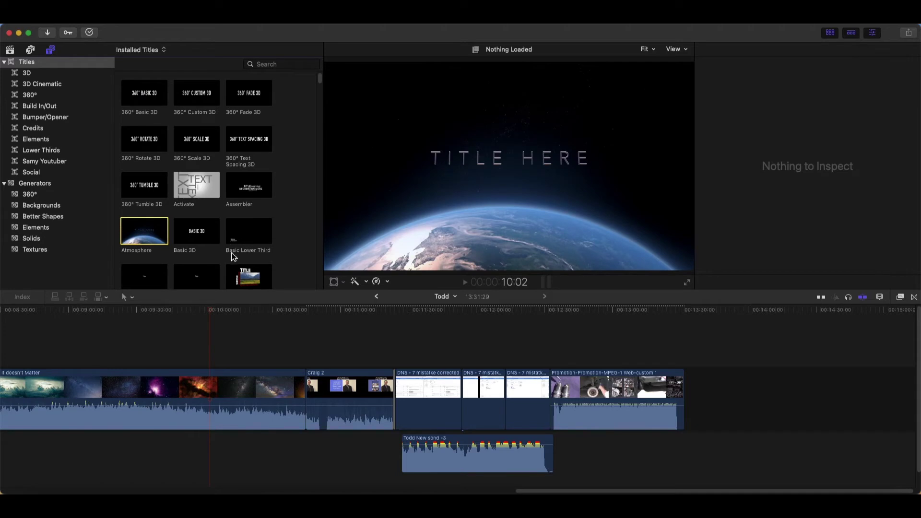
{"action": "scroll", "coordinate": [232, 257], "scroll_direction": "down", "scroll_amount": 3}
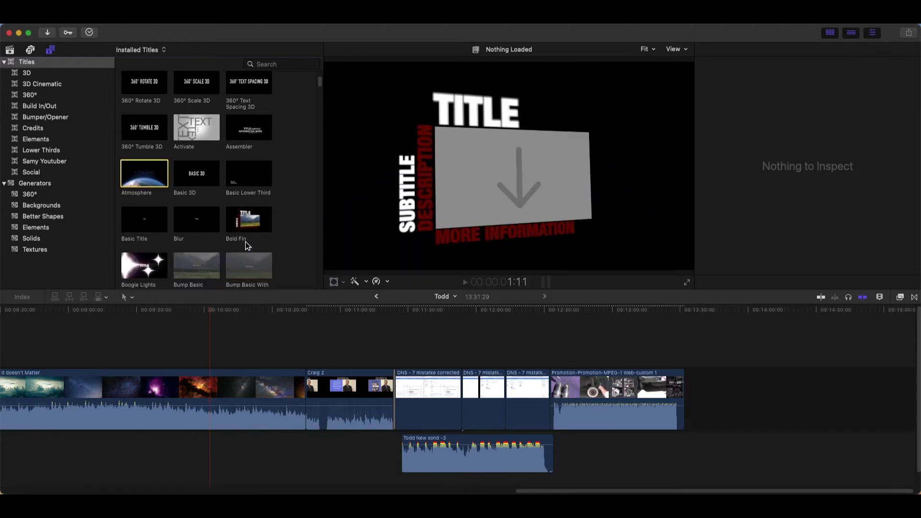
{"action": "left_click", "coordinate": [125, 267]}
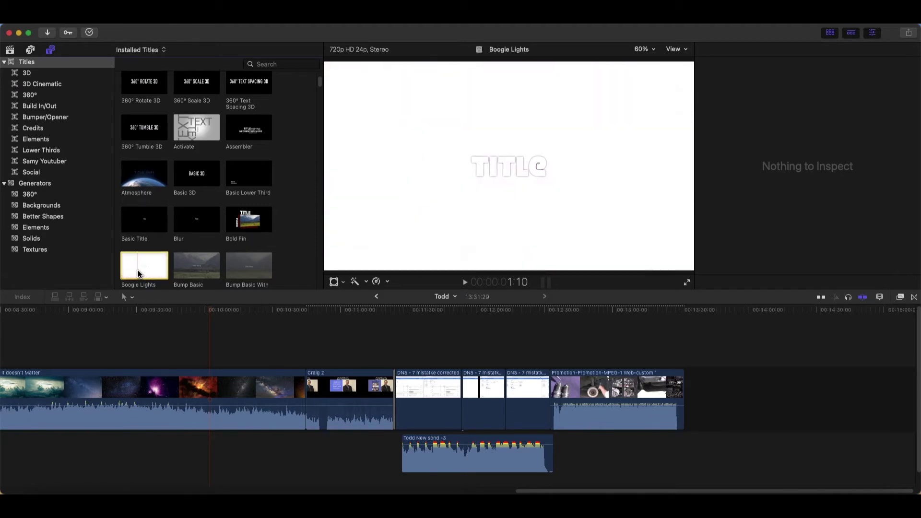
{"action": "left_click", "coordinate": [246, 226]}
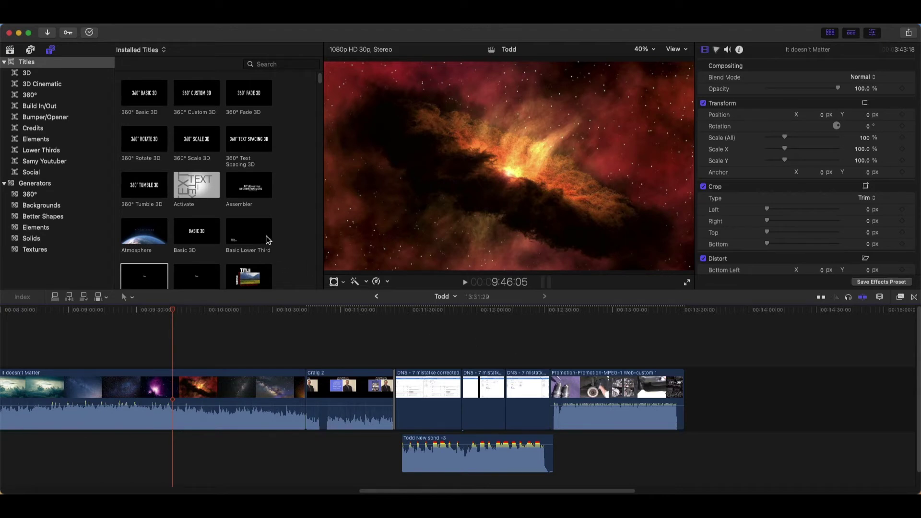
Connect a Basic Title above the It doesn't Matter clip, extend it to 1:11:19 across 9:46:05, and select it.
{"action": "scroll", "coordinate": [238, 210], "scroll_direction": "down", "scroll_amount": 3}
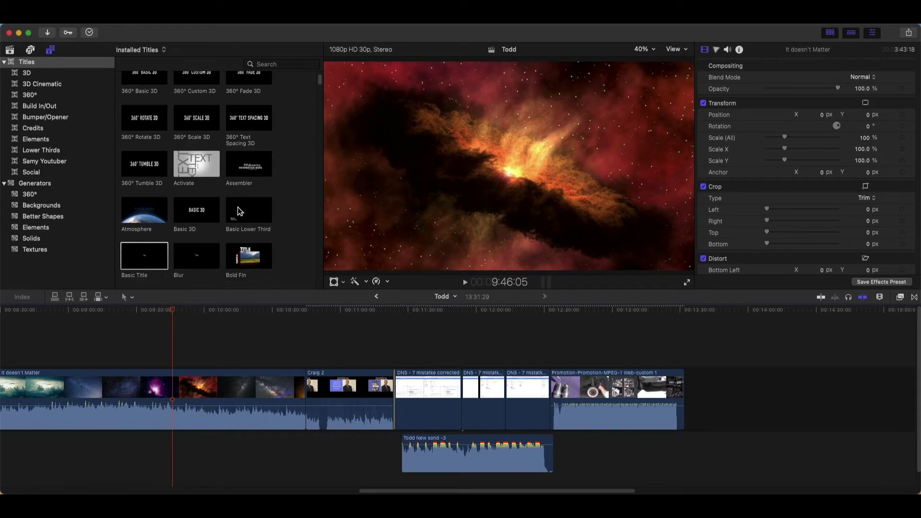
{"action": "left_click", "coordinate": [156, 245]}
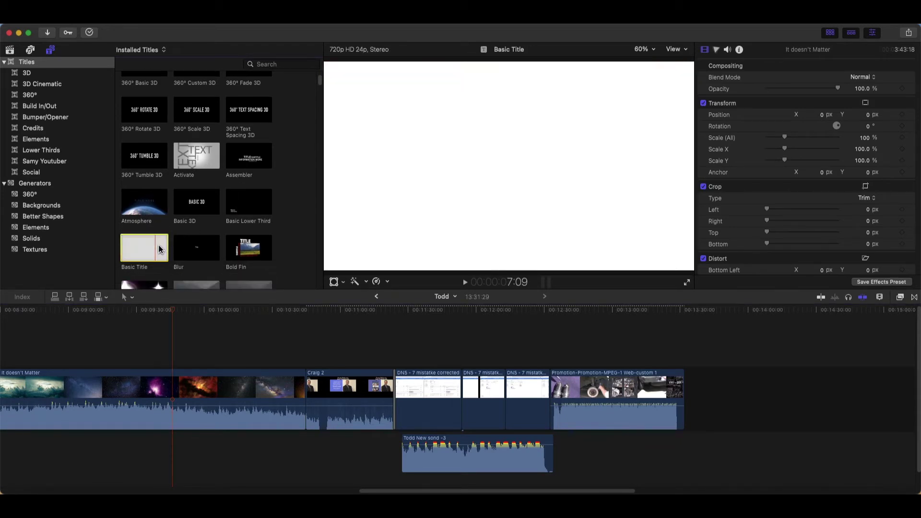
{"action": "scroll", "coordinate": [170, 252], "scroll_direction": "down", "scroll_amount": 3}
{"action": "left_click_drag", "start_coordinate": [134, 214], "coordinate": [248, 373]}
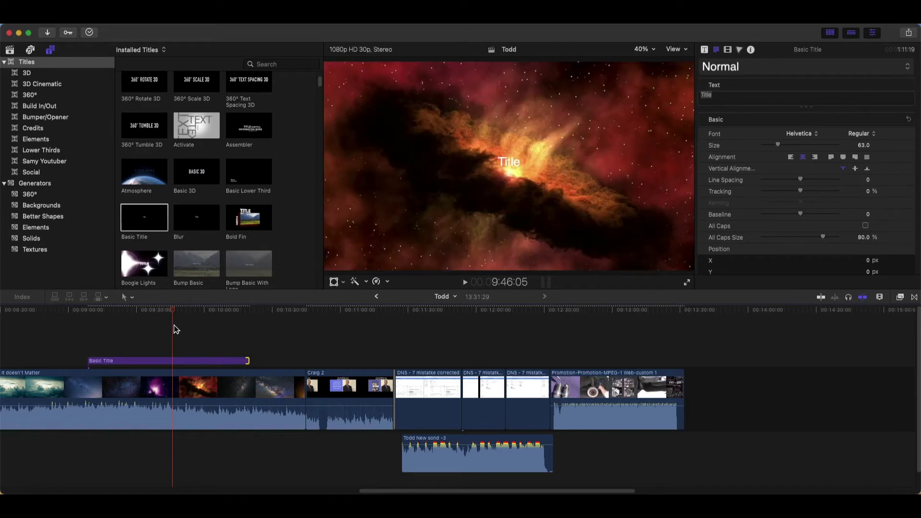
{"action": "left_click", "coordinate": [185, 365]}
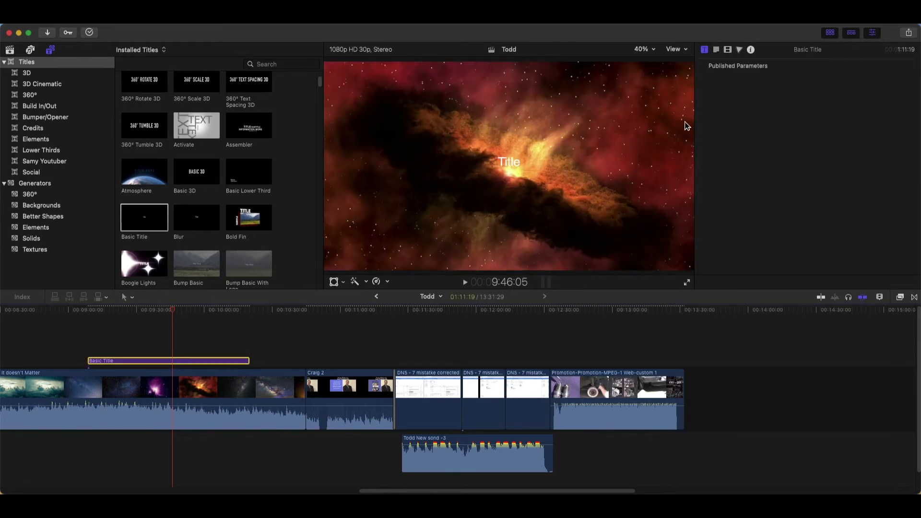
Change the Basic Title's text to the project's name and enlarge its font size to 282.
{"action": "left_click", "coordinate": [717, 50]}
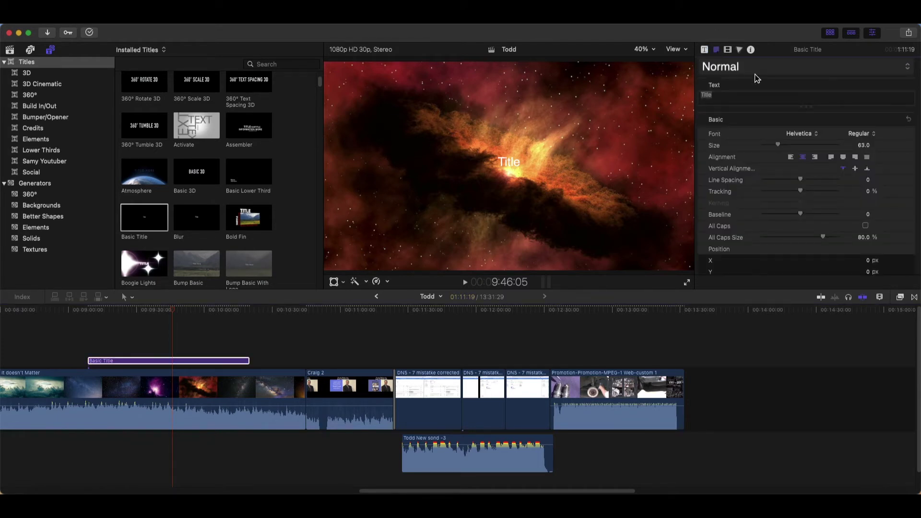
{"action": "left_click", "coordinate": [741, 95]}
{"action": "type", "text": "T"}
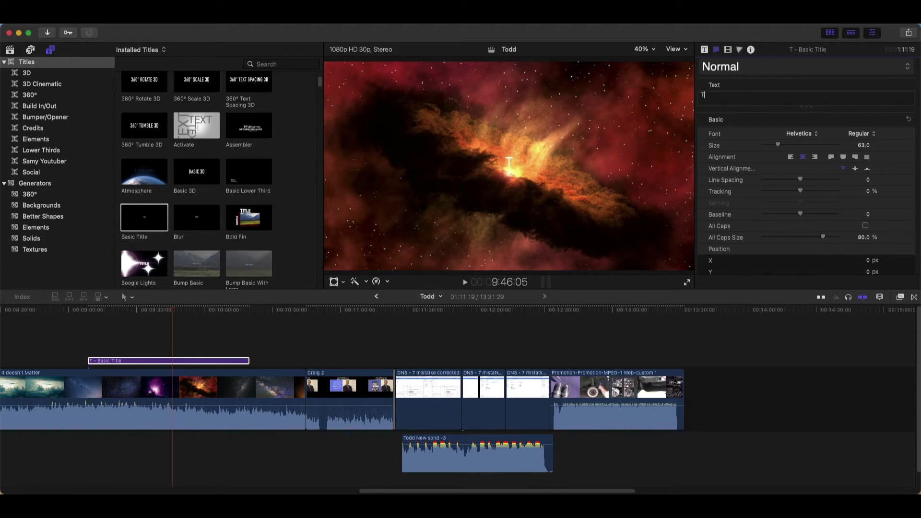
{"action": "type", "text": "odd"}
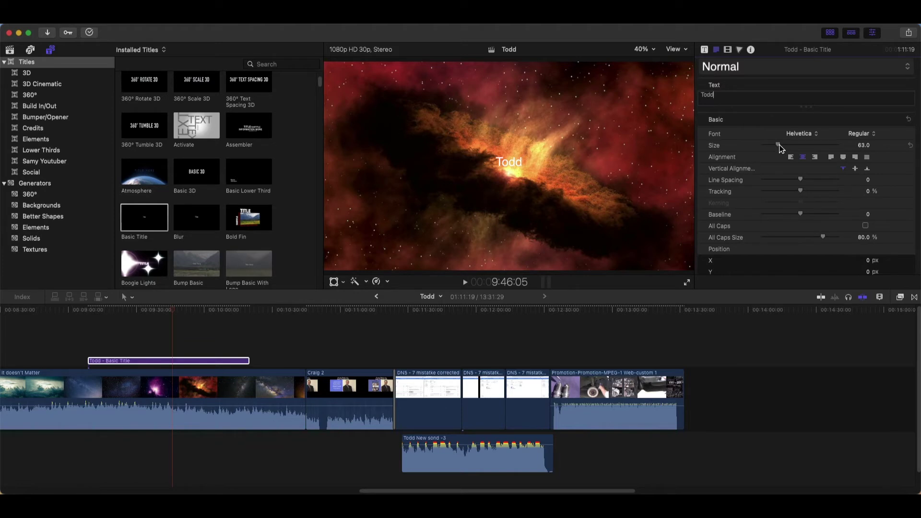
{"action": "left_click_drag", "start_coordinate": [779, 147], "coordinate": [839, 160]}
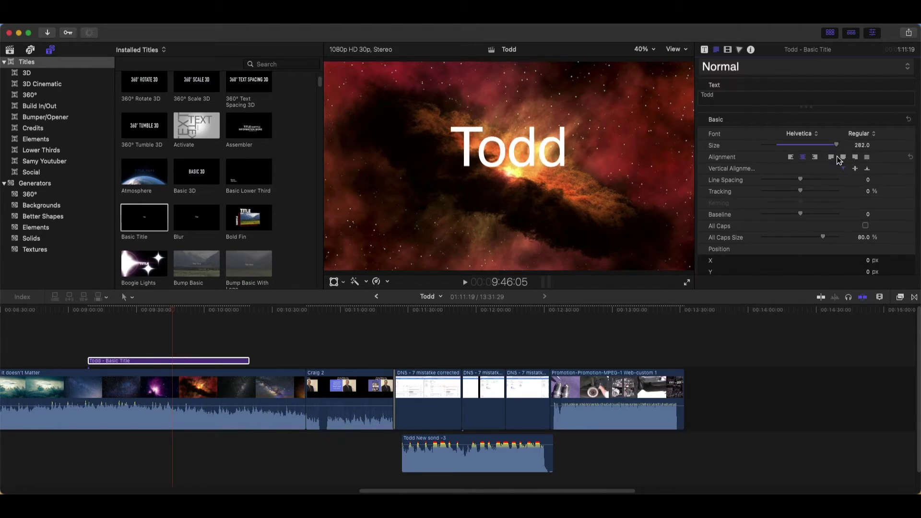
Set the title's face colour to blue and move the text toward the upper-left part of the frame.
{"action": "scroll", "coordinate": [816, 208], "scroll_direction": "down", "scroll_amount": 3}
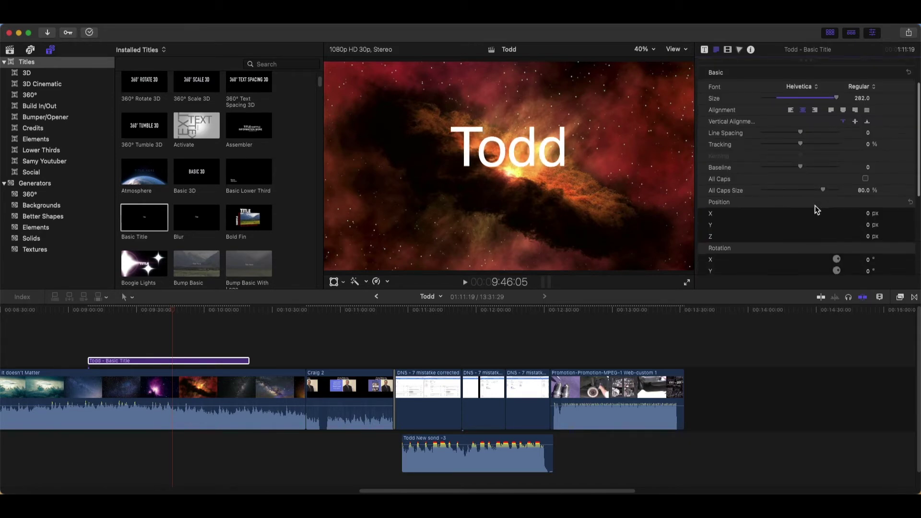
{"action": "scroll", "coordinate": [816, 210], "scroll_direction": "down", "scroll_amount": 9}
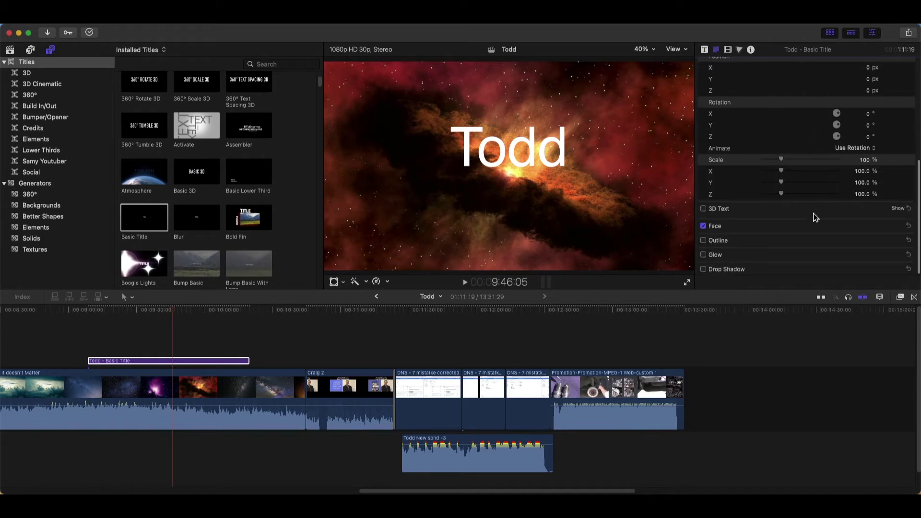
{"action": "left_click", "coordinate": [898, 226]}
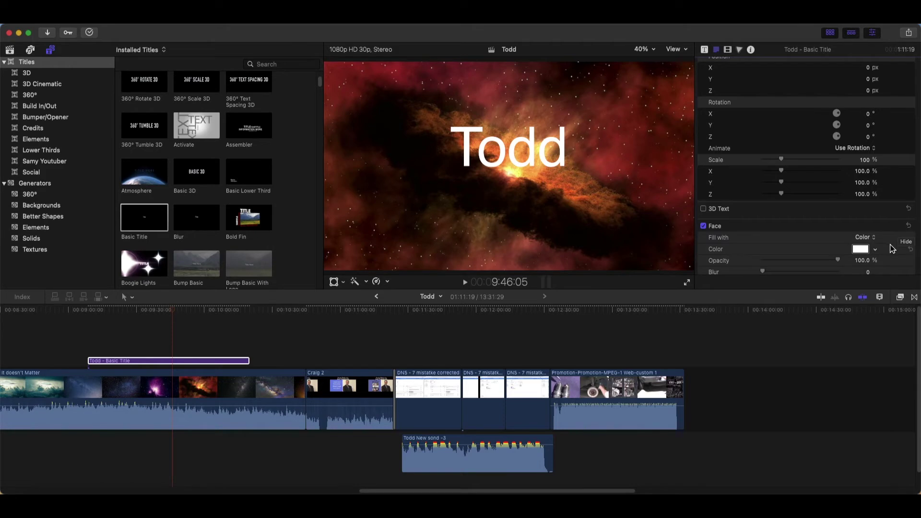
{"action": "scroll", "coordinate": [892, 248], "scroll_direction": "down", "scroll_amount": 1}
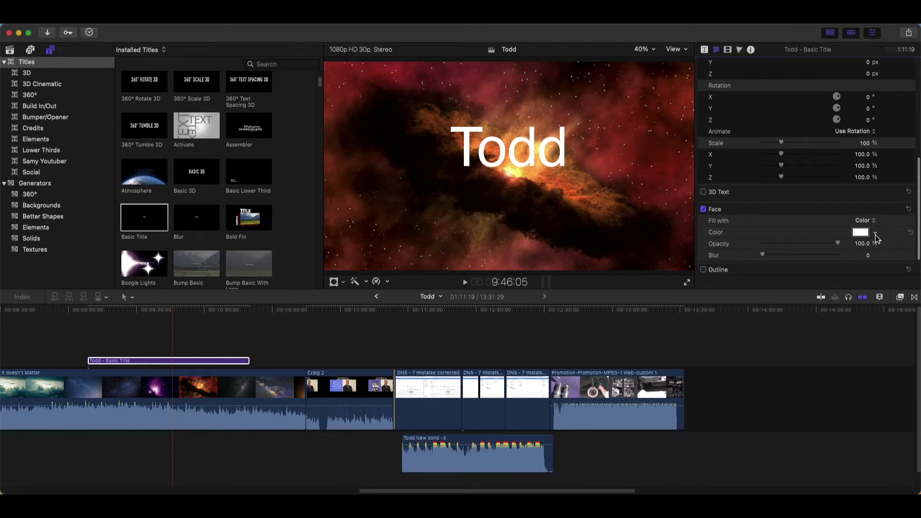
{"action": "left_click", "coordinate": [876, 236]}
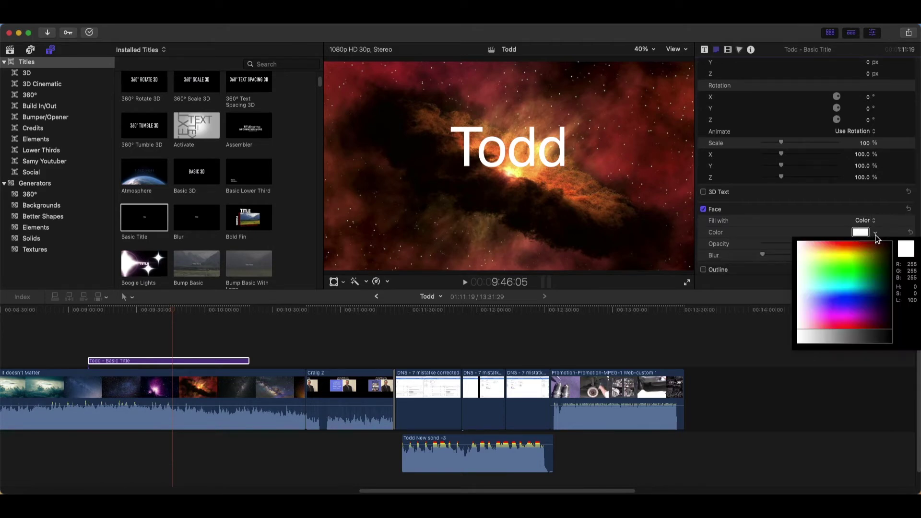
{"action": "left_click", "coordinate": [862, 305]}
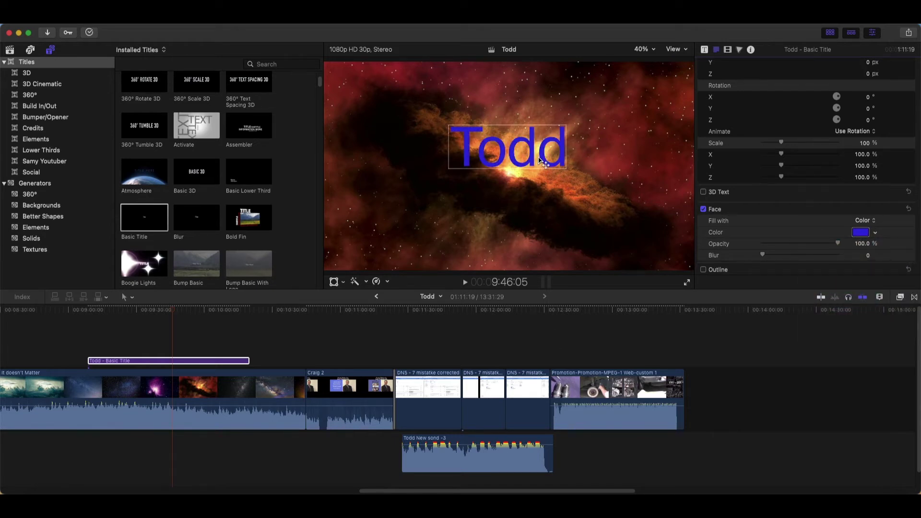
{"action": "left_click_drag", "start_coordinate": [545, 165], "coordinate": [457, 118]}
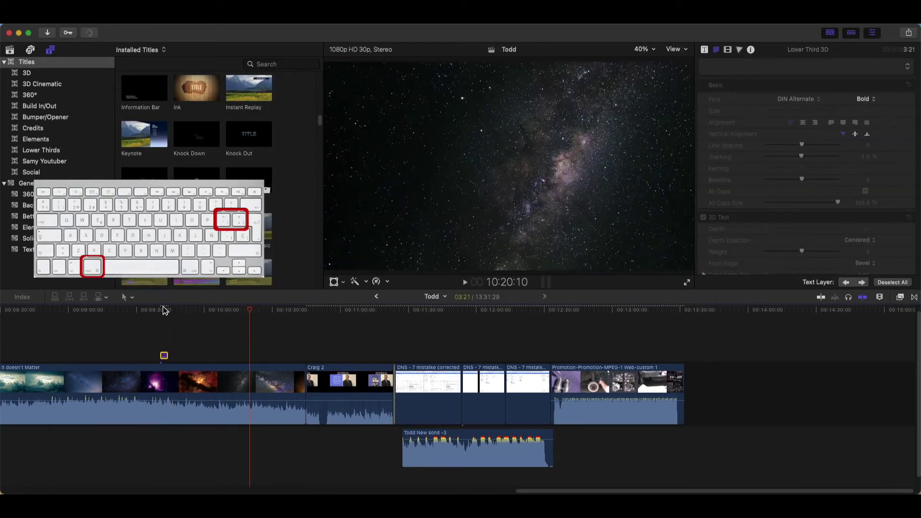
Extend the Lower Third 3D title above It doesn't Matter to 42:19 and select it with the playhead at 10:01:14.
{"action": "left_click", "coordinate": [161, 311]}
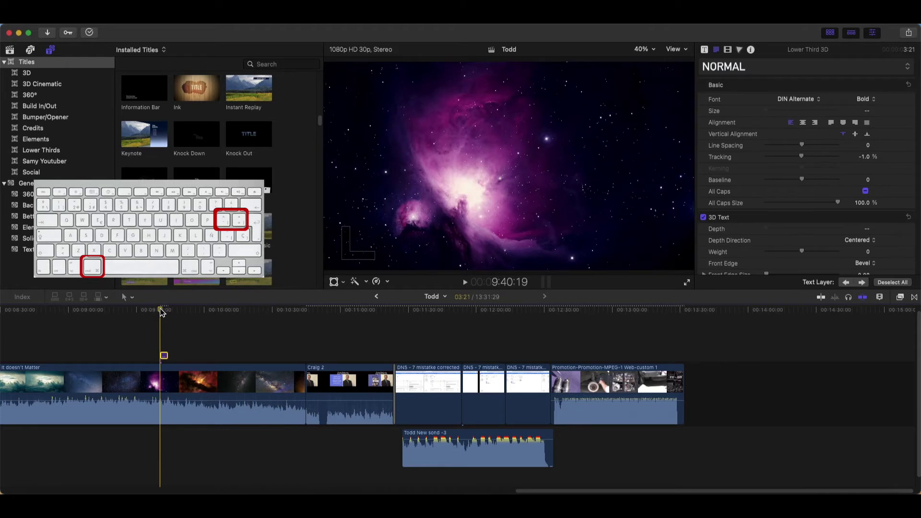
{"action": "key", "text": "super+plus"}
{"action": "key", "text": "super+plus"}
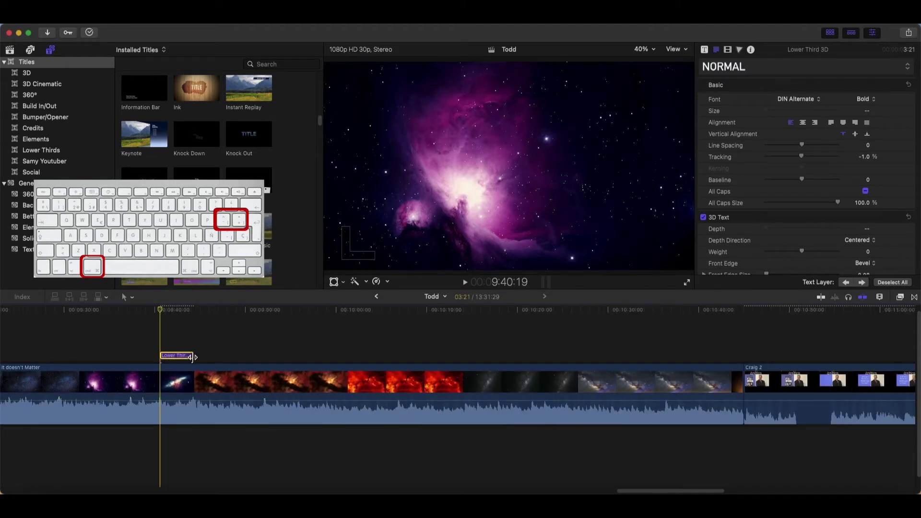
{"action": "left_click_drag", "start_coordinate": [192, 357], "coordinate": [544, 356]}
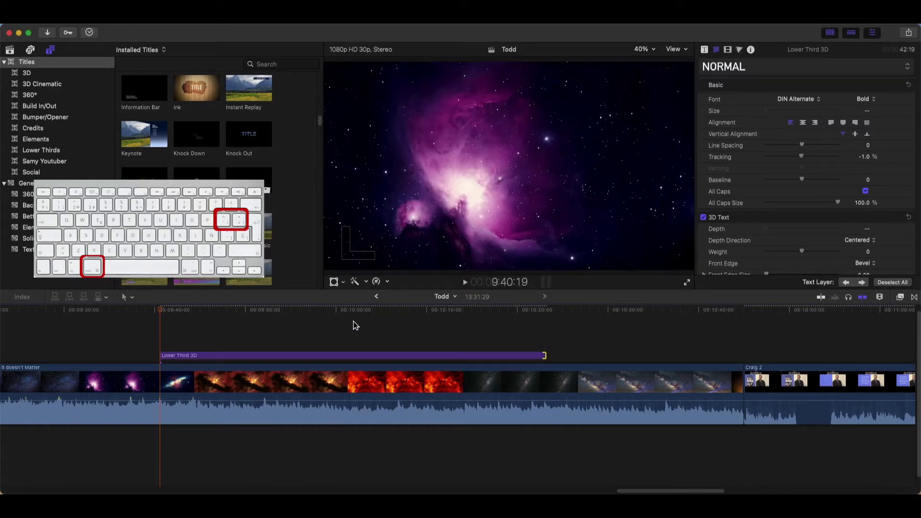
{"action": "left_click", "coordinate": [353, 310]}
{"action": "left_click", "coordinate": [368, 356]}
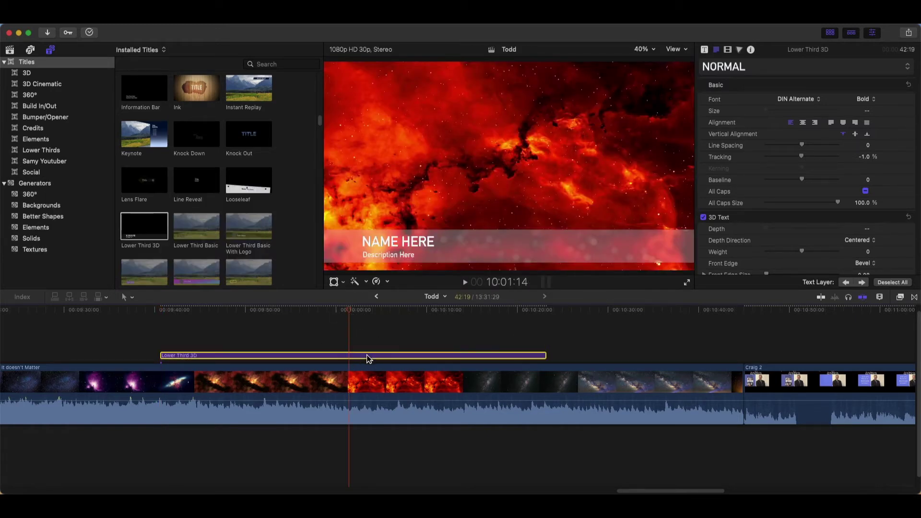
Move the Name Here and Description Here lines together above the lower-third bar, with Name Here at about X -455, Y -144 px.
{"action": "left_click", "coordinate": [430, 249]}
{"action": "left_click", "coordinate": [402, 256]}
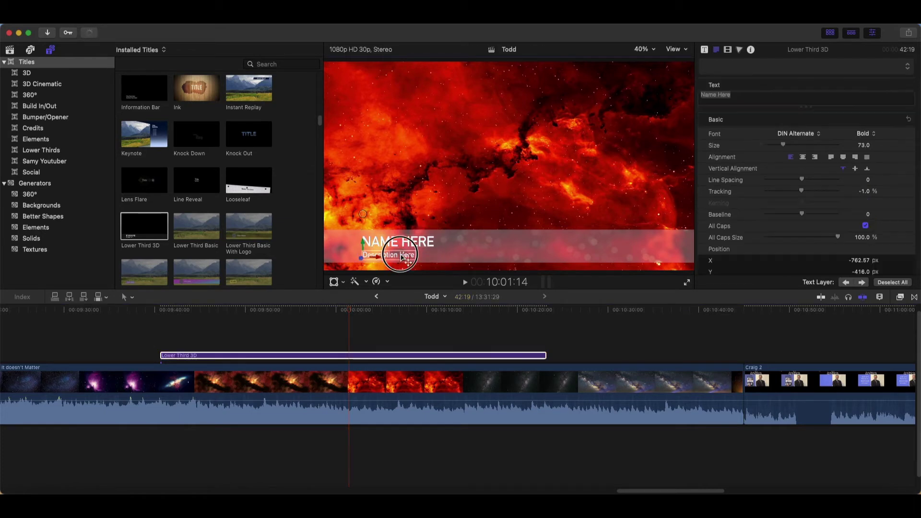
{"action": "left_click", "coordinate": [424, 247]}
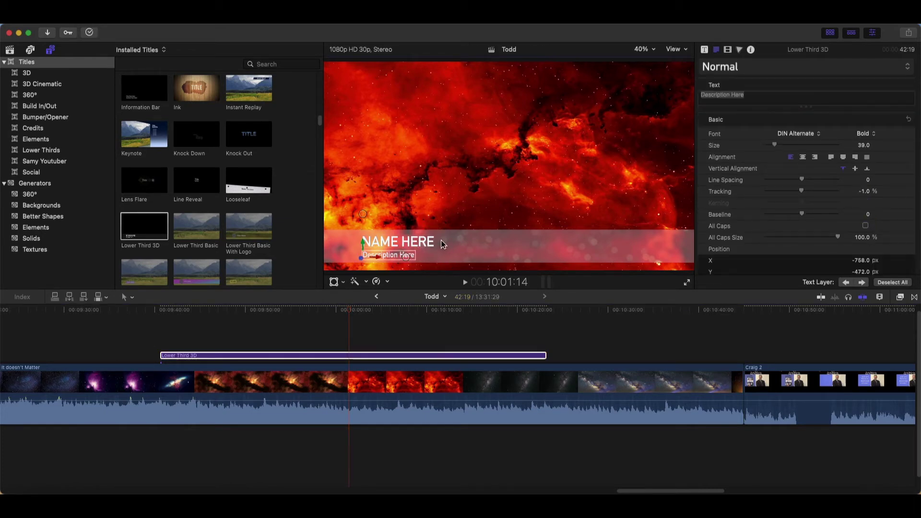
{"action": "left_click", "coordinate": [412, 259]}
{"action": "left_click_drag", "start_coordinate": [416, 254], "coordinate": [475, 193]}
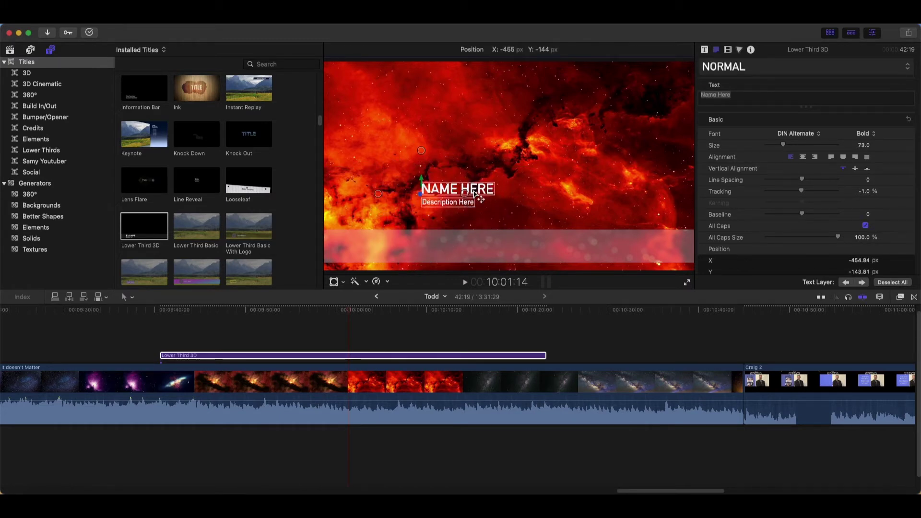
{"action": "left_click", "coordinate": [500, 219]}
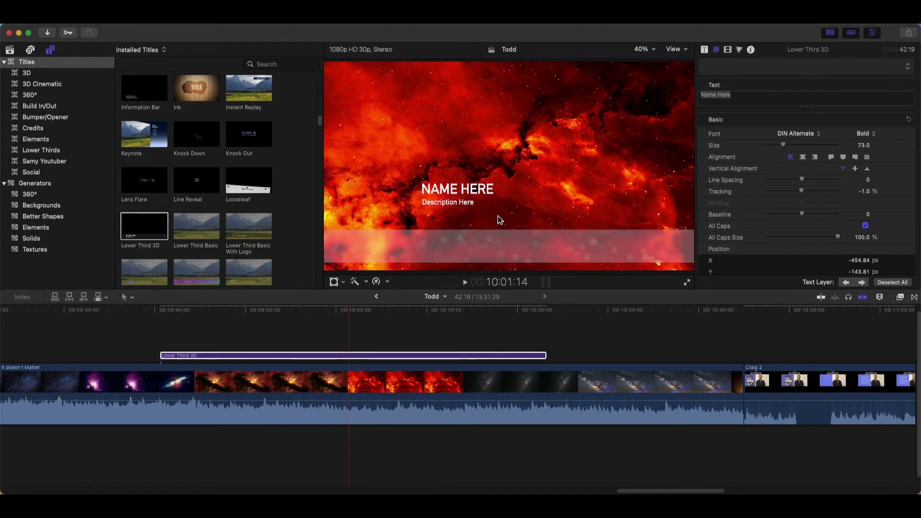
Move Description Here separately to about X 295, Y 14 px and shift Name Here up and to the left in the frame.
{"action": "left_click", "coordinate": [470, 208]}
{"action": "left_click_drag", "start_coordinate": [451, 214], "coordinate": [599, 145]}
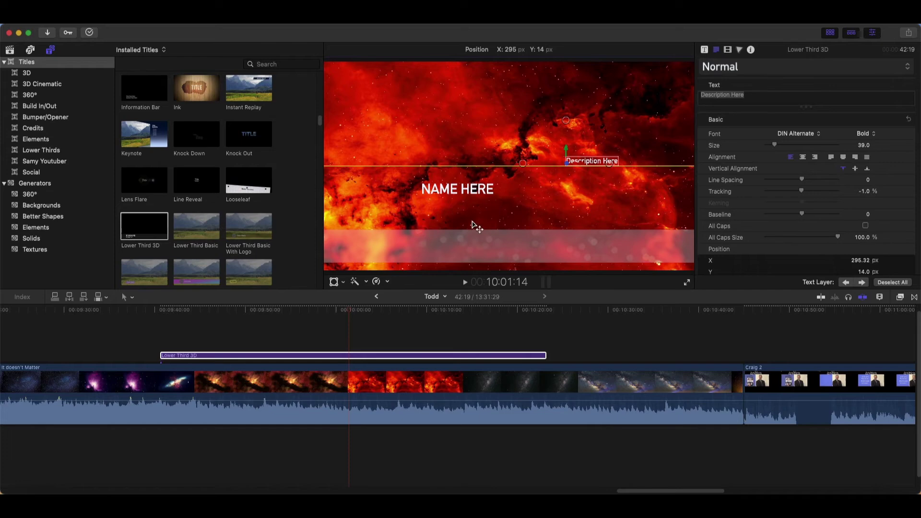
{"action": "left_click", "coordinate": [469, 191]}
{"action": "left_click_drag", "start_coordinate": [469, 194], "coordinate": [407, 173]}
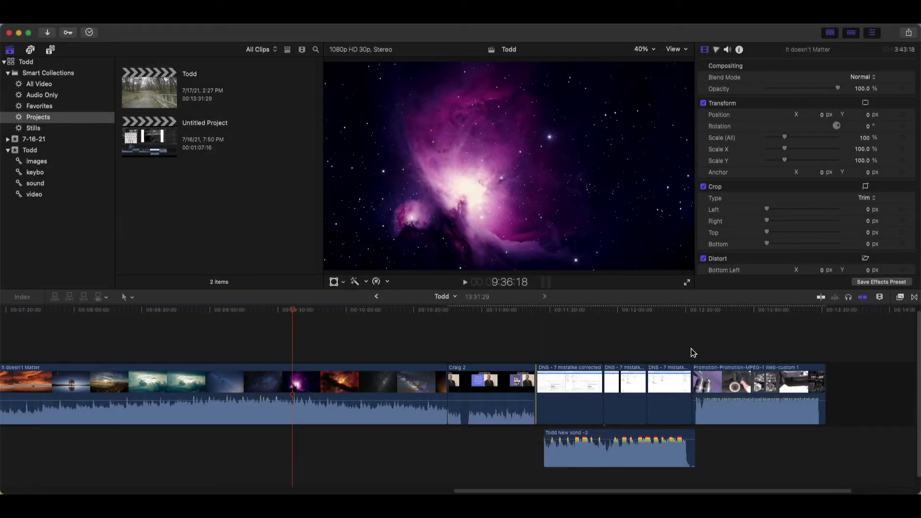
Show the installed transitions and trim the start of the It doesn't Matter clip.
{"action": "left_click", "coordinate": [915, 298]}
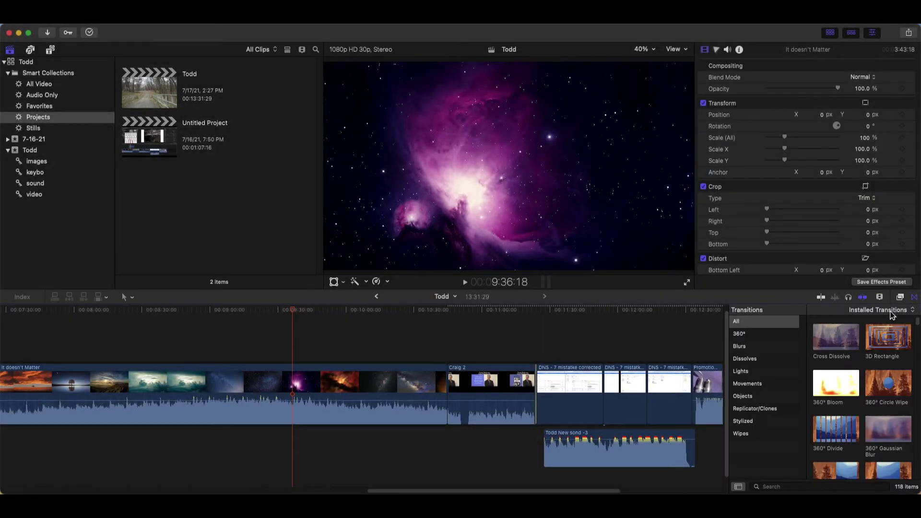
{"action": "mouse_move", "coordinate": [857, 329]}
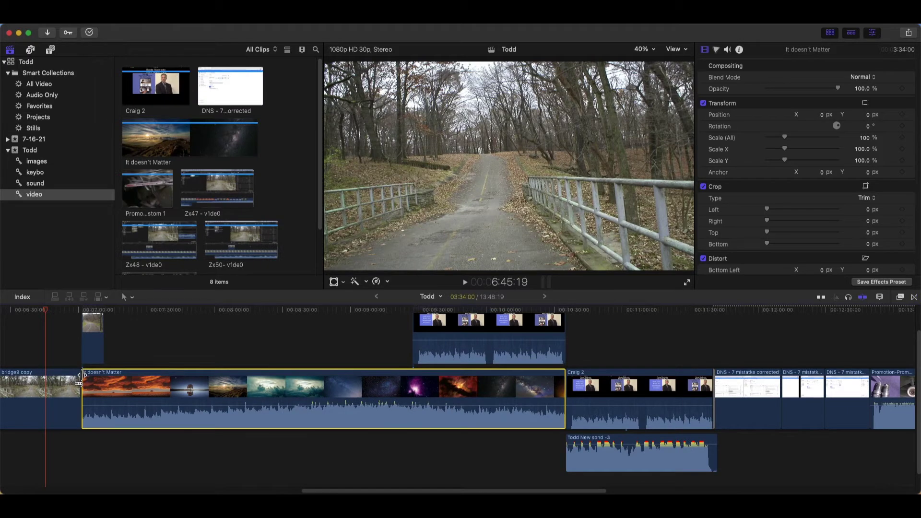
{"action": "left_click_drag", "start_coordinate": [87, 379], "coordinate": [114, 373]}
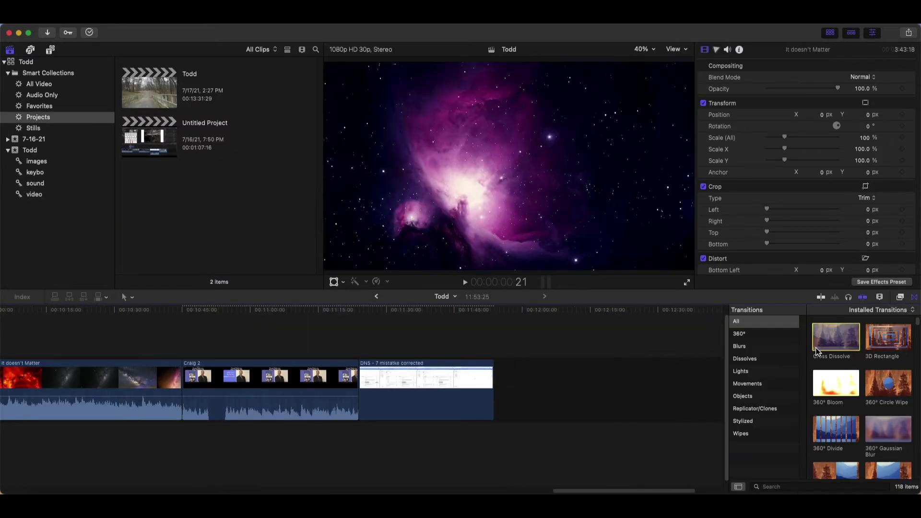
Add a Cross Dissolve between It doesn't Matter and Craig 2 and another at the end of the DNS clip, and scrub through the footage.
{"action": "left_click_drag", "start_coordinate": [831, 336], "coordinate": [182, 392]}
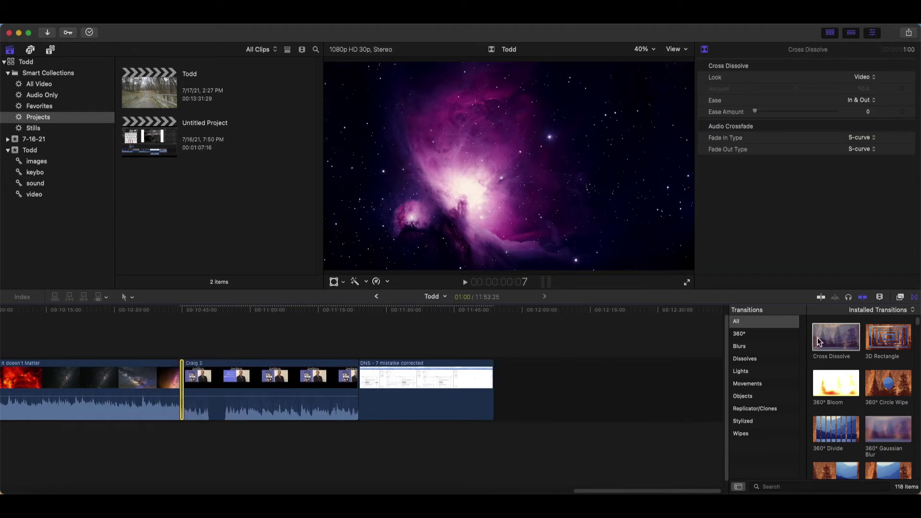
{"action": "left_click", "coordinate": [492, 391]}
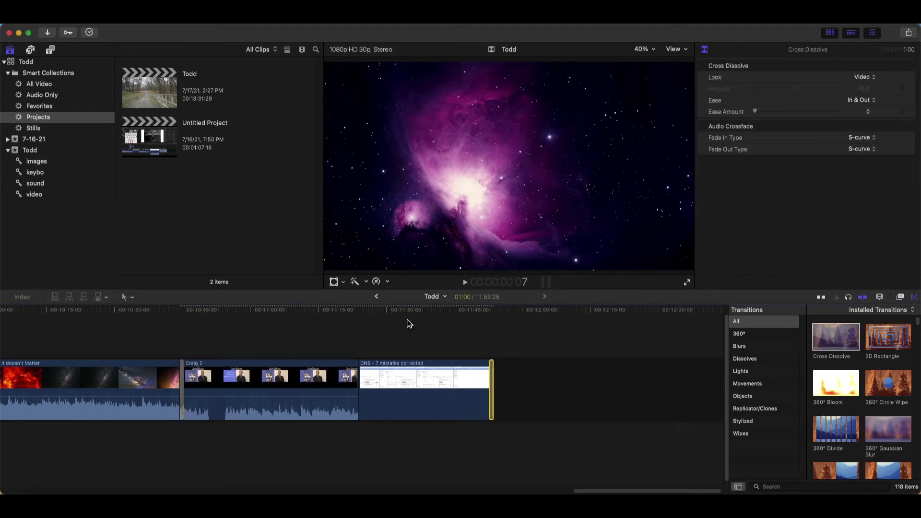
{"action": "left_click_drag", "start_coordinate": [173, 313], "coordinate": [189, 315]}
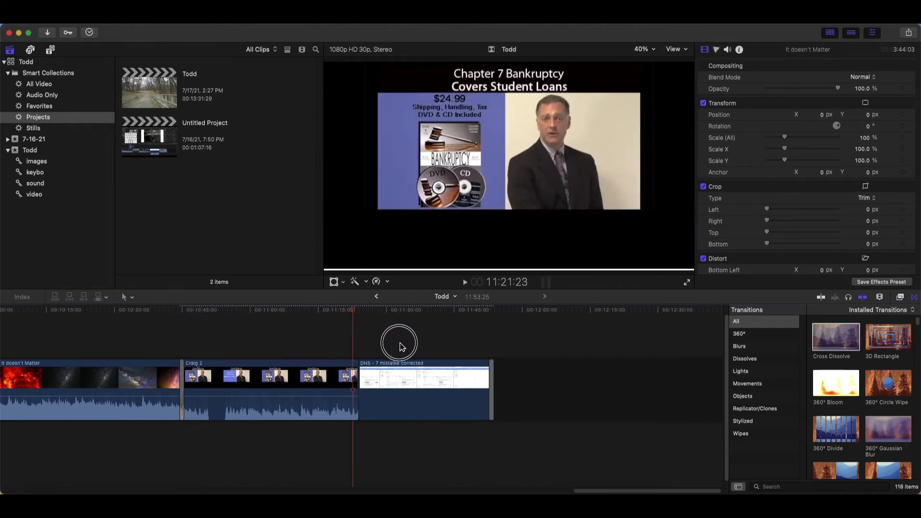
{"action": "left_click", "coordinate": [483, 352]}
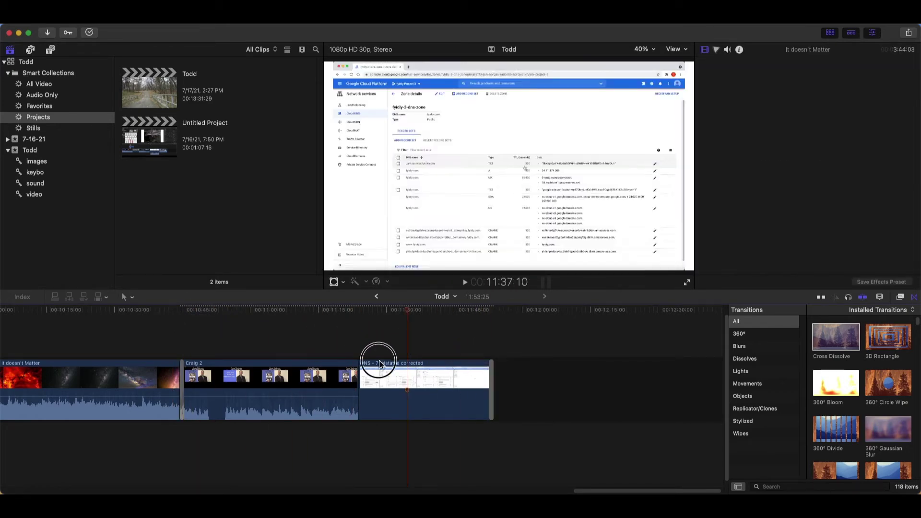
{"action": "left_click", "coordinate": [190, 367]}
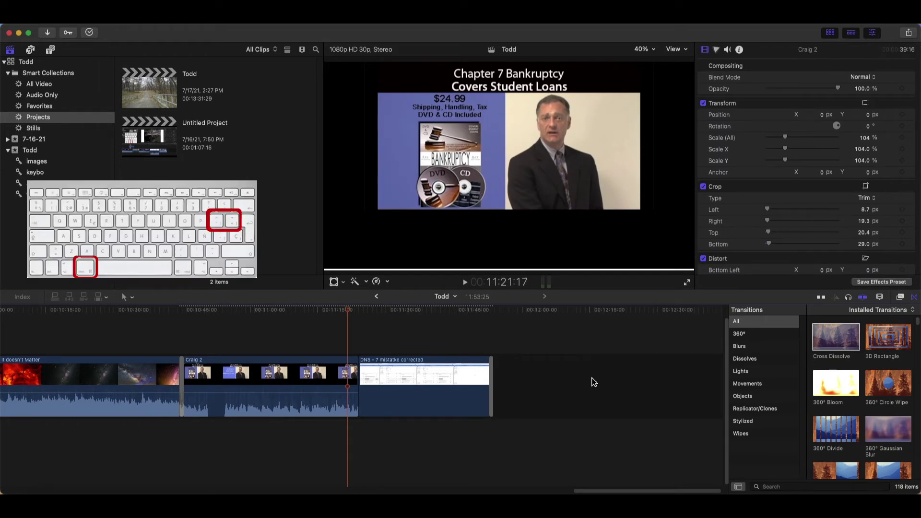
Lengthen the Cross Dissolve between It doesn't Matter and Craig 2 to about 18:15.
{"action": "key", "text": "super+equal"}
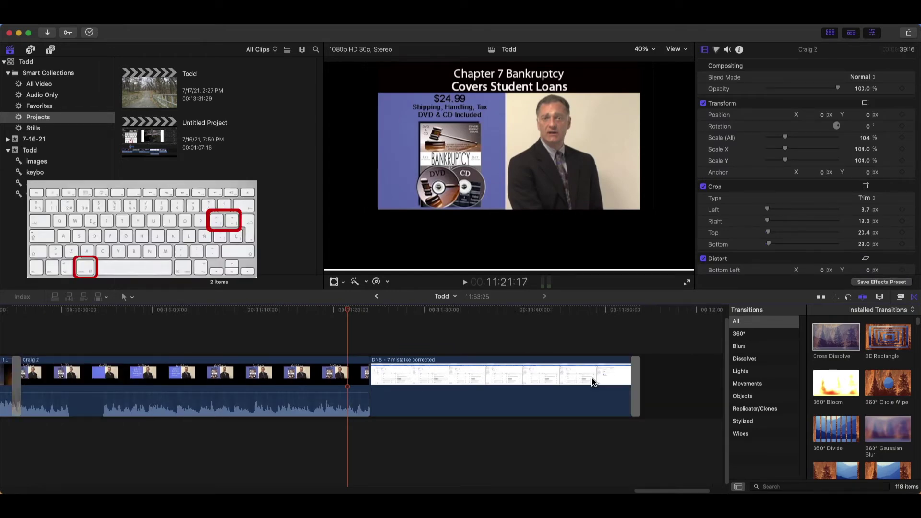
{"action": "key", "text": "super+equal"}
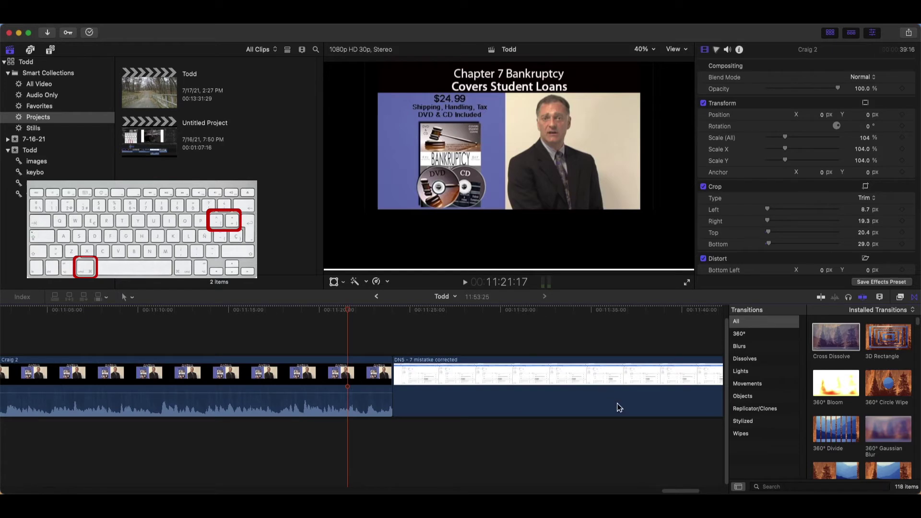
{"action": "scroll", "coordinate": [679, 492], "scroll_direction": "left", "scroll_amount": 10}
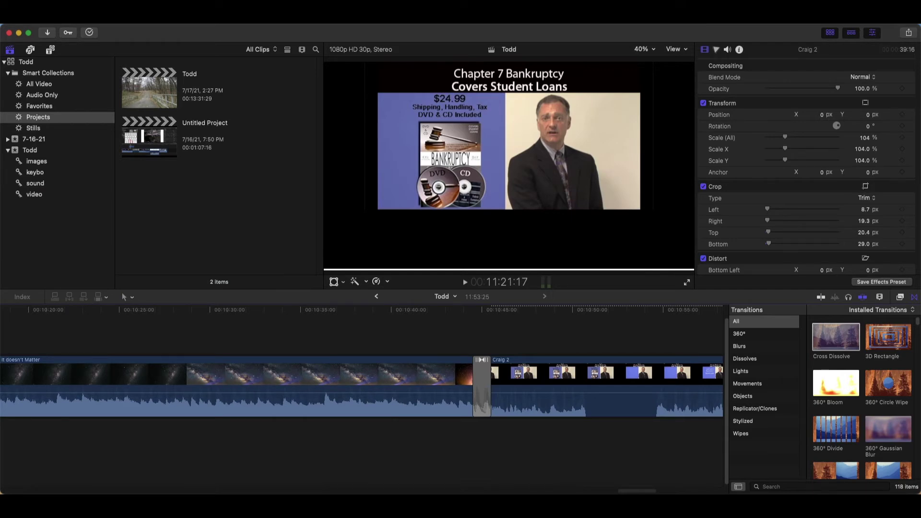
{"action": "left_click", "coordinate": [489, 386]}
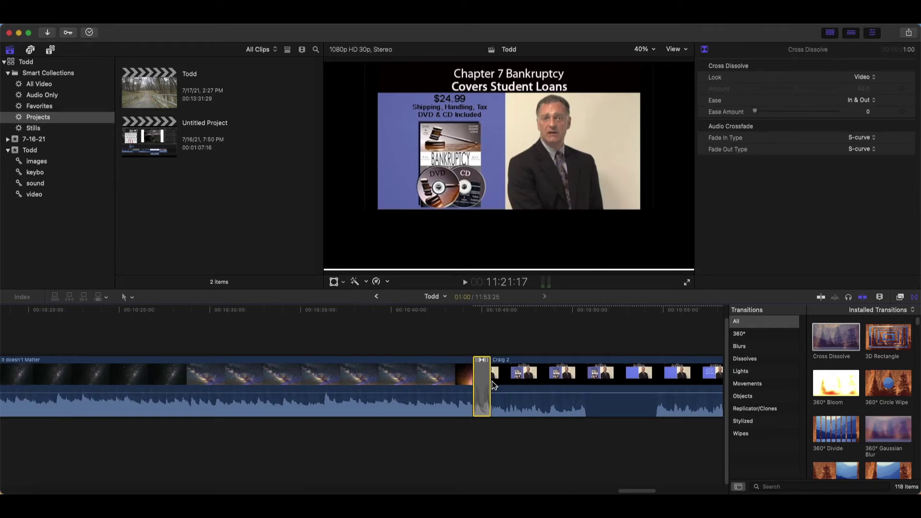
{"action": "left_click_drag", "start_coordinate": [491, 383], "coordinate": [647, 377]}
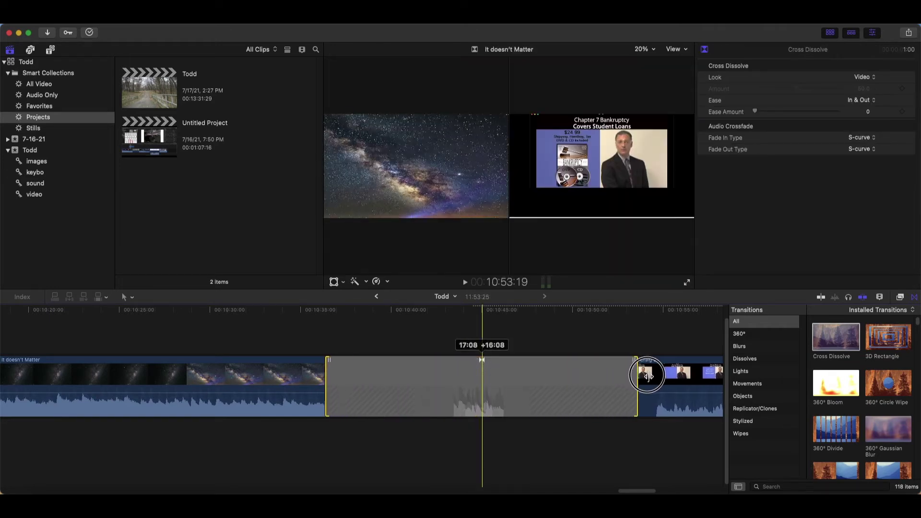
{"action": "left_click_drag", "start_coordinate": [631, 489], "coordinate": [699, 487]}
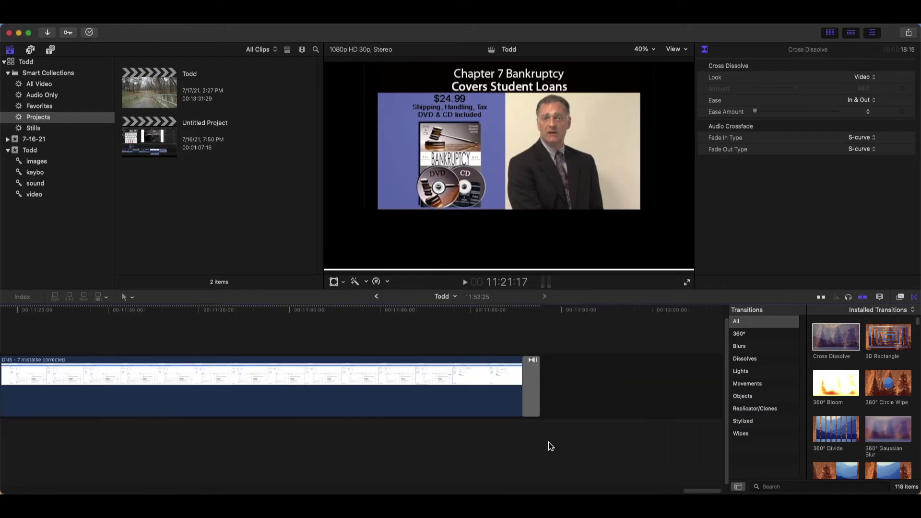
Lengthen the Cross Dissolve at the end of the DNS clip to about 13:27.
{"action": "left_click_drag", "start_coordinate": [528, 384], "coordinate": [290, 428]}
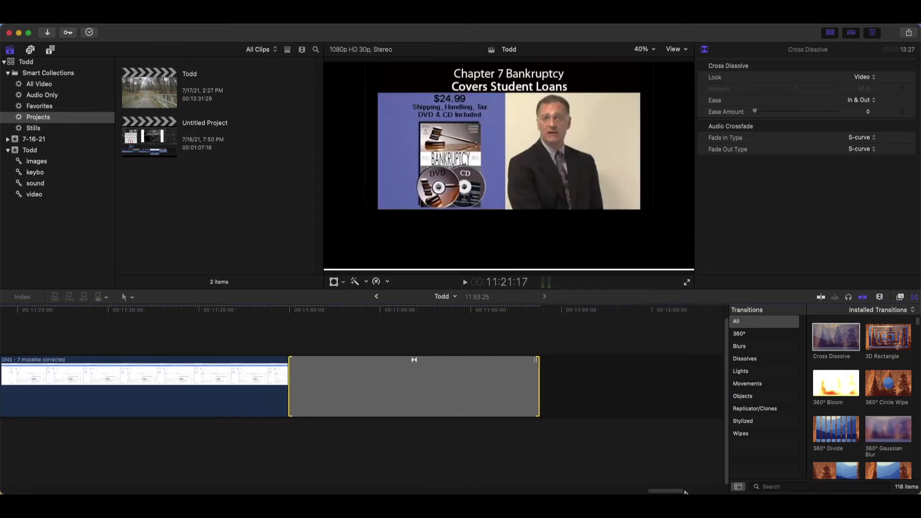
{"action": "left_click_drag", "start_coordinate": [685, 491], "coordinate": [594, 489]}
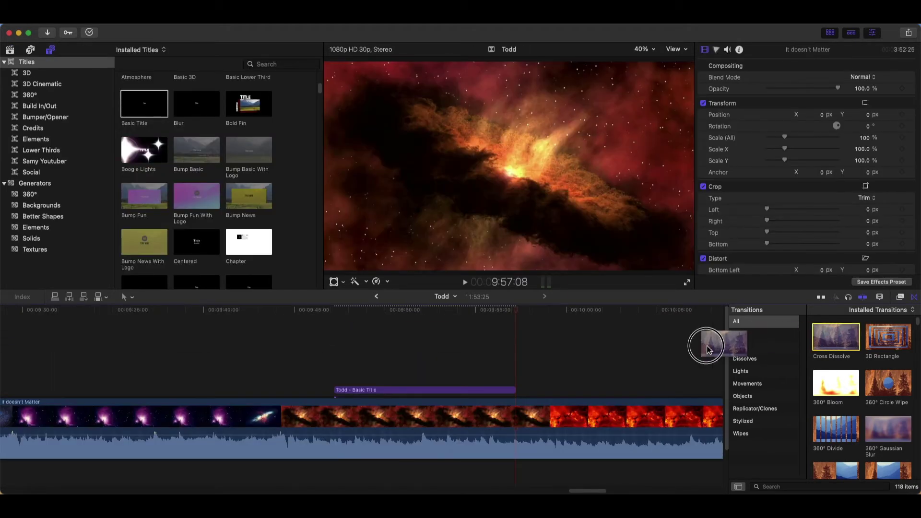
Apply a Cross Dissolve to both ends of the Basic Title clip and scrub through it to preview the fades.
{"action": "left_click_drag", "start_coordinate": [723, 340], "coordinate": [485, 393]}
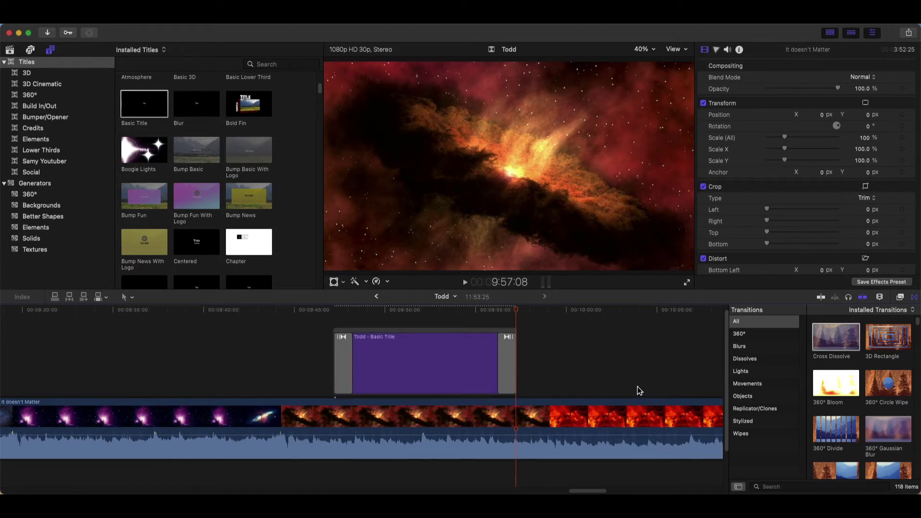
{"action": "left_click", "coordinate": [311, 312]}
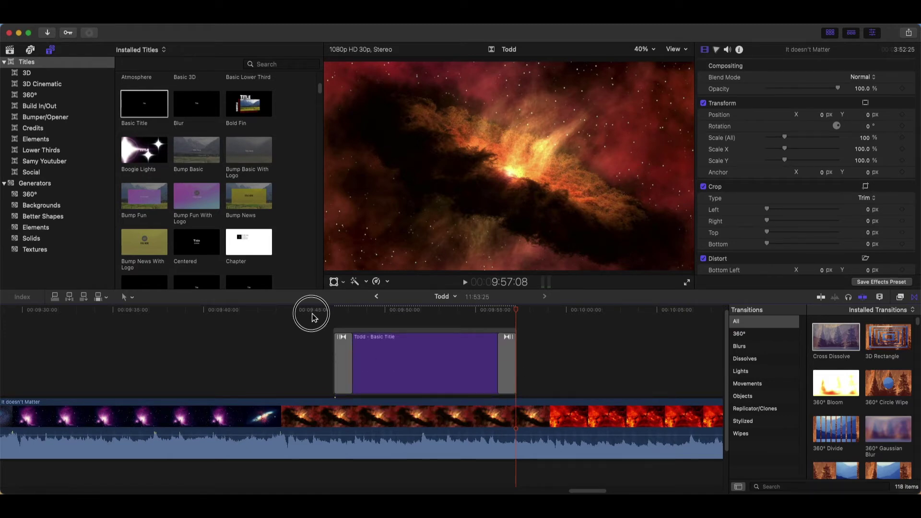
{"action": "left_click", "coordinate": [315, 312]}
{"action": "left_click_drag", "start_coordinate": [316, 313], "coordinate": [537, 325]}
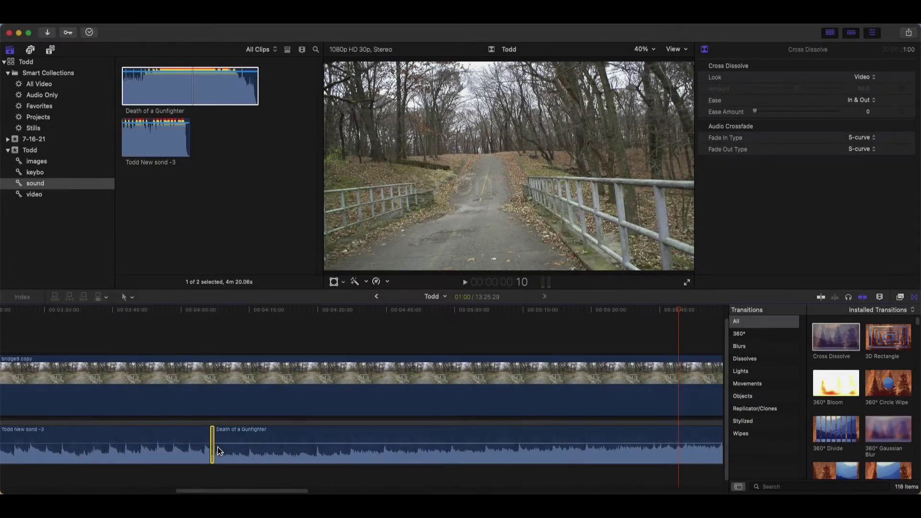
Lengthen the Cross Dissolve between the two adjoining audio clips to about 17:20.
{"action": "key", "text": "super+equal"}
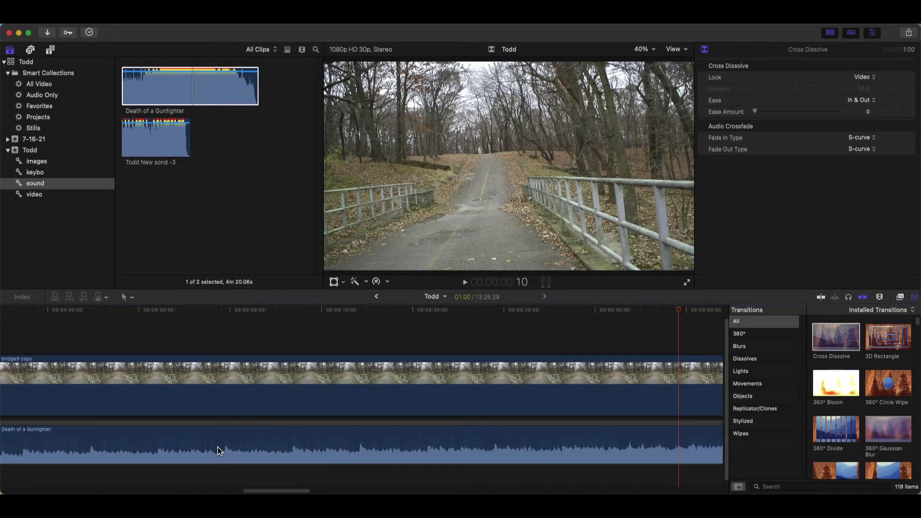
{"action": "scroll", "coordinate": [247, 488], "scroll_direction": "left", "scroll_amount": 10}
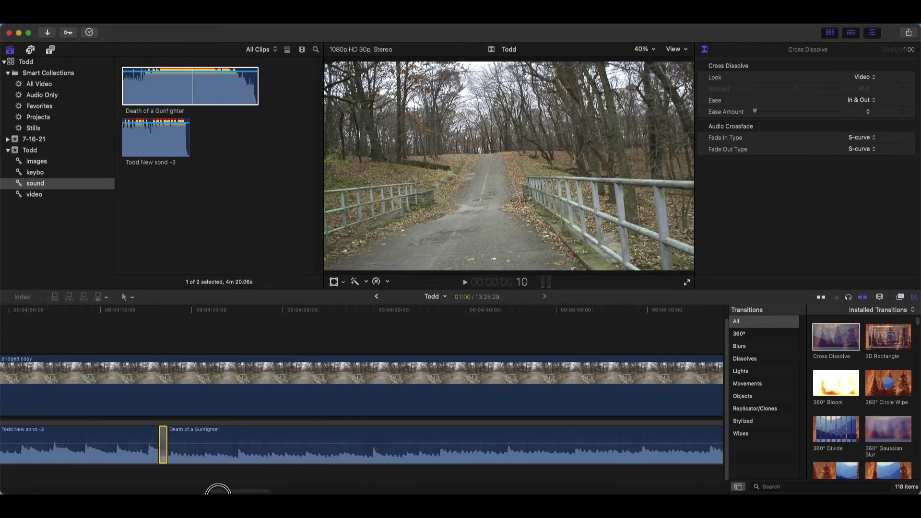
{"action": "left_click_drag", "start_coordinate": [172, 445], "coordinate": [248, 451]}
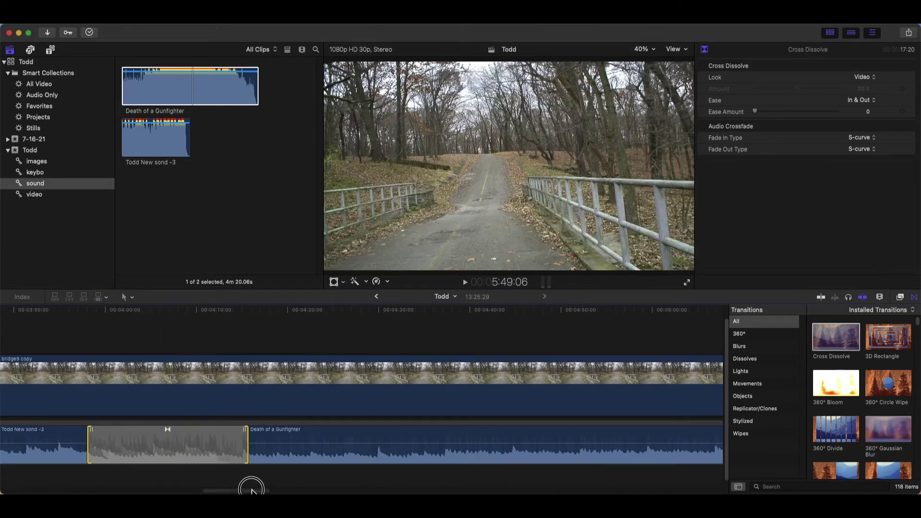
{"action": "left_click_drag", "start_coordinate": [252, 489], "coordinate": [237, 488]}
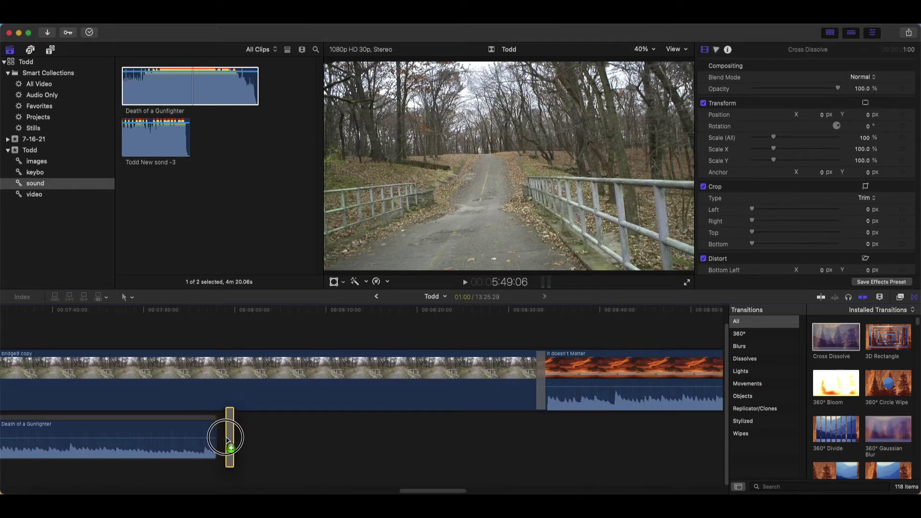
Add a Cross Dissolve at the end of the Death of a Gunfighter clip and lengthen it toward the clip's start.
{"action": "left_click_drag", "start_coordinate": [226, 437], "coordinate": [214, 439]}
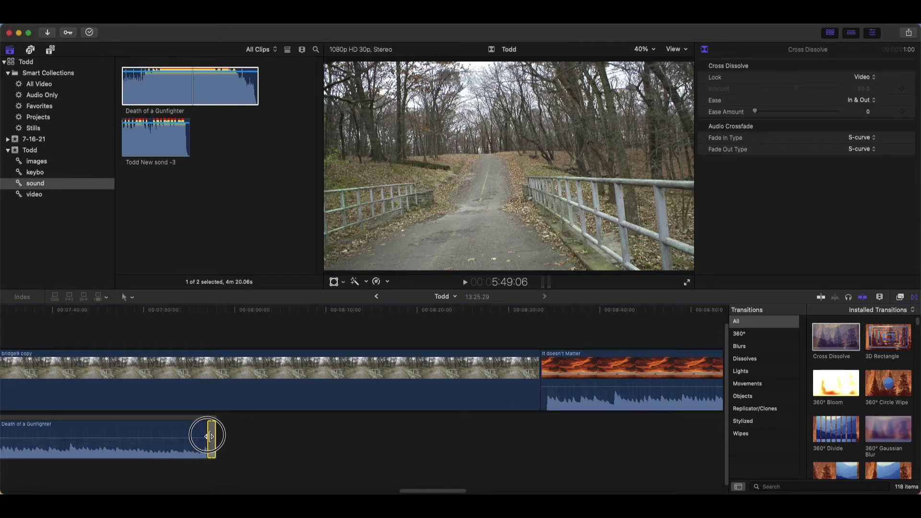
{"action": "left_click_drag", "start_coordinate": [210, 438], "coordinate": [140, 438]}
{"action": "key", "text": "super+minus"}
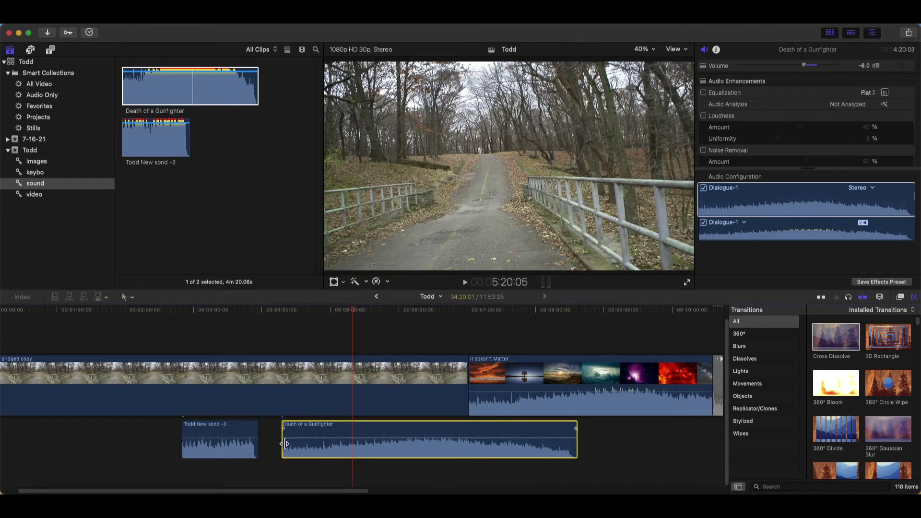
Trim the start and the end of the Death of a Gunfighter clip to a duration of about 3:51.
{"action": "left_click_drag", "start_coordinate": [286, 446], "coordinate": [299, 445]}
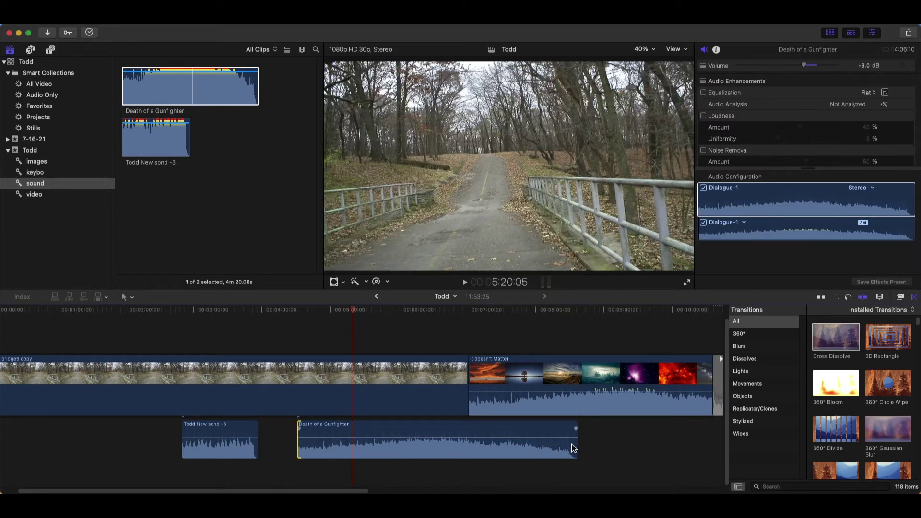
{"action": "left_click_drag", "start_coordinate": [576, 446], "coordinate": [555, 441]}
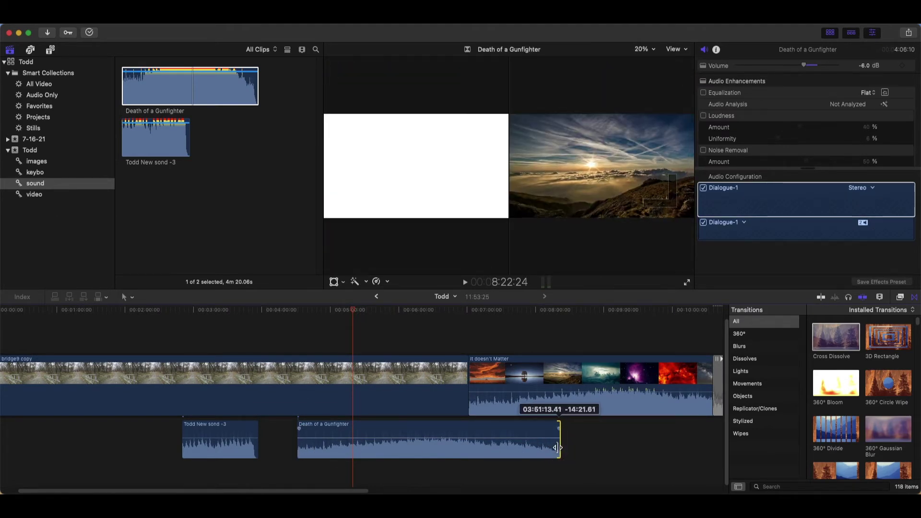
{"action": "key", "text": "super+t"}
Widen the audio Cross Dissolve leading into Death of a Gunfighter to about 17:20.
{"action": "key", "text": "super+plus"}
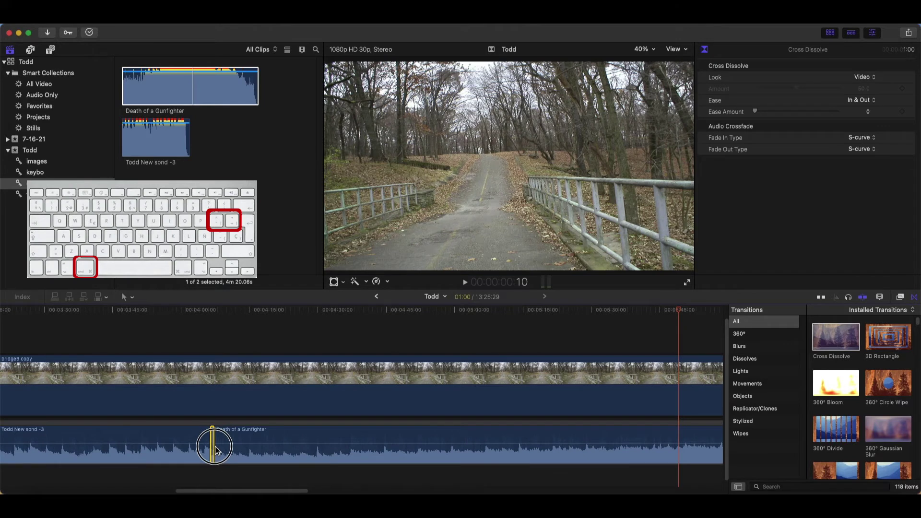
{"action": "left_click_drag", "start_coordinate": [215, 450], "coordinate": [218, 451]}
{"action": "key", "text": "super+plus"}
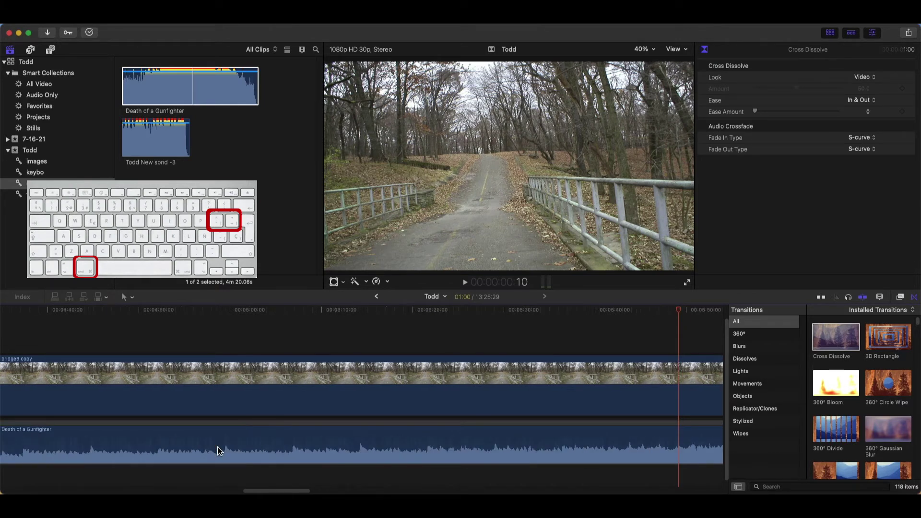
{"action": "left_click_drag", "start_coordinate": [260, 489], "coordinate": [220, 489]}
{"action": "left_click", "coordinate": [169, 446]}
{"action": "left_click_drag", "start_coordinate": [174, 446], "coordinate": [249, 451]}
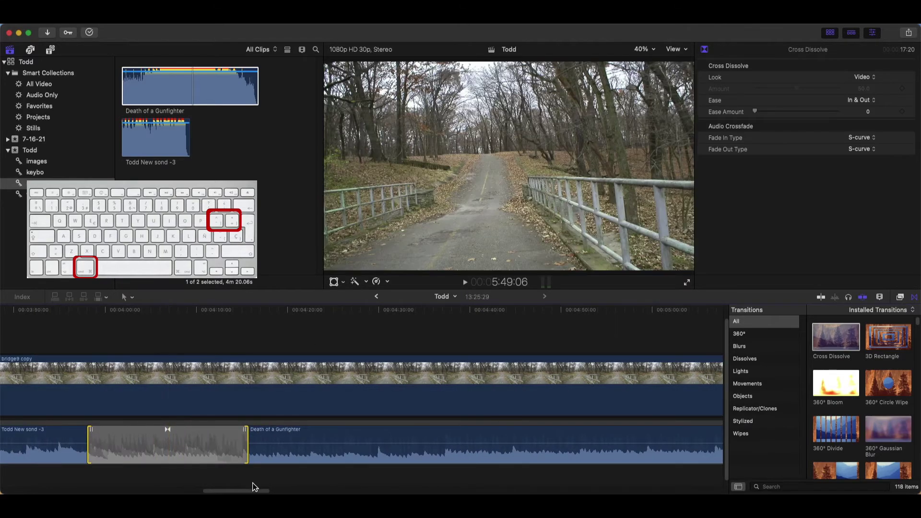
{"action": "scroll", "coordinate": [255, 487], "scroll_direction": "left", "scroll_amount": 1}
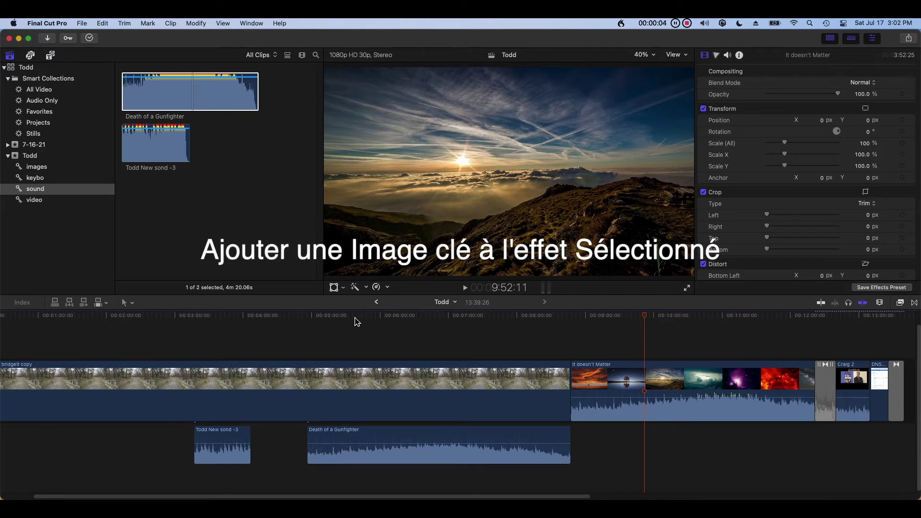
Add a volume keyframe to the Death of a Gunfighter clip near its start, at 5:06:08 on the timeline.
{"action": "left_click", "coordinate": [356, 322]}
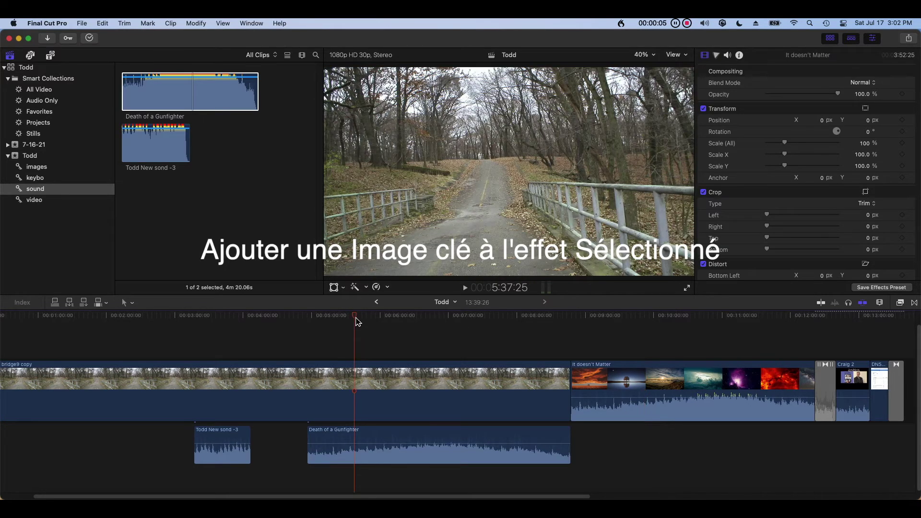
{"action": "left_click", "coordinate": [382, 459]}
{"action": "left_click", "coordinate": [318, 324]}
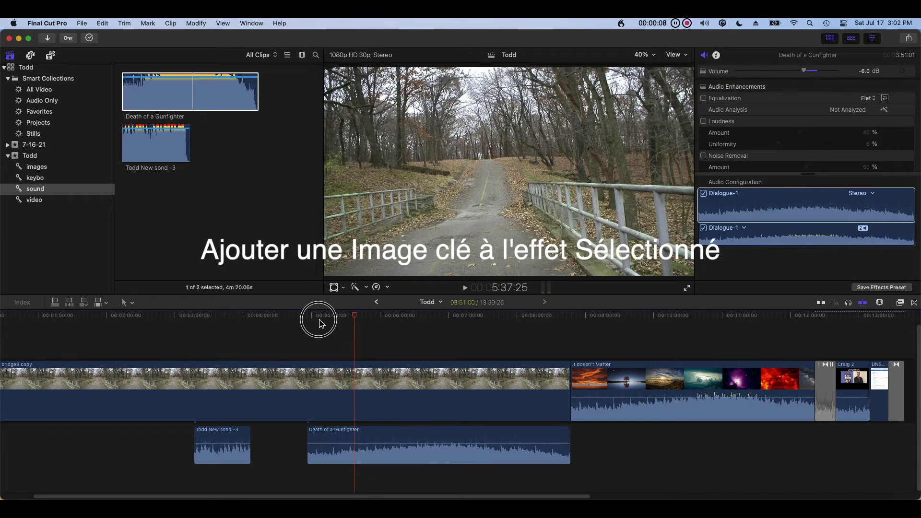
{"action": "left_click", "coordinate": [372, 438]}
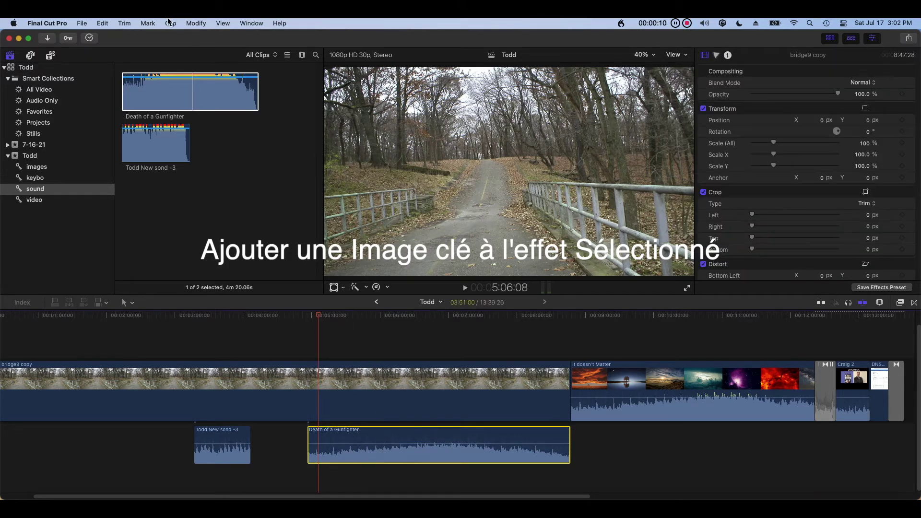
{"action": "left_click", "coordinate": [191, 24]}
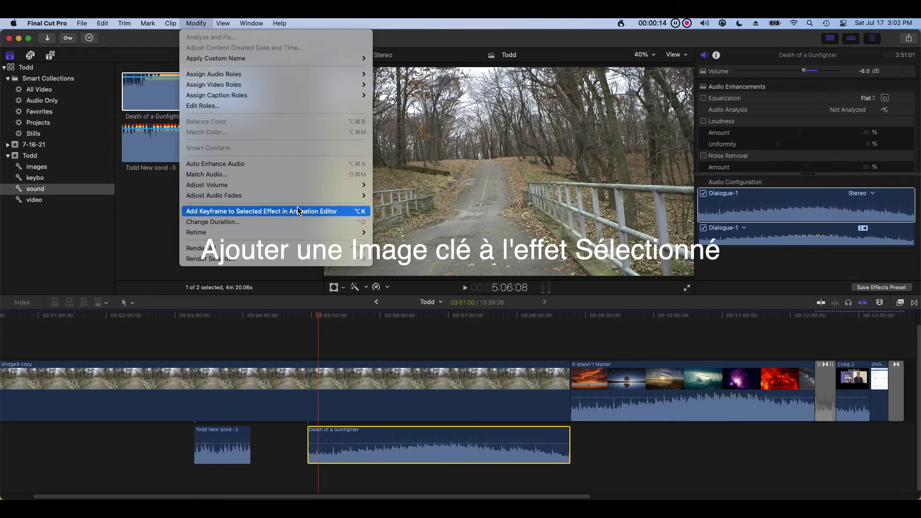
{"action": "left_click", "coordinate": [336, 213]}
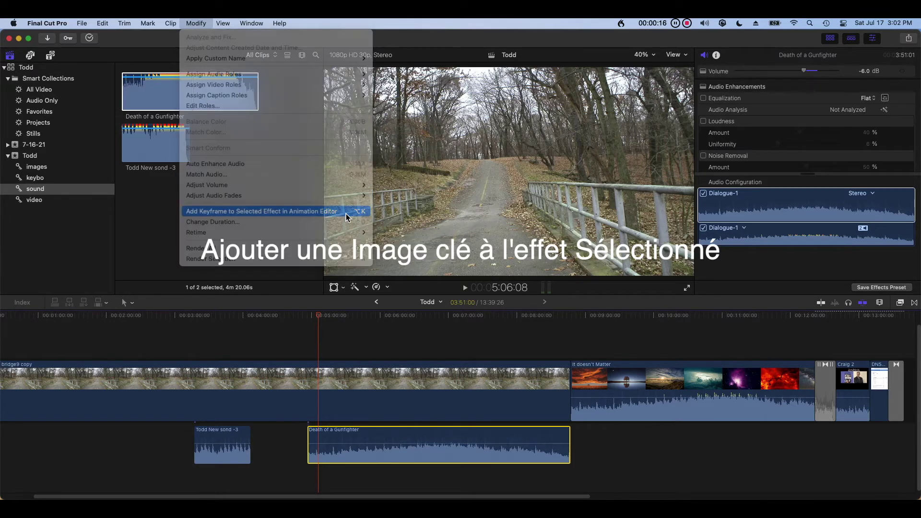
Add a second volume keyframe to the Death of a Gunfighter clip at 5:36:04 on the timeline.
{"action": "left_click", "coordinate": [355, 325]}
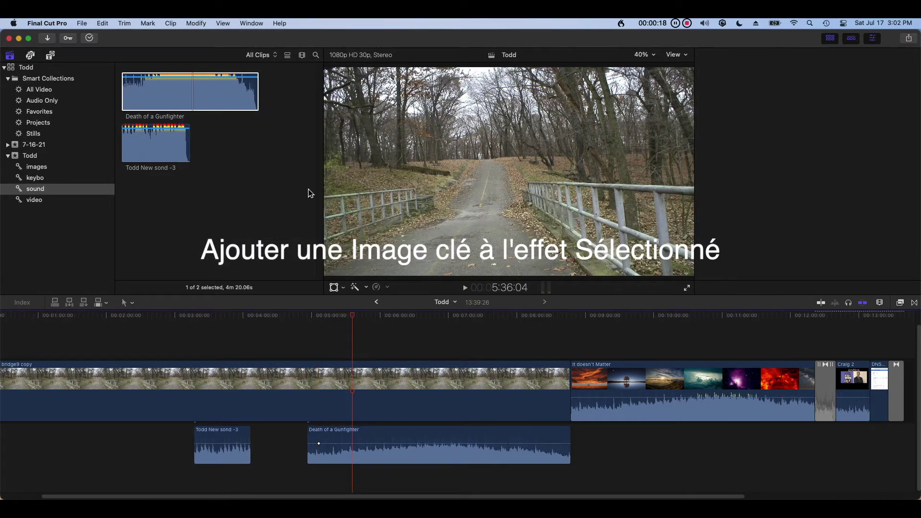
{"action": "left_click", "coordinate": [196, 23]}
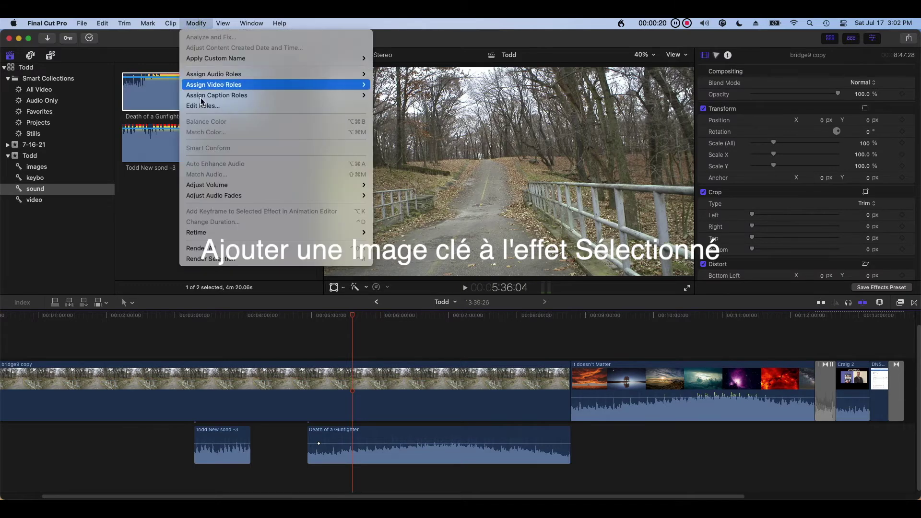
{"action": "left_click", "coordinate": [389, 444]}
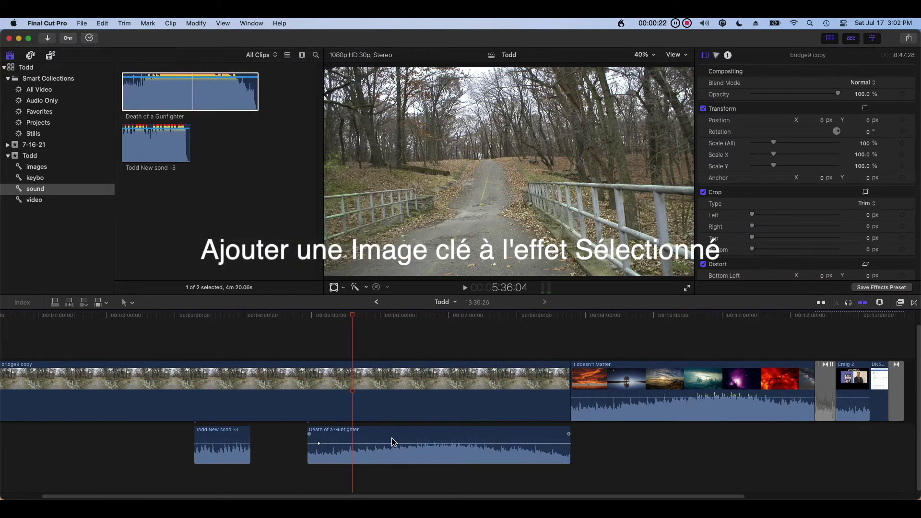
{"action": "left_click", "coordinate": [393, 440]}
{"action": "left_click", "coordinate": [196, 24]}
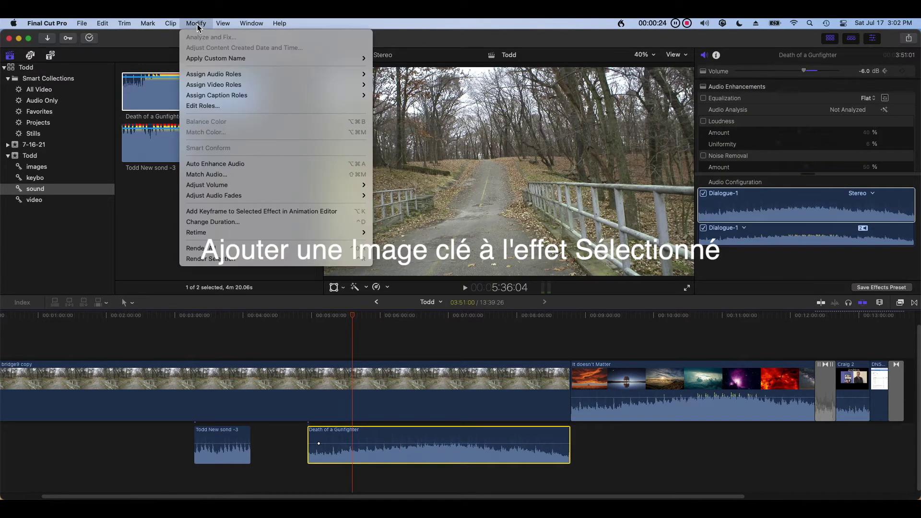
{"action": "left_click", "coordinate": [246, 212]}
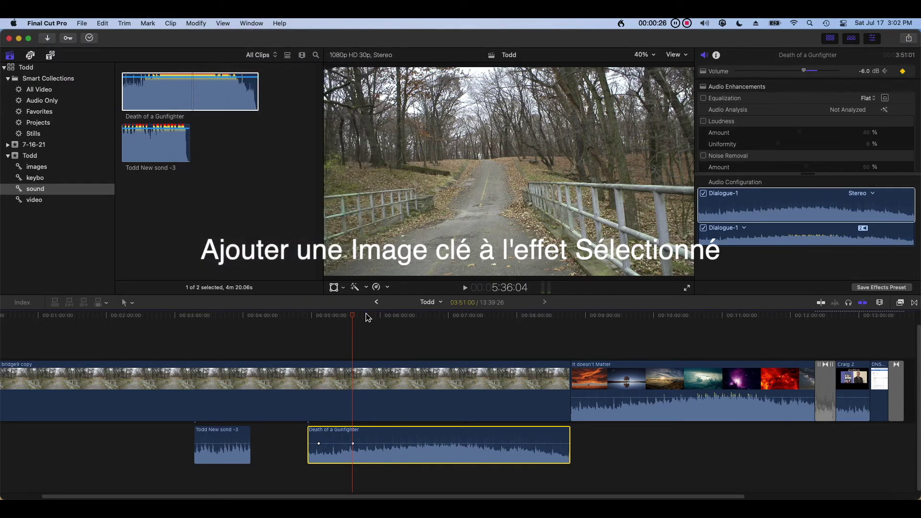
Move the playhead to just before the 7:00 mark, above the Death of a Gunfighter clip.
{"action": "left_click", "coordinate": [436, 323]}
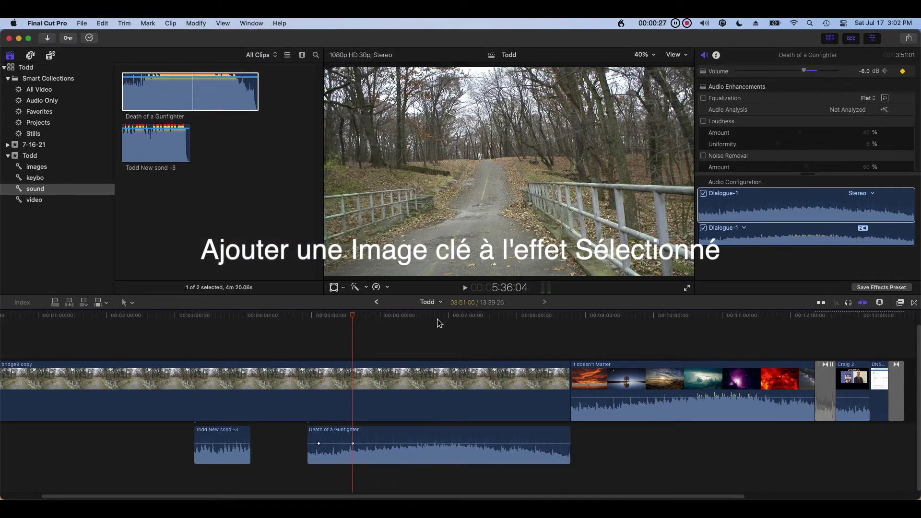
Add a volume keyframe to the Death of a Gunfighter audio clip at 6:49:10.
{"action": "left_click", "coordinate": [421, 439]}
{"action": "left_click", "coordinate": [196, 24]}
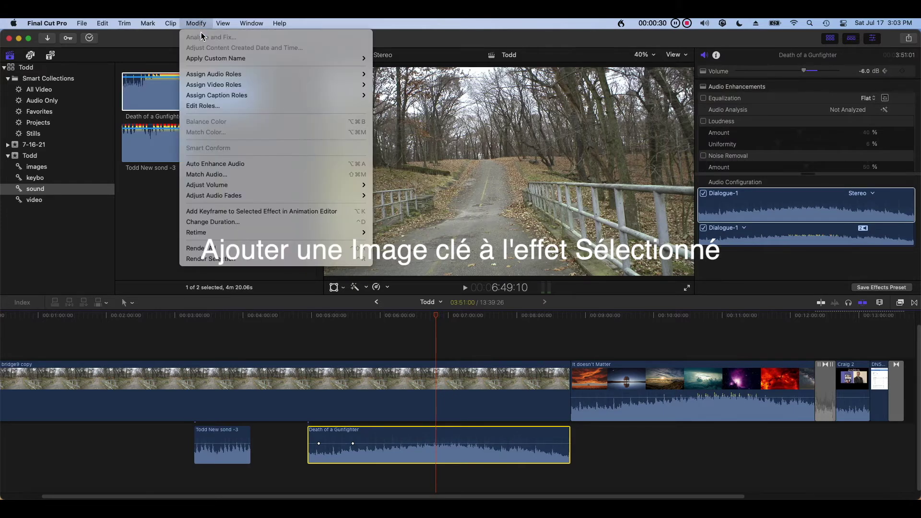
{"action": "left_click", "coordinate": [247, 211]}
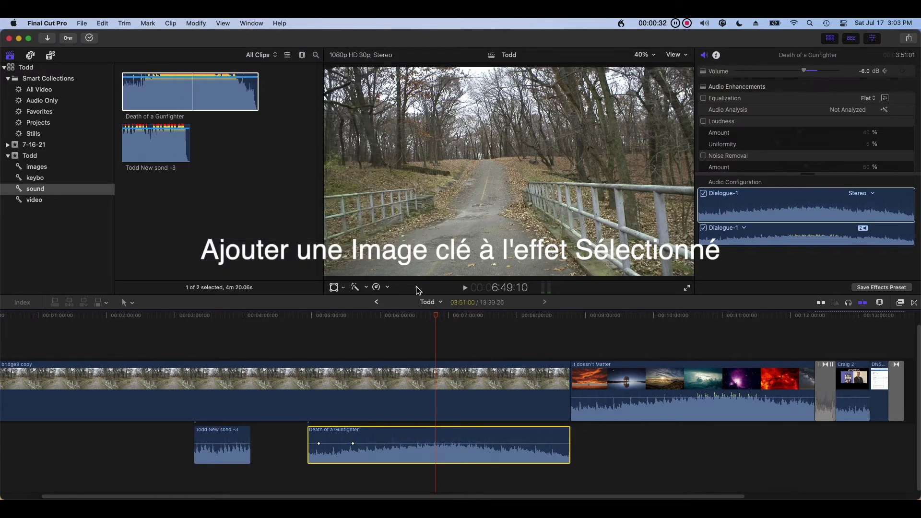
Add another volume keyframe to the Death of a Gunfighter clip at 7:48:07 and deselect the clip.
{"action": "left_click", "coordinate": [502, 319]}
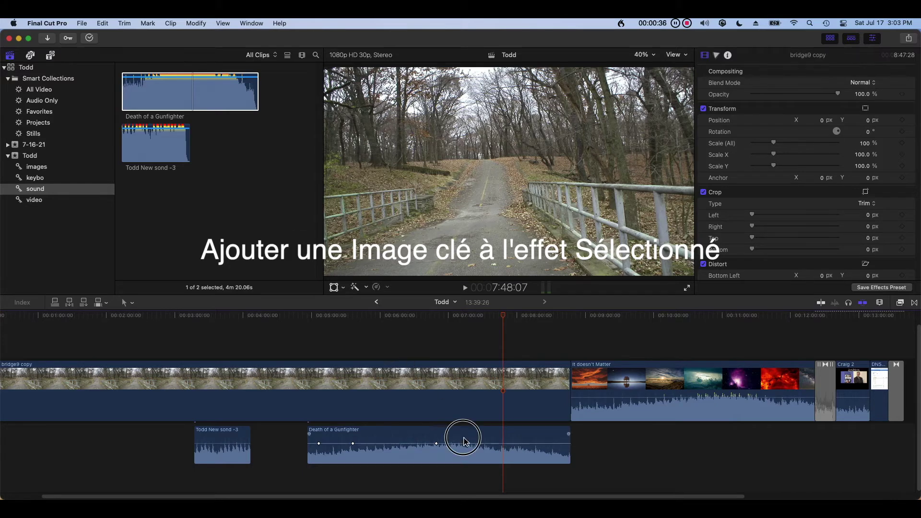
{"action": "left_click", "coordinate": [464, 438]}
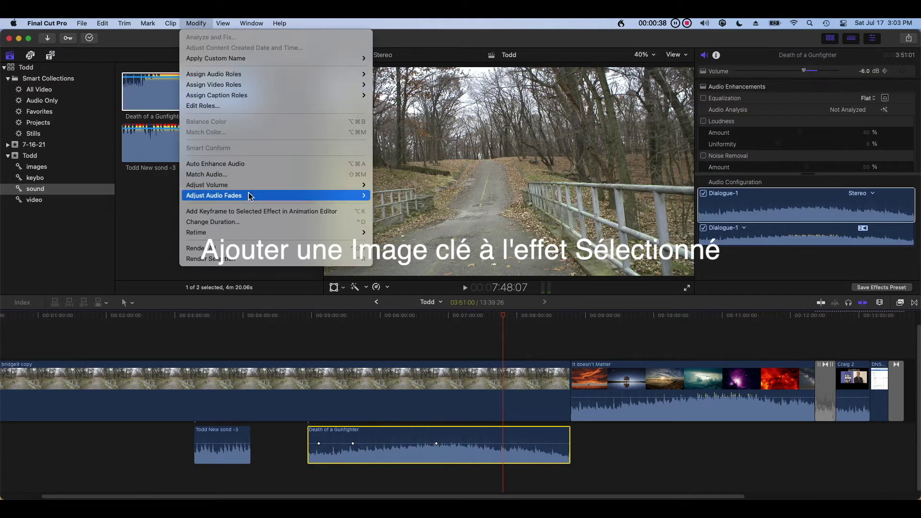
{"action": "left_click", "coordinate": [262, 211]}
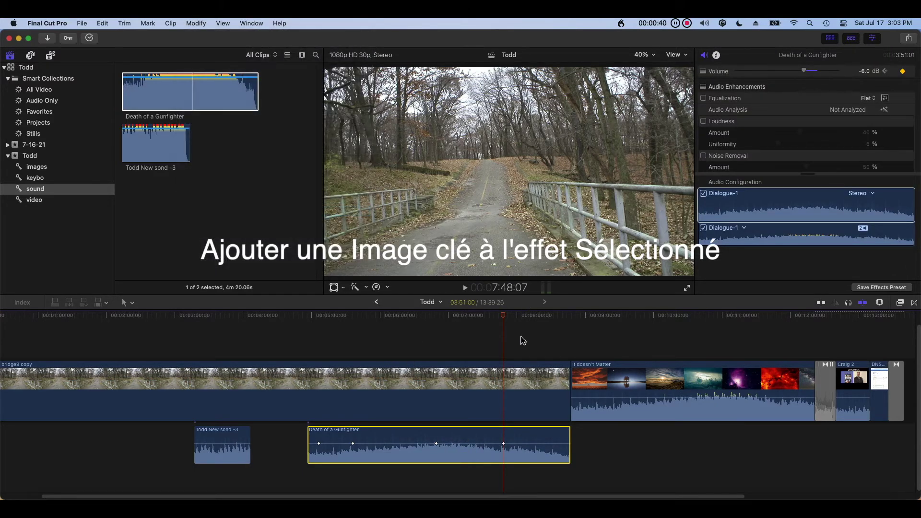
{"action": "left_click", "coordinate": [521, 339]}
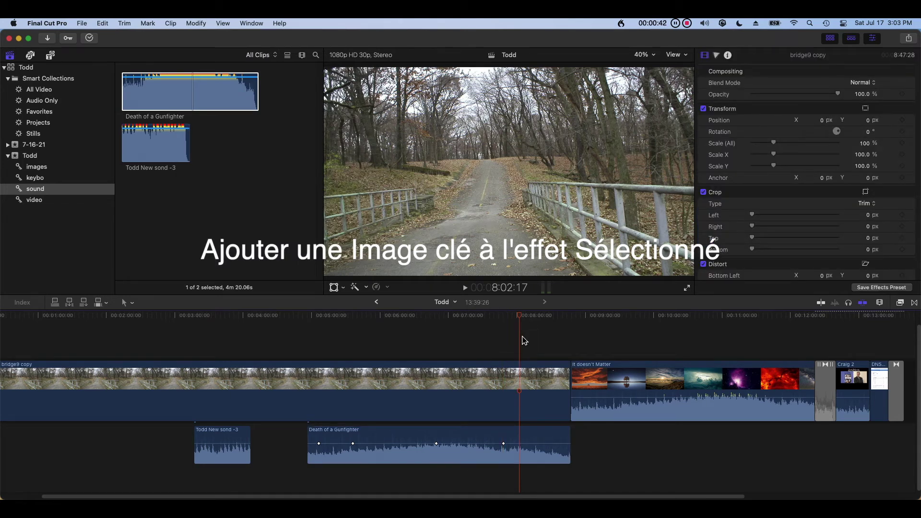
{"action": "left_click", "coordinate": [631, 445]}
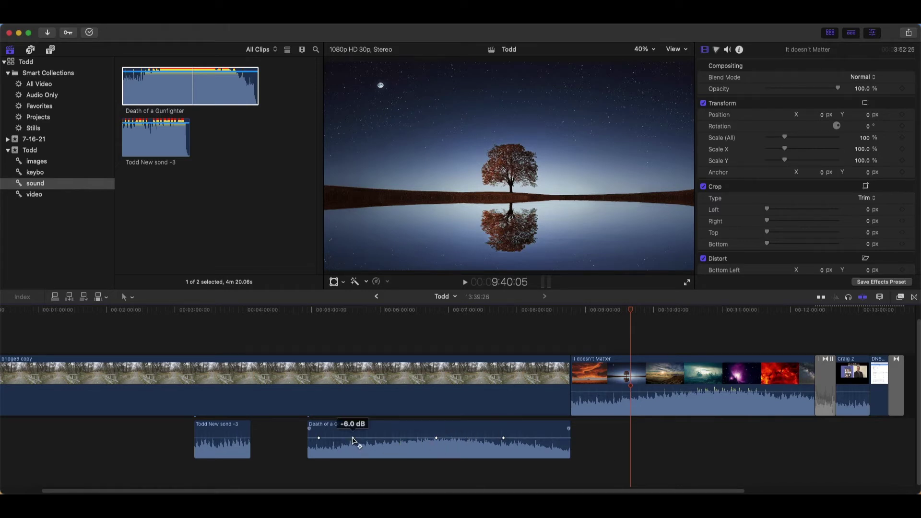
Reposition and lower Death of a Gunfighter's four volume keyframes so the music fades out, swells back briefly and fades down again.
{"action": "left_click_drag", "start_coordinate": [352, 441], "coordinate": [420, 435]}
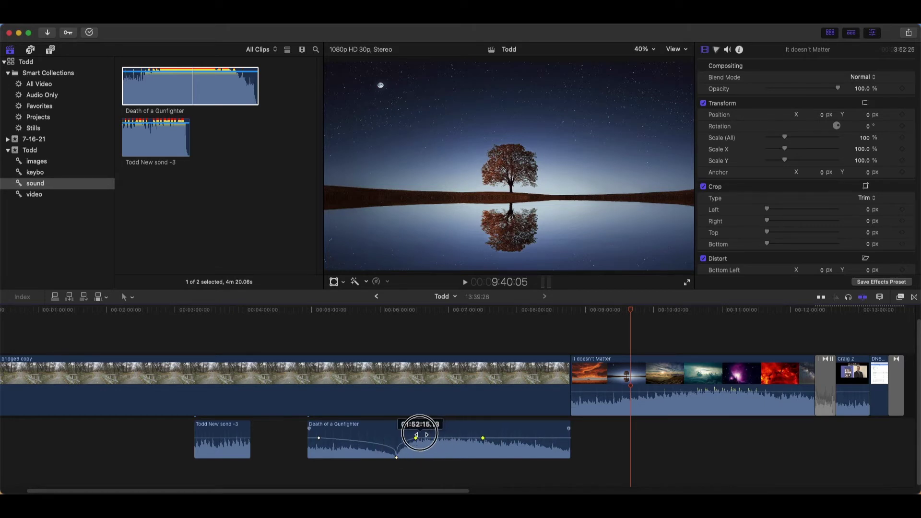
{"action": "left_click_drag", "start_coordinate": [483, 438], "coordinate": [401, 457]}
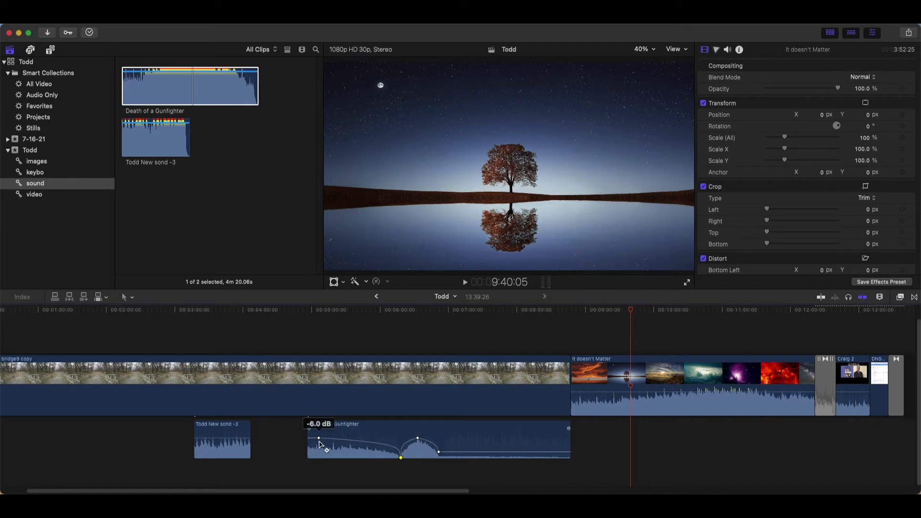
{"action": "left_click_drag", "start_coordinate": [319, 440], "coordinate": [380, 441]}
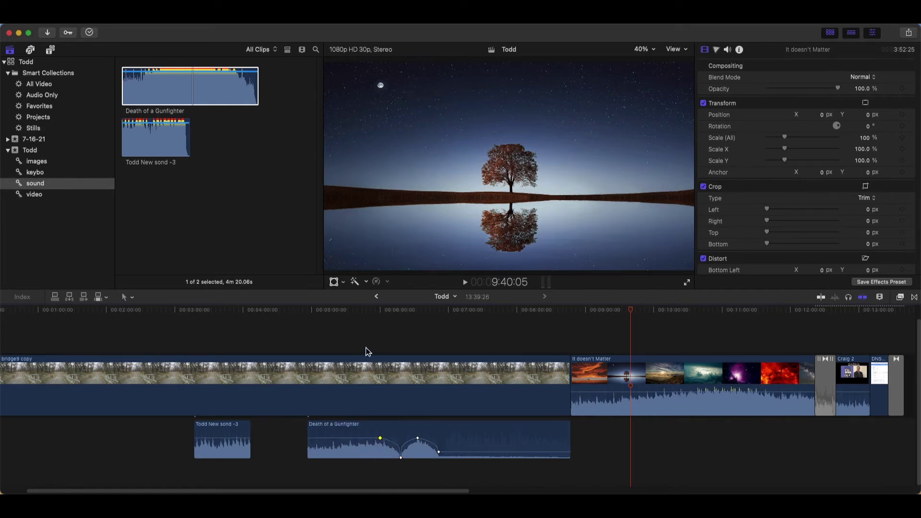
Play the timeline from 5:47:15 through the volume dip and stop after it to hear the fades.
{"action": "left_click", "coordinate": [366, 315]}
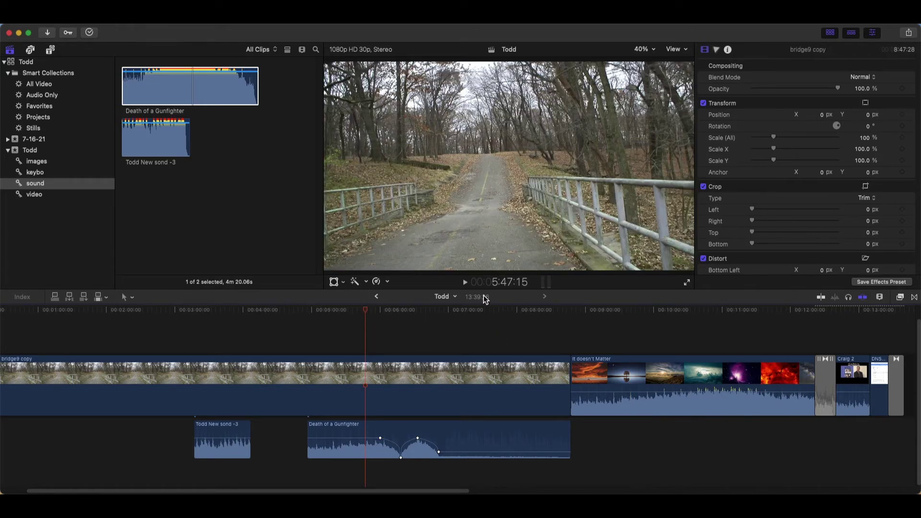
{"action": "left_click", "coordinate": [465, 283]}
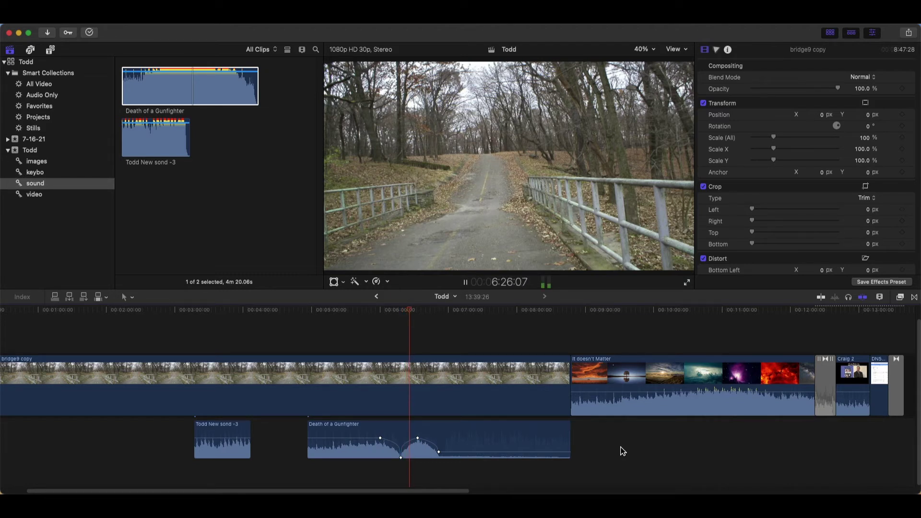
{"action": "left_click", "coordinate": [465, 283]}
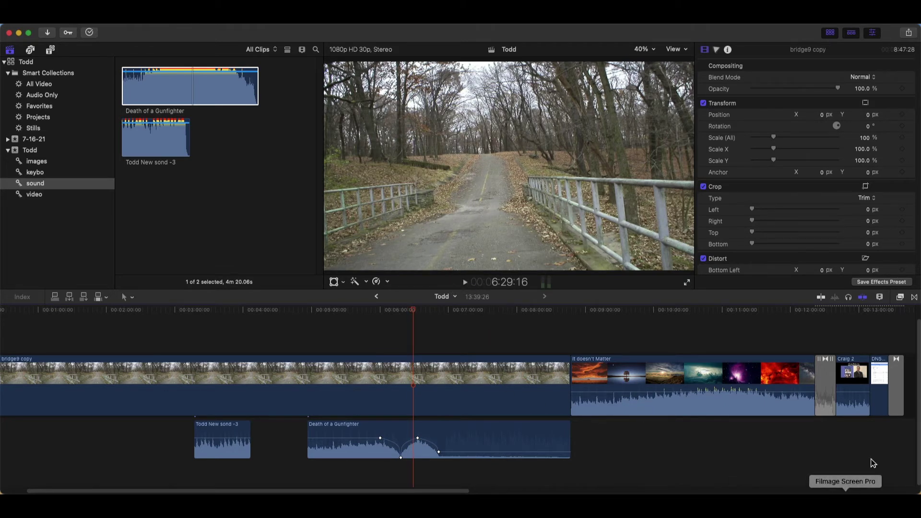
Tighten the fades by moving Death of a Gunfighter's keyframes closer to the volume dip, and set the playhead just before them.
{"action": "mouse_move", "coordinate": [418, 438]}
{"action": "left_mouse_down"}
{"action": "mouse_move", "coordinate": [381, 438]}
{"action": "mouse_move", "coordinate": [438, 452]}
{"action": "mouse_move", "coordinate": [418, 452]}
{"action": "left_mouse_up"}
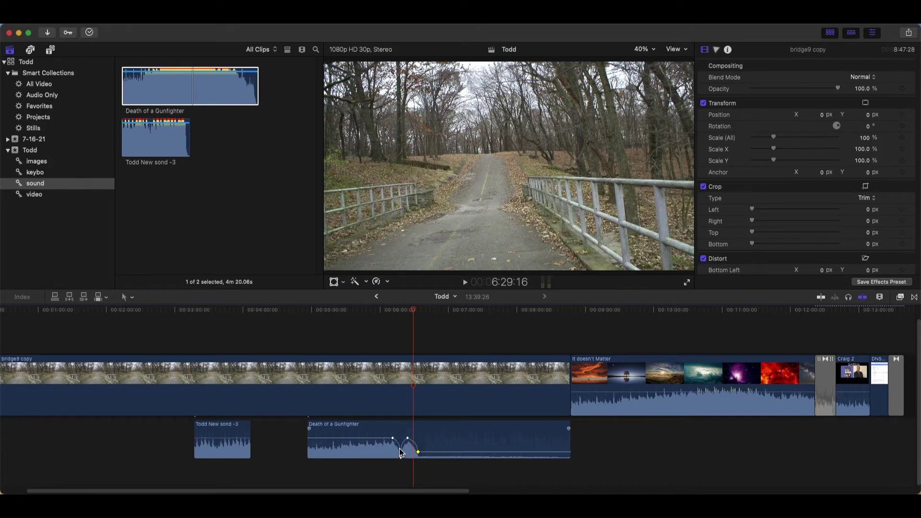
{"action": "left_click", "coordinate": [382, 320]}
{"action": "left_click_drag", "start_coordinate": [384, 310], "coordinate": [386, 312]}
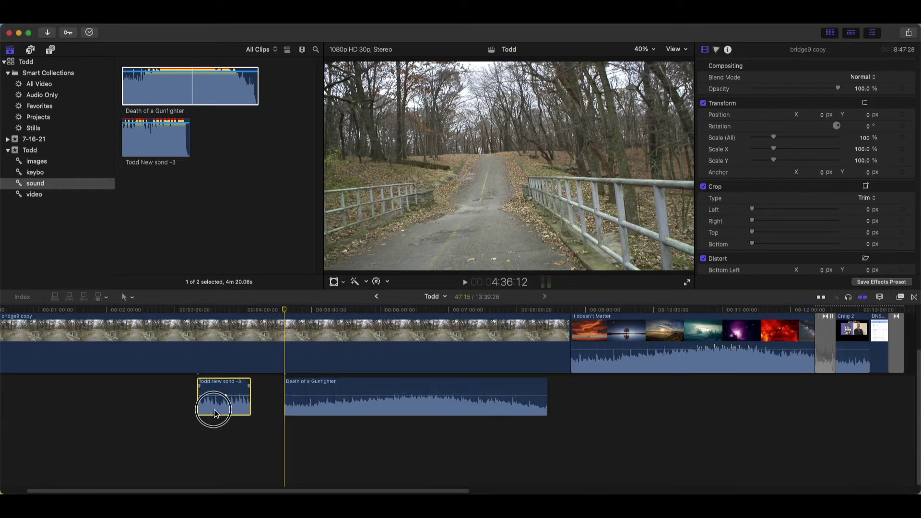
Move the Todd New sond -3 clip to overlap the start of Death of a Gunfighter and add volume keyframes to both at 4:46:15.
{"action": "left_click_drag", "start_coordinate": [216, 412], "coordinate": [270, 457]}
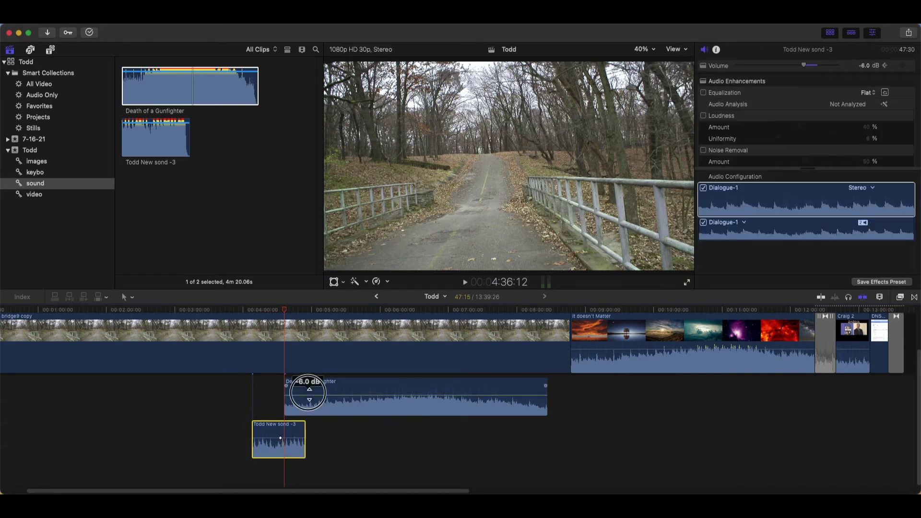
{"action": "left_click", "coordinate": [312, 388]}
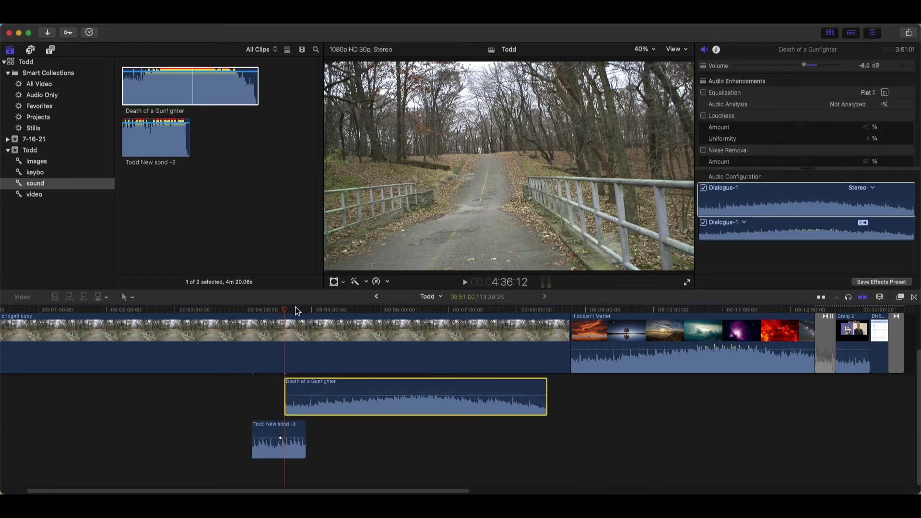
{"action": "left_click_drag", "start_coordinate": [290, 310], "coordinate": [297, 313]}
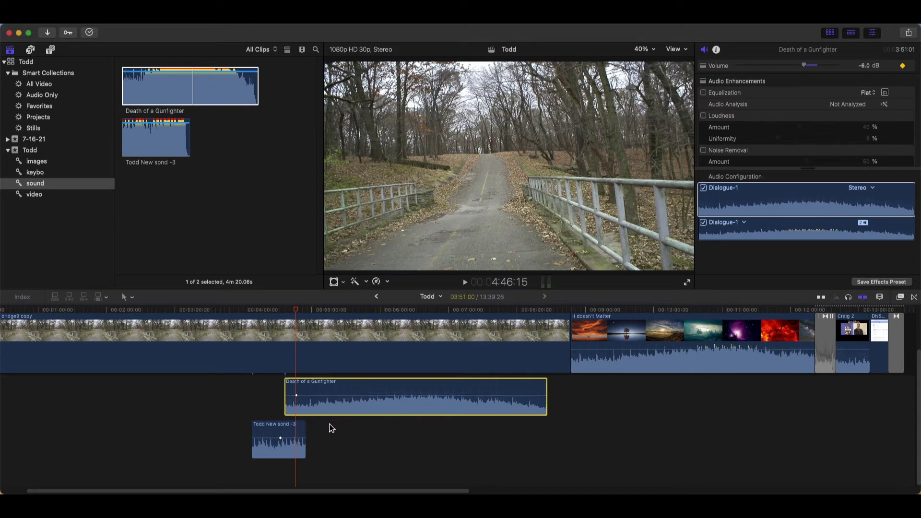
{"action": "left_click", "coordinate": [294, 458]}
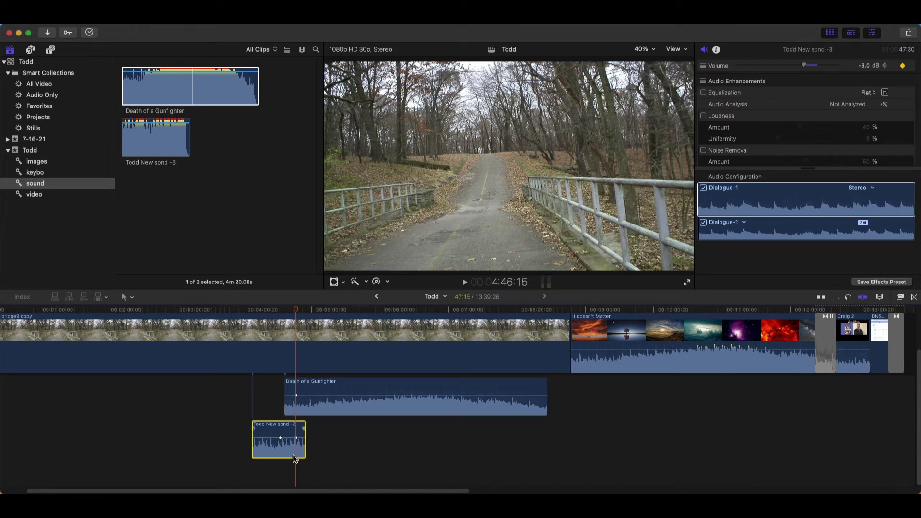
Lower the 4:46:15 volume keyframe to -46 dB on Todd New sond -3 and to -8 dB on Death of a Gunfighter.
{"action": "mouse_move", "coordinate": [298, 440]}
{"action": "left_click_drag", "start_coordinate": [298, 440], "coordinate": [297, 451]}
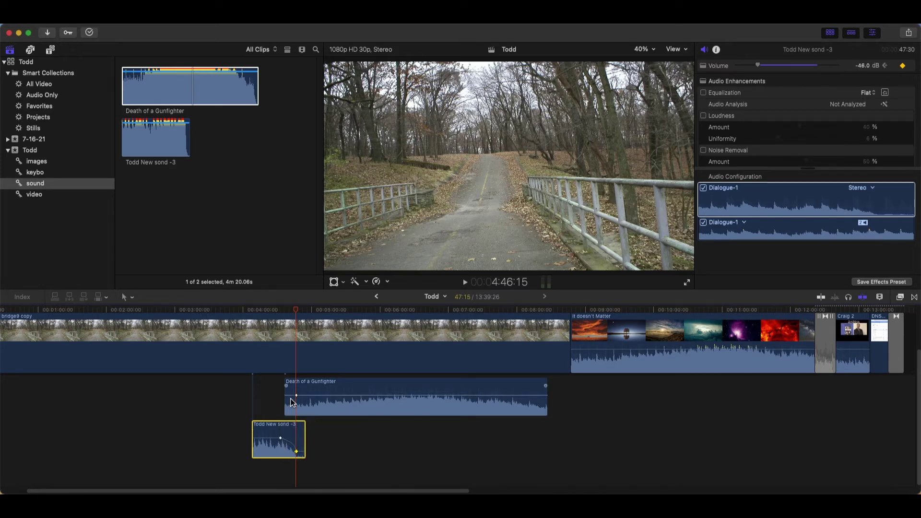
{"action": "left_click_drag", "start_coordinate": [296, 396], "coordinate": [298, 397]}
Add a second volume keyframe to the Death of a Gunfighter clip at 5:02:14.
{"action": "left_click", "coordinate": [305, 312]}
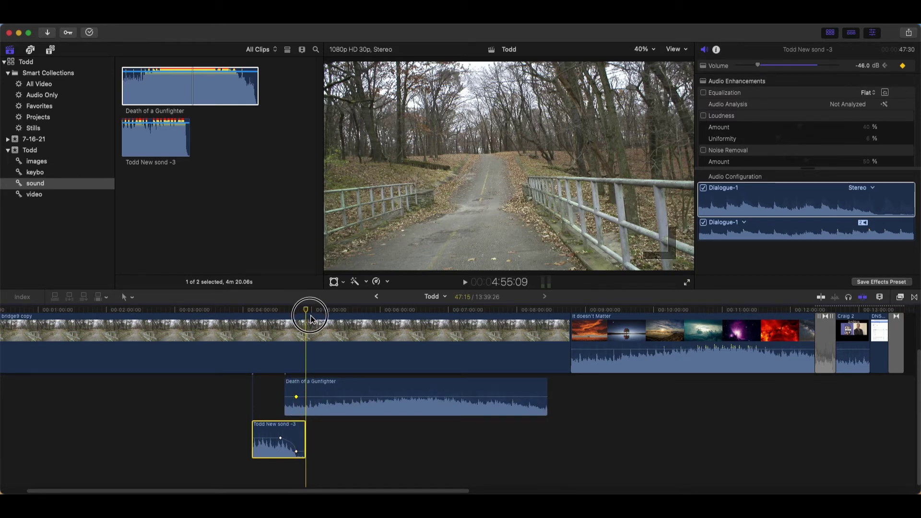
{"action": "left_click_drag", "start_coordinate": [310, 317], "coordinate": [314, 316]}
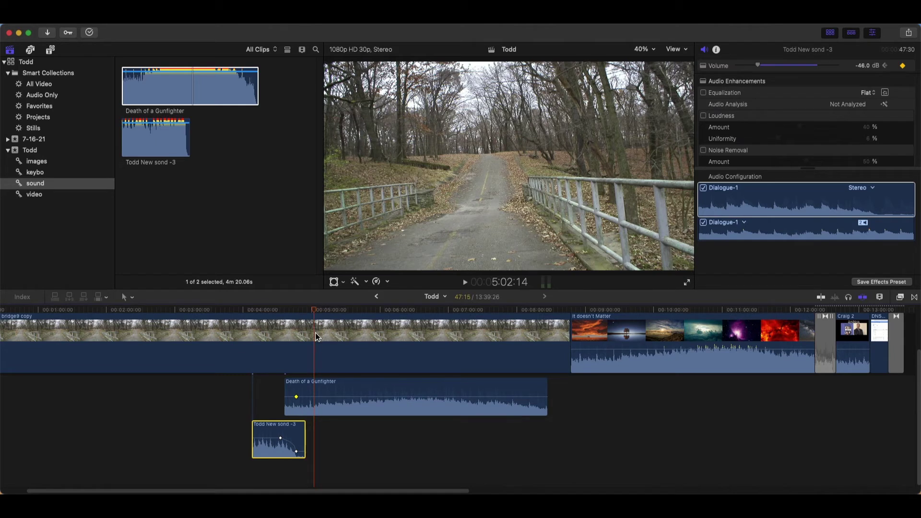
{"action": "left_click", "coordinate": [315, 396]}
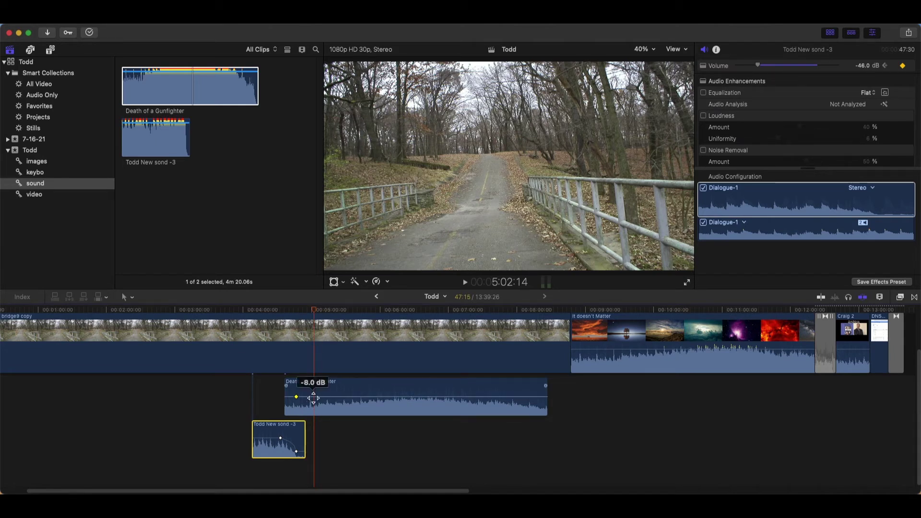
{"action": "left_click", "coordinate": [315, 395]}
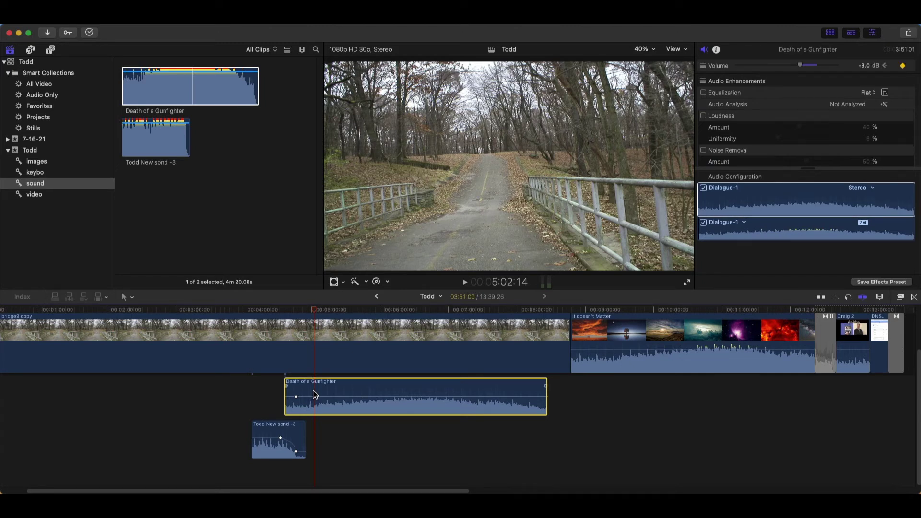
{"action": "left_click", "coordinate": [315, 397], "text": "alt"}
Lower Death of a Gunfighter's first keyframe to -42 dB and shorten both clips' fades by moving their upper keyframes closer to the lower ones.
{"action": "left_click_drag", "start_coordinate": [297, 397], "coordinate": [297, 408]}
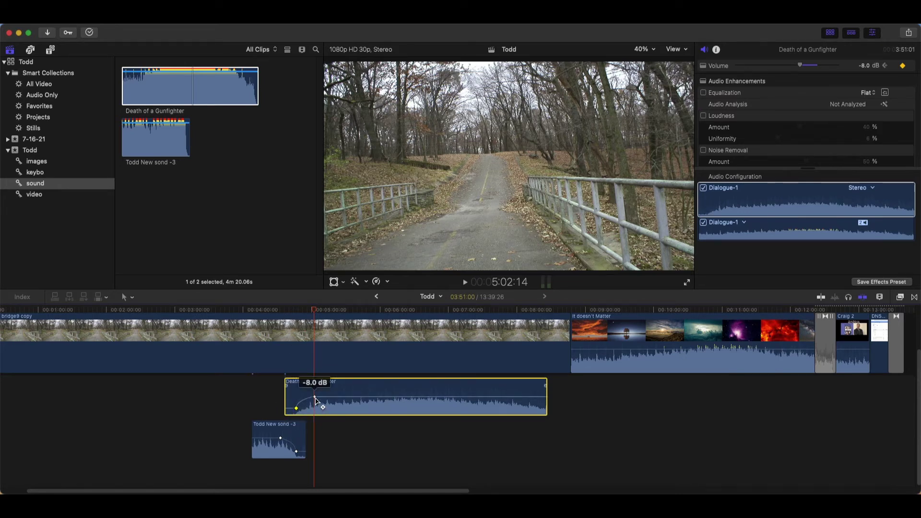
{"action": "left_click_drag", "start_coordinate": [314, 397], "coordinate": [308, 397]}
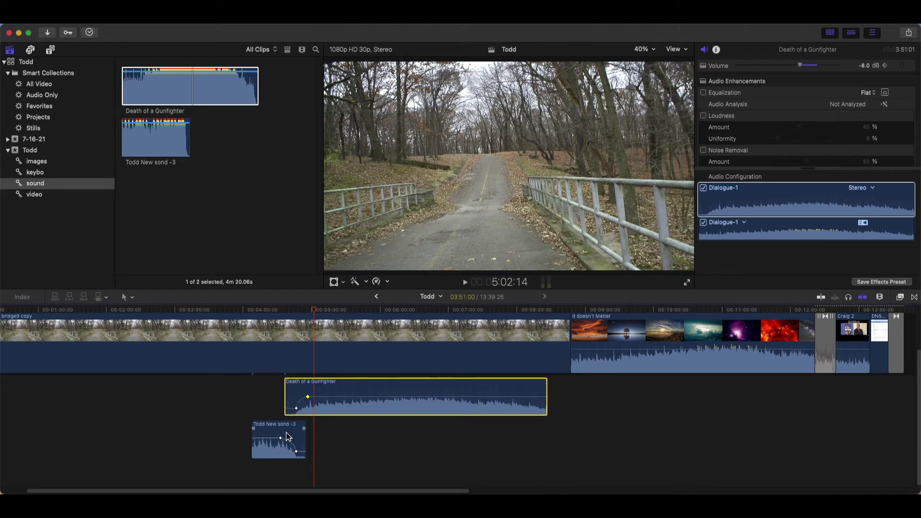
{"action": "left_click_drag", "start_coordinate": [281, 438], "coordinate": [286, 438]}
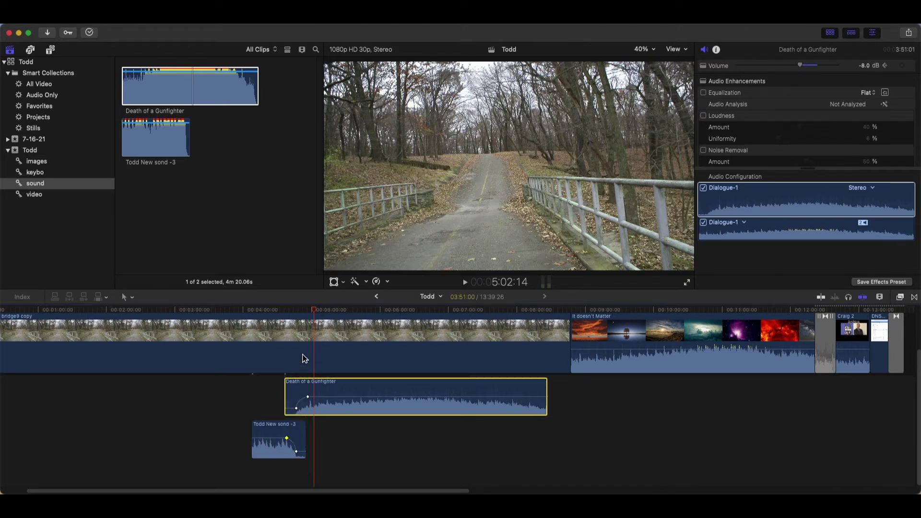
Play the crossfade between the two audio clips from 4:30:28 and stop once Death of a Gunfighter has faded in.
{"action": "left_click", "coordinate": [315, 311]}
{"action": "left_click_drag", "start_coordinate": [316, 311], "coordinate": [300, 312]}
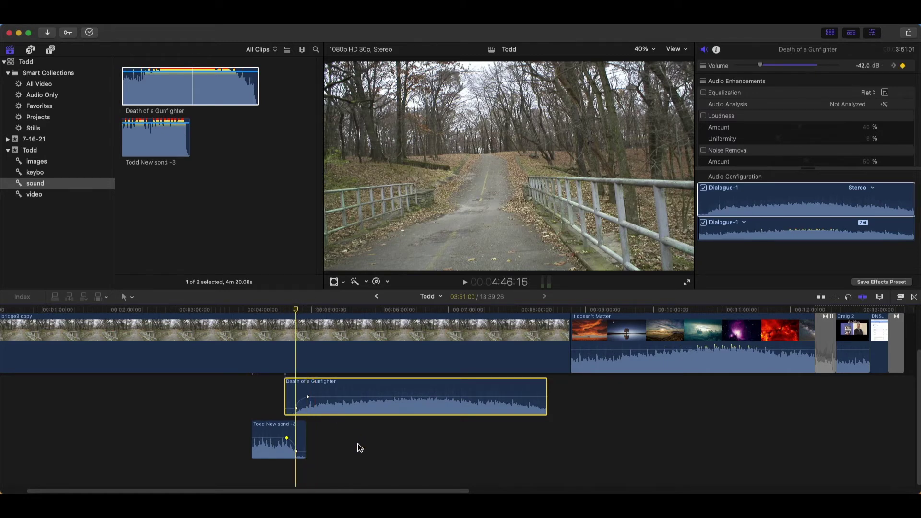
{"action": "left_click", "coordinate": [278, 310]}
{"action": "left_click", "coordinate": [277, 309]}
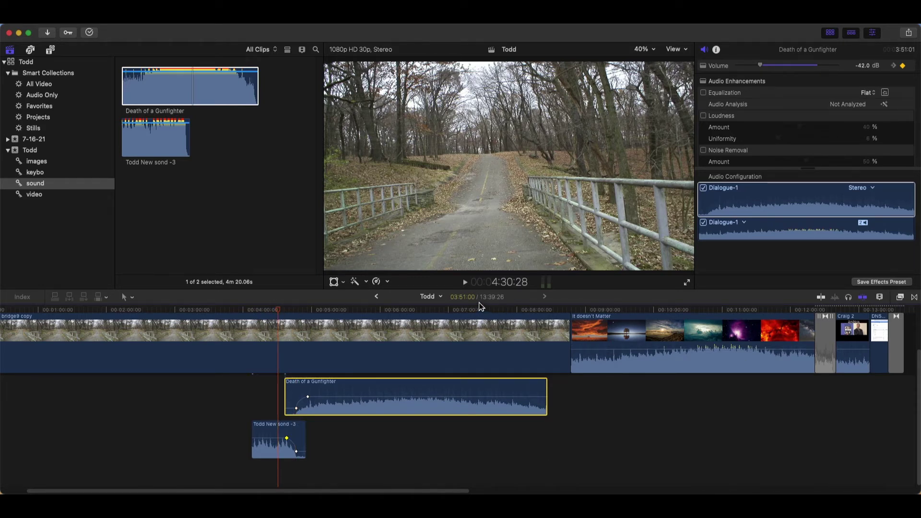
{"action": "left_click", "coordinate": [466, 283]}
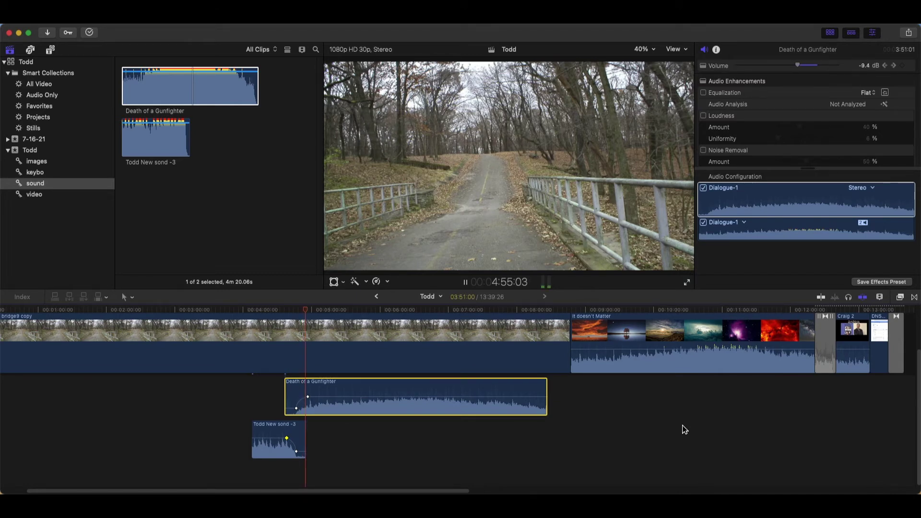
{"action": "left_click", "coordinate": [465, 283]}
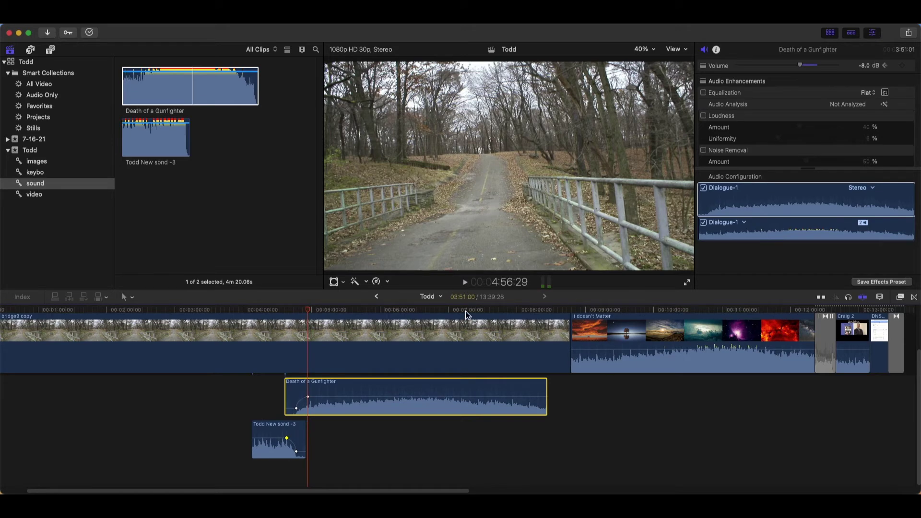
Delete both volume keyframes from Death of a Gunfighter and the last keyframe from Todd New sond -3.
{"action": "left_click", "coordinate": [435, 407]}
{"action": "left_click", "coordinate": [624, 427]}
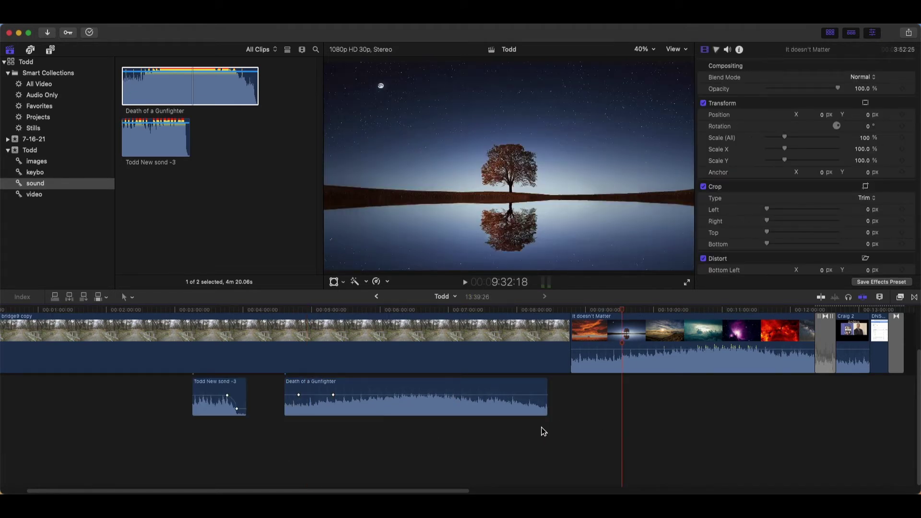
{"action": "left_click", "coordinate": [334, 396]}
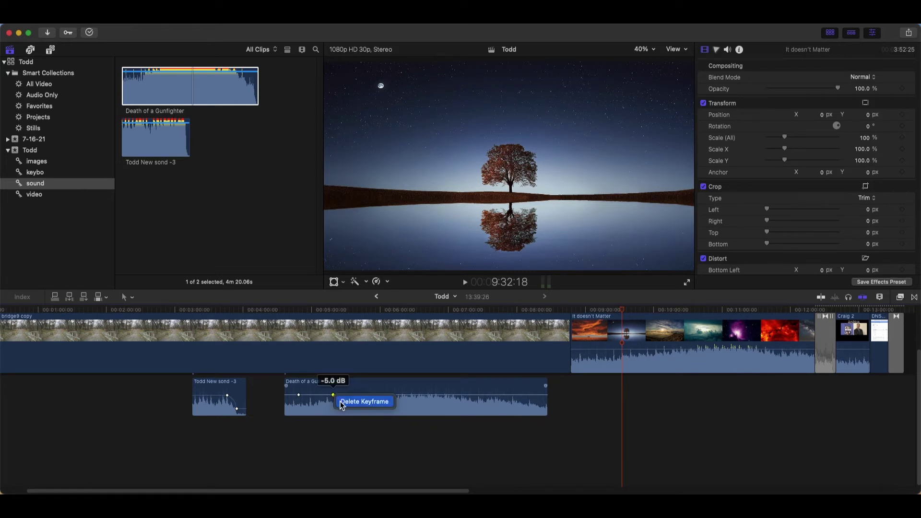
{"action": "left_click", "coordinate": [340, 402]}
{"action": "right_click", "coordinate": [296, 395]}
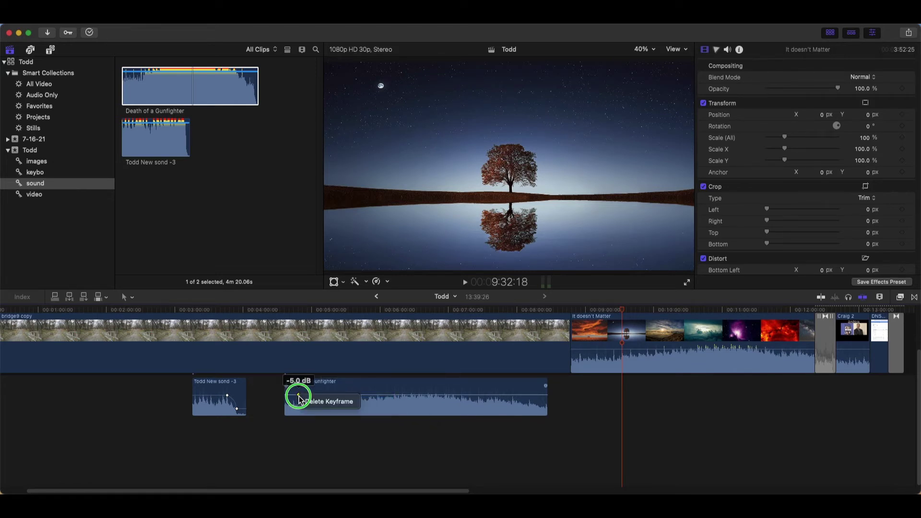
{"action": "right_click", "coordinate": [238, 410]}
{"action": "left_click", "coordinate": [244, 419]}
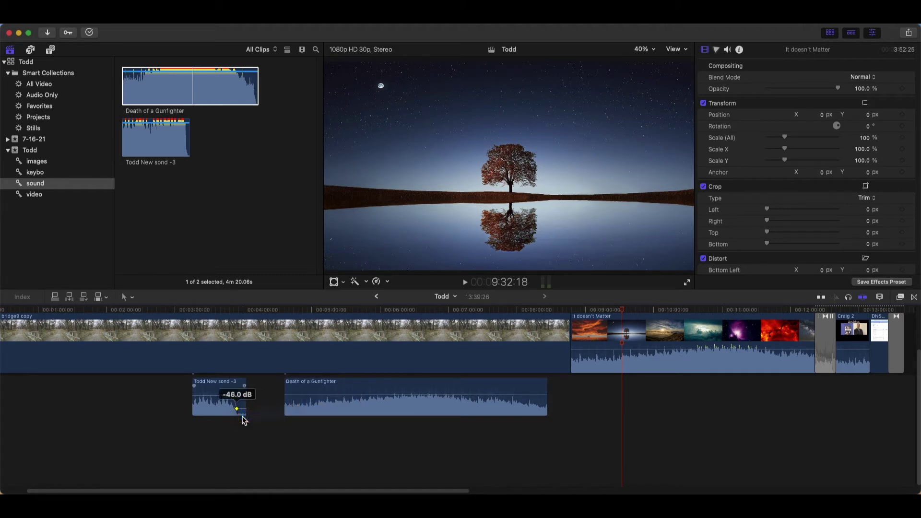
Delete the remaining volume keyframe from the Todd New sond -3 clip.
{"action": "right_click", "coordinate": [227, 395]}
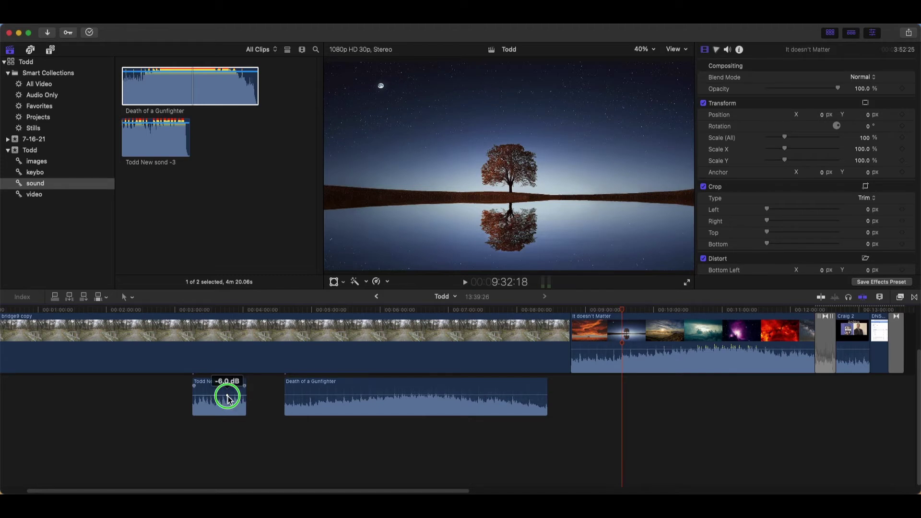
{"action": "left_click", "coordinate": [241, 407]}
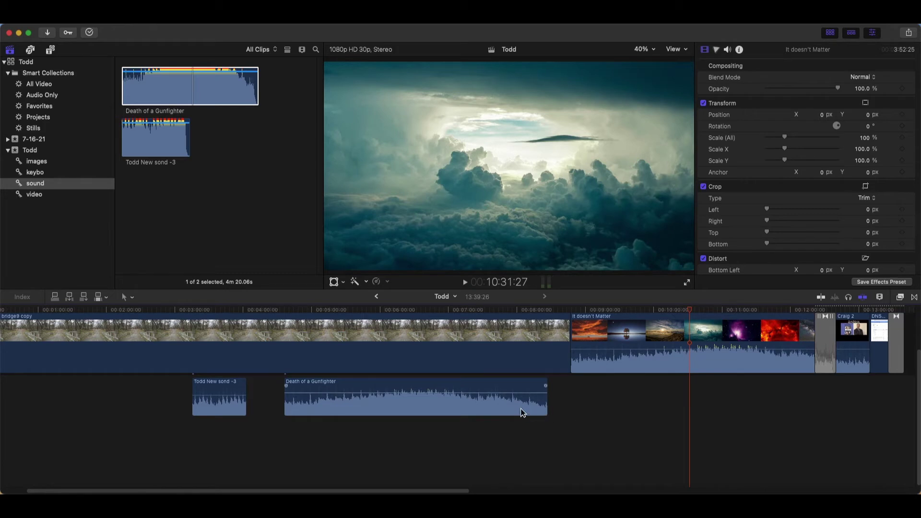
Lower the Death of a Gunfighter clip's volume to -29 dB, reset it to 6 dB, and deselect the clip.
{"action": "left_click", "coordinate": [506, 403]}
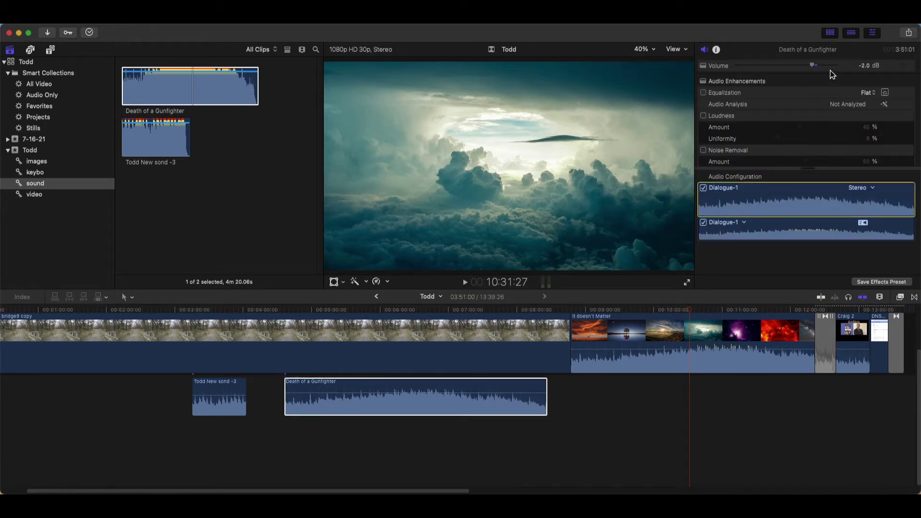
{"action": "left_click_drag", "start_coordinate": [813, 65], "coordinate": [771, 76]}
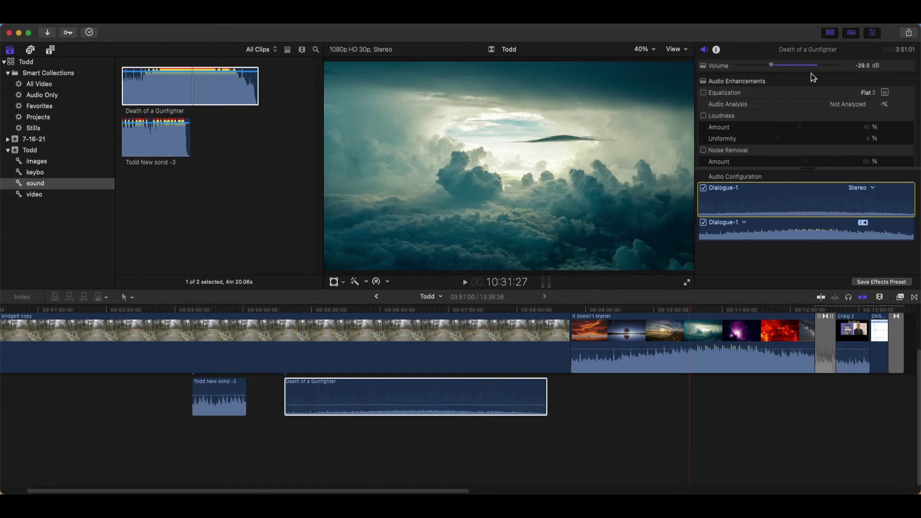
{"action": "left_click", "coordinate": [863, 66]}
{"action": "type", "text": "6"}
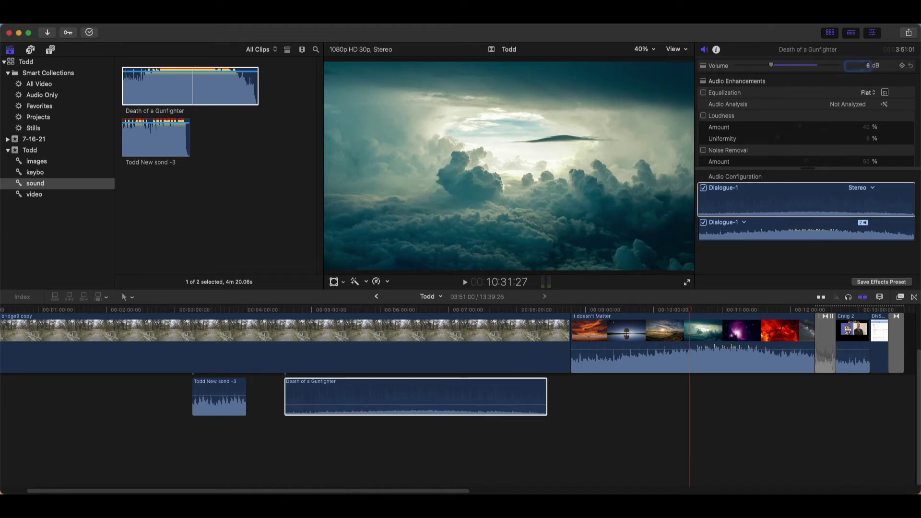
{"action": "key", "text": "Return"}
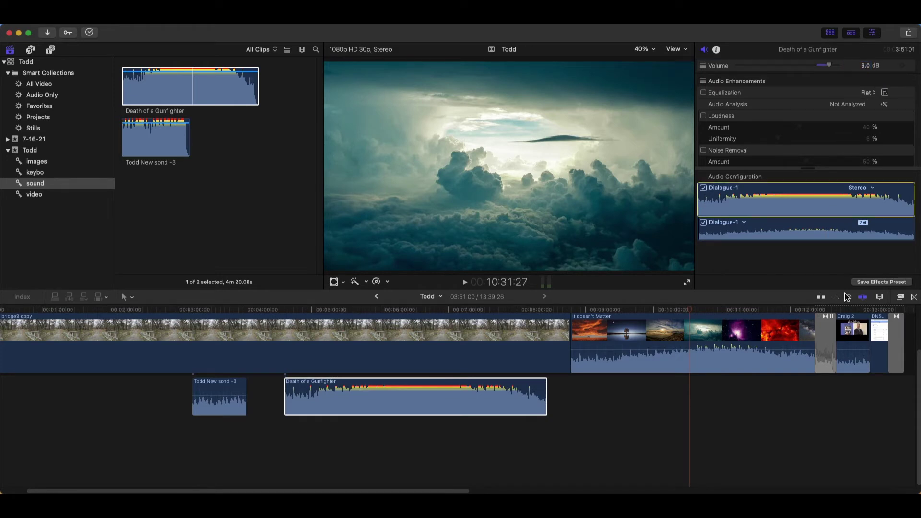
{"action": "left_click", "coordinate": [639, 439]}
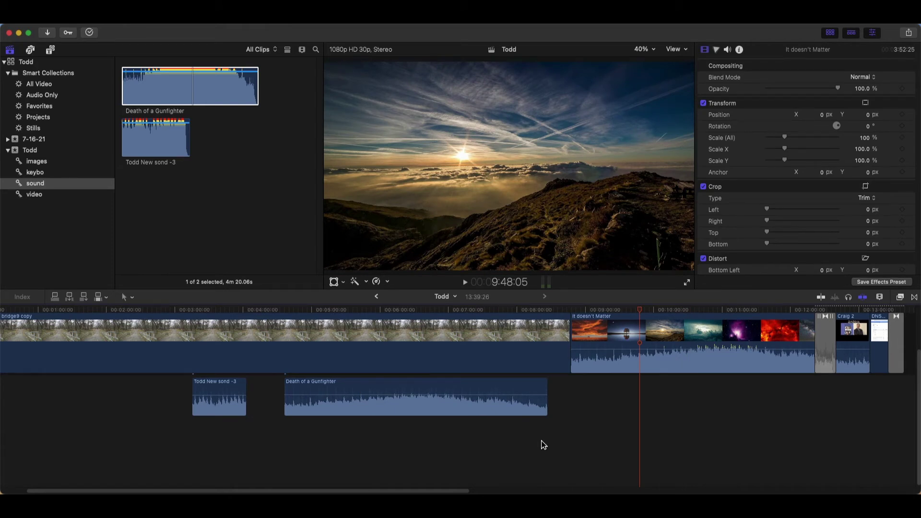
Adjust Death of a Gunfighter's volume directly with the volume line on its timeline clip, and deselect the clip.
{"action": "left_click", "coordinate": [487, 409]}
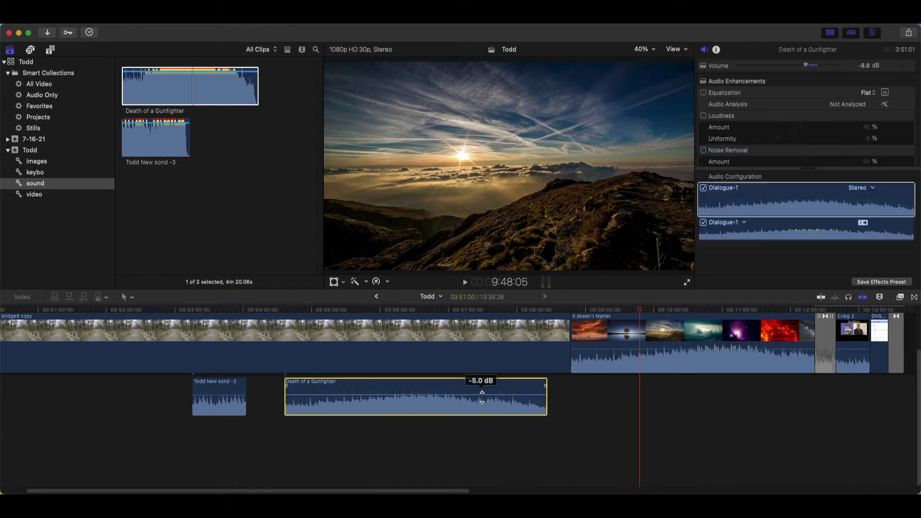
{"action": "mouse_move", "coordinate": [480, 391]}
{"action": "left_mouse_down"}
{"action": "mouse_move", "coordinate": [484, 412]}
{"action": "mouse_move", "coordinate": [479, 382]}
{"action": "mouse_move", "coordinate": [483, 395]}
{"action": "left_mouse_up"}
{"action": "left_click", "coordinate": [621, 437]}
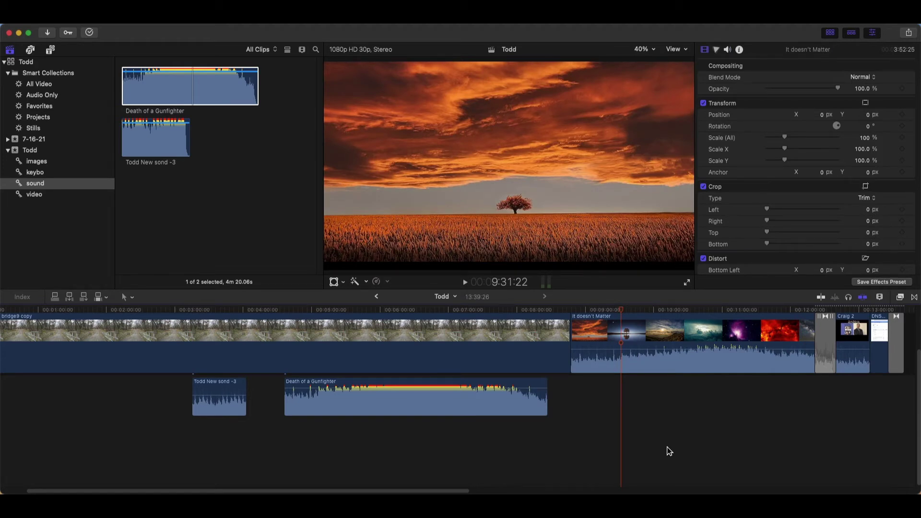
Detach the audio from the It doesn't Matter clip and delete the detached audio.
{"action": "left_click", "coordinate": [732, 342]}
{"action": "right_click", "coordinate": [733, 343]}
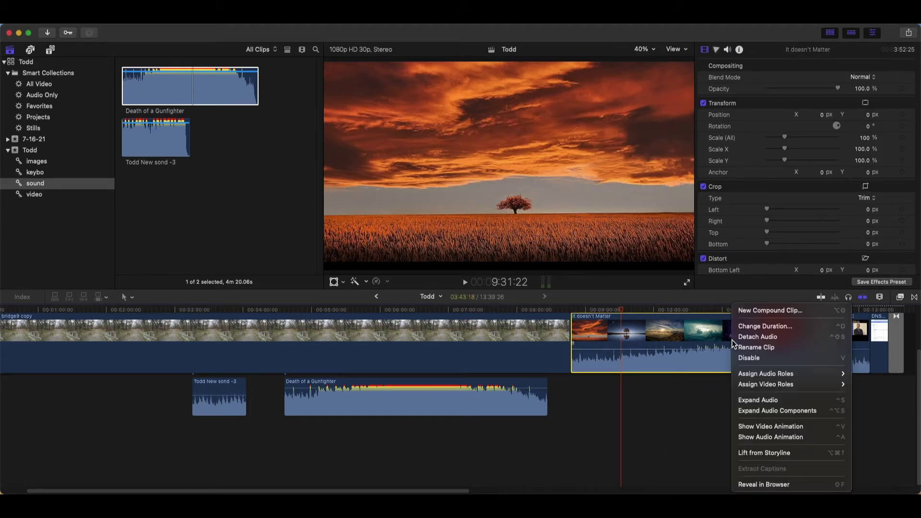
{"action": "left_click", "coordinate": [805, 337]}
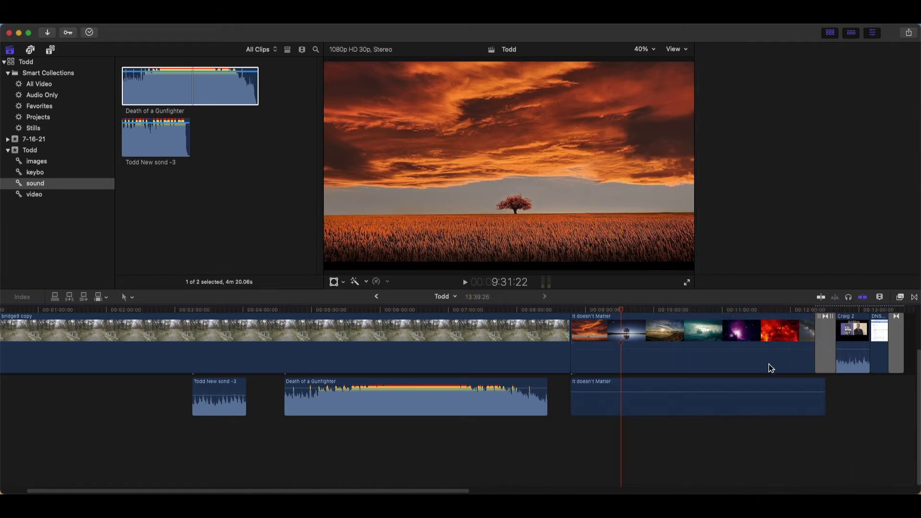
{"action": "left_click", "coordinate": [746, 407]}
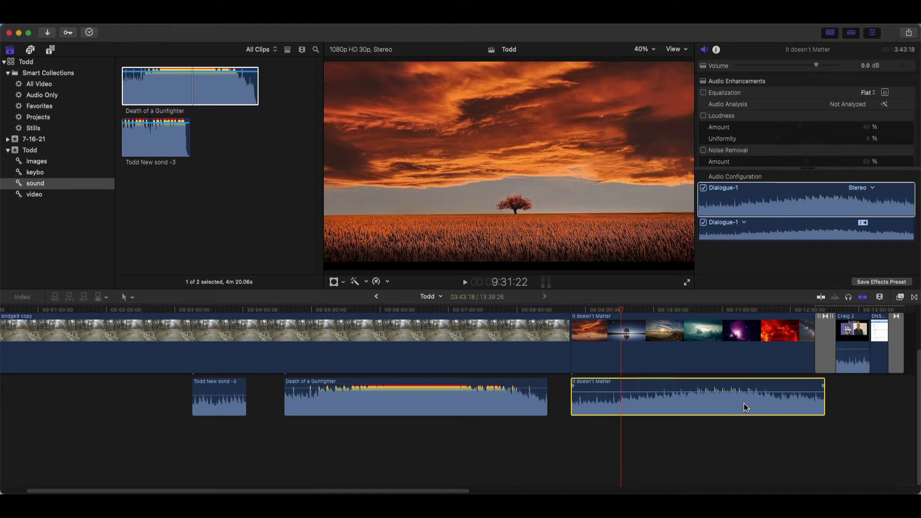
{"action": "key", "text": "Delete"}
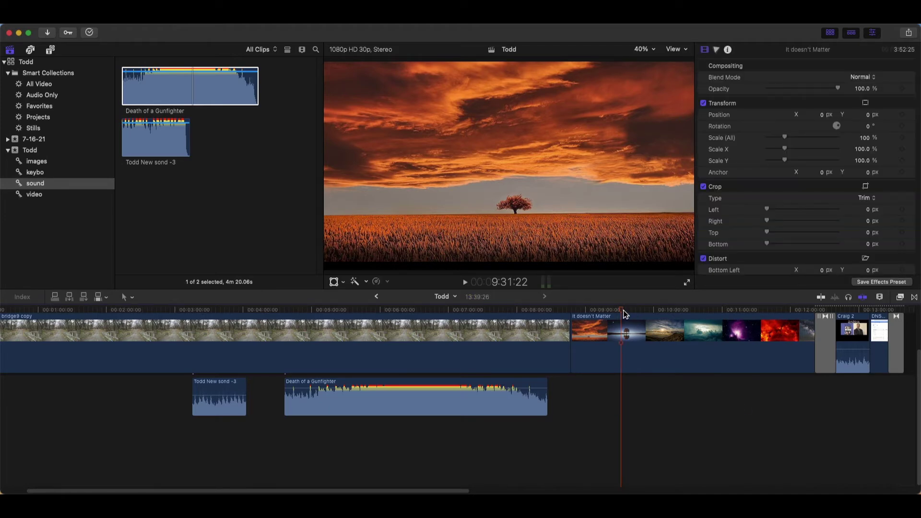
Play the It doesn't Matter clip from about 10:32:22 to check it without its audio.
{"action": "left_click", "coordinate": [698, 326]}
{"action": "mouse_move", "coordinate": [698, 328]}
{"action": "left_mouse_down"}
{"action": "mouse_move", "coordinate": [748, 329]}
{"action": "mouse_move", "coordinate": [692, 331]}
{"action": "left_mouse_up"}
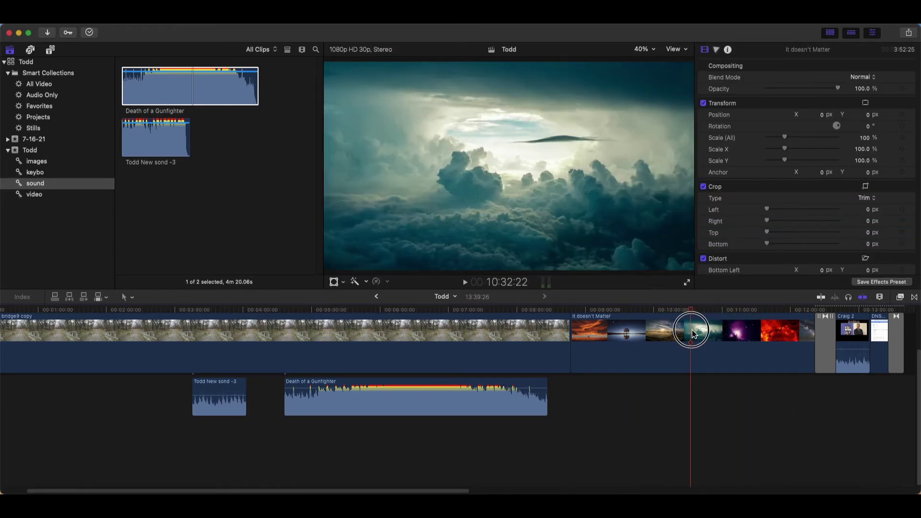
{"action": "left_click", "coordinate": [465, 285]}
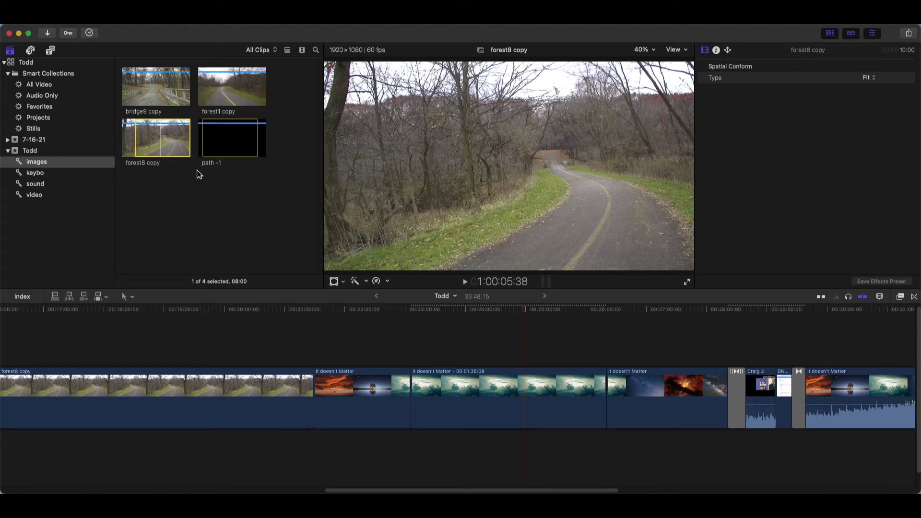
Place the path -1 image above the It doesn't Matter - 00:01:36:08 clip and extend it to about 2:45 long.
{"action": "left_click", "coordinate": [227, 144]}
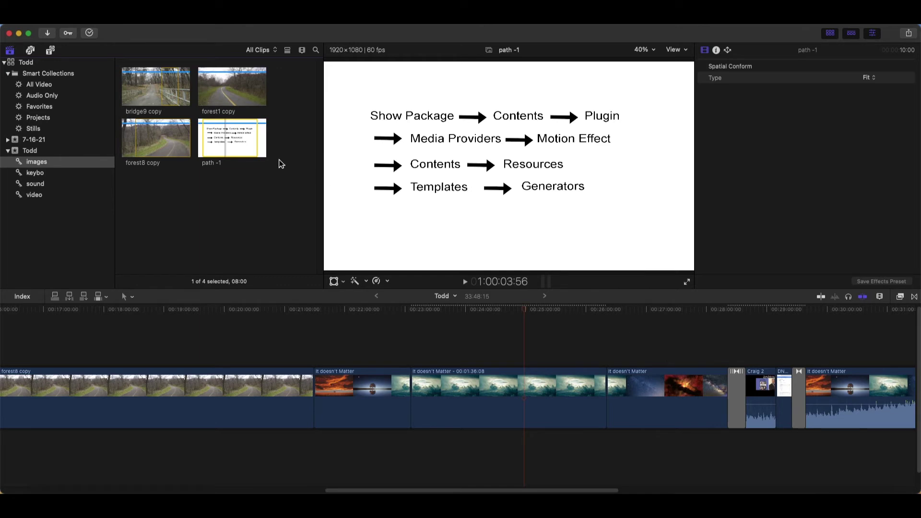
{"action": "left_click", "coordinate": [221, 143]}
{"action": "left_click_drag", "start_coordinate": [221, 143], "coordinate": [431, 344]}
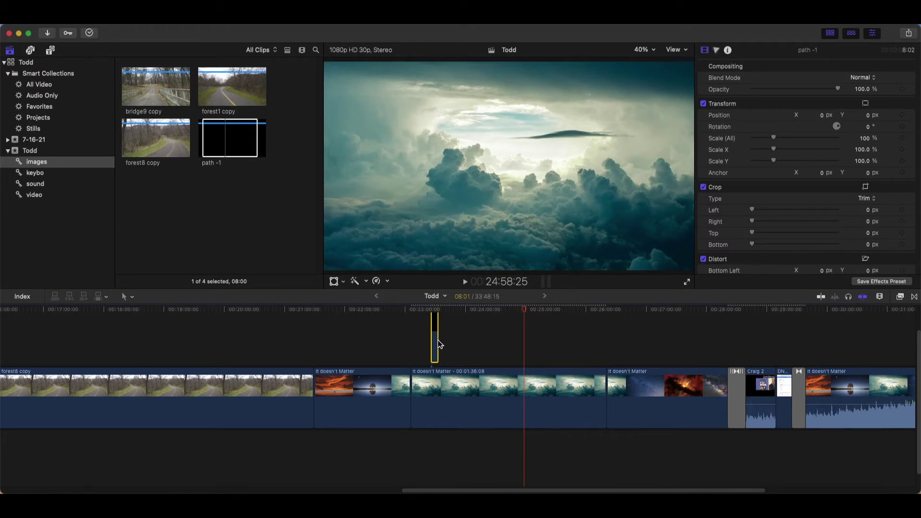
{"action": "left_click_drag", "start_coordinate": [440, 342], "coordinate": [596, 374]}
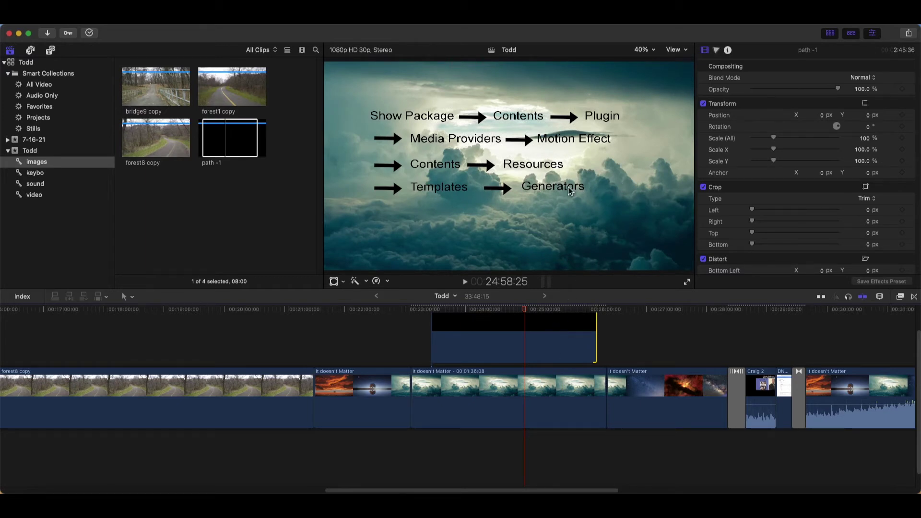
{"action": "left_click", "coordinate": [543, 176]}
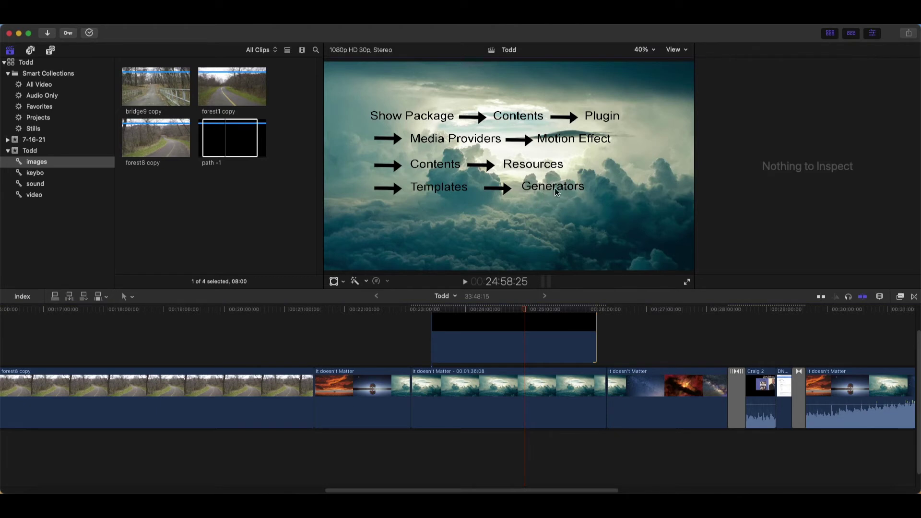
Scale the path -1 clip down to 89% overall.
{"action": "left_click", "coordinate": [541, 346]}
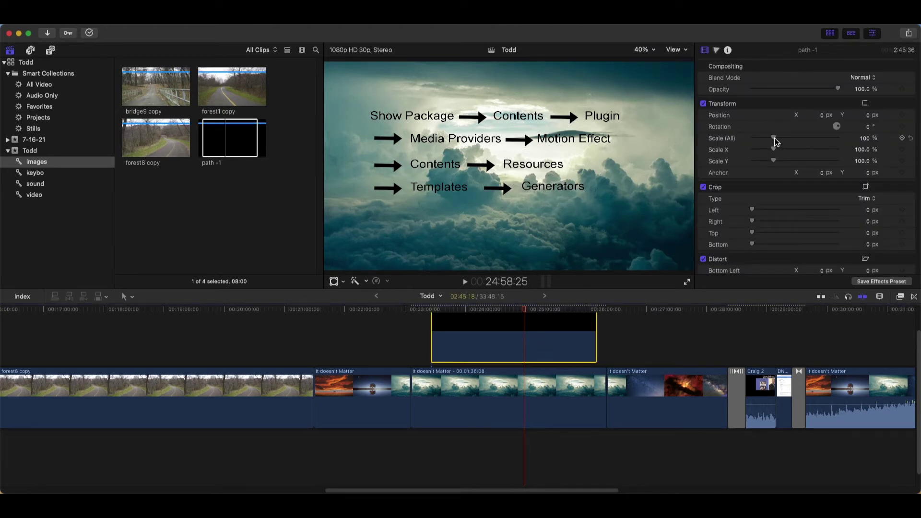
{"action": "mouse_move", "coordinate": [773, 138]}
{"action": "left_mouse_down"}
{"action": "mouse_move", "coordinate": [782, 139]}
{"action": "mouse_move", "coordinate": [770, 145]}
{"action": "left_mouse_up"}
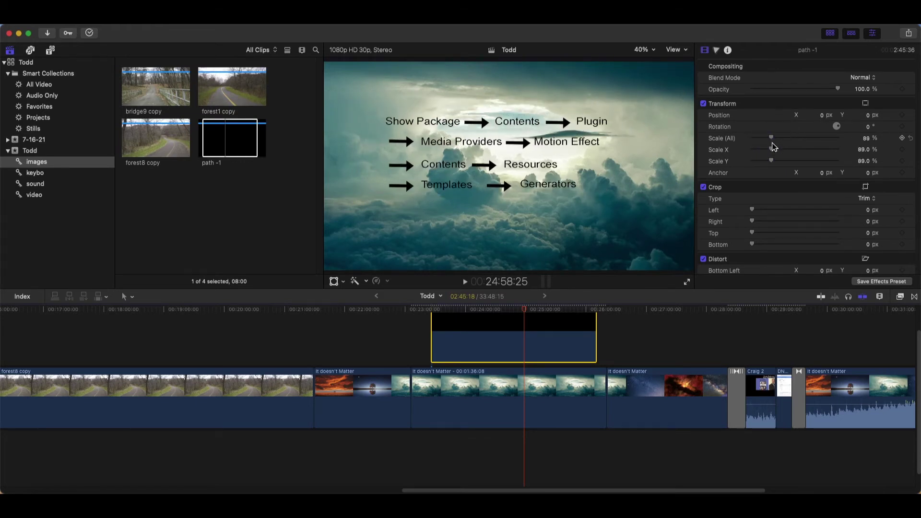
{"action": "left_click", "coordinate": [530, 181]}
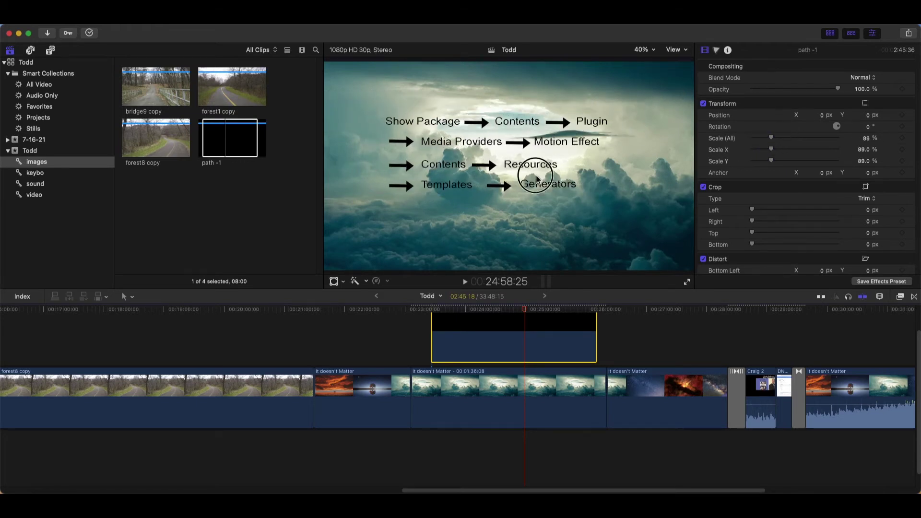
Try moving the path -1 image with the on-screen Transform controls, close them, and adjust the image's scale.
{"action": "right_click", "coordinate": [546, 332]}
{"action": "right_click", "coordinate": [523, 248]}
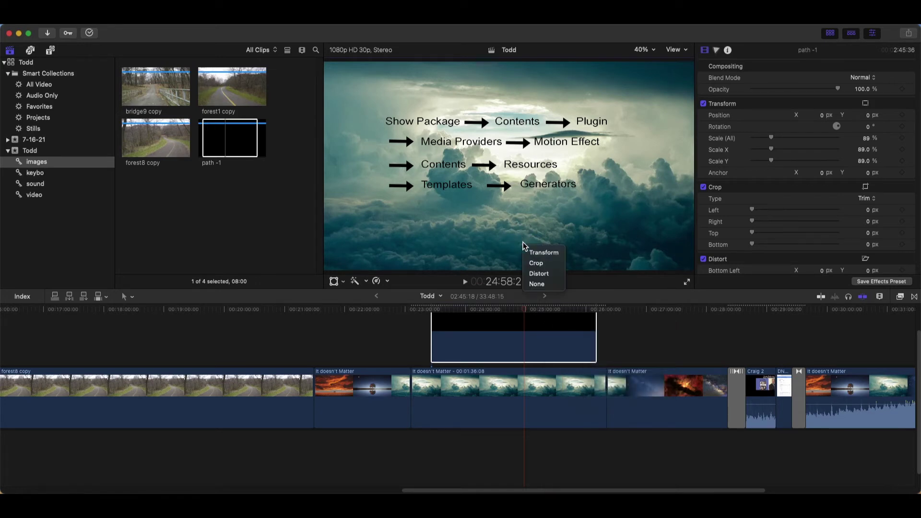
{"action": "left_click", "coordinate": [537, 252]}
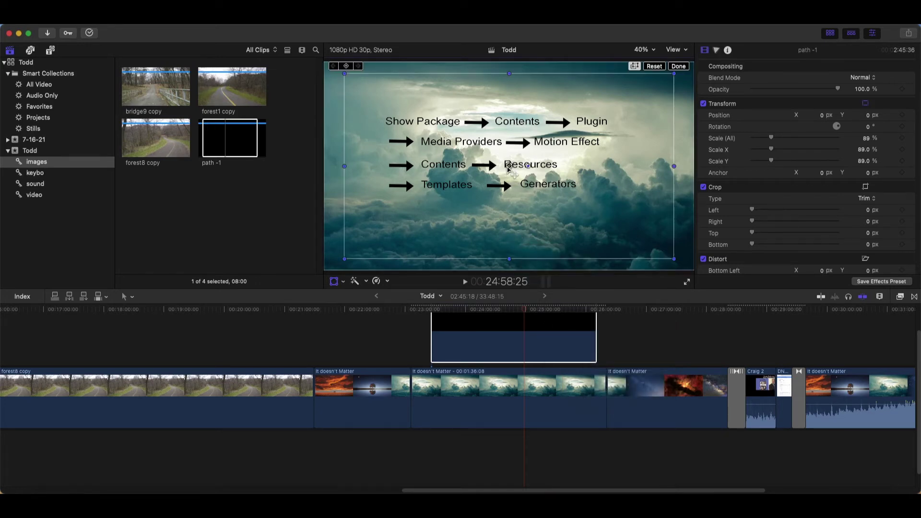
{"action": "mouse_move", "coordinate": [503, 172]}
{"action": "left_mouse_down"}
{"action": "mouse_move", "coordinate": [489, 195]}
{"action": "mouse_move", "coordinate": [575, 191]}
{"action": "mouse_move", "coordinate": [473, 165]}
{"action": "mouse_move", "coordinate": [483, 201]}
{"action": "mouse_move", "coordinate": [518, 185]}
{"action": "mouse_move", "coordinate": [525, 151]}
{"action": "mouse_move", "coordinate": [508, 179]}
{"action": "mouse_move", "coordinate": [509, 167]}
{"action": "left_mouse_up"}
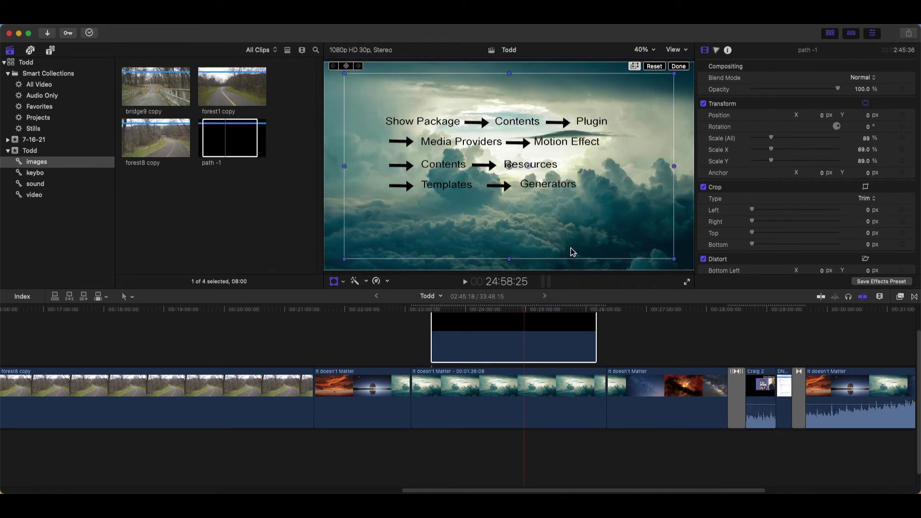
{"action": "left_click", "coordinate": [678, 66]}
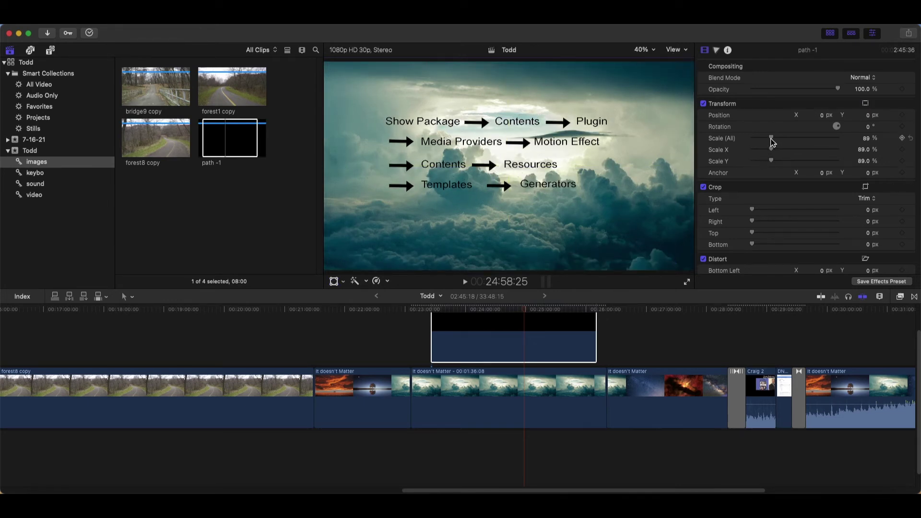
{"action": "mouse_move", "coordinate": [772, 150]}
{"action": "left_mouse_down"}
{"action": "mouse_move", "coordinate": [780, 153]}
{"action": "mouse_move", "coordinate": [770, 152]}
{"action": "mouse_move", "coordinate": [770, 163]}
{"action": "mouse_move", "coordinate": [780, 162]}
{"action": "left_mouse_up"}
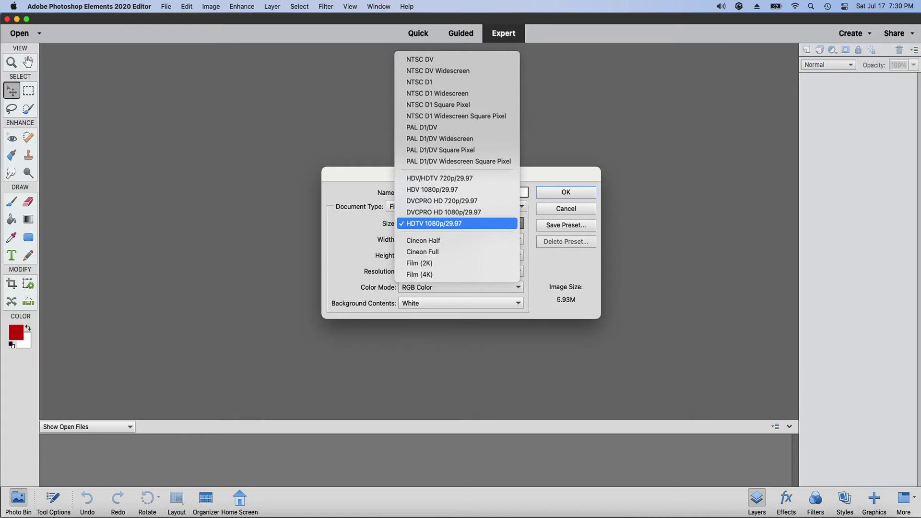
In Photoshop Elements, give the new document the HDTV 1080p/29.97 size and a transparent background.
{"action": "left_click", "coordinate": [434, 224]}
{"action": "left_click", "coordinate": [460, 304]}
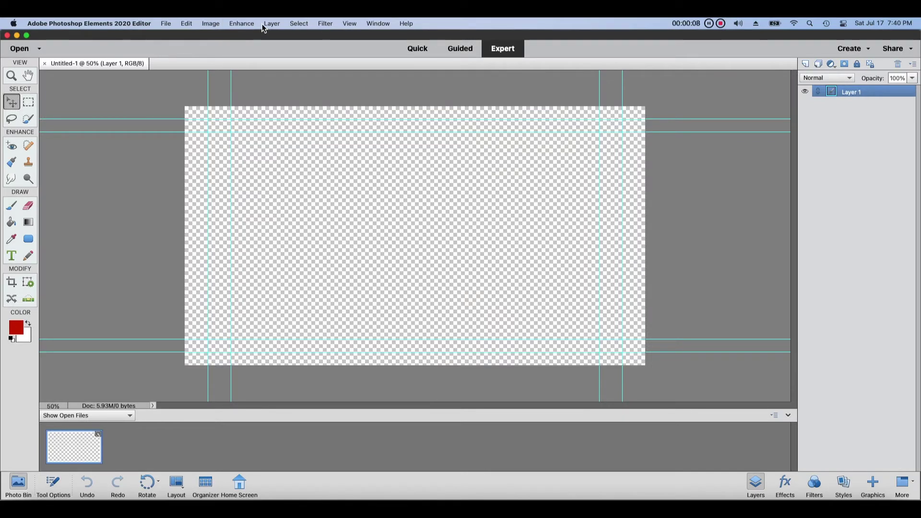
Add a new layer named Layer 2 in Normal mode at 100% opacity, and deselect the layers.
{"action": "left_click", "coordinate": [265, 24]}
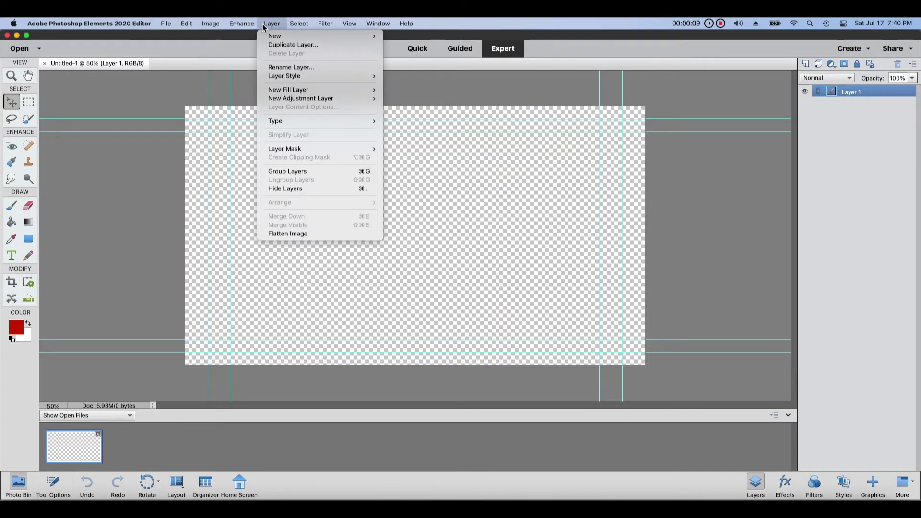
{"action": "mouse_move", "coordinate": [288, 36]}
{"action": "left_click", "coordinate": [427, 36]}
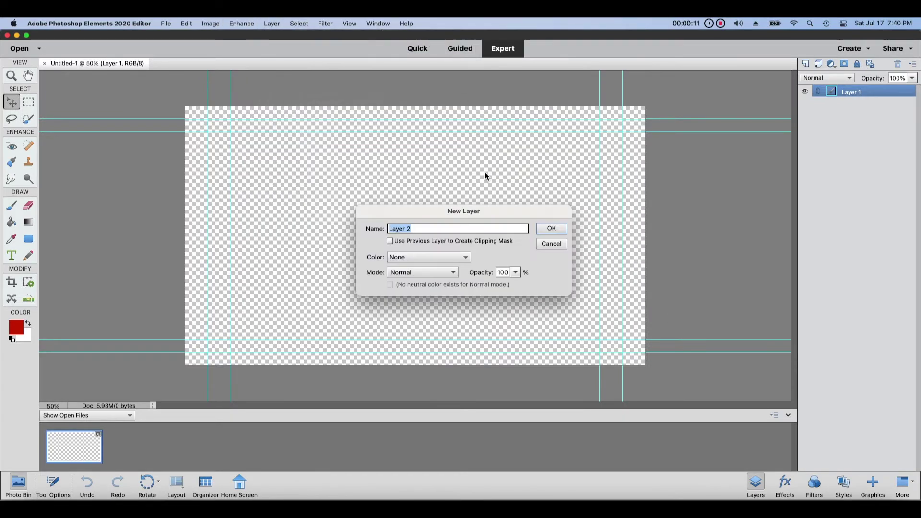
{"action": "left_click", "coordinate": [565, 234]}
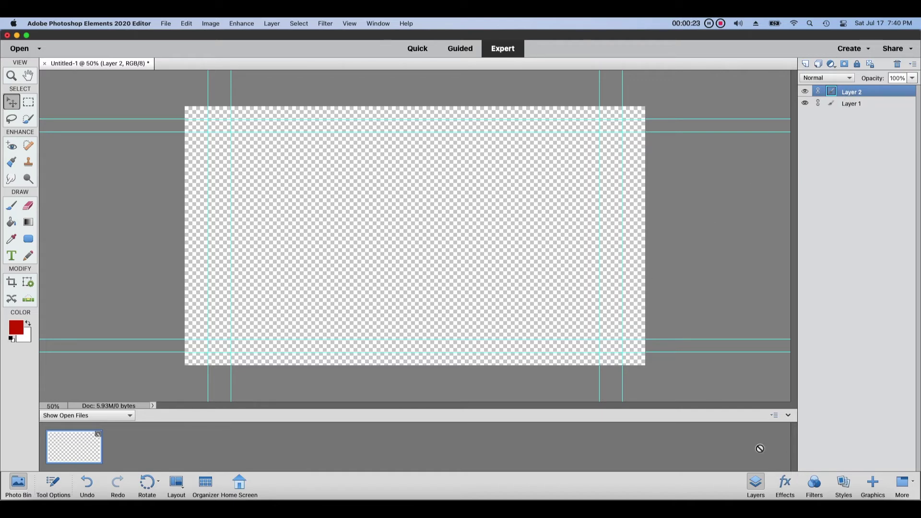
{"action": "left_click", "coordinate": [706, 348]}
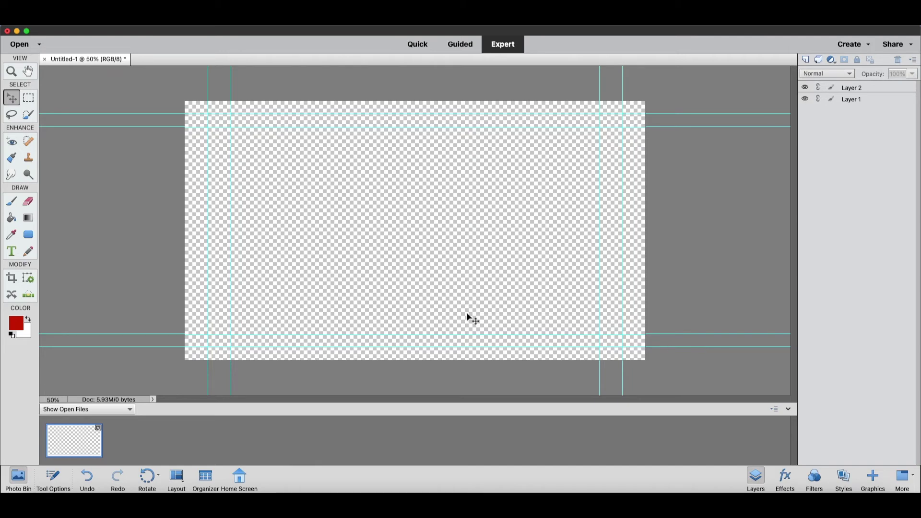
Swap the foreground and background colors, and set the foreground color to black, 000000.
{"action": "left_click", "coordinate": [29, 319]}
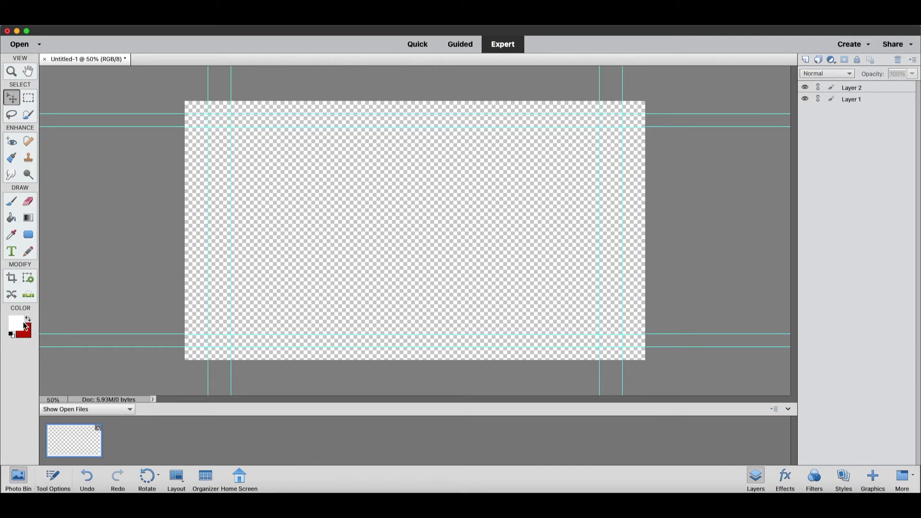
{"action": "left_click", "coordinate": [23, 327]}
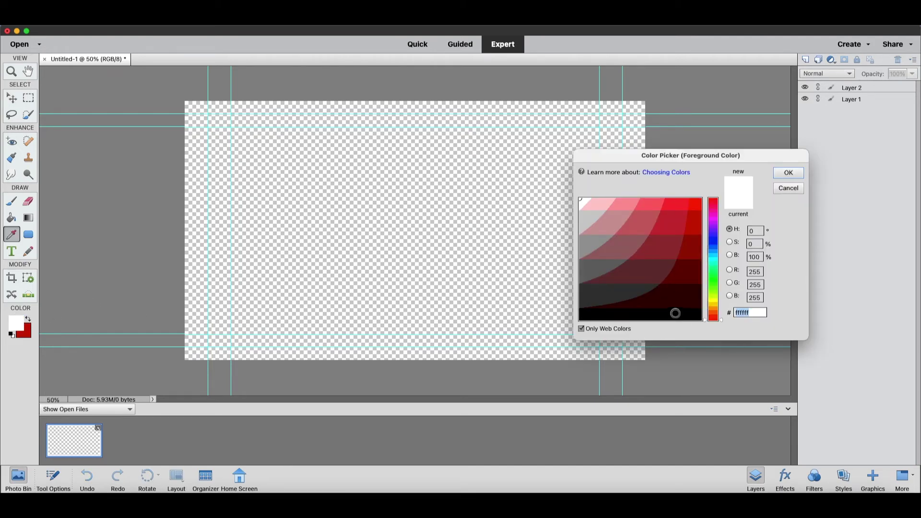
{"action": "left_click", "coordinate": [699, 320]}
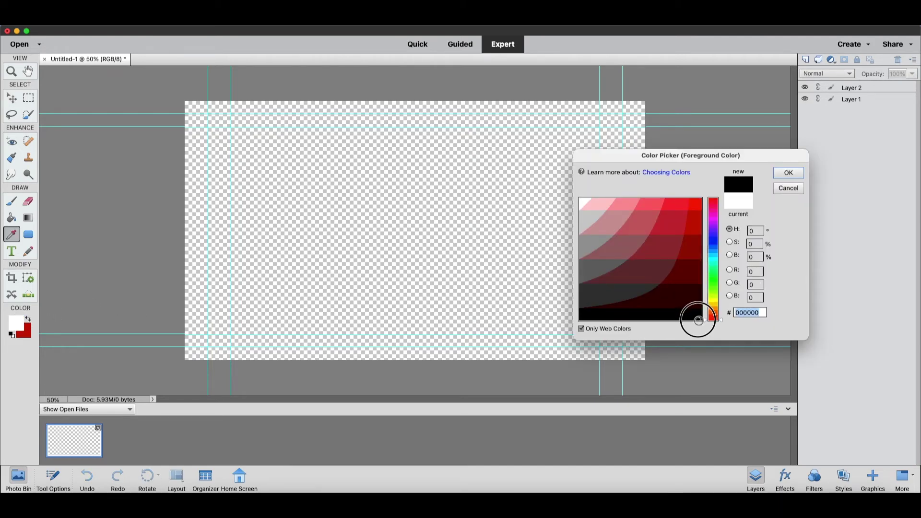
{"action": "left_click", "coordinate": [787, 173]}
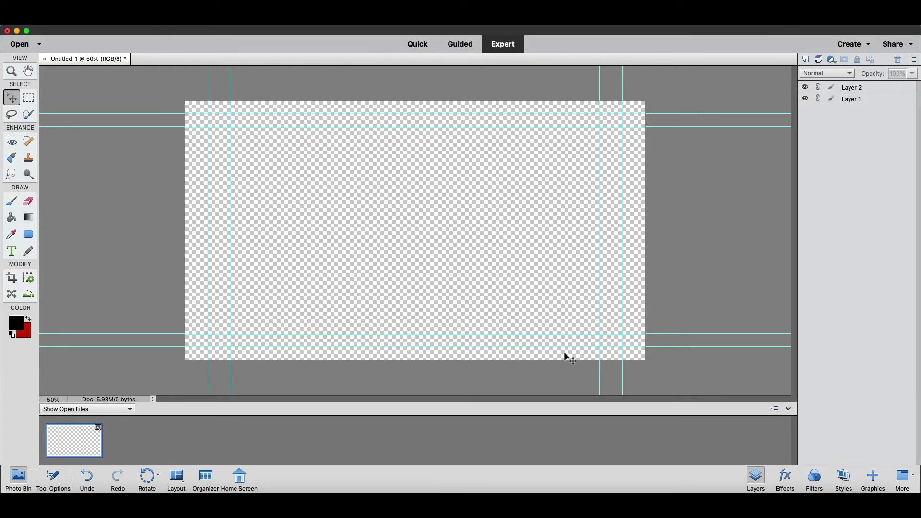
Create a horizontal text box across the middle of the canvas and enter the person's first name in black Arial.
{"action": "left_click", "coordinate": [11, 253]}
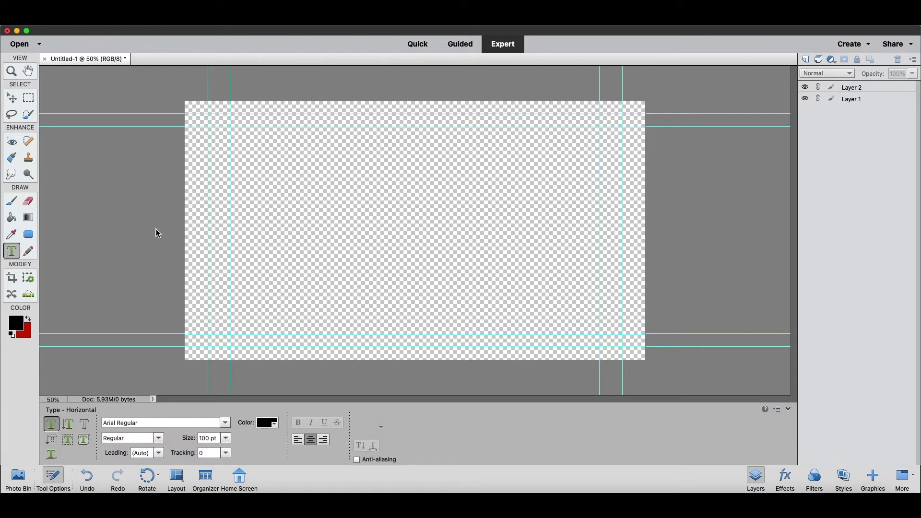
{"action": "left_click_drag", "start_coordinate": [208, 155], "coordinate": [603, 300]}
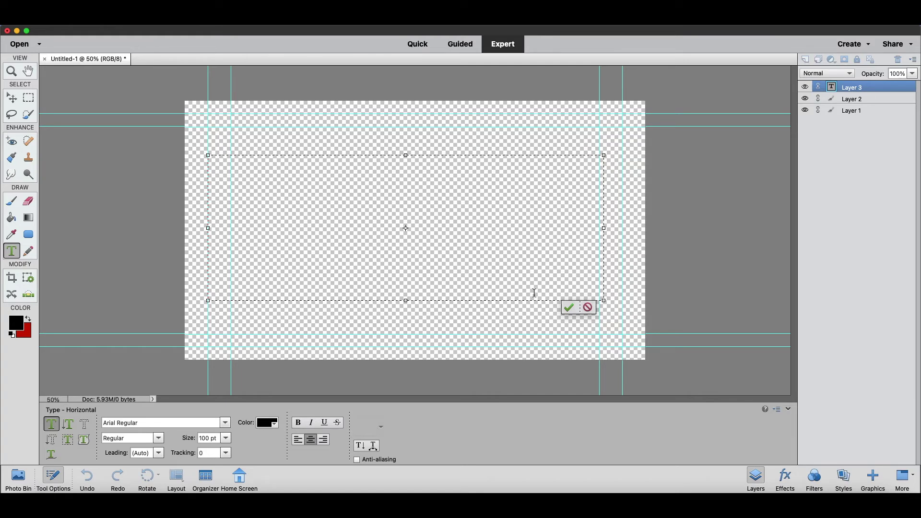
{"action": "type", "text": "Todd"}
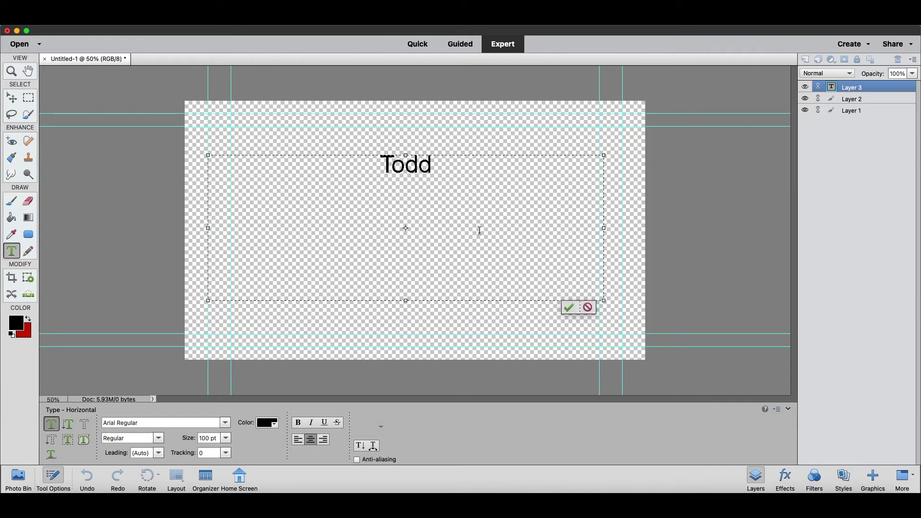
Set the size of the name text to 200 pt and commit the text.
{"action": "left_click_drag", "start_coordinate": [478, 181], "coordinate": [363, 174]}
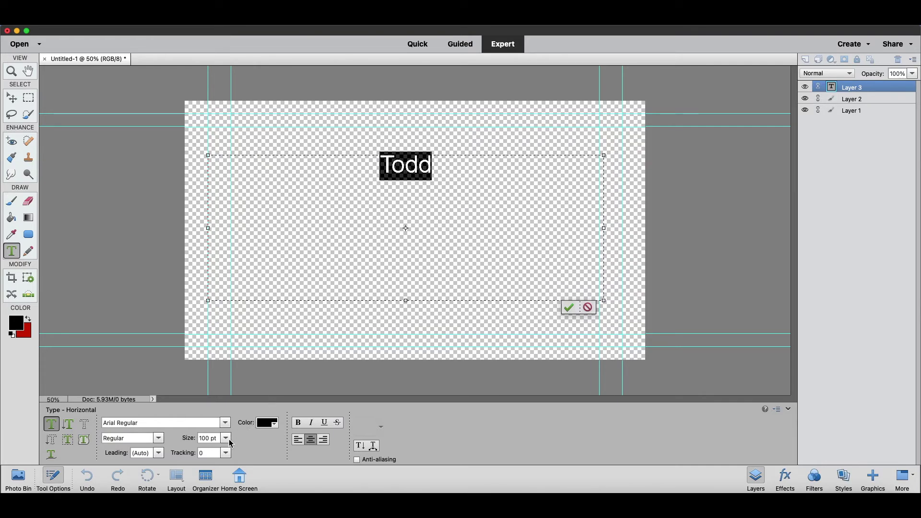
{"action": "left_click", "coordinate": [199, 438]}
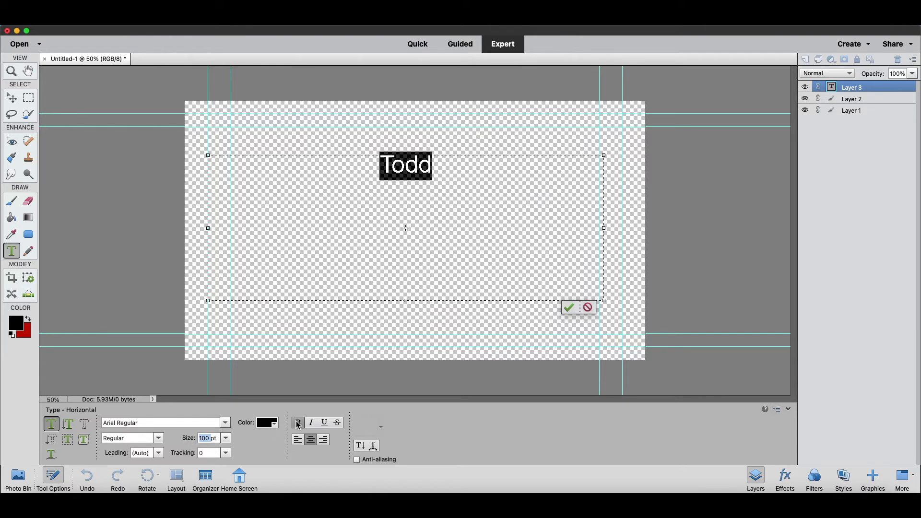
{"action": "type", "text": "200"}
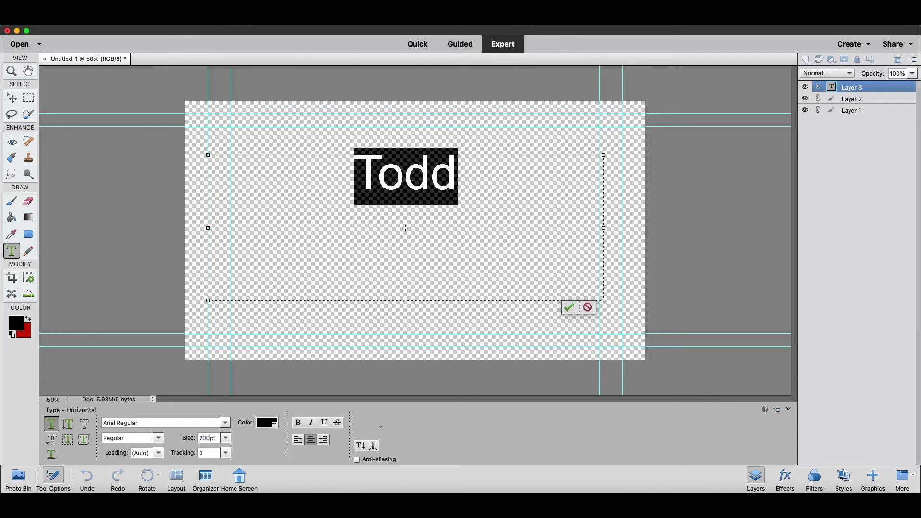
{"action": "left_click", "coordinate": [568, 308]}
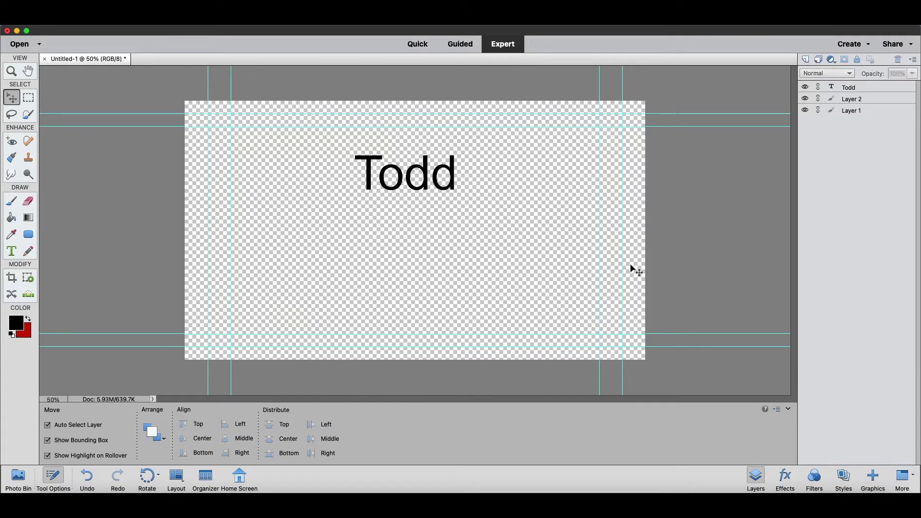
Move the name text toward the left side of the canvas with the Move tool, and save the document as a PNG.
{"action": "key", "text": "t"}
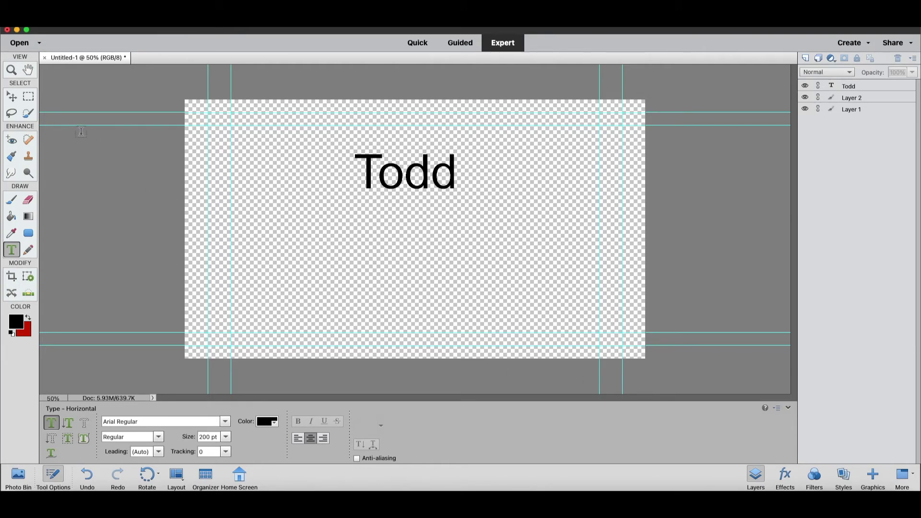
{"action": "left_click", "coordinate": [12, 98]}
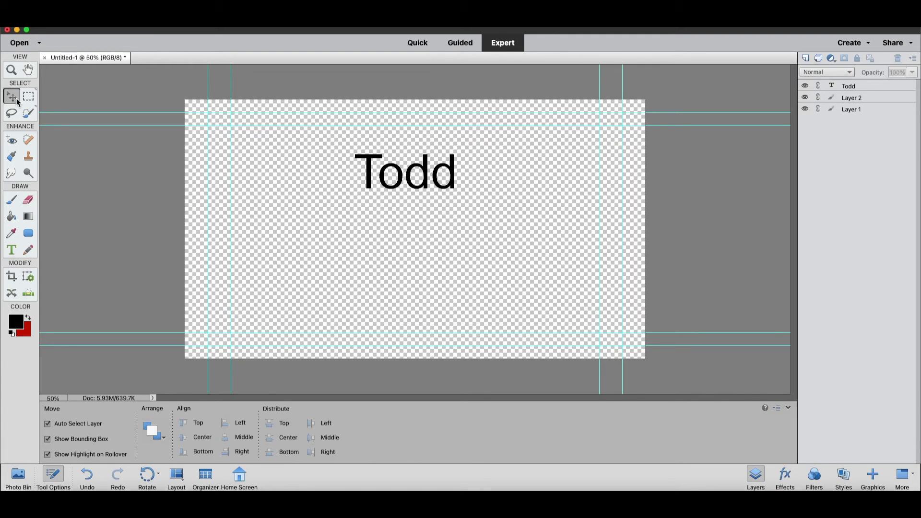
{"action": "left_click_drag", "start_coordinate": [405, 192], "coordinate": [319, 192]}
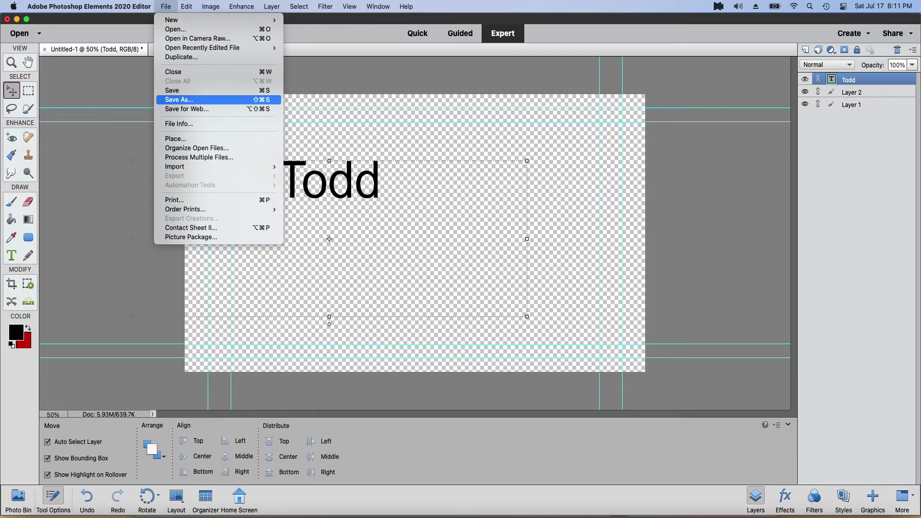
{"action": "left_click", "coordinate": [179, 99]}
{"action": "left_click", "coordinate": [512, 214]}
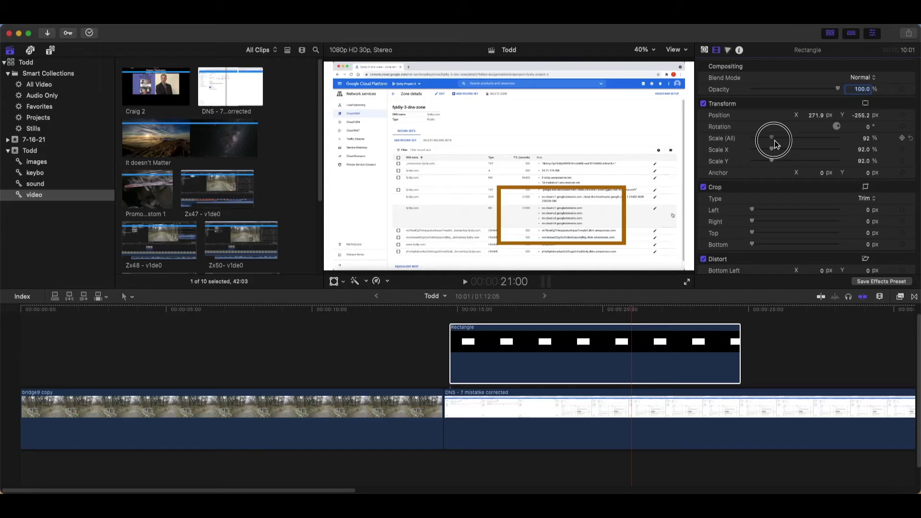
Adjust the Rectangle clip's overall scale, and in Photoshop Elements subtract a rounded rectangle about 7.28 by 3.15 in from the red shape.
{"action": "left_click_drag", "start_coordinate": [772, 146], "coordinate": [768, 149]}
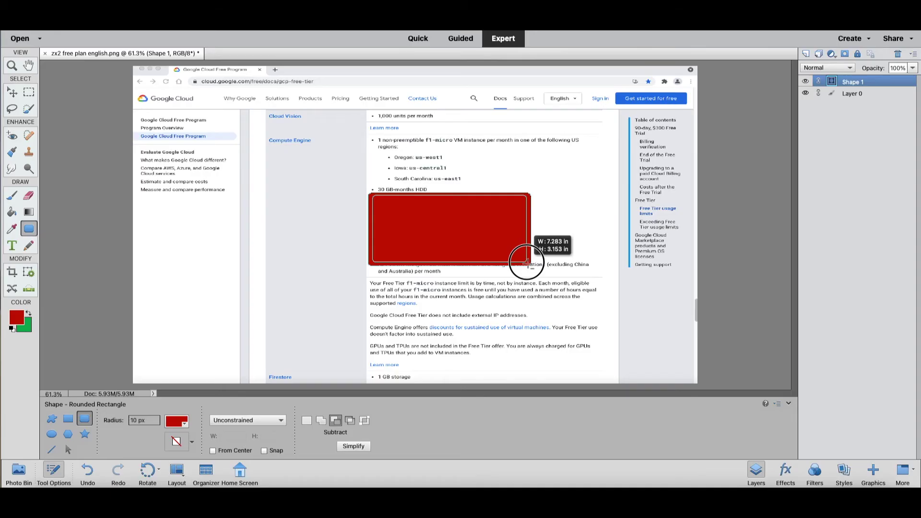
{"action": "left_click_drag", "start_coordinate": [527, 263], "coordinate": [528, 263]}
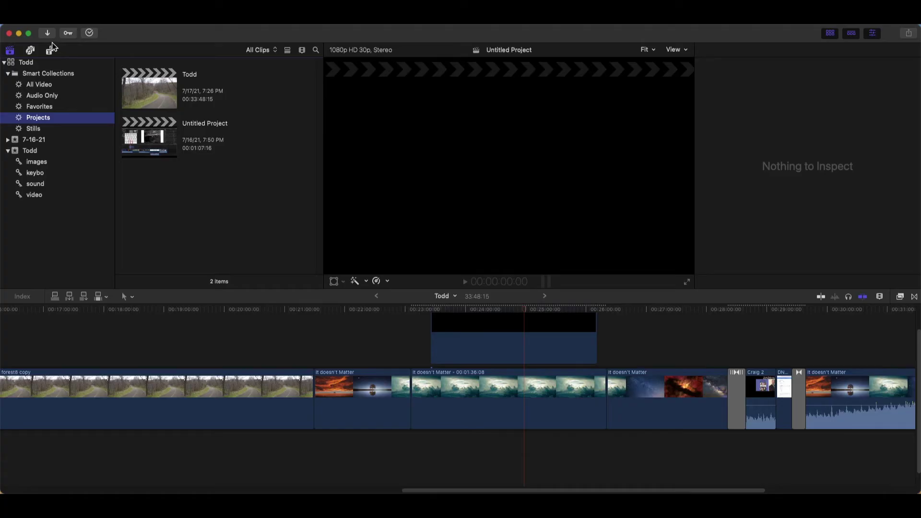
In Final Cut Pro, import the newly saved name PNG from the images folder into the existing event, leaving files in place.
{"action": "left_click", "coordinate": [52, 165]}
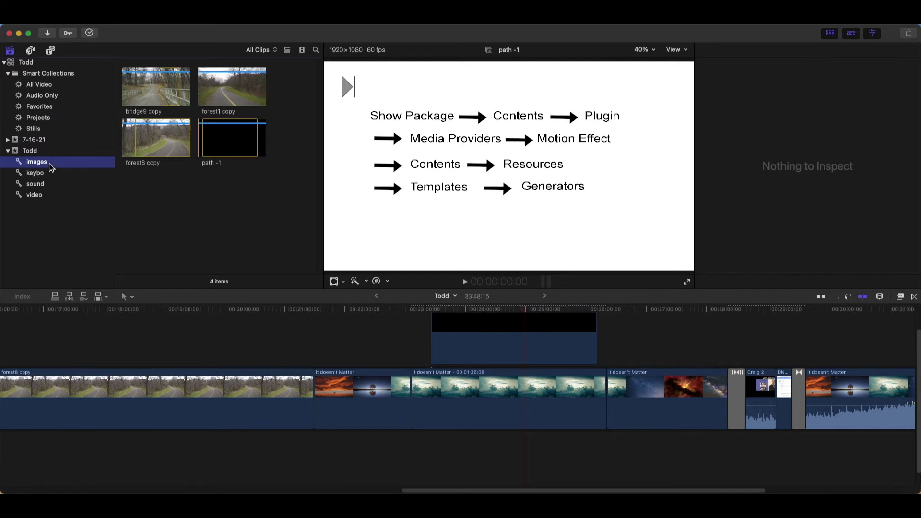
{"action": "left_click", "coordinate": [48, 34]}
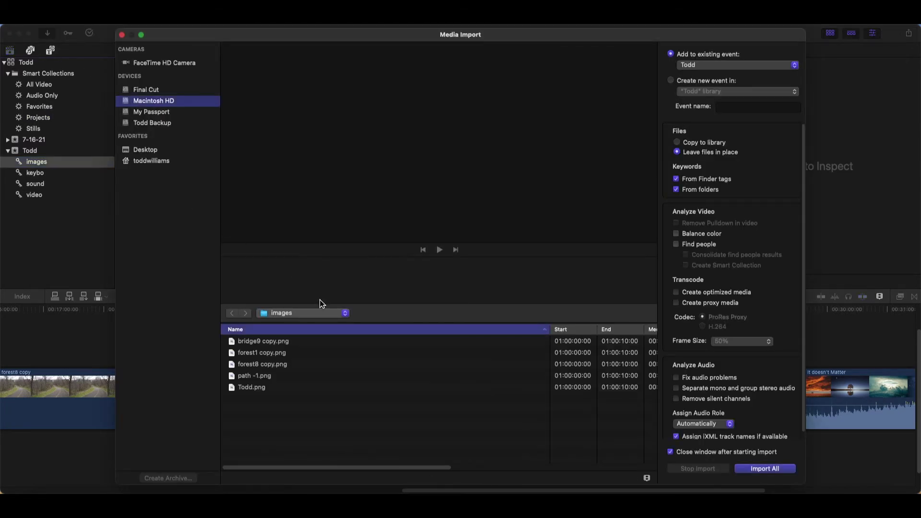
{"action": "left_click", "coordinate": [339, 388]}
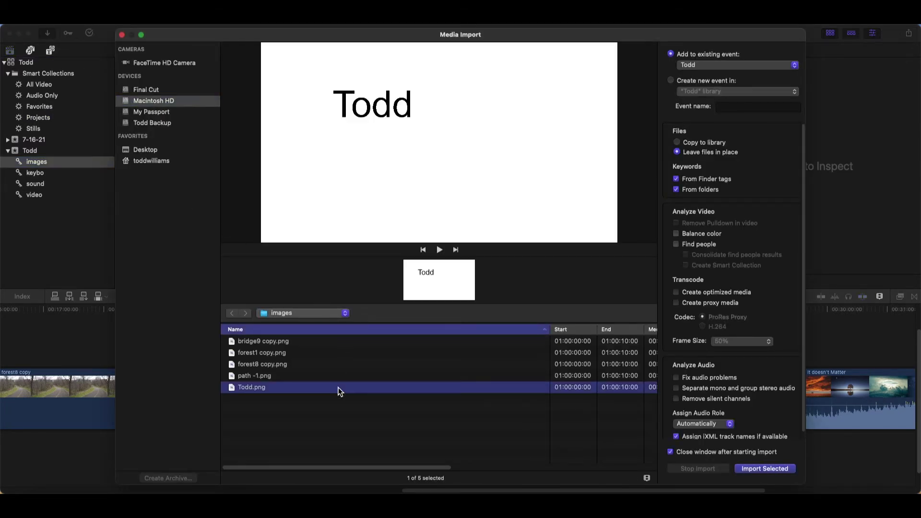
{"action": "left_click", "coordinate": [777, 470]}
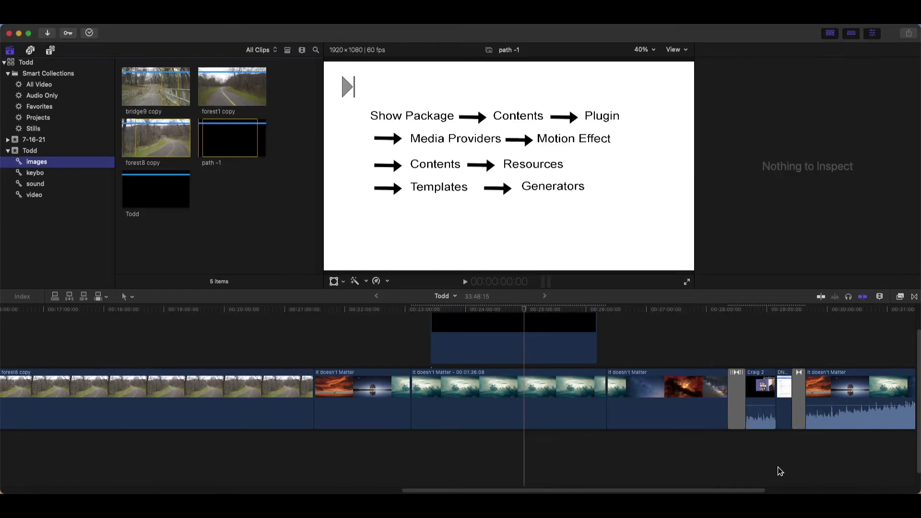
Place the name image above the forest8 copy clip in the timeline and extend its duration to about 1:11.
{"action": "left_click", "coordinate": [161, 206]}
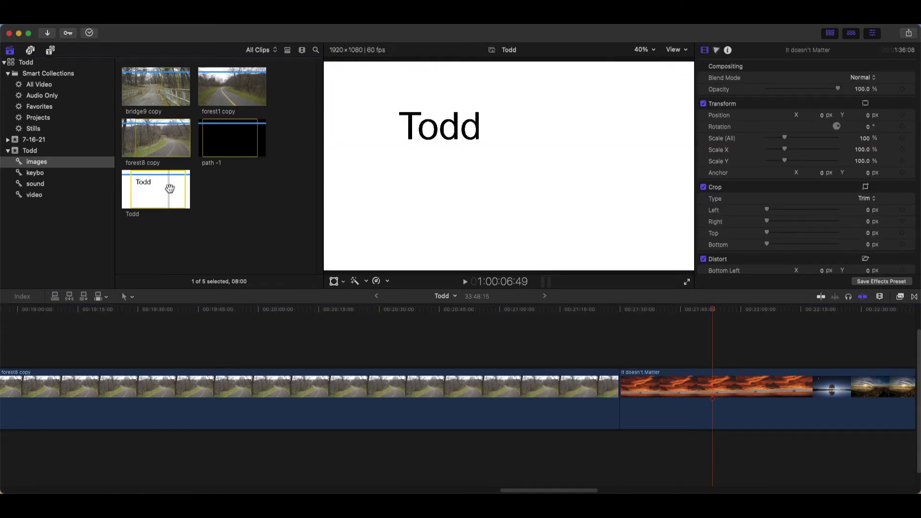
{"action": "left_click", "coordinate": [169, 188]}
{"action": "left_click_drag", "start_coordinate": [200, 283], "coordinate": [179, 349]}
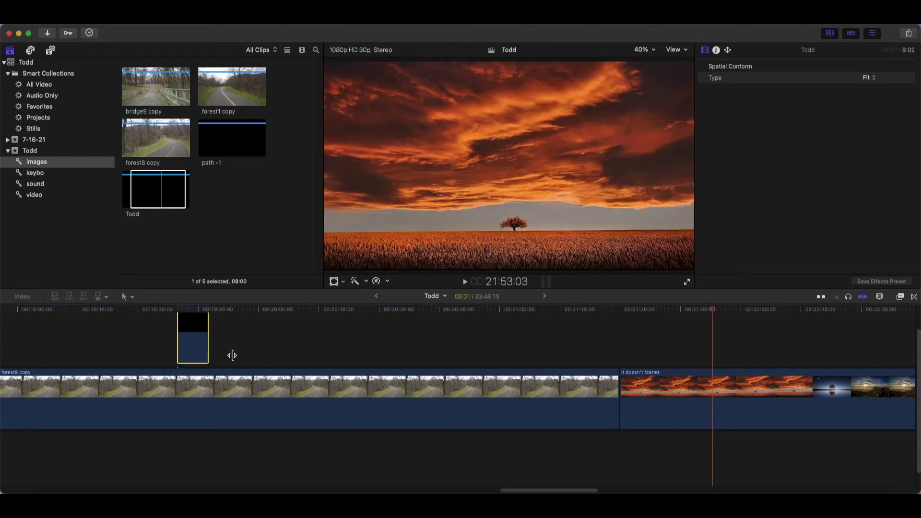
{"action": "left_click", "coordinate": [198, 319]}
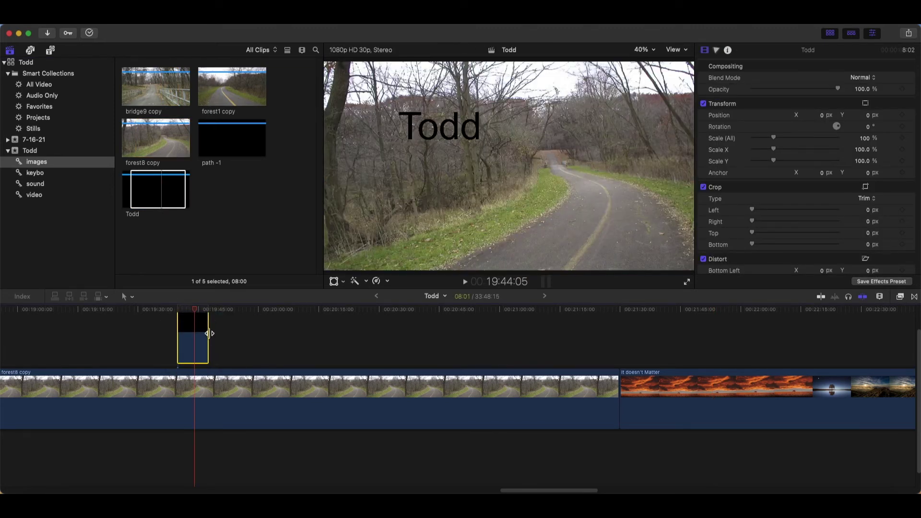
{"action": "left_click_drag", "start_coordinate": [209, 333], "coordinate": [462, 353]}
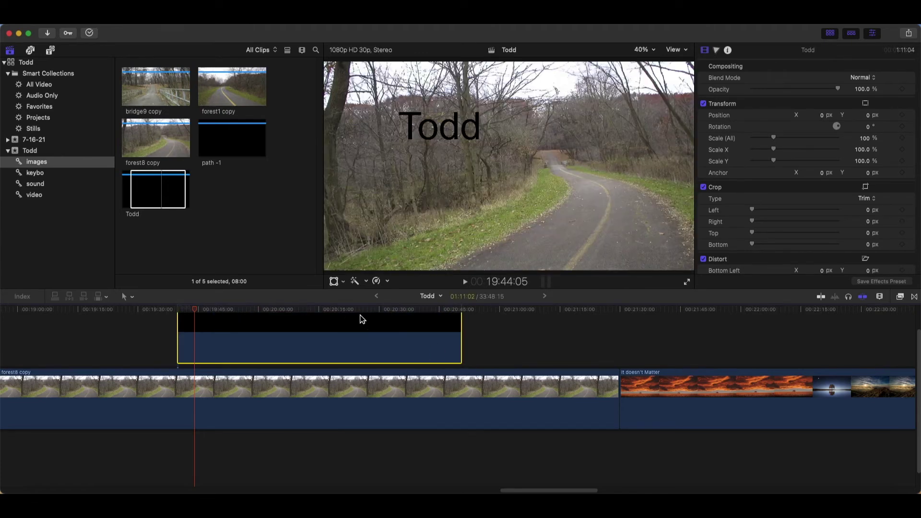
At about 20:23 in the timeline, use Transform to move the name image onto the path at about X 507.3, Y -434.7 px.
{"action": "left_click", "coordinate": [355, 311]}
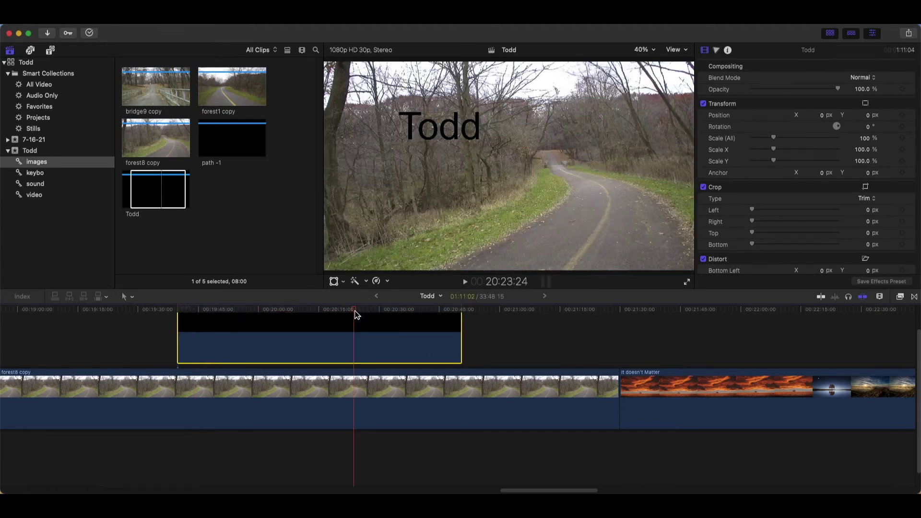
{"action": "right_click", "coordinate": [460, 194]}
{"action": "left_click", "coordinate": [477, 197]}
{"action": "left_click_drag", "start_coordinate": [453, 133], "coordinate": [551, 217]}
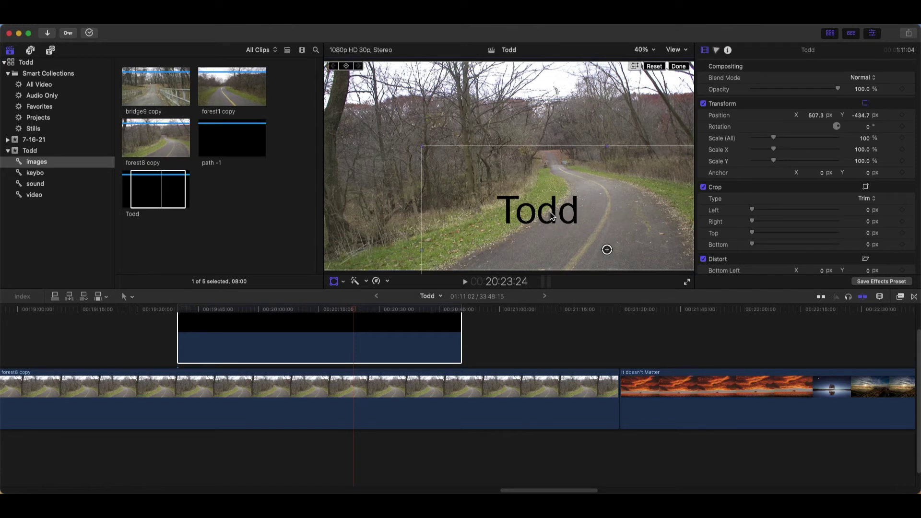
{"action": "left_click", "coordinate": [679, 66]}
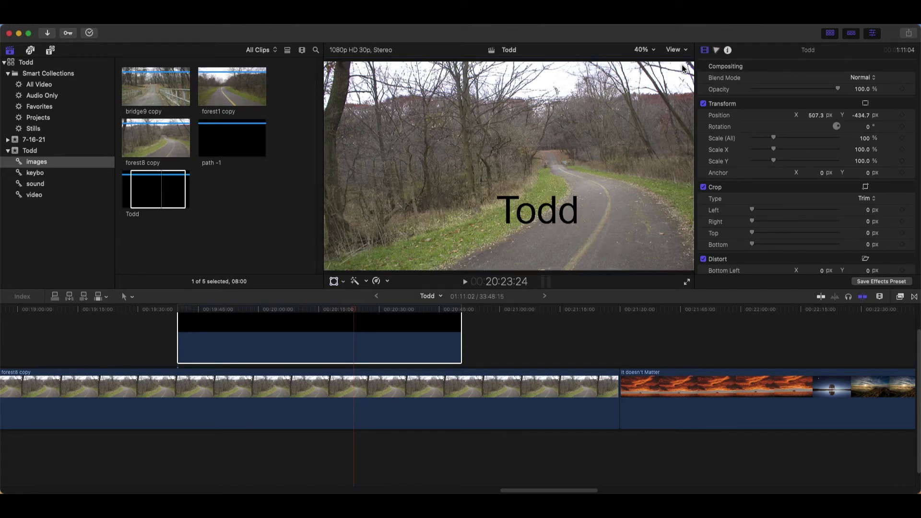
Try scaling the name image to 246% and cropping it 323 left, 302 right, 193 top and 548 bottom.
{"action": "left_click", "coordinate": [623, 240]}
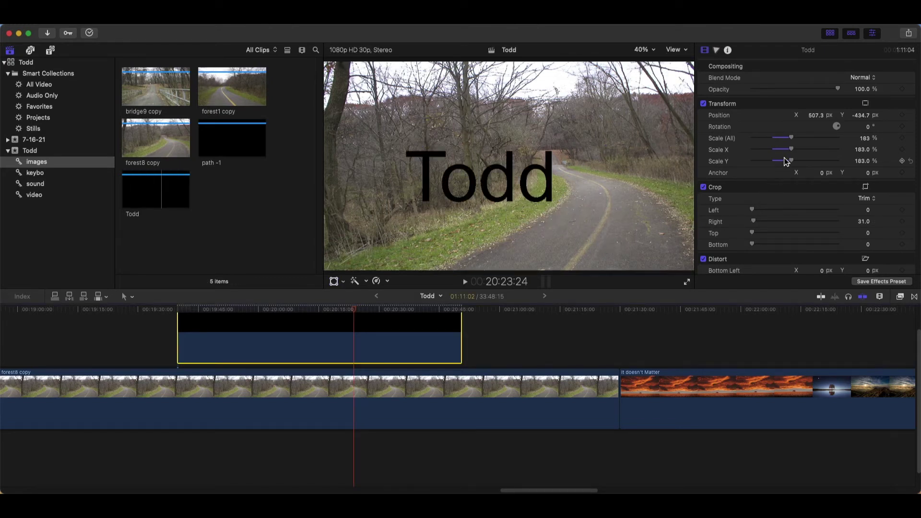
{"action": "mouse_move", "coordinate": [791, 138]}
{"action": "left_mouse_down"}
{"action": "mouse_move", "coordinate": [773, 140]}
{"action": "mouse_move", "coordinate": [821, 140]}
{"action": "mouse_move", "coordinate": [804, 139]}
{"action": "left_mouse_up"}
{"action": "left_click_drag", "start_coordinate": [753, 211], "coordinate": [796, 256]}
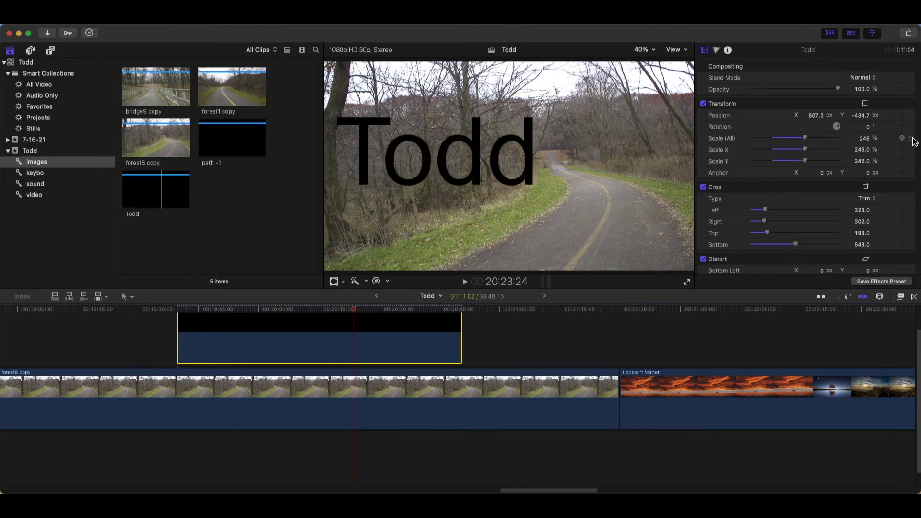
Reset the name image's overall scale and its bottom, top, right and left crop values to their defaults.
{"action": "left_click", "coordinate": [911, 138]}
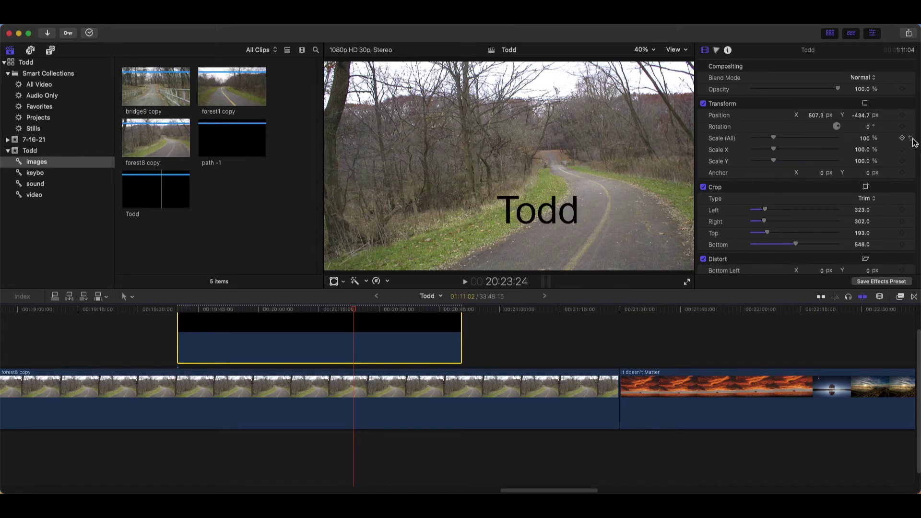
{"action": "left_click", "coordinate": [910, 245]}
{"action": "left_click", "coordinate": [910, 233]}
{"action": "left_click", "coordinate": [910, 221]}
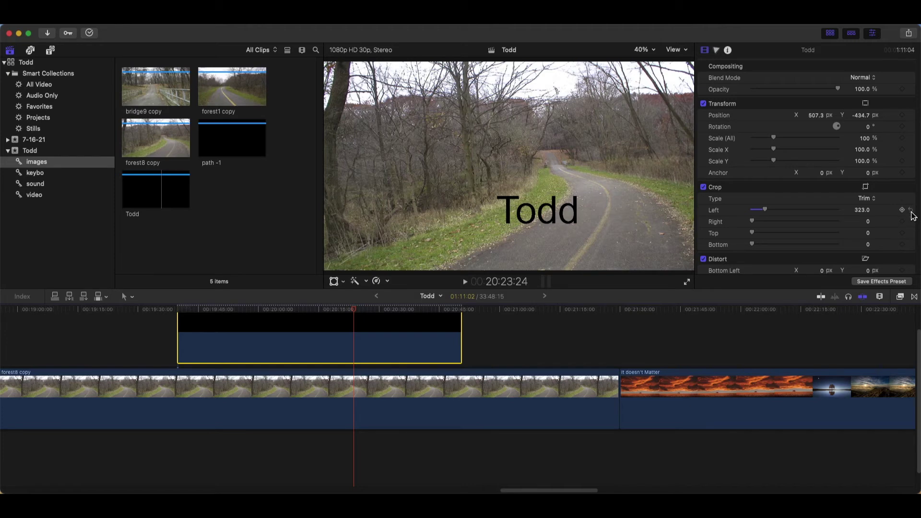
{"action": "left_click", "coordinate": [911, 210]}
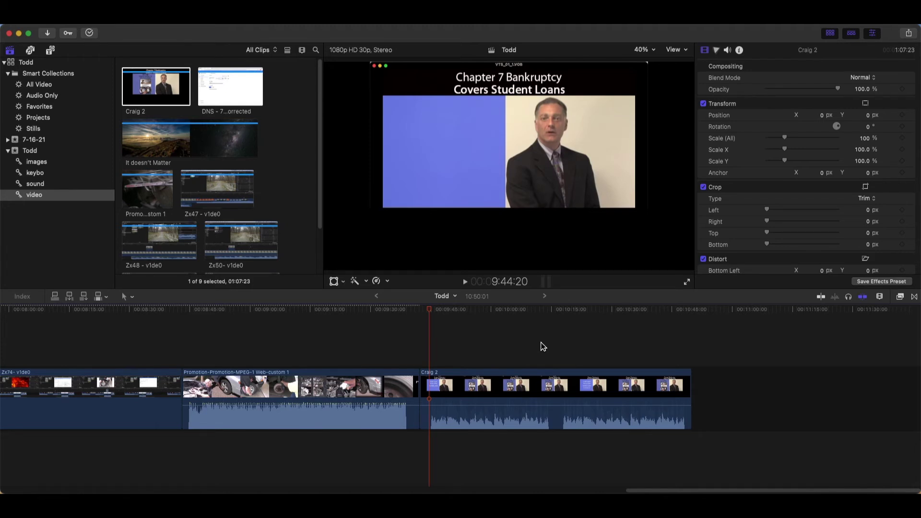
Select the Chapter 7 Bankruptcy clip in the timeline and set its scale to 75.61% in X and 192% in Y.
{"action": "left_click", "coordinate": [552, 398]}
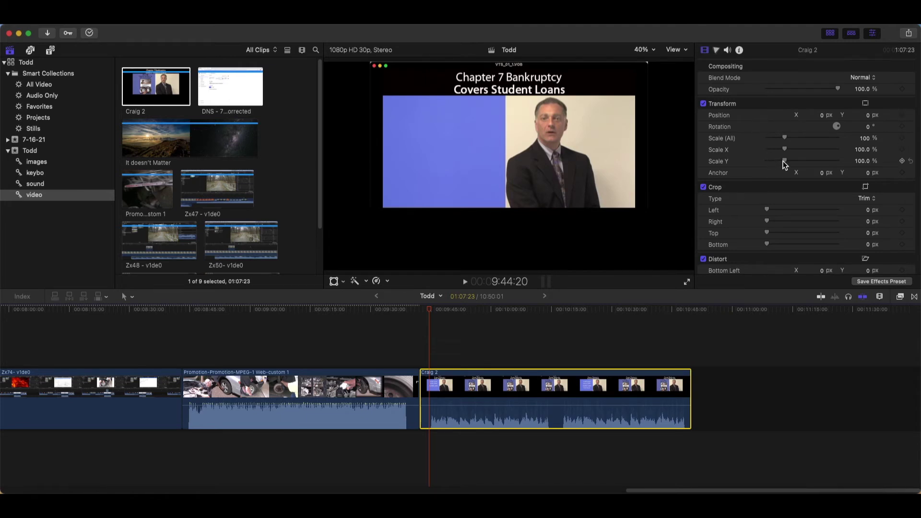
{"action": "left_click_drag", "start_coordinate": [783, 163], "coordinate": [801, 139]}
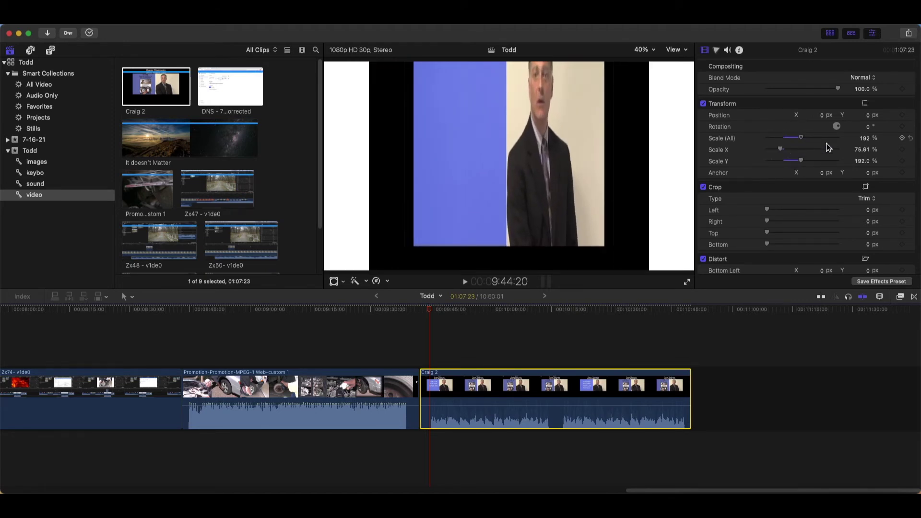
Reset the Chapter 7 Bankruptcy clip's X and Y scale to their default 100%.
{"action": "left_click", "coordinate": [911, 161]}
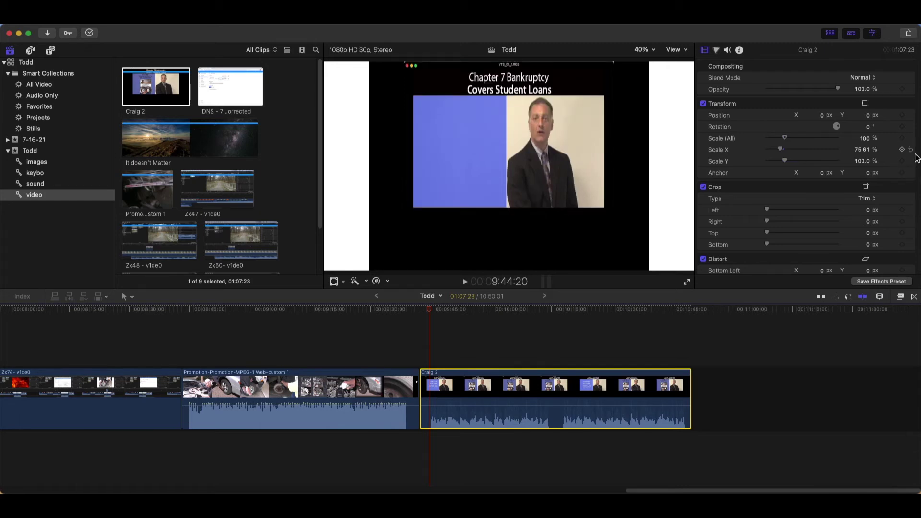
{"action": "left_click", "coordinate": [912, 149]}
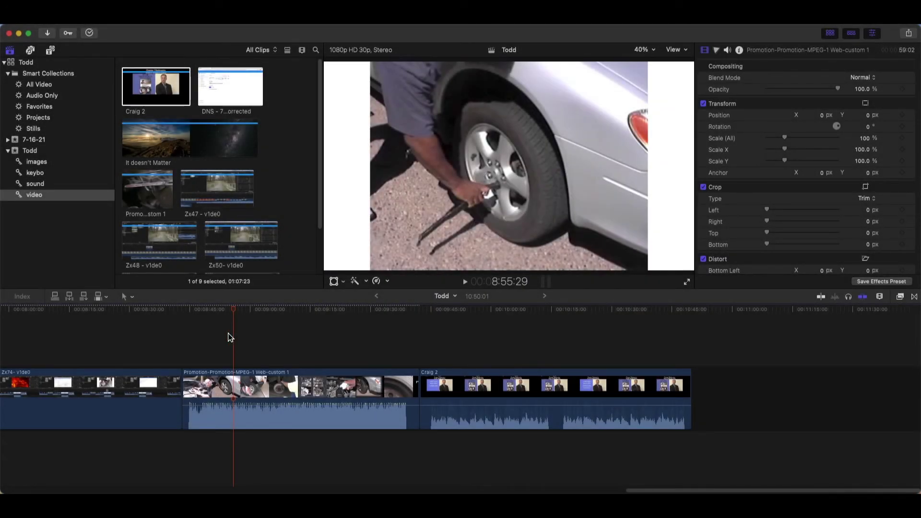
Blade the Chapter 7 Bankruptcy clip at two points to isolate a middle segment, and return to the Select tool.
{"action": "left_click", "coordinate": [130, 298]}
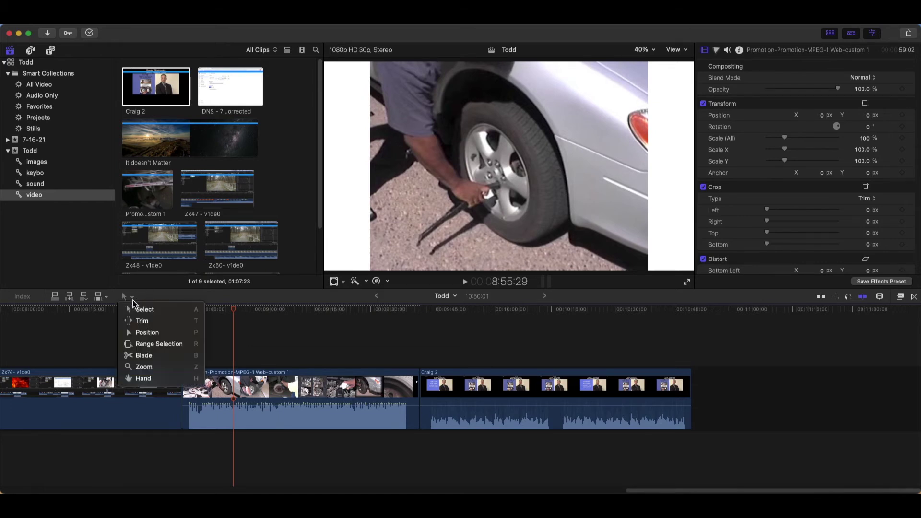
{"action": "left_click", "coordinate": [163, 358]}
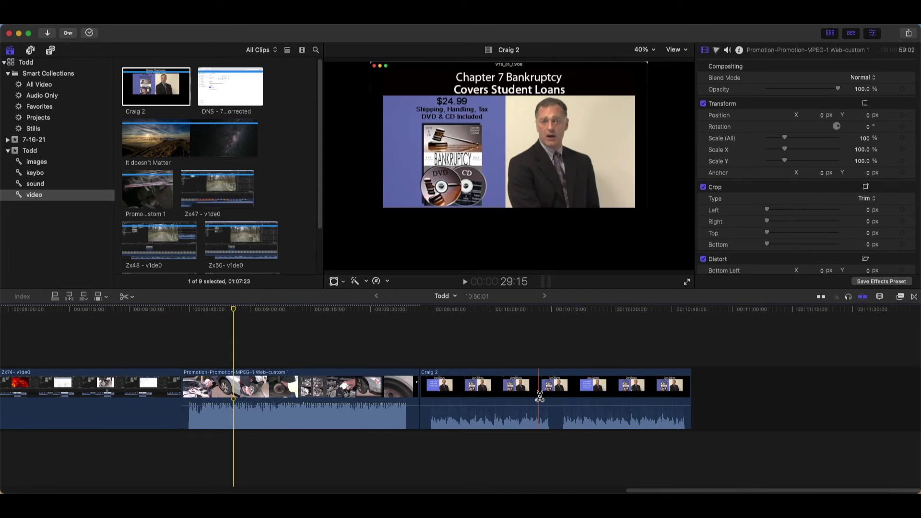
{"action": "left_click", "coordinate": [479, 400]}
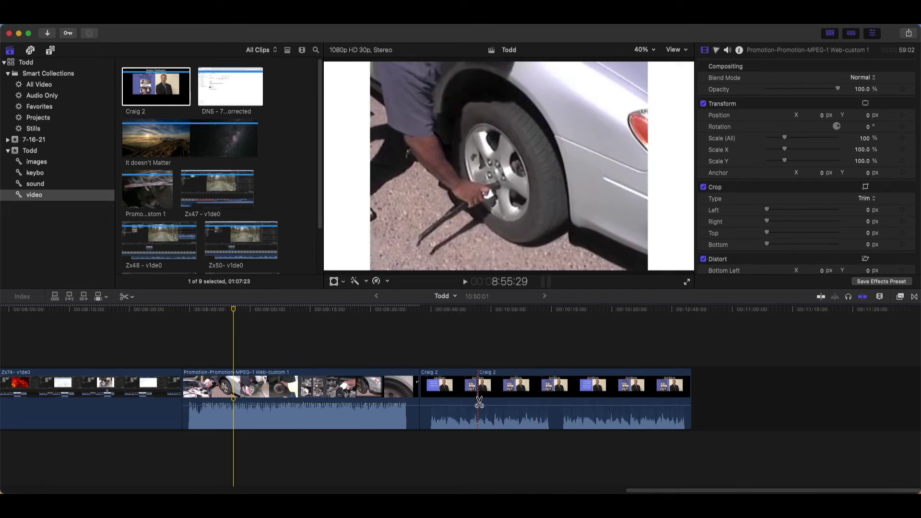
{"action": "left_click", "coordinate": [537, 402]}
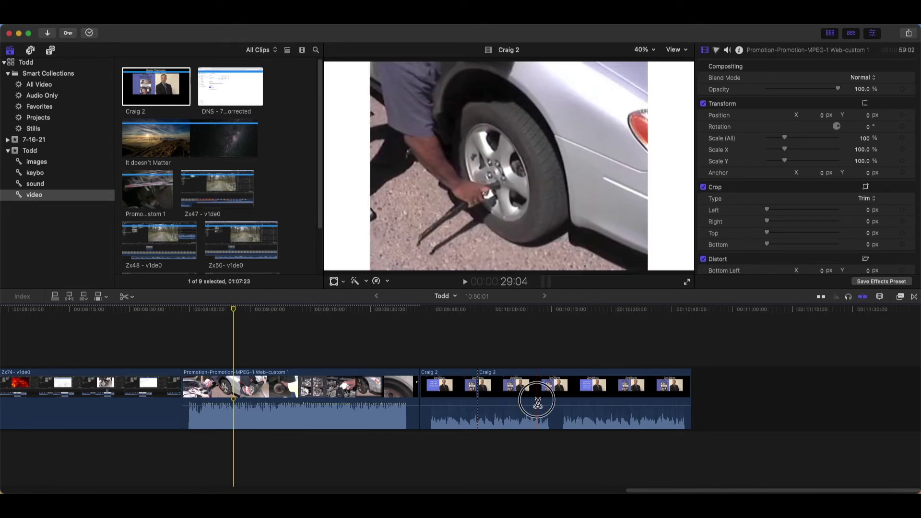
{"action": "left_click", "coordinate": [126, 297]}
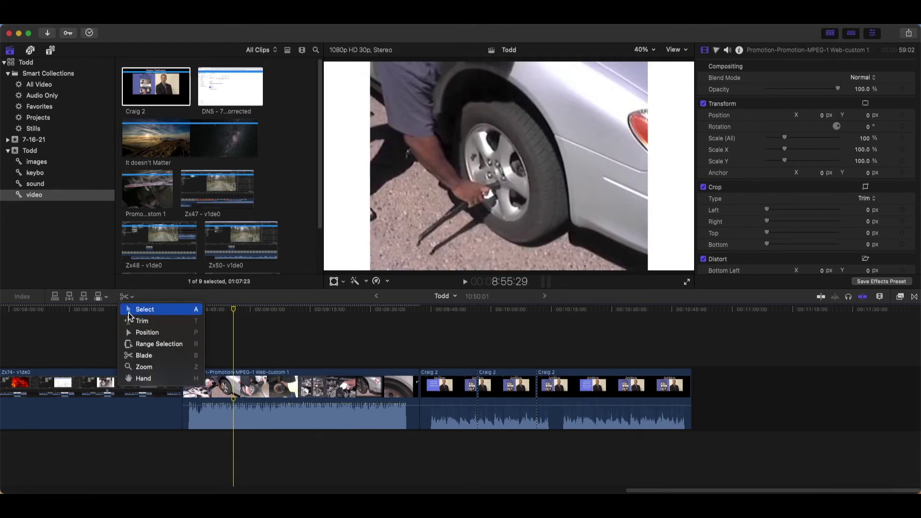
{"action": "left_click", "coordinate": [128, 313]}
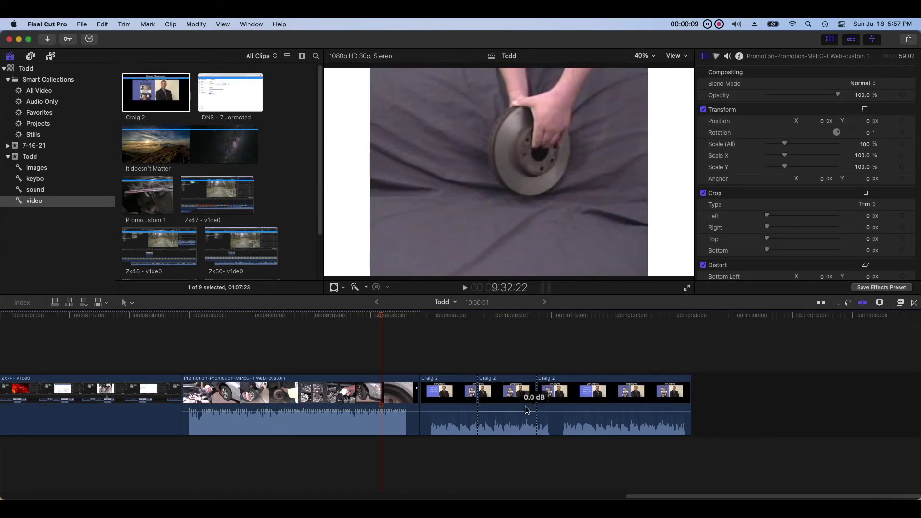
Duplicate the middle segment by copying and pasting it, and place the duplicate as a connected clip directly above the original.
{"action": "left_click", "coordinate": [487, 391]}
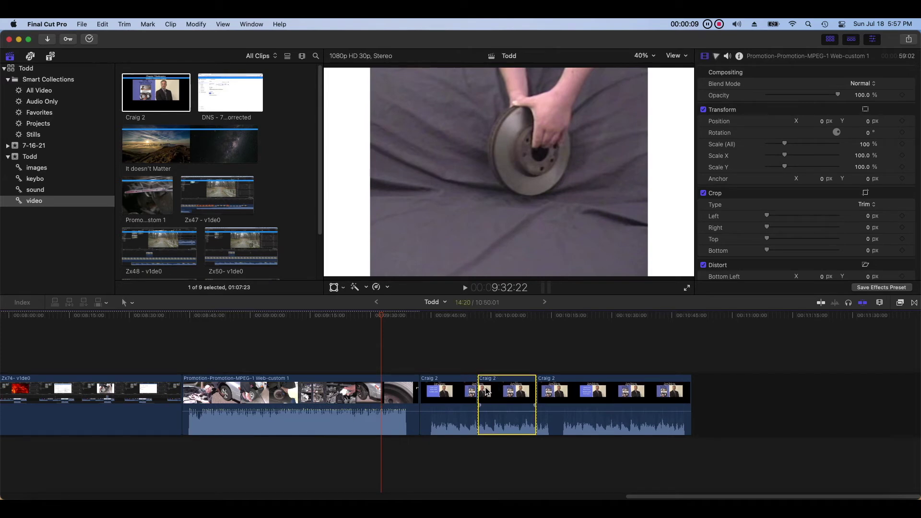
{"action": "left_click", "coordinate": [102, 24]}
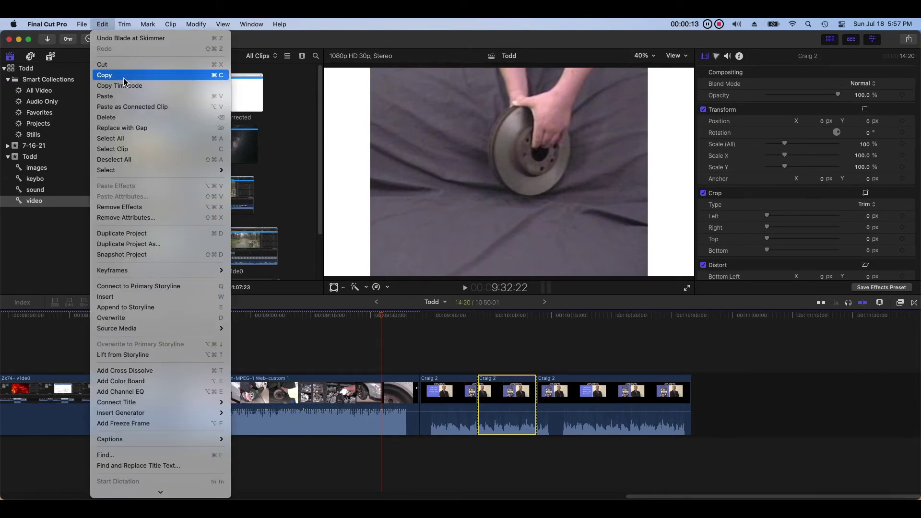
{"action": "left_click", "coordinate": [106, 74]}
{"action": "left_click", "coordinate": [477, 316]}
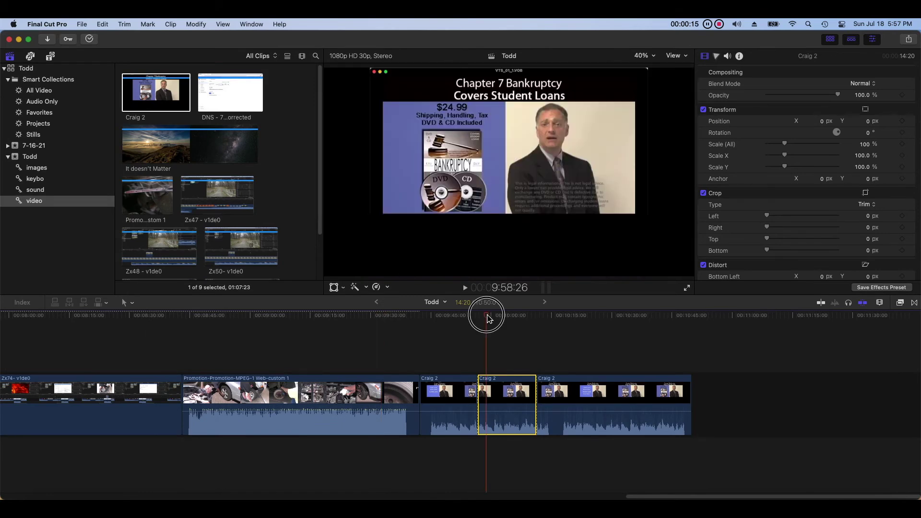
{"action": "left_click", "coordinate": [102, 24]}
{"action": "left_click", "coordinate": [105, 96]}
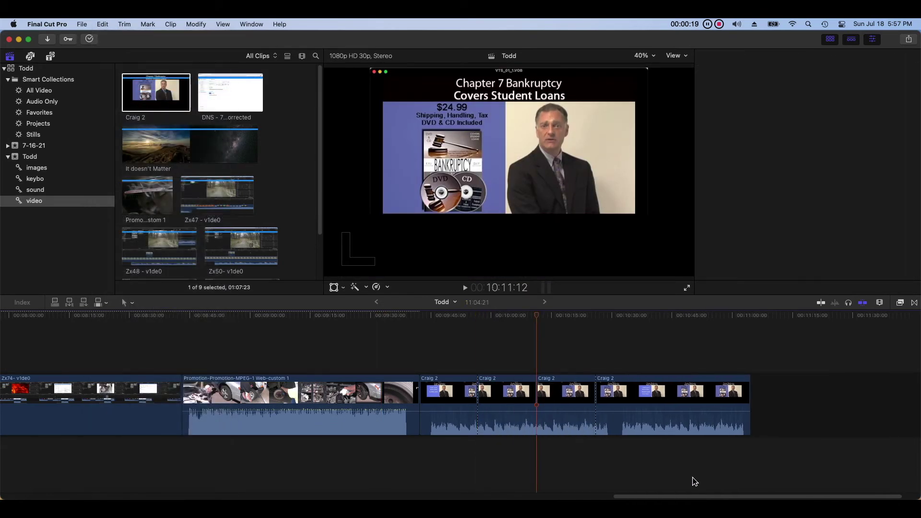
{"action": "left_click_drag", "start_coordinate": [499, 409], "coordinate": [503, 341]}
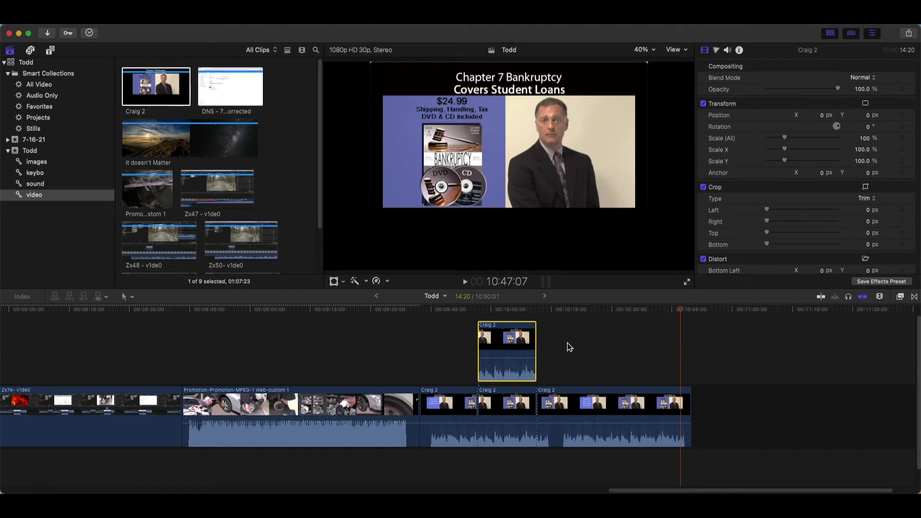
Disable the original middle segment in the primary storyline beneath the connected copy.
{"action": "left_click", "coordinate": [511, 406]}
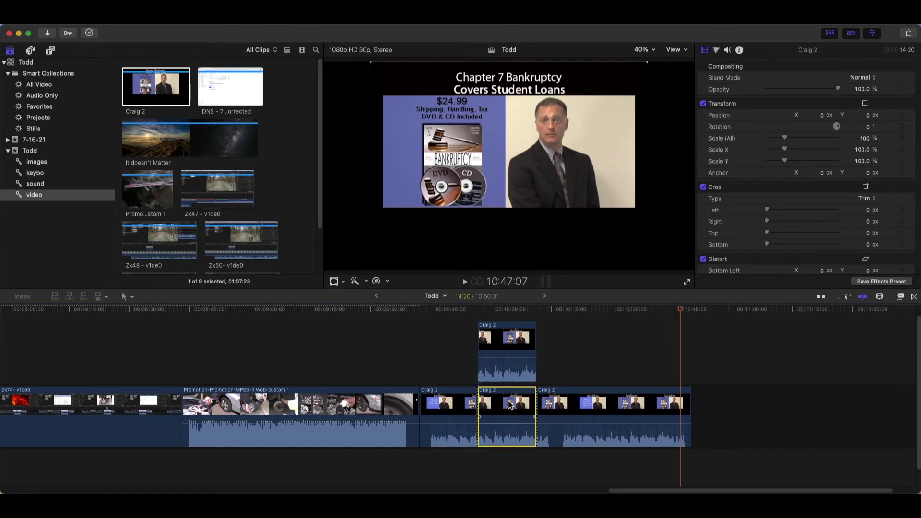
{"action": "right_click", "coordinate": [510, 405]}
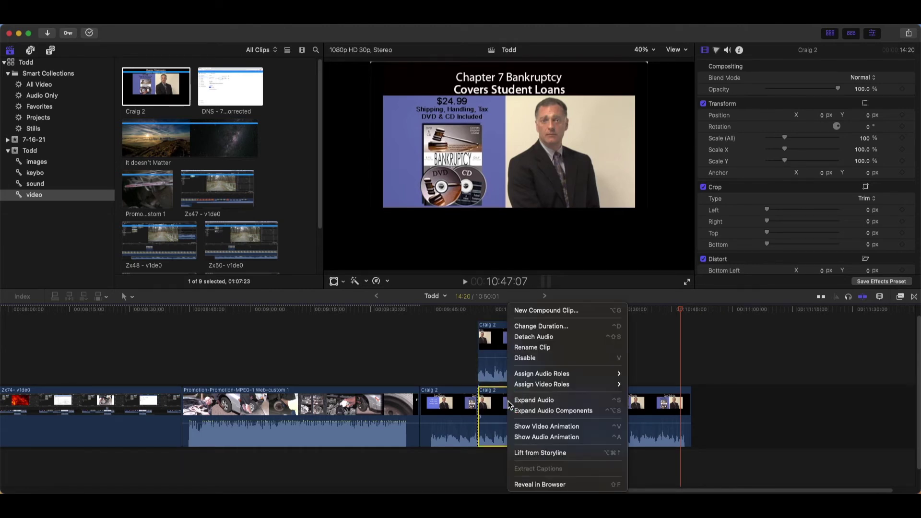
{"action": "left_click", "coordinate": [536, 362]}
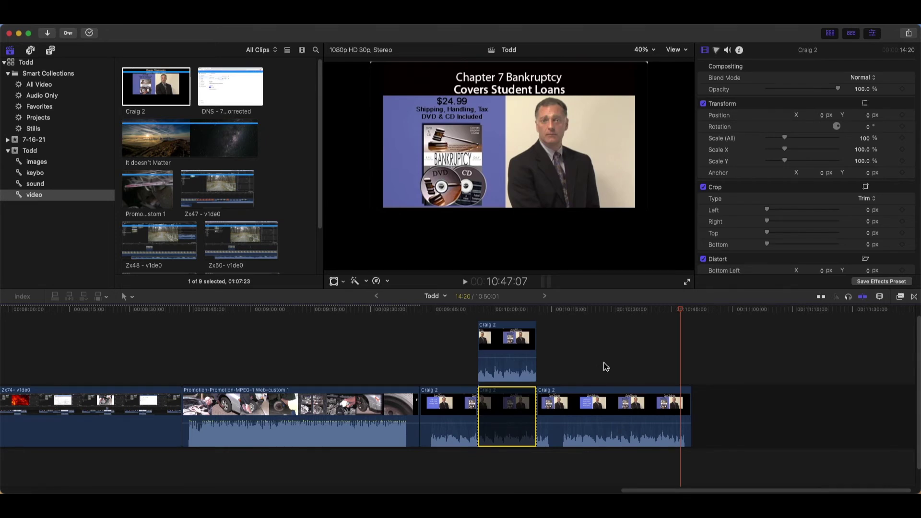
Detach the audio from the connected copy and delete the detached audio clip.
{"action": "left_click", "coordinate": [501, 354]}
{"action": "right_click", "coordinate": [501, 354]}
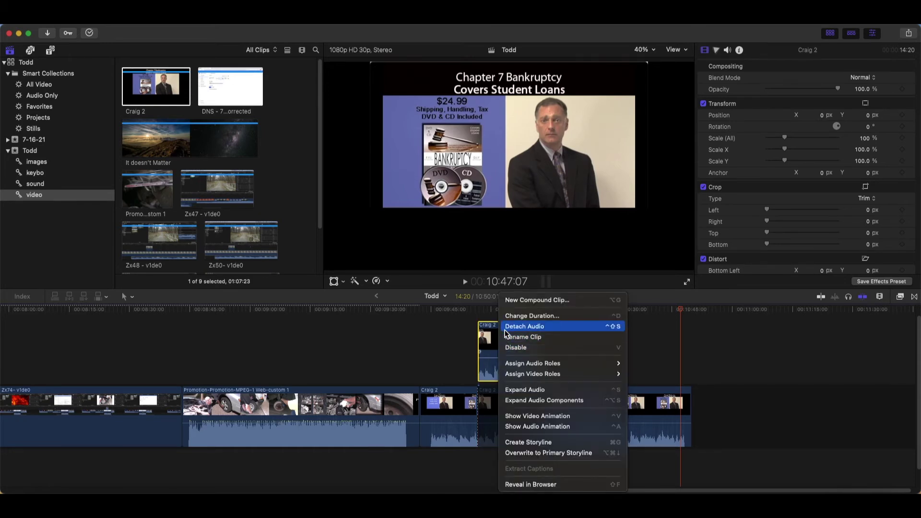
{"action": "left_click", "coordinate": [505, 329]}
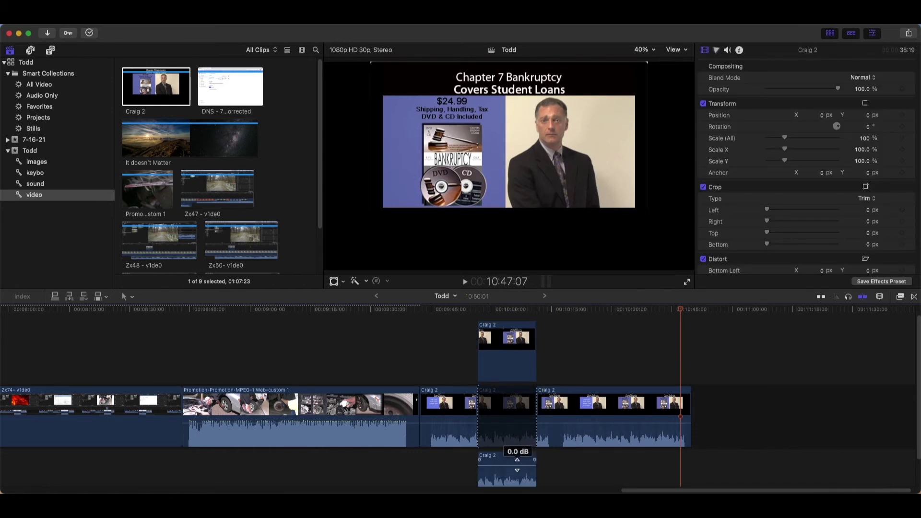
{"action": "left_click", "coordinate": [514, 466]}
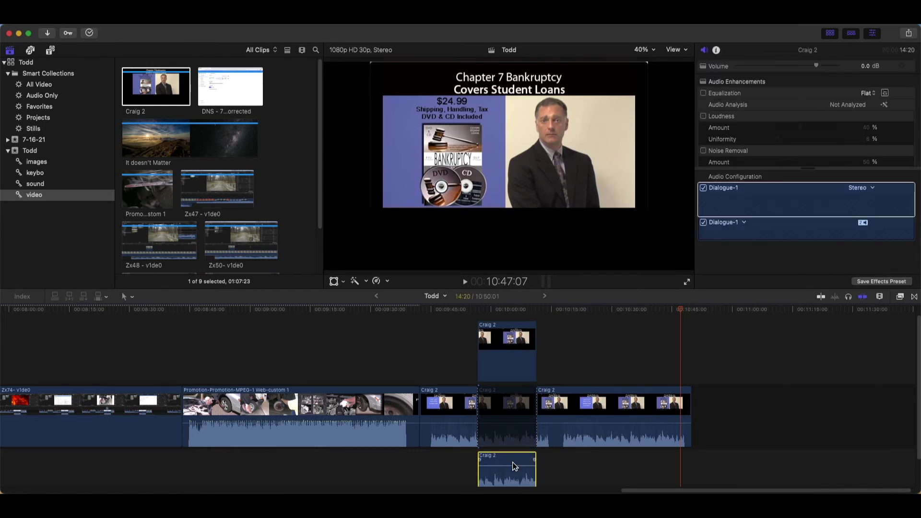
{"action": "key", "text": "Delete"}
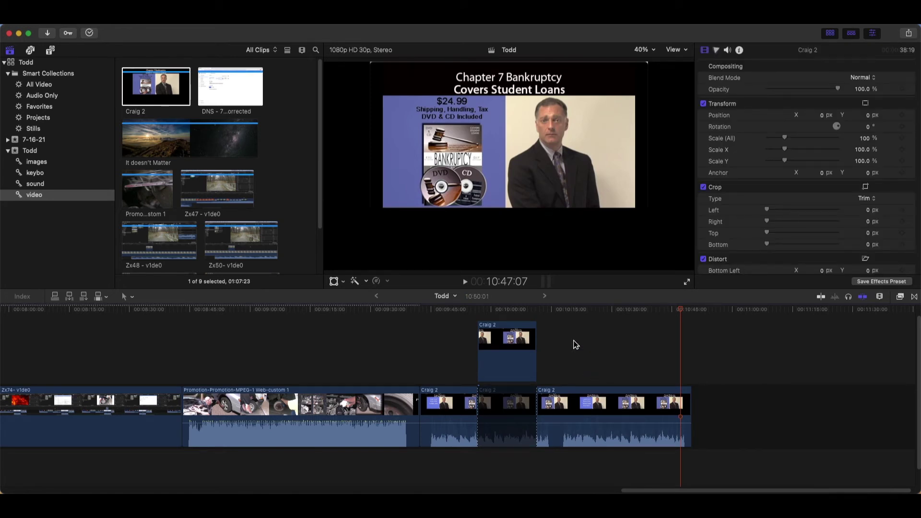
Select the connected copy, place the playhead over it at 10:06:01 and set its overall scale to 138%.
{"action": "key", "text": "Up"}
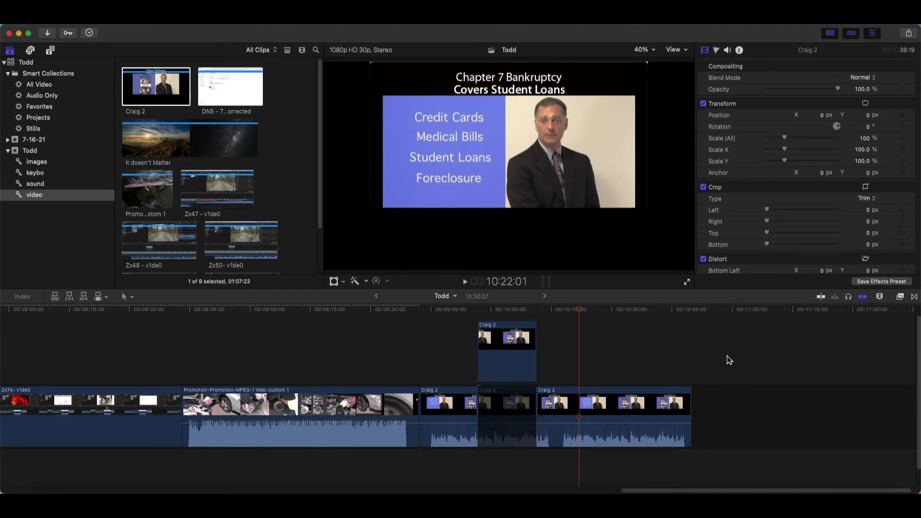
{"action": "left_click", "coordinate": [524, 360]}
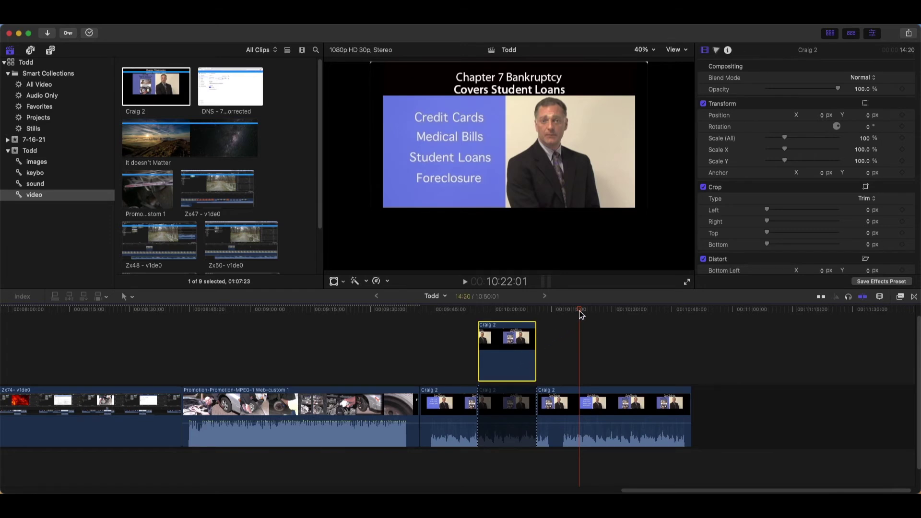
{"action": "left_click", "coordinate": [563, 311]}
{"action": "left_click_drag", "start_coordinate": [562, 311], "coordinate": [515, 309]}
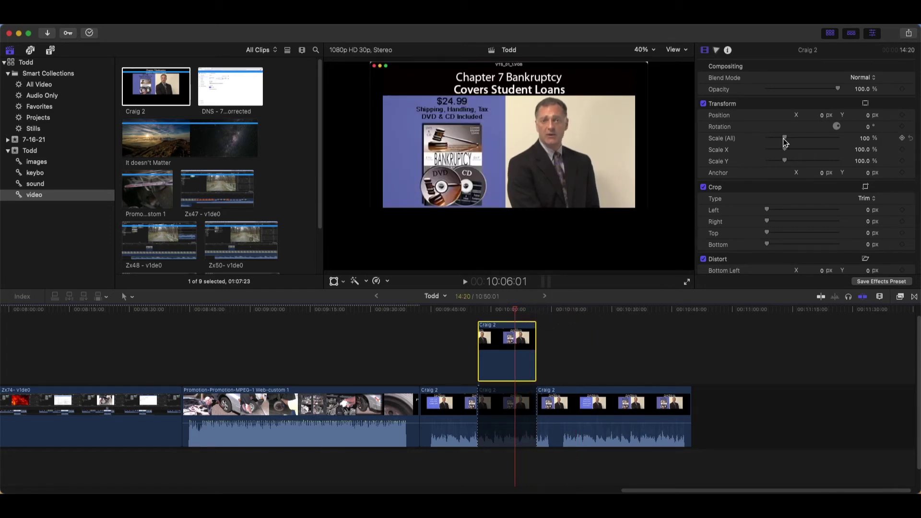
{"action": "left_click_drag", "start_coordinate": [784, 137], "coordinate": [792, 141]}
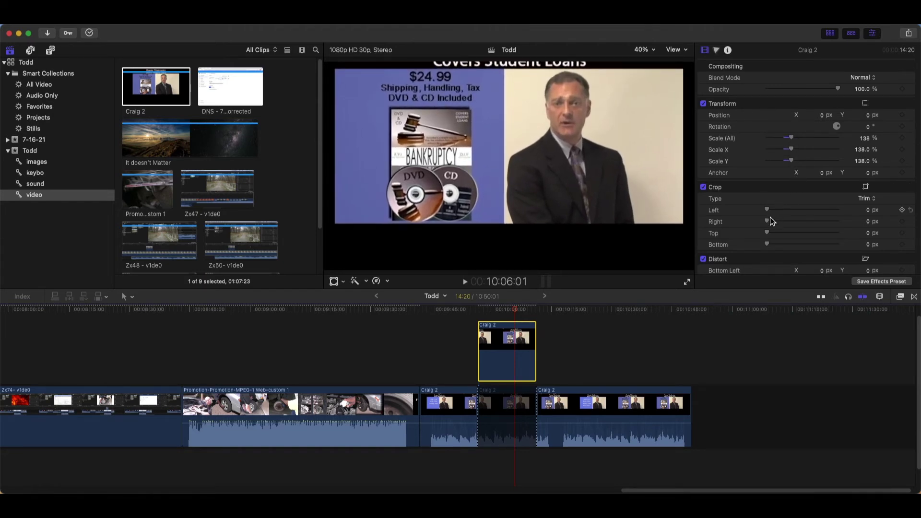
Crop the connected copy around the man's head and shoulders: left 949, right 528, top 188 and bottom 541 px.
{"action": "left_click_drag", "start_coordinate": [769, 225], "coordinate": [770, 245]}
{"action": "left_click_drag", "start_coordinate": [780, 248], "coordinate": [806, 249]}
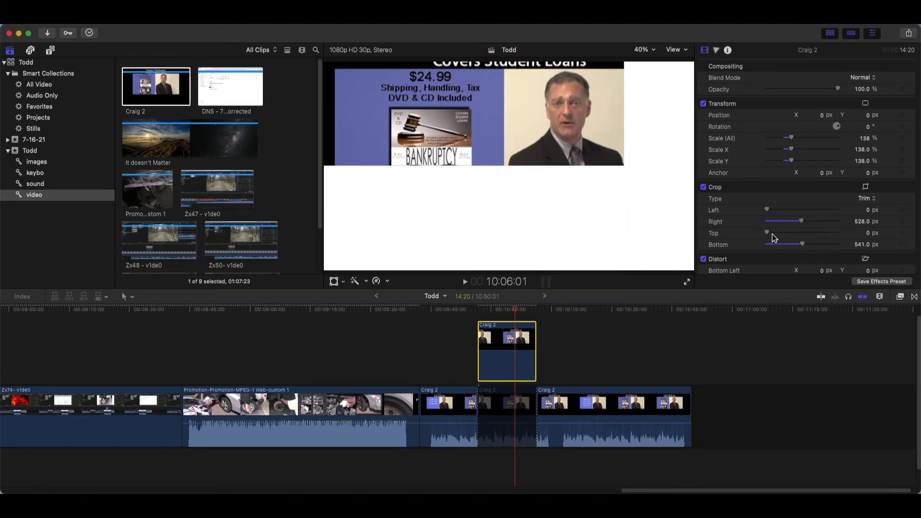
{"action": "left_click_drag", "start_coordinate": [767, 210], "coordinate": [829, 220]}
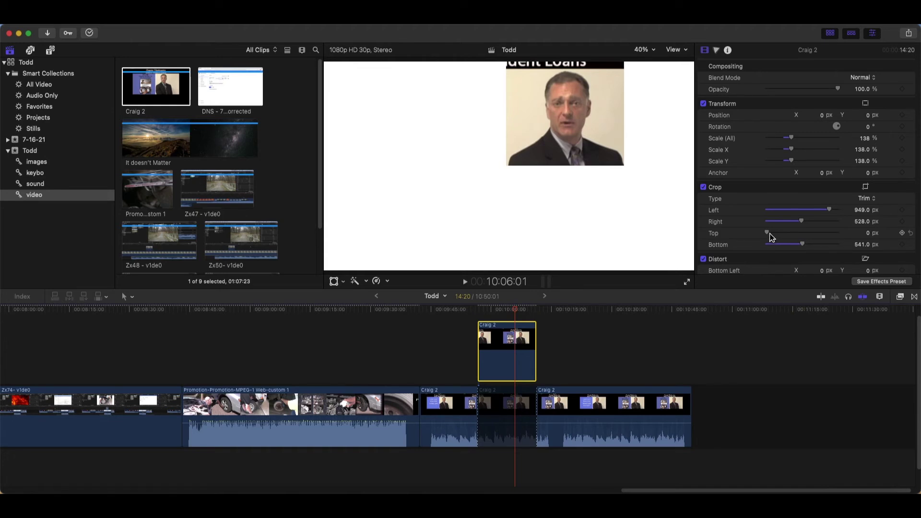
{"action": "left_click_drag", "start_coordinate": [769, 234], "coordinate": [783, 241]}
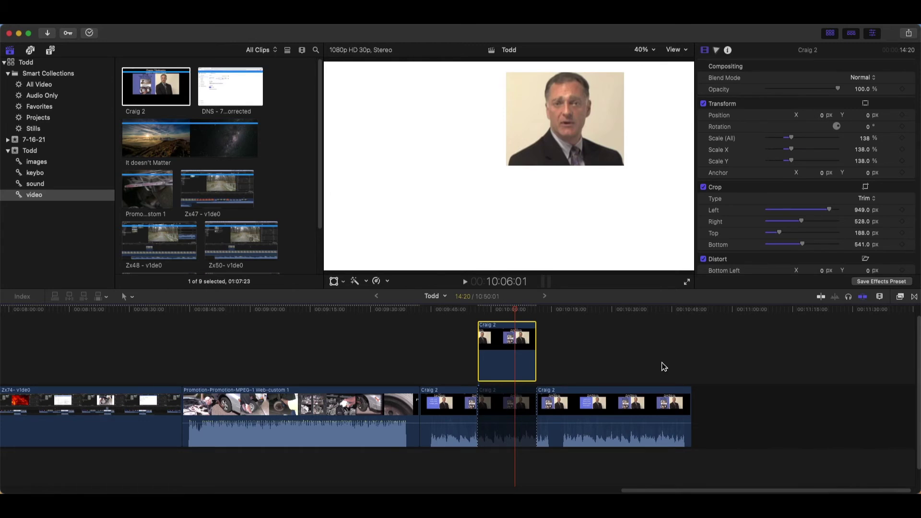
Enable the original middle segment in the primary storyline again.
{"action": "left_click", "coordinate": [511, 422]}
{"action": "right_click", "coordinate": [511, 422]}
{"action": "mouse_move", "coordinate": [549, 374]}
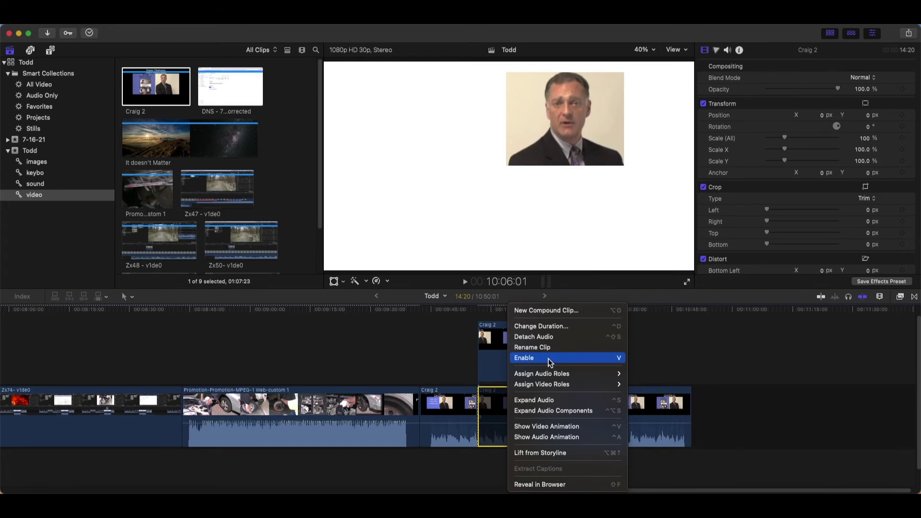
{"action": "left_click", "coordinate": [550, 363]}
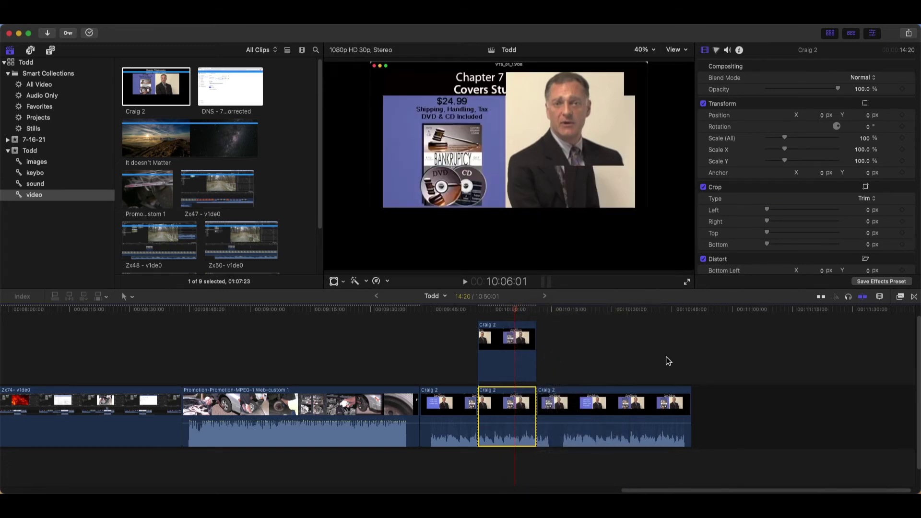
Use Transform to enlarge the cropped copy to 147% and align it over the man at about X -7.9, Y -177.9 px.
{"action": "left_click", "coordinate": [513, 373]}
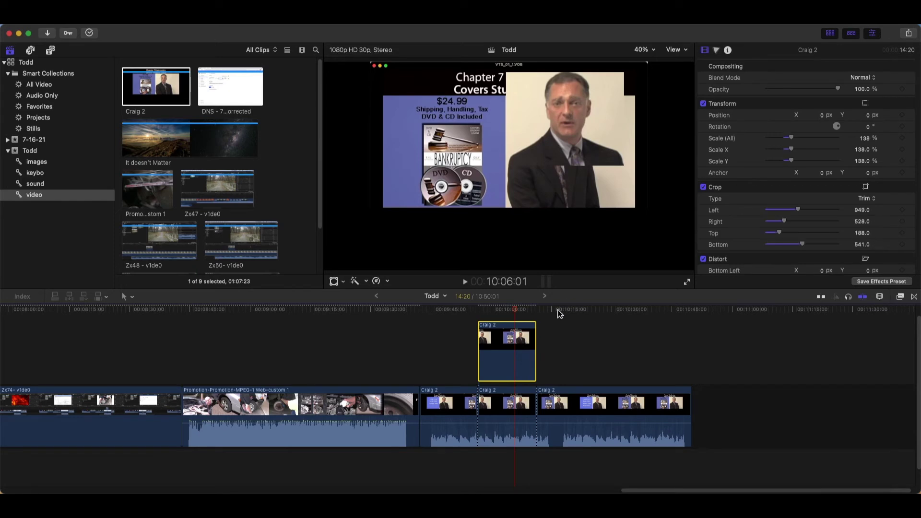
{"action": "right_click", "coordinate": [532, 199]}
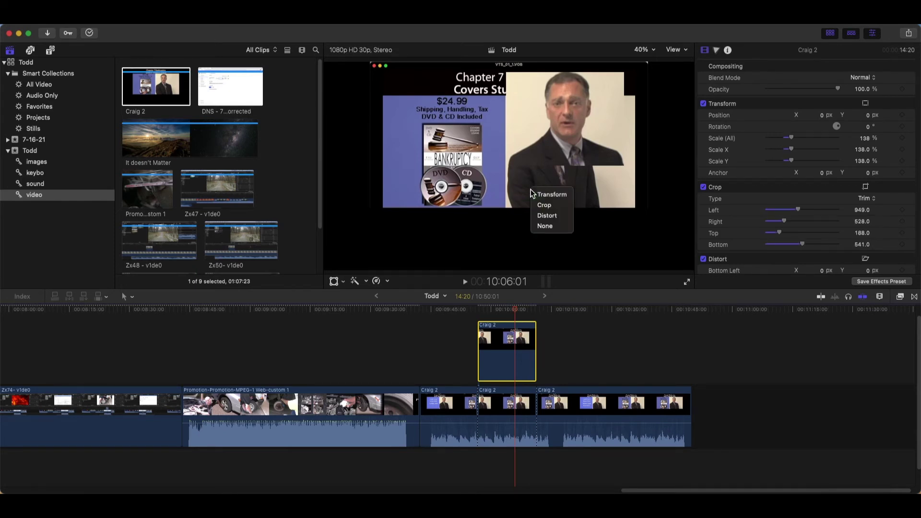
{"action": "left_click", "coordinate": [556, 215]}
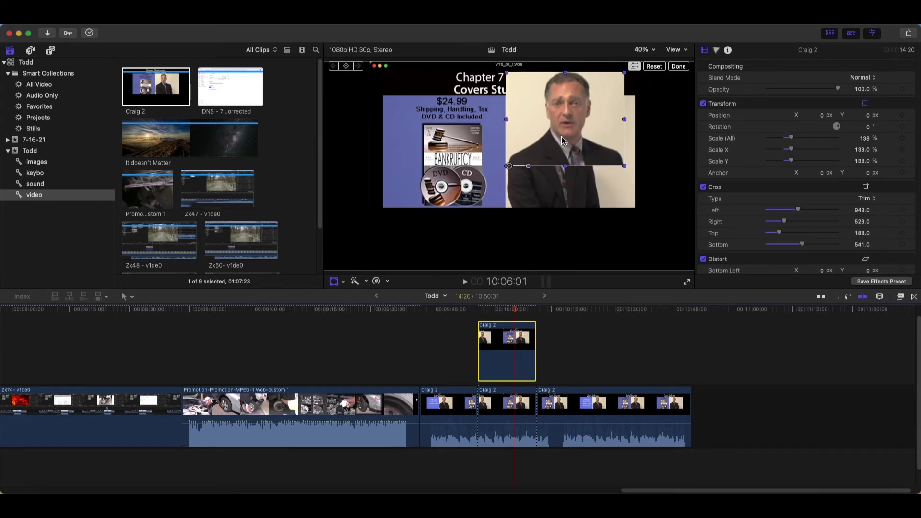
{"action": "left_click_drag", "start_coordinate": [563, 118], "coordinate": [563, 140]}
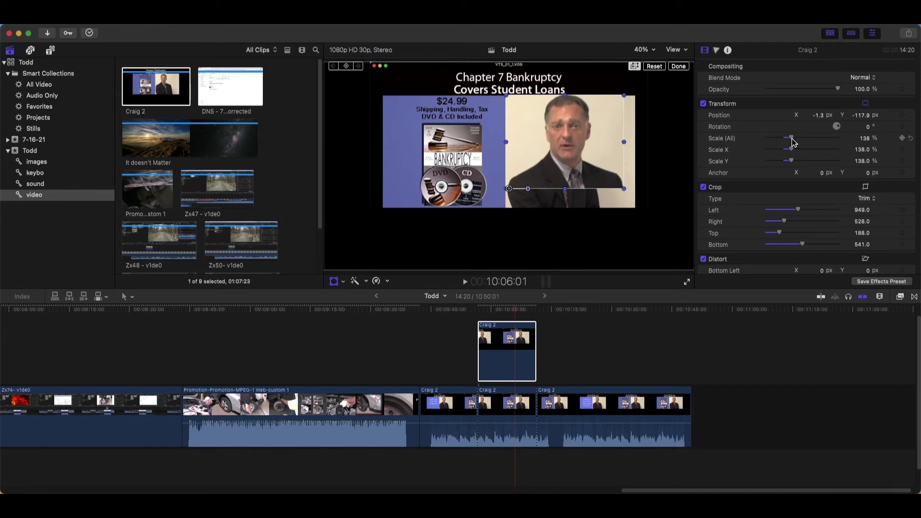
{"action": "left_click_drag", "start_coordinate": [792, 142], "coordinate": [794, 143]}
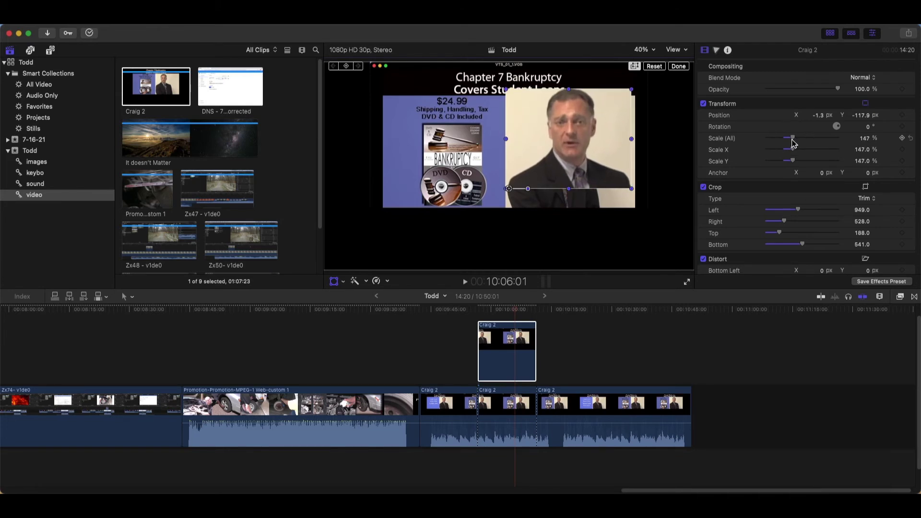
{"action": "left_click_drag", "start_coordinate": [604, 143], "coordinate": [598, 151]}
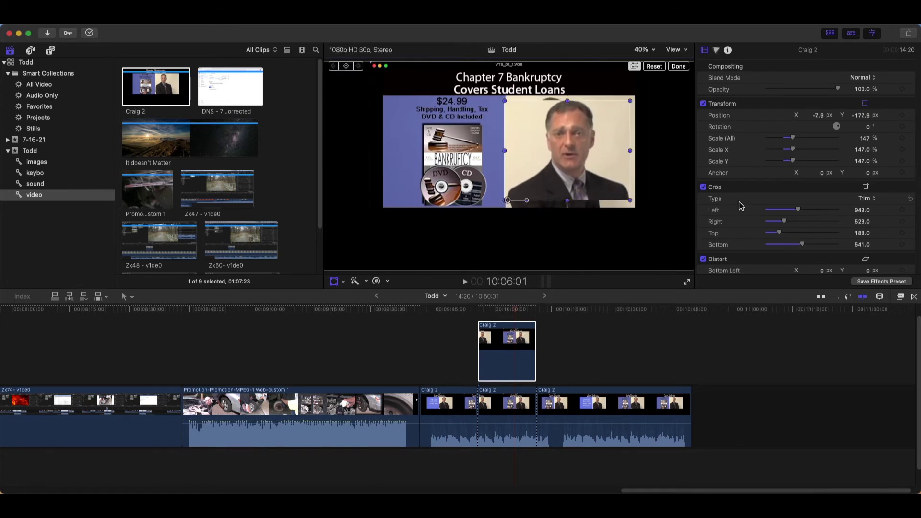
Loosen the connected copy's crop to right 508, top 175 and bottom 504 px.
{"action": "left_click_drag", "start_coordinate": [800, 212], "coordinate": [786, 227]}
{"action": "left_click_drag", "start_coordinate": [805, 249], "coordinate": [781, 240]}
{"action": "left_click", "coordinate": [536, 344]}
{"action": "left_click", "coordinate": [504, 336]}
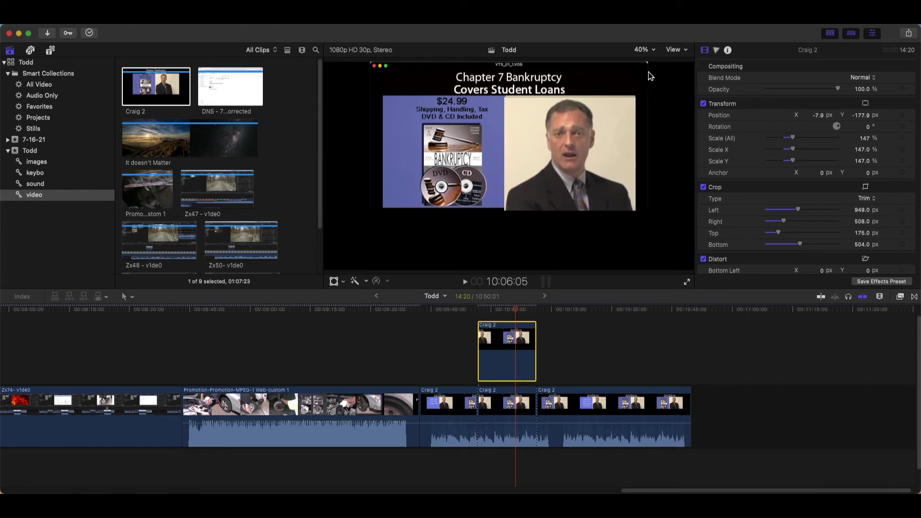
Stretch the connected copy horizontally by setting its Scale X to 156.74%, checking the edges at 200% viewer zoom.
{"action": "left_click", "coordinate": [657, 50]}
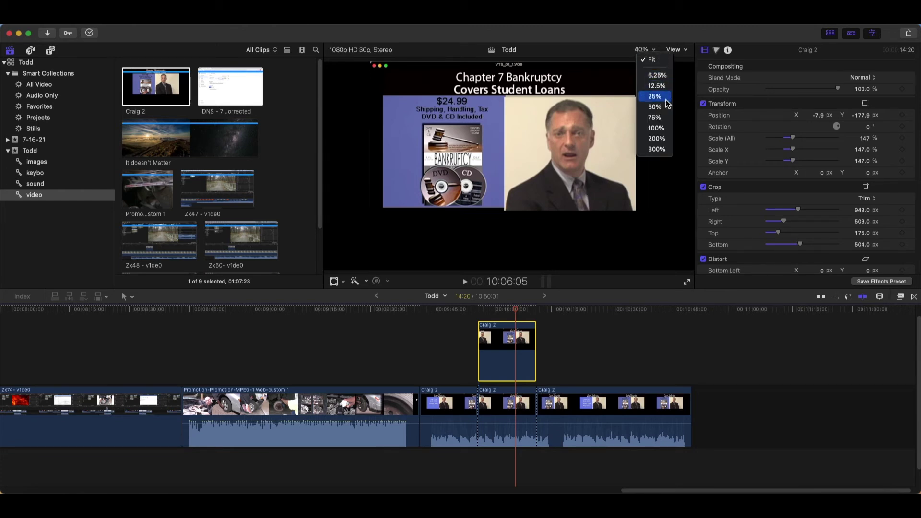
{"action": "left_click", "coordinate": [668, 140]}
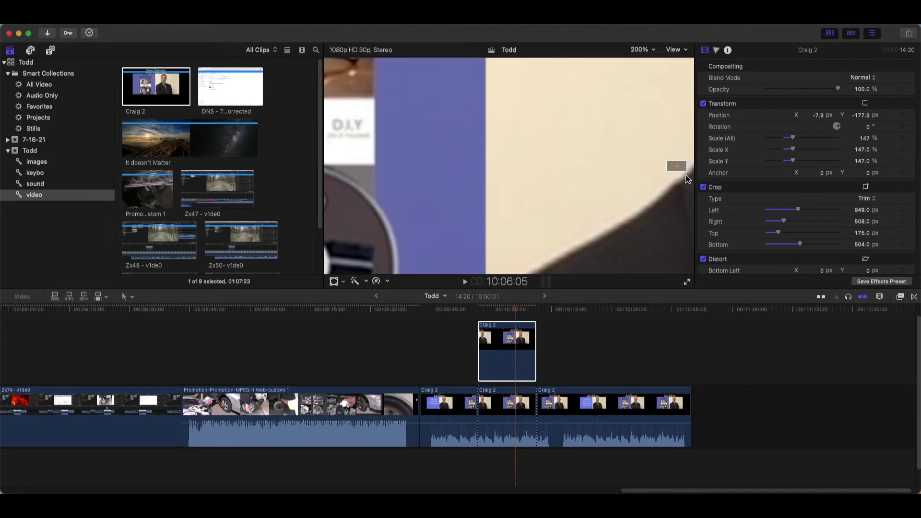
{"action": "mouse_move", "coordinate": [676, 167]}
{"action": "left_mouse_down"}
{"action": "mouse_move", "coordinate": [659, 163]}
{"action": "mouse_move", "coordinate": [674, 168]}
{"action": "mouse_move", "coordinate": [676, 161]}
{"action": "left_mouse_up"}
{"action": "left_click", "coordinate": [510, 346]}
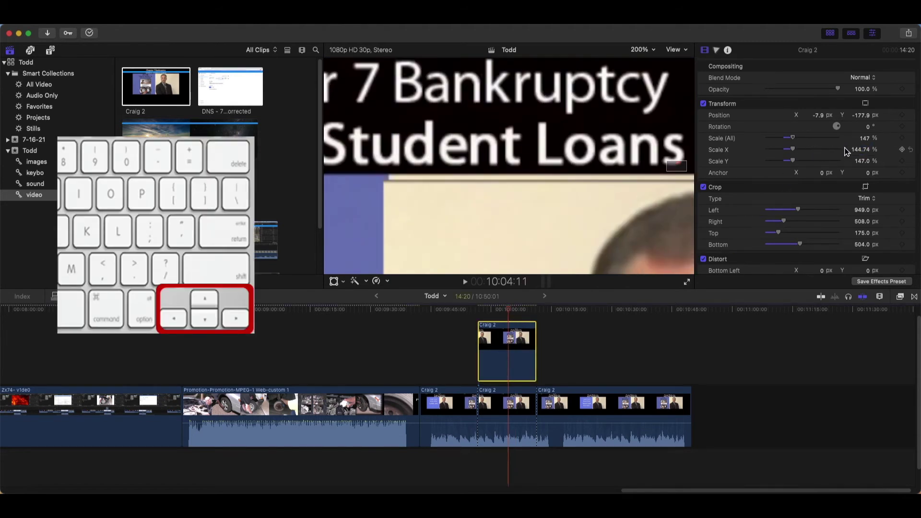
{"action": "left_click", "coordinate": [861, 150]}
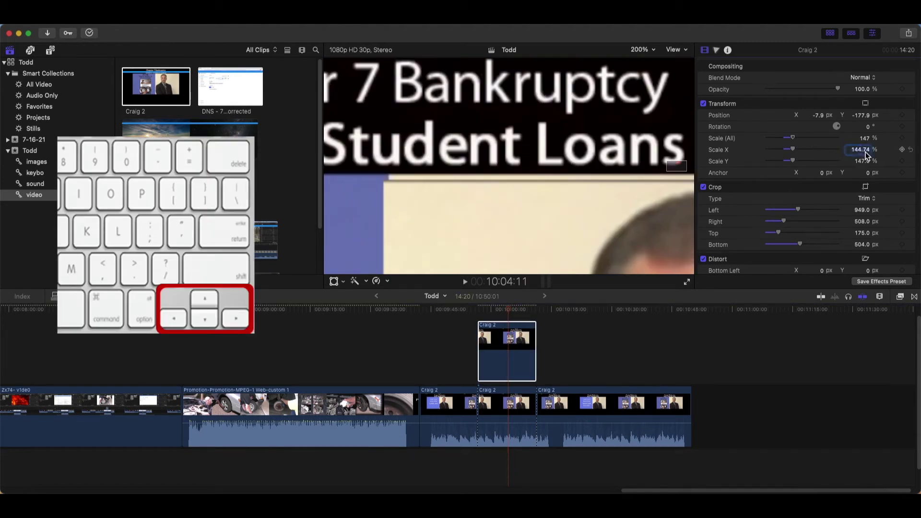
{"action": "key", "text": "Up"}
{"action": "key", "text": "Up"}
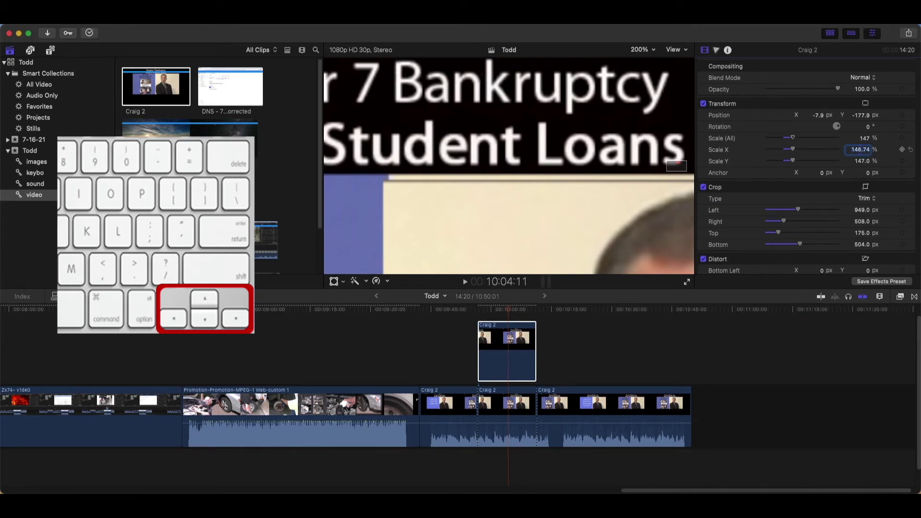
{"action": "key", "text": "Up"}
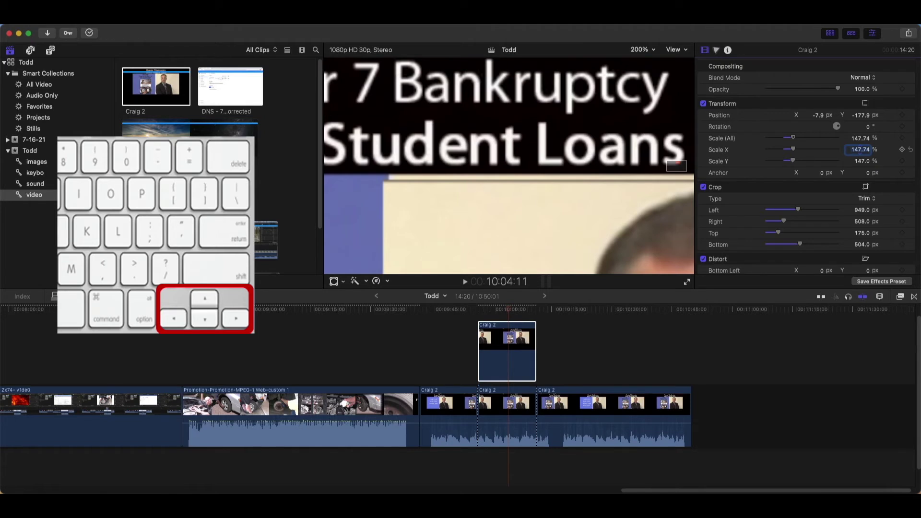
{"action": "key", "text": "Down"}
{"action": "key", "text": "Down"}
{"action": "key", "text": "Down"}
{"action": "key", "text": "Down"}
{"action": "key", "text": "Down"}
{"action": "key", "text": "Down"}
{"action": "key", "text": "Down"}
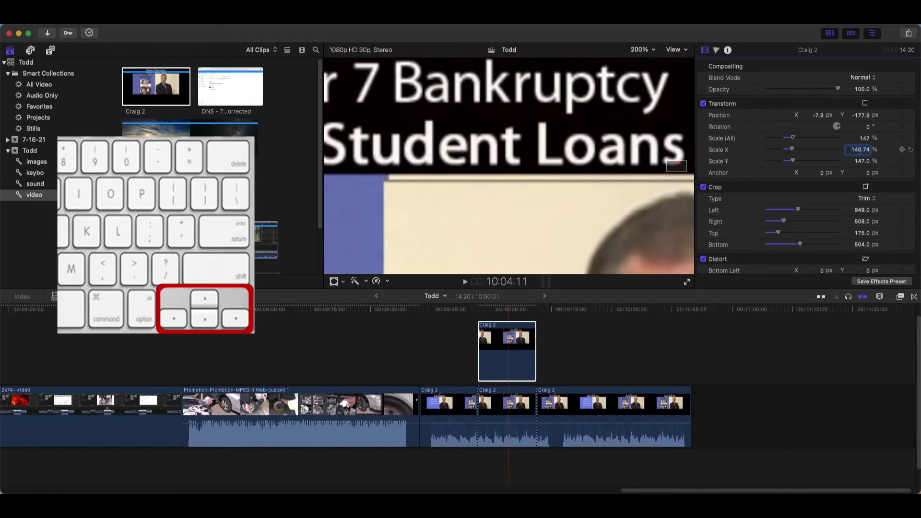
{"action": "key", "text": "Up"}
{"action": "key", "text": "Up"}
{"action": "key", "text": "Up"}
{"action": "key", "text": "Up"}
{"action": "key", "text": "Up"}
{"action": "key", "text": "Up"}
{"action": "key", "text": "Up"}
{"action": "key", "text": "Up"}
{"action": "key", "text": "Up"}
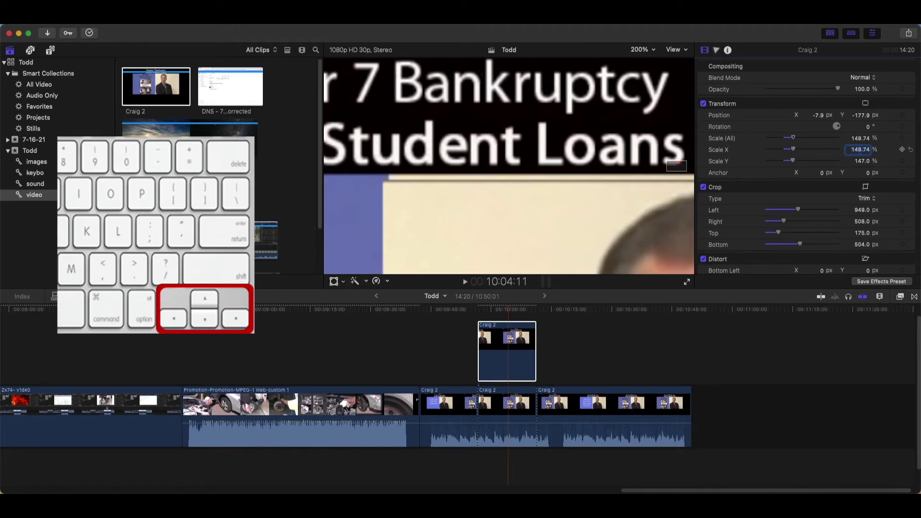
{"action": "key", "text": "Up"}
{"action": "key", "text": "Up"}
{"action": "key", "text": "Up"}
{"action": "key", "text": "Up"}
{"action": "key", "text": "Up"}
{"action": "key", "text": "Up"}
{"action": "key", "text": "Up"}
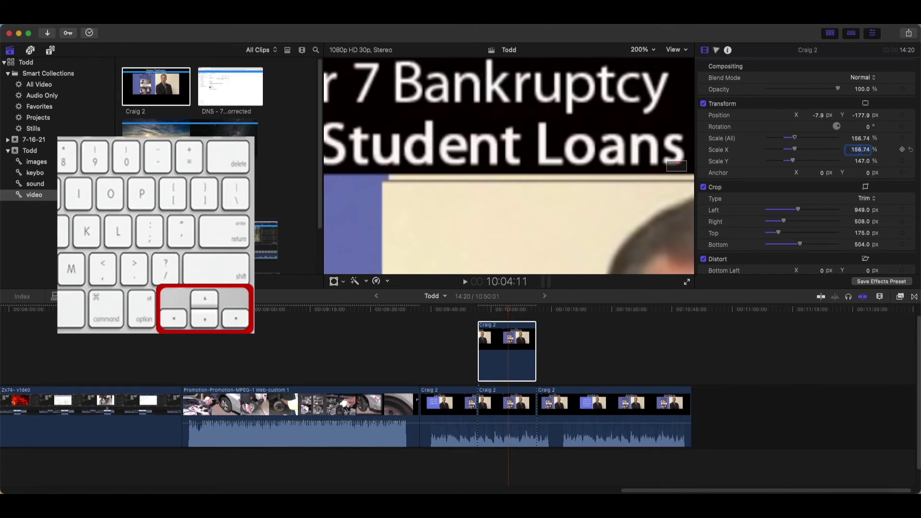
Set the connected copy's Scale Y to 149%.
{"action": "left_click", "coordinate": [867, 162]}
{"action": "key", "text": "Up"}
{"action": "key", "text": "Up"}
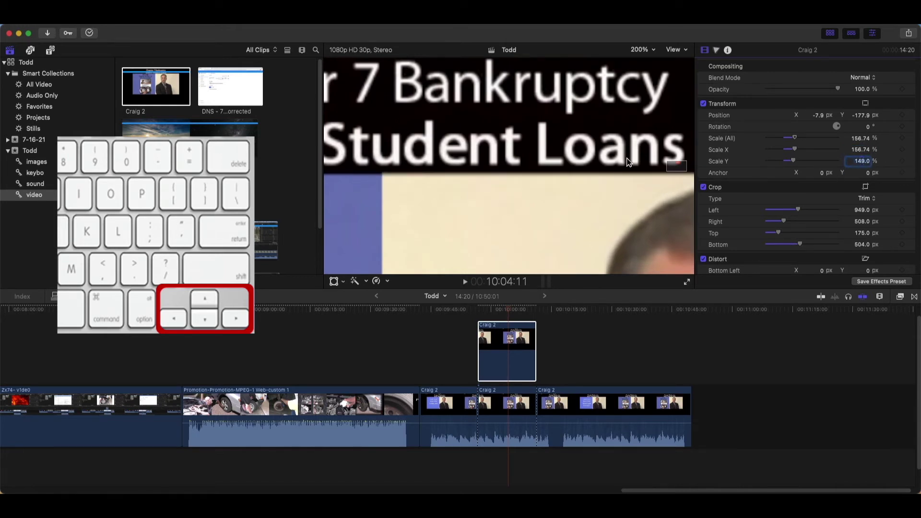
Adjust the connected copy's bottom crop to 514.8 px to line up with the lower edge of the underlying video.
{"action": "mouse_move", "coordinate": [679, 167]}
{"action": "left_mouse_down"}
{"action": "mouse_move", "coordinate": [673, 172]}
{"action": "mouse_move", "coordinate": [683, 170]}
{"action": "left_mouse_up"}
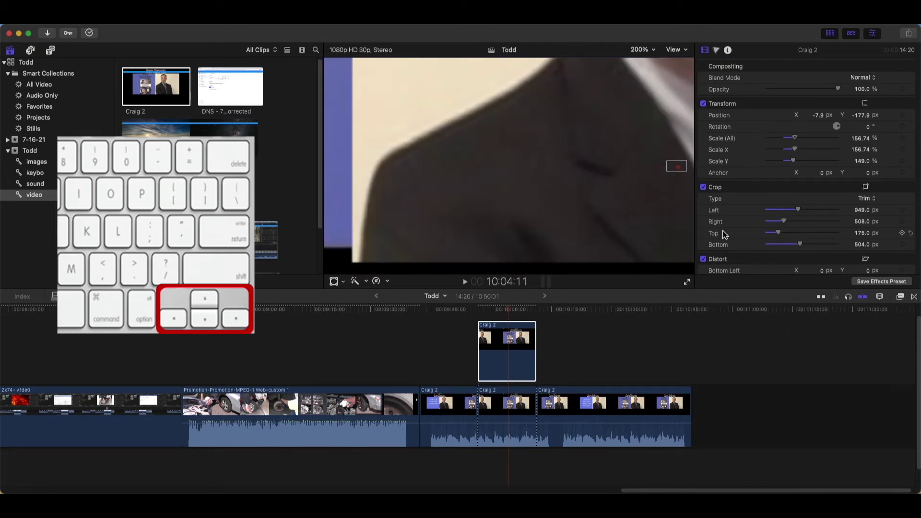
{"action": "left_click_drag", "start_coordinate": [678, 170], "coordinate": [681, 172]}
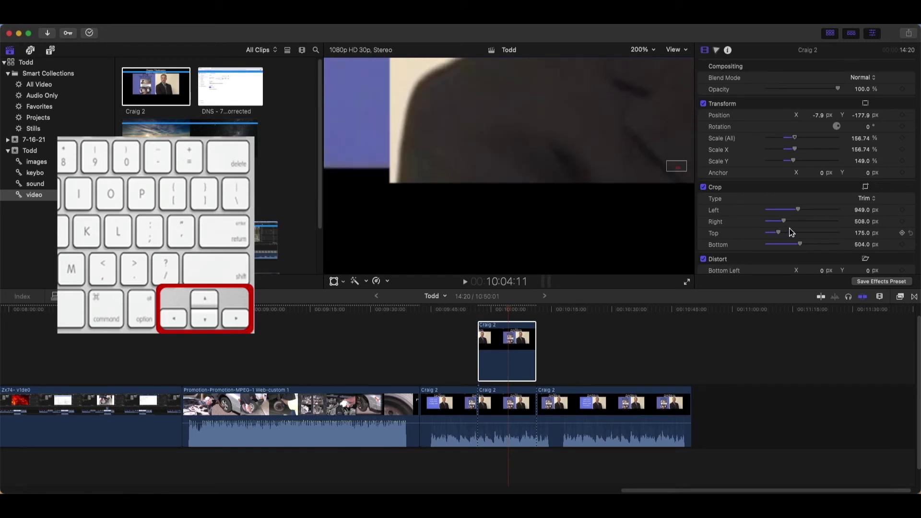
{"action": "left_click", "coordinate": [866, 246]}
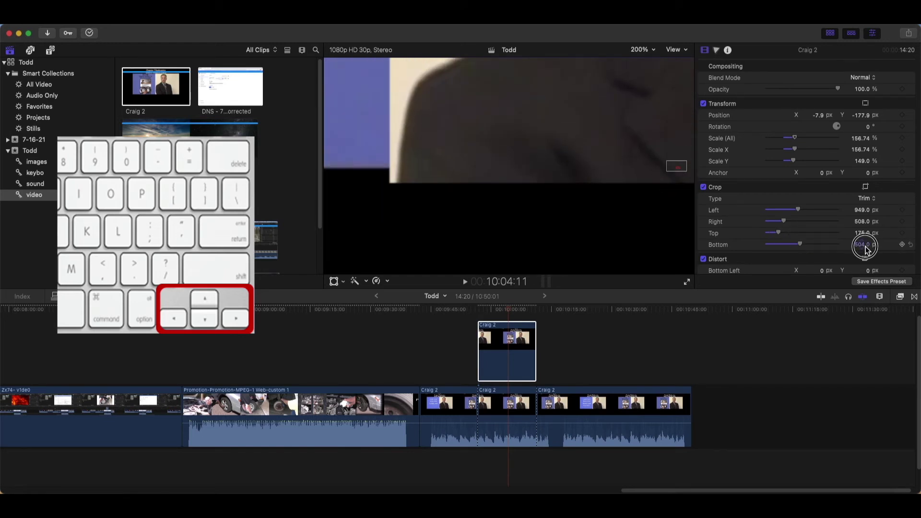
{"action": "key", "text": "Down"}
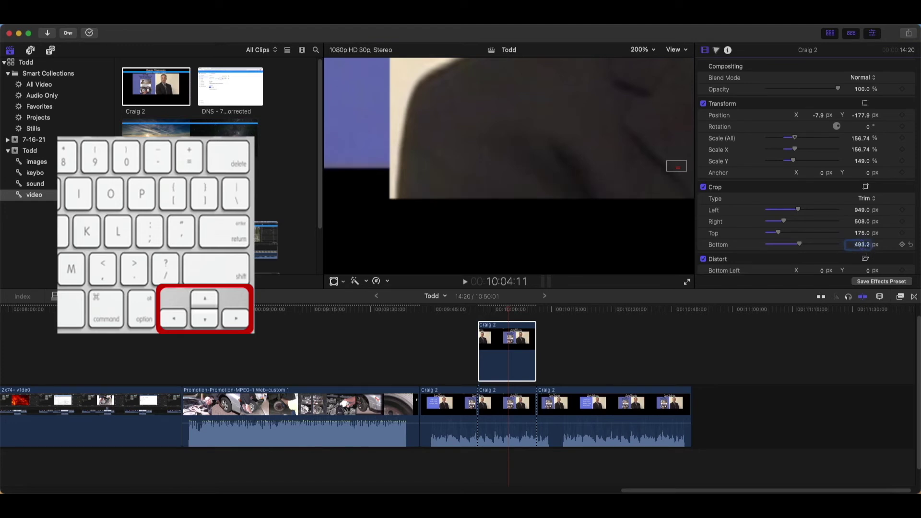
{"action": "key", "text": "Up"}
{"action": "key", "text": "Up"}
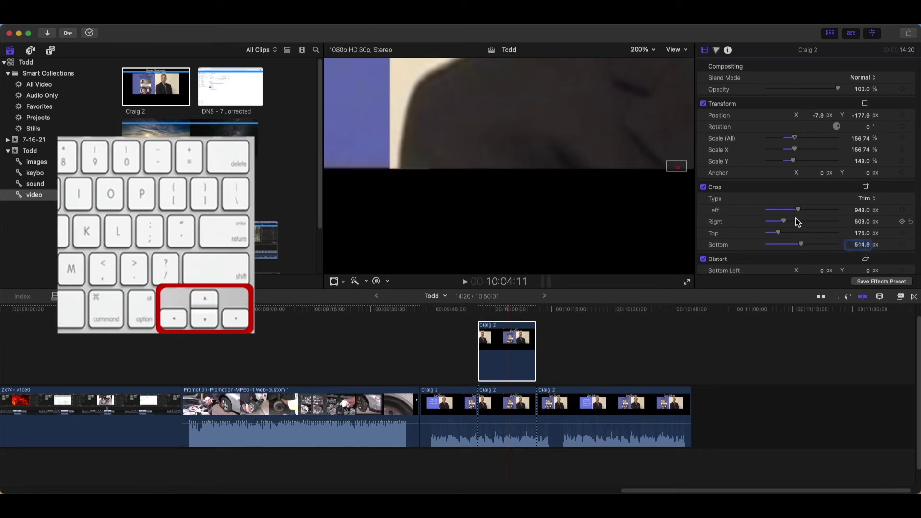
Review the enlarged overlay with the whole frame fitted in the viewer, then full screen from 9:48:22.
{"action": "mouse_move", "coordinate": [674, 165]}
{"action": "left_mouse_down"}
{"action": "mouse_move", "coordinate": [681, 165]}
{"action": "mouse_move", "coordinate": [668, 160]}
{"action": "mouse_move", "coordinate": [671, 168]}
{"action": "mouse_move", "coordinate": [666, 159]}
{"action": "mouse_move", "coordinate": [676, 166]}
{"action": "left_mouse_up"}
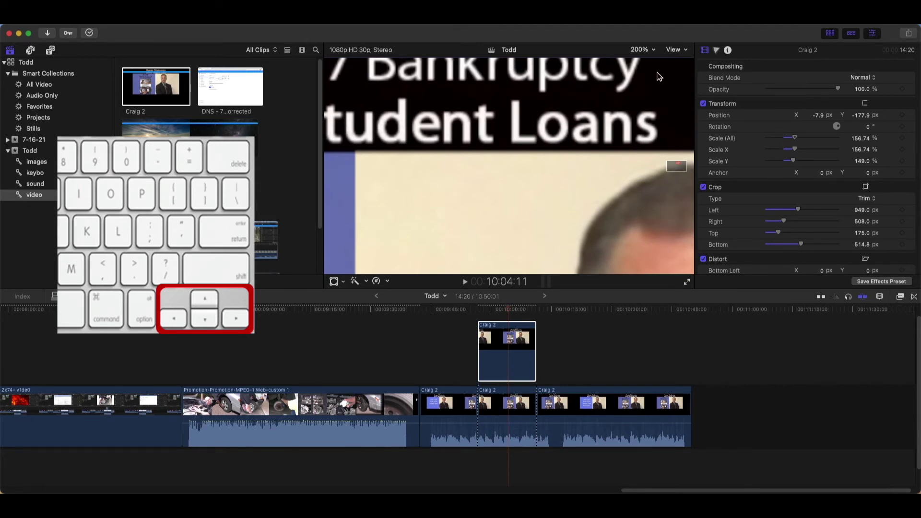
{"action": "left_click", "coordinate": [654, 50]}
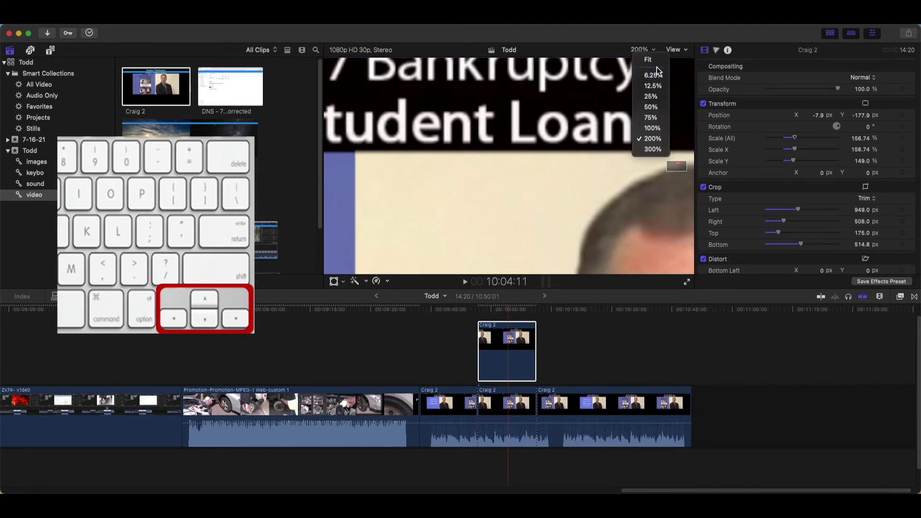
{"action": "left_click", "coordinate": [659, 62]}
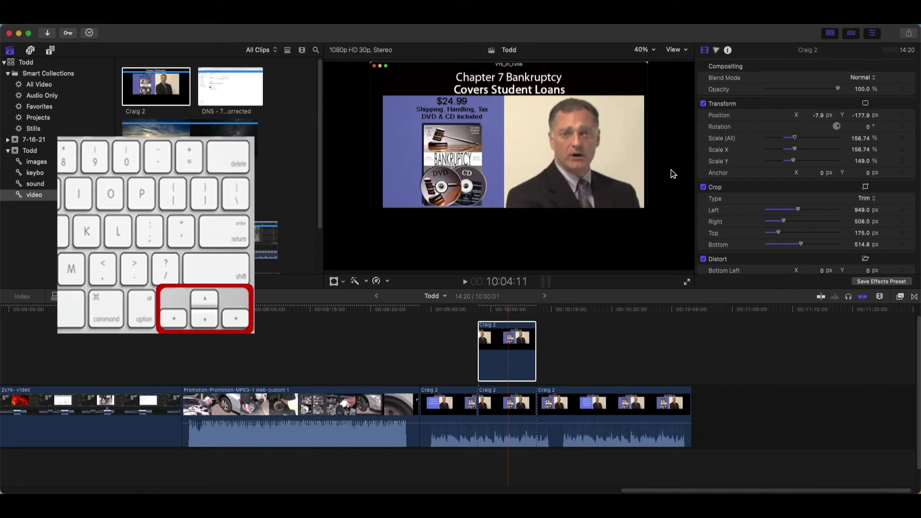
{"action": "left_click", "coordinate": [447, 309]}
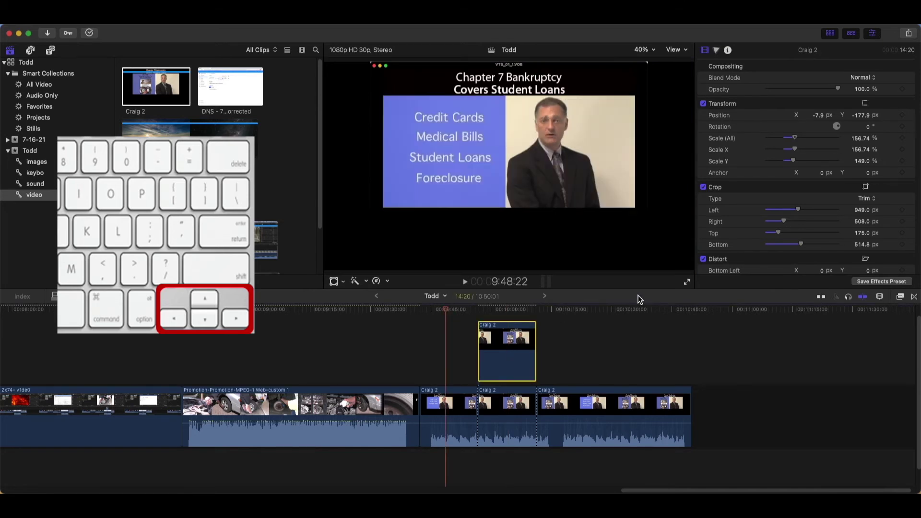
{"action": "left_click", "coordinate": [687, 285]}
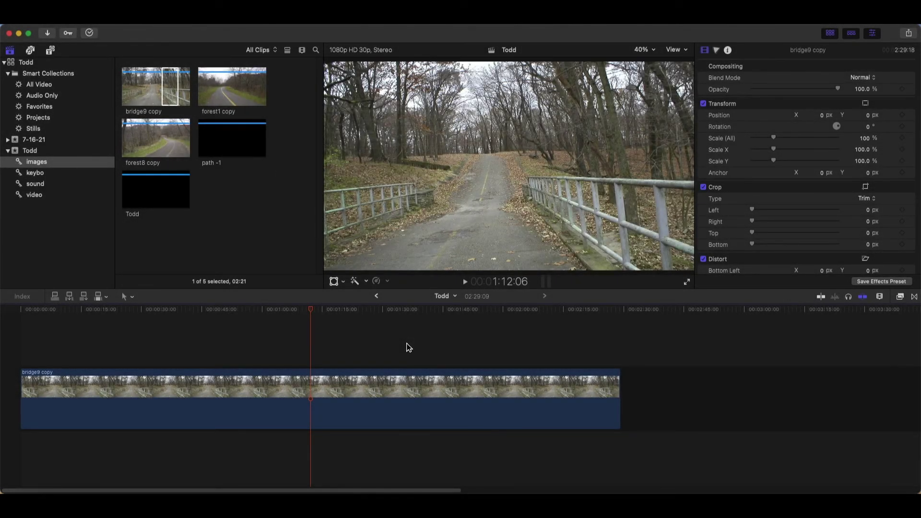
Apply a Ken Burns crop to the 30-second bridge clip, shrinking its start frame to the trees in the image's upper-right area.
{"action": "right_click", "coordinate": [438, 242]}
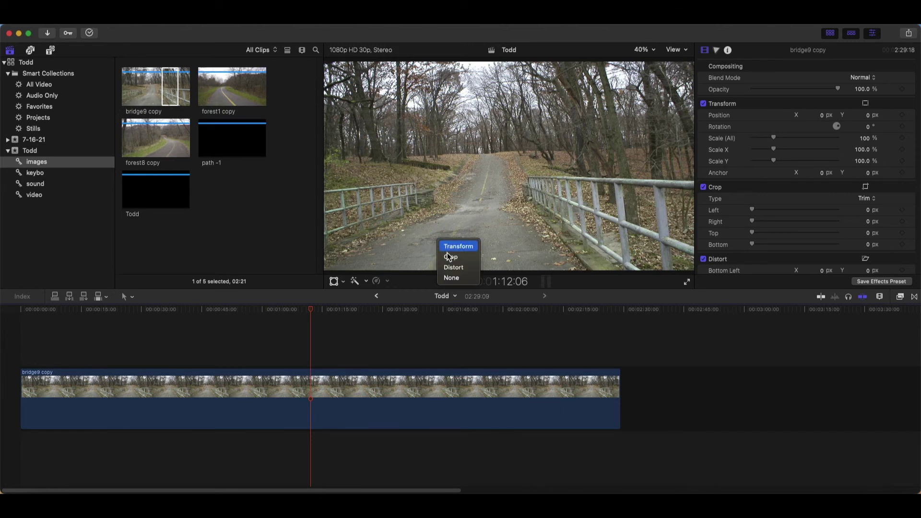
{"action": "left_click", "coordinate": [449, 257]}
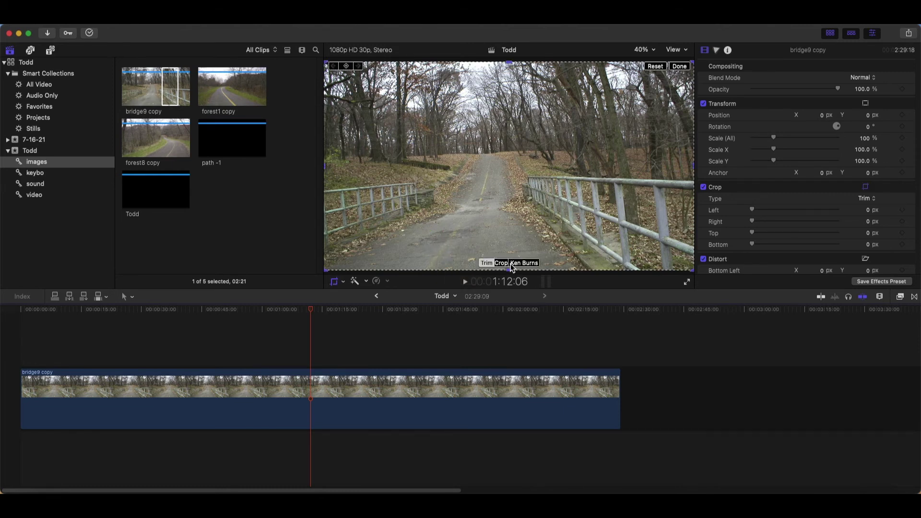
{"action": "left_click", "coordinate": [537, 265]}
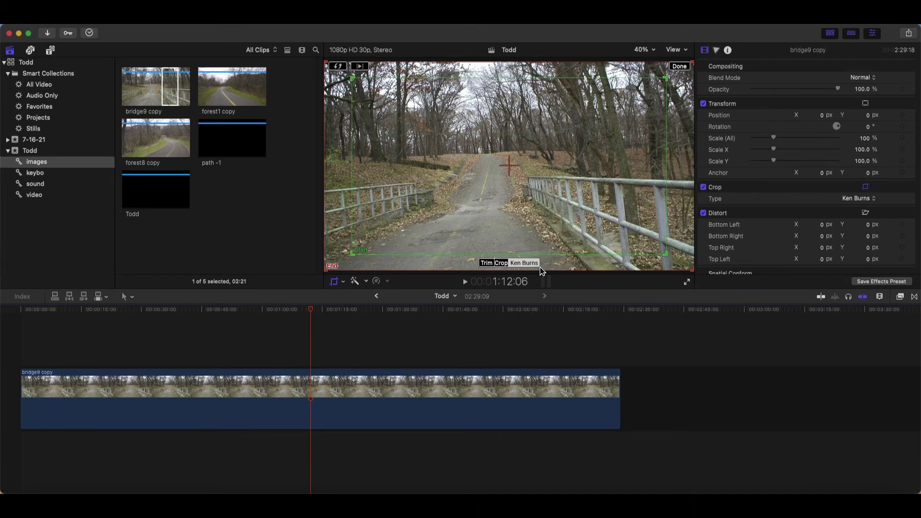
{"action": "key", "text": "super+z"}
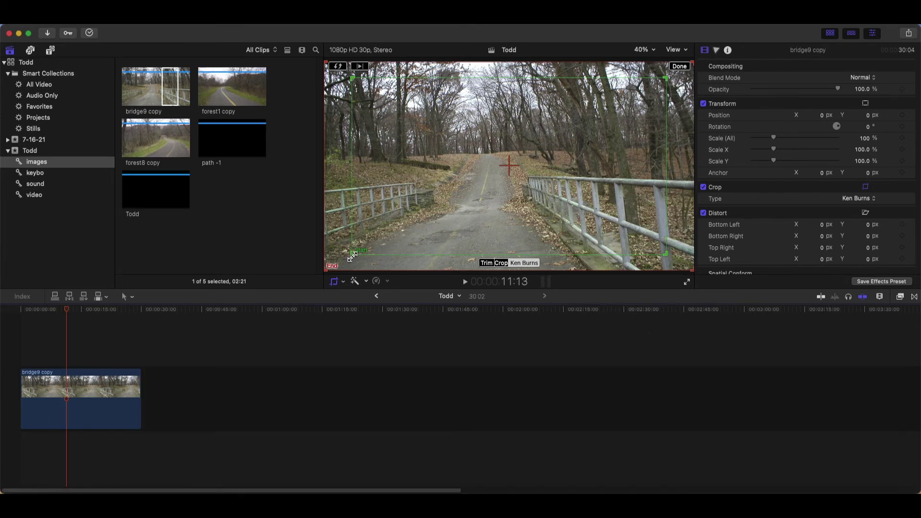
{"action": "left_click_drag", "start_coordinate": [352, 256], "coordinate": [492, 201]}
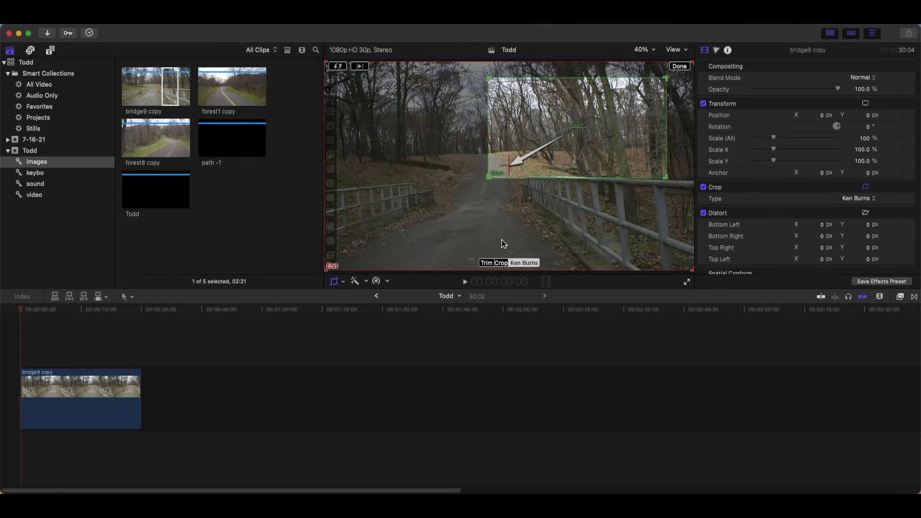
{"action": "left_click", "coordinate": [679, 66]}
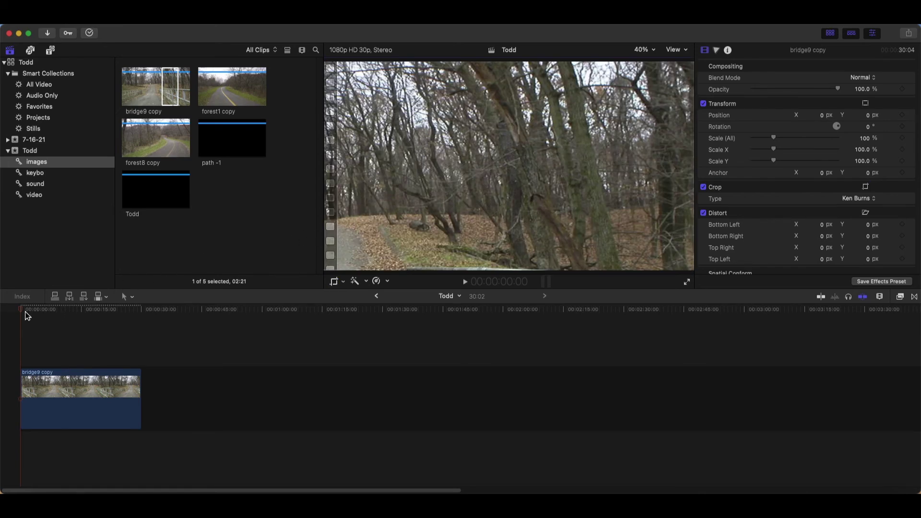
Play the bridge clip from its beginning to preview the Ken Burns move.
{"action": "left_click_drag", "start_coordinate": [23, 310], "coordinate": [21, 339]}
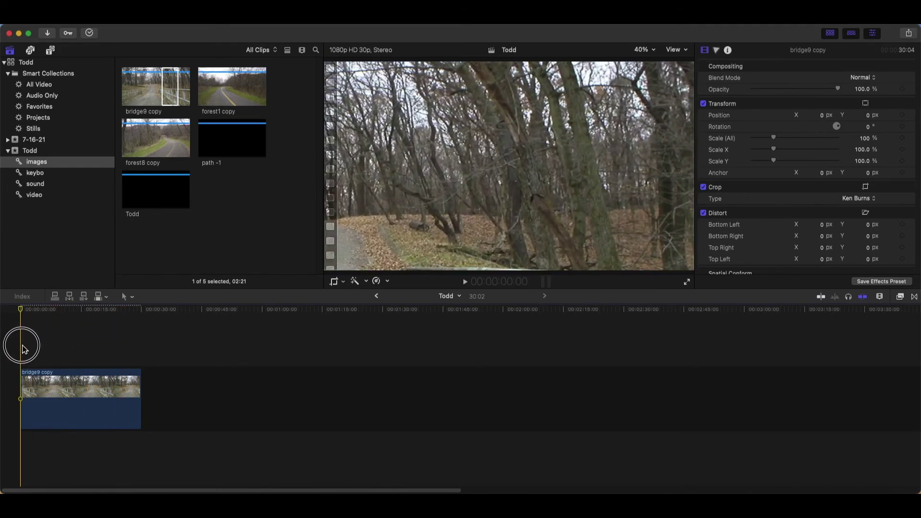
{"action": "left_click", "coordinate": [466, 282]}
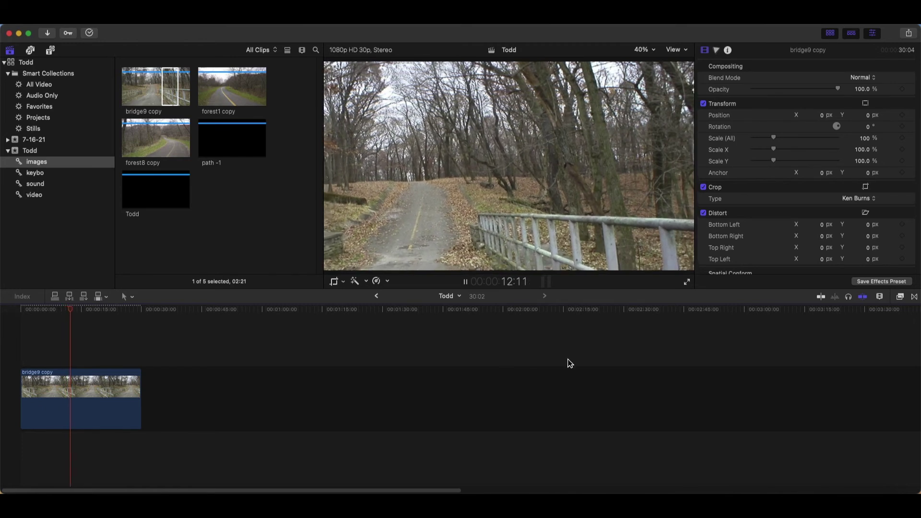
{"action": "key", "text": "space"}
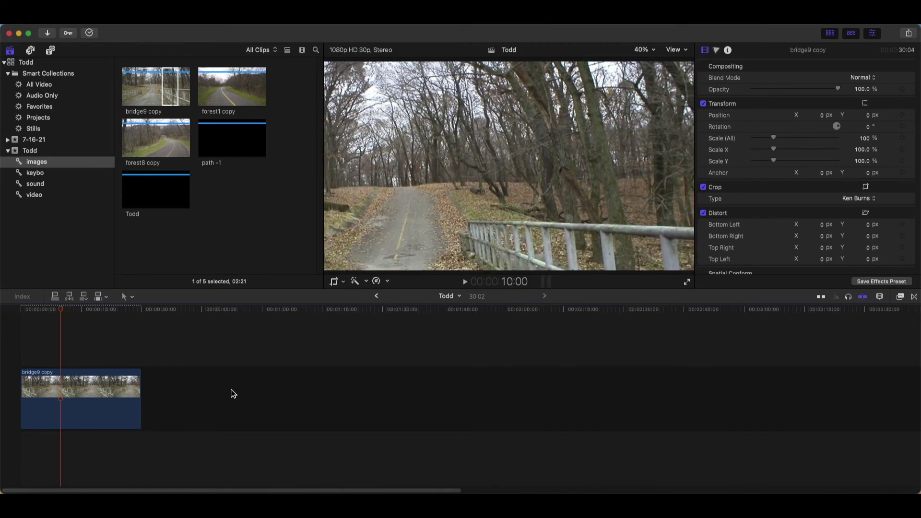
Swap the start and end frames of the bridge clip's Ken Burns effect.
{"action": "right_click", "coordinate": [419, 217]}
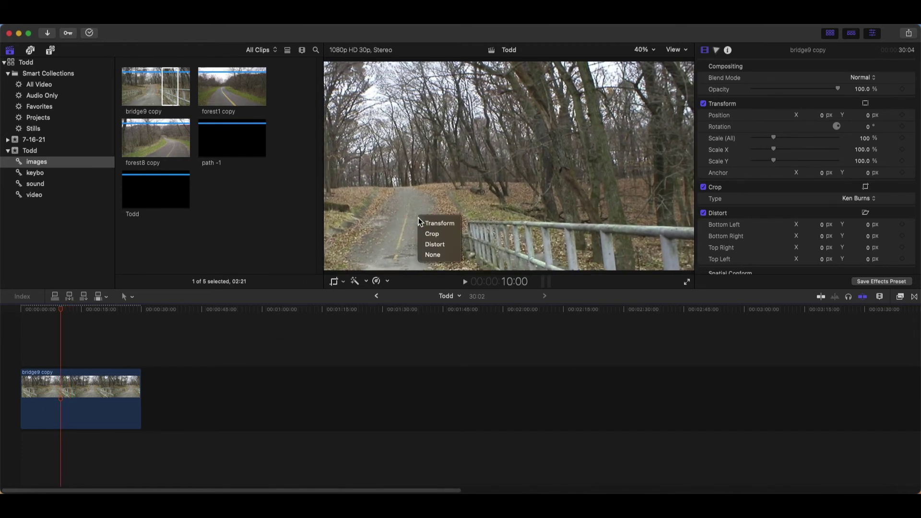
{"action": "left_click", "coordinate": [431, 234]}
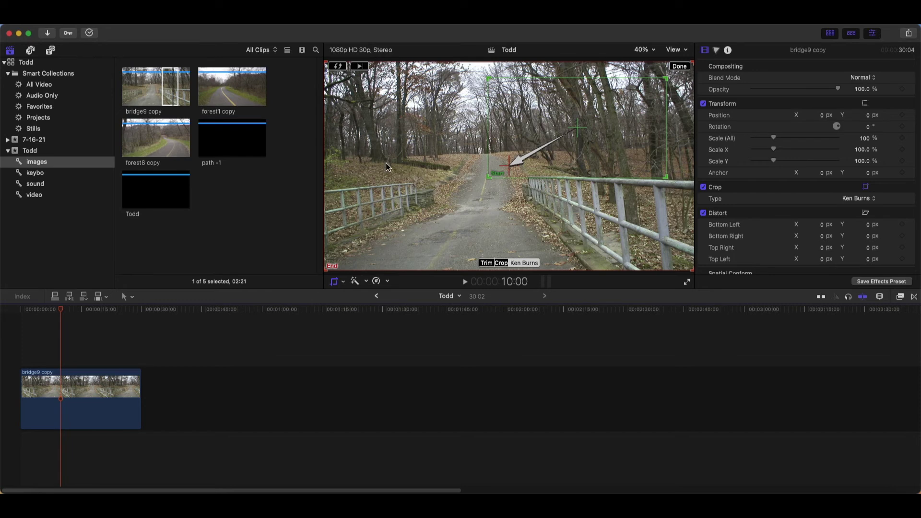
{"action": "left_click", "coordinate": [339, 67]}
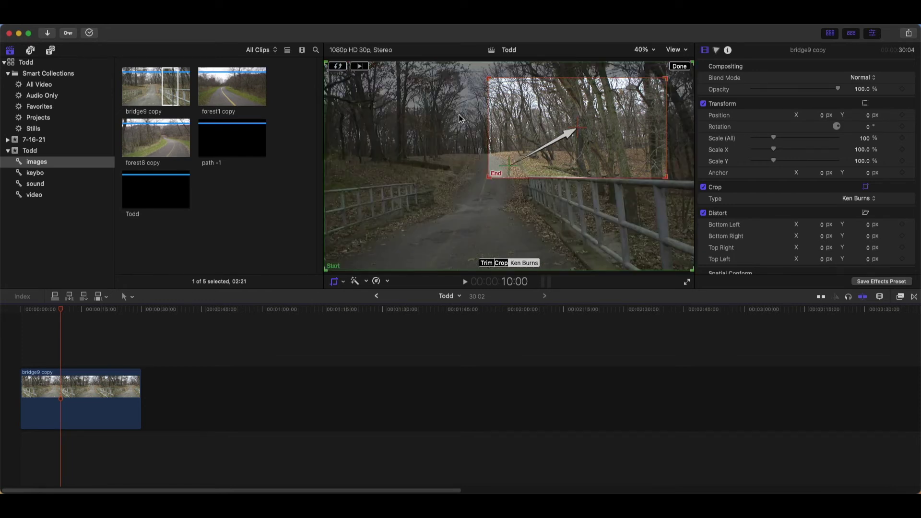
{"action": "left_click", "coordinate": [683, 67]}
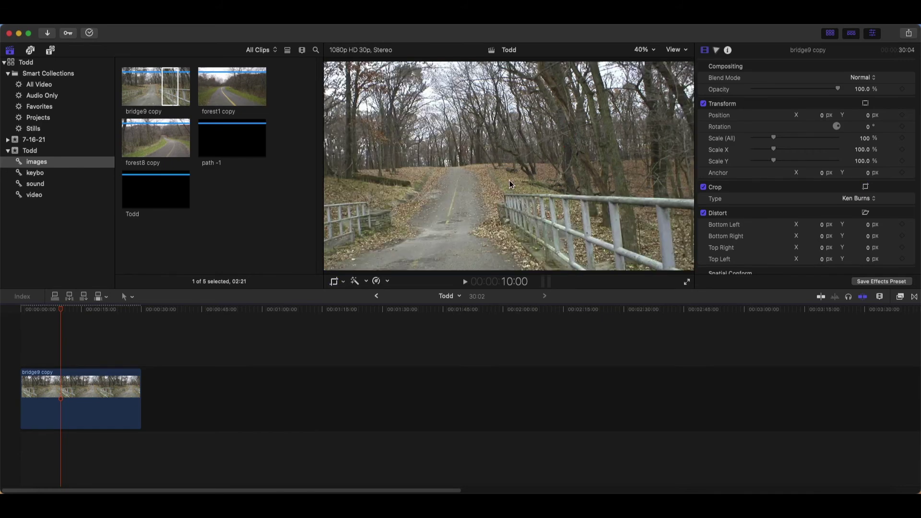
Play the bridge clip from its start to preview the swapped Ken Burns move.
{"action": "left_click", "coordinate": [57, 316]}
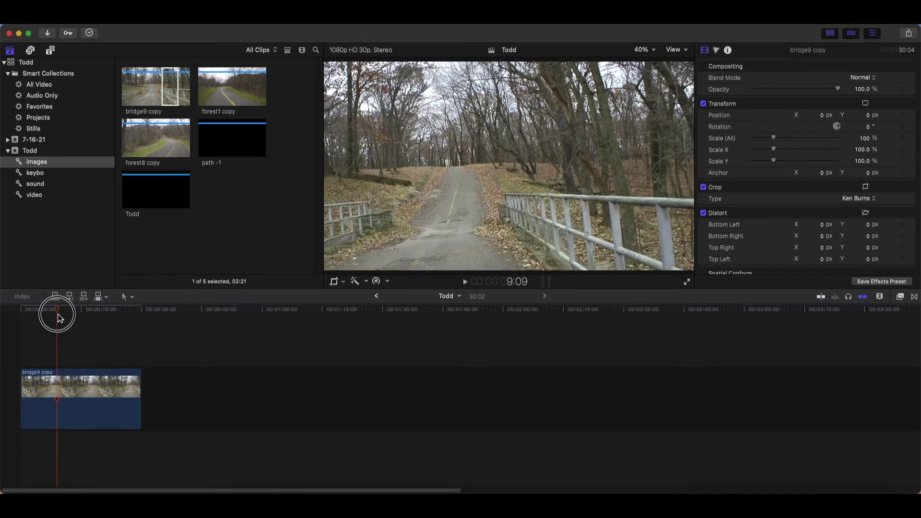
{"action": "left_click_drag", "start_coordinate": [58, 318], "coordinate": [16, 342]}
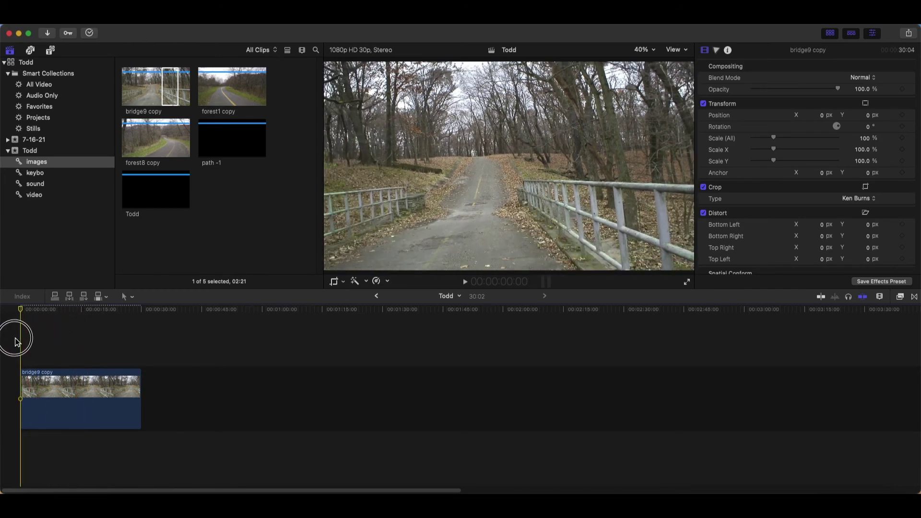
{"action": "left_click", "coordinate": [465, 283]}
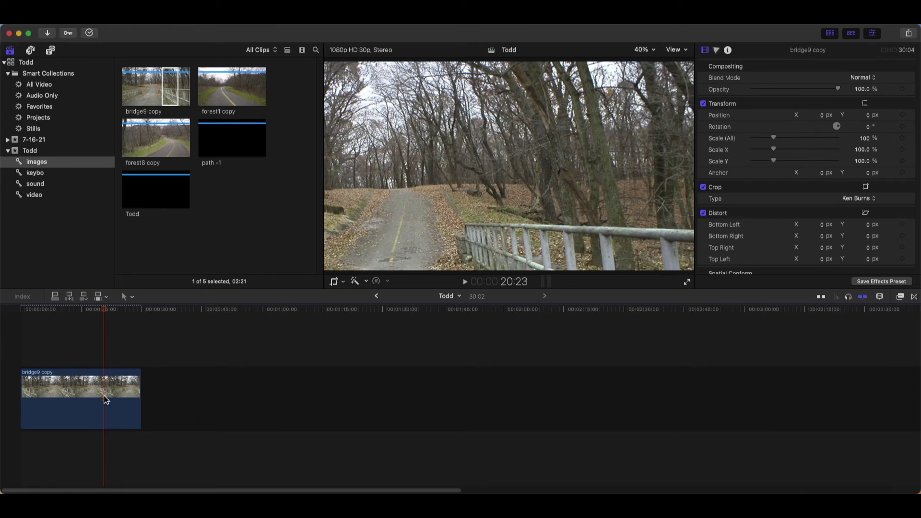
Reset the bridge clip's crop settings and close the crop controls.
{"action": "left_click", "coordinate": [81, 402]}
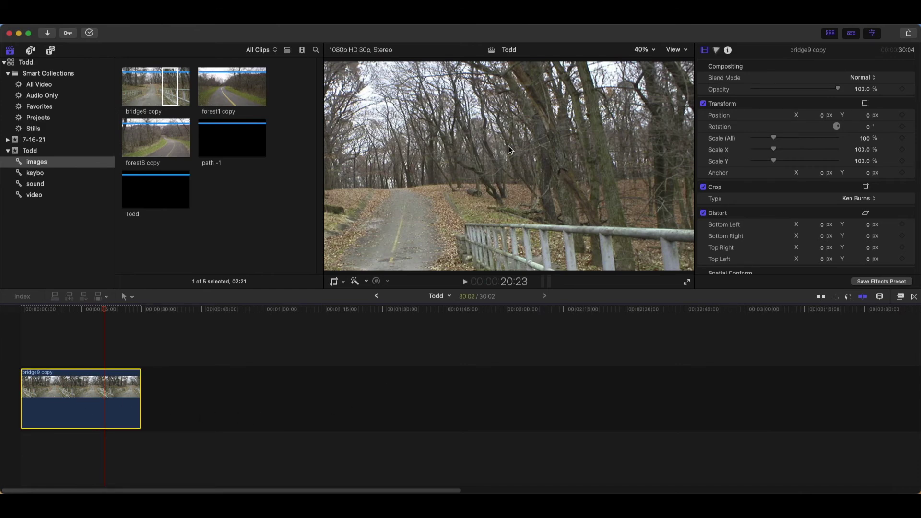
{"action": "key", "text": "shift+c"}
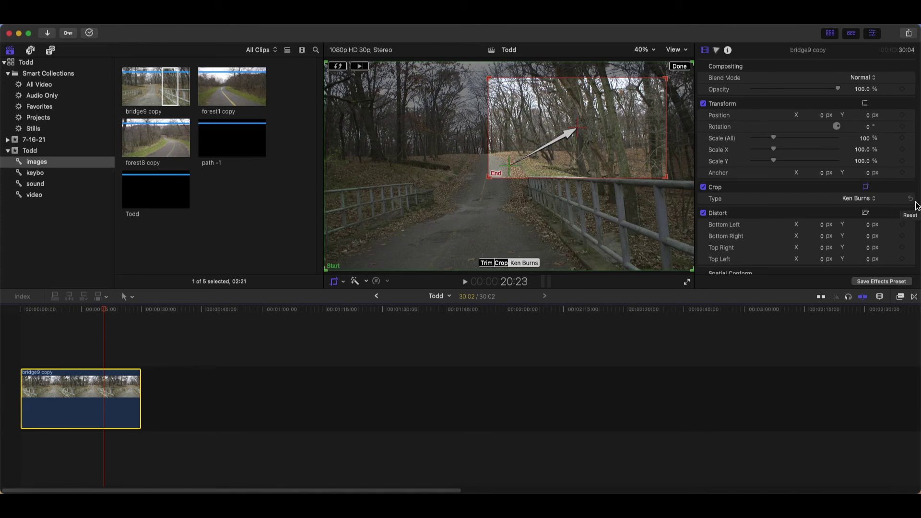
{"action": "left_click", "coordinate": [916, 205]}
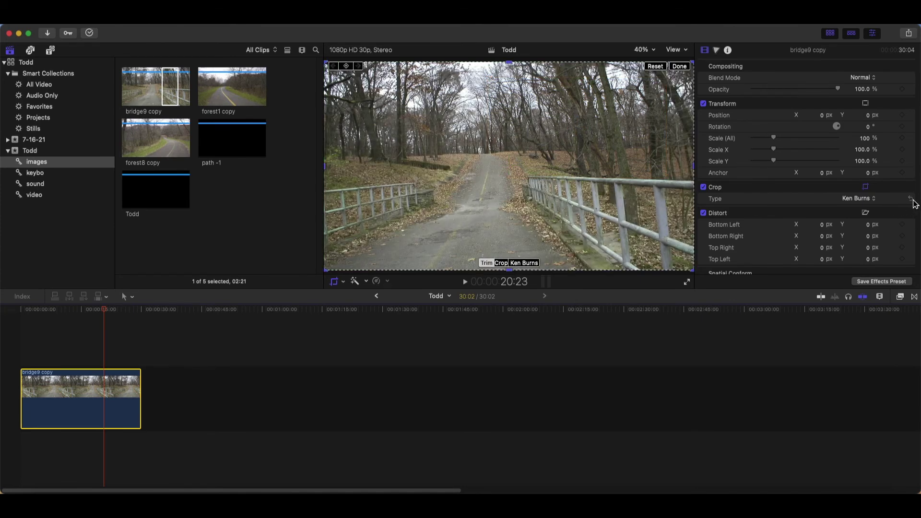
{"action": "left_click", "coordinate": [687, 67]}
{"action": "left_click", "coordinate": [104, 317]}
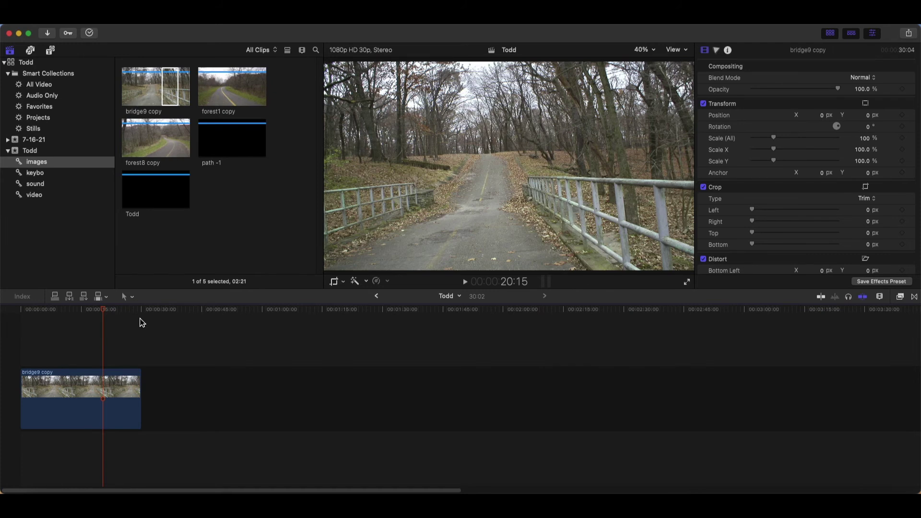
Reapply the Ken Burns crop to the bridge clip, keeping its existing start and end frames.
{"action": "left_click", "coordinate": [77, 388]}
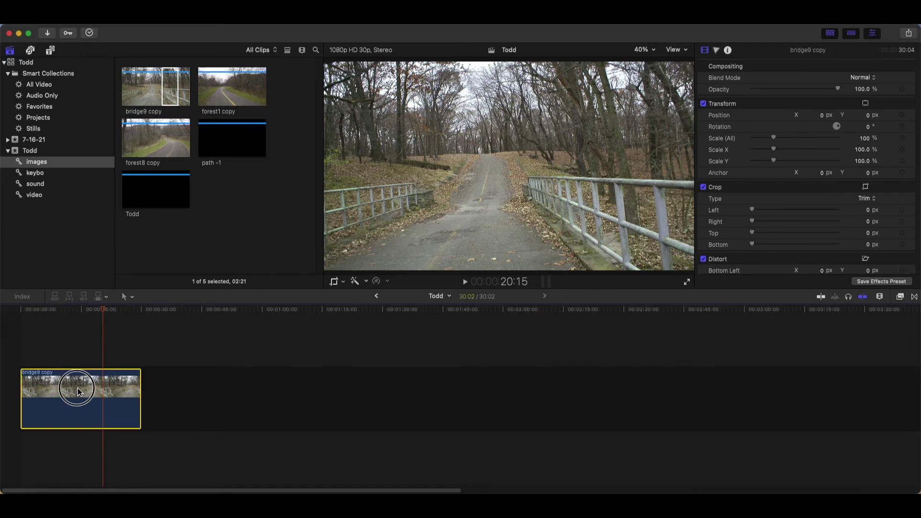
{"action": "right_click", "coordinate": [568, 119]}
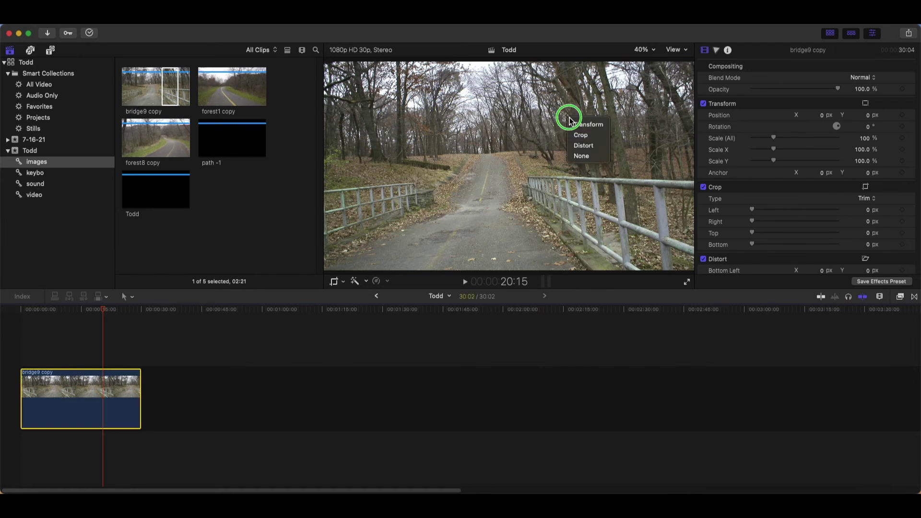
{"action": "left_click", "coordinate": [586, 137]}
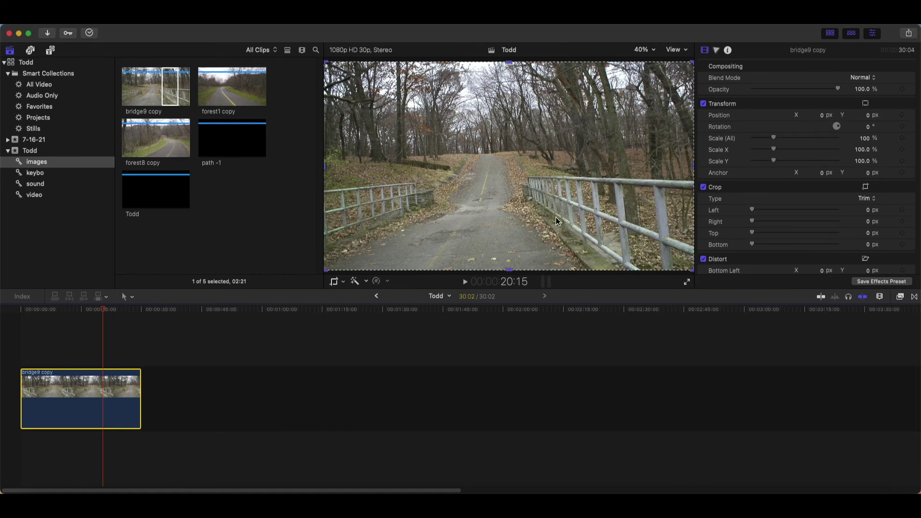
{"action": "left_click", "coordinate": [531, 263]}
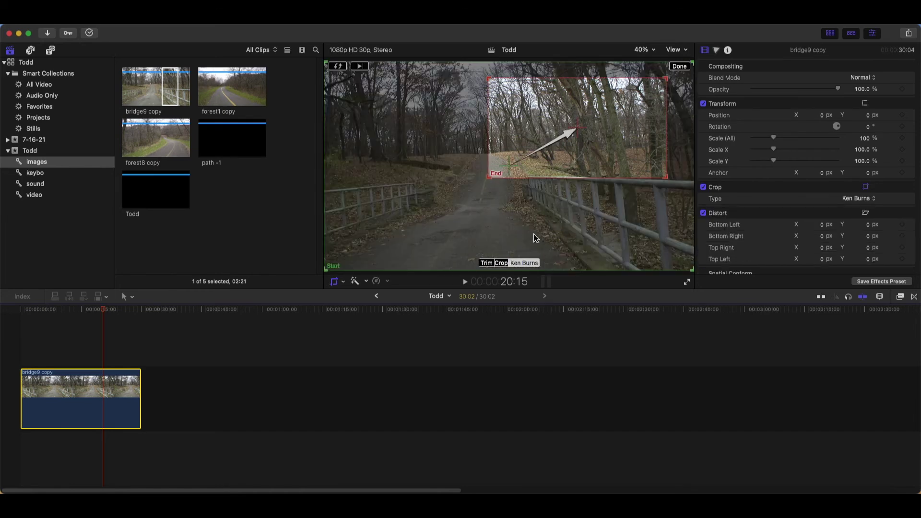
{"action": "left_click", "coordinate": [684, 68]}
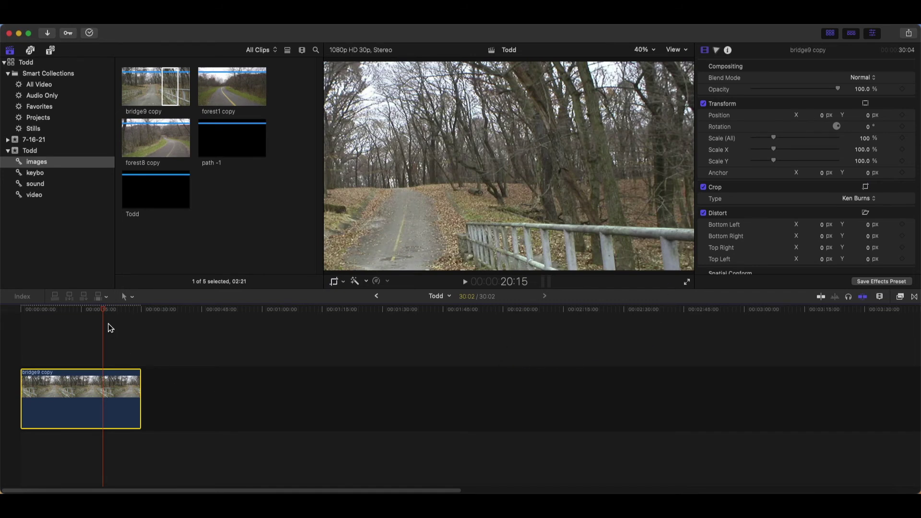
Split the bridge clip at 14:16 with the Blade tool and return to the Select tool.
{"action": "left_click_drag", "start_coordinate": [102, 309], "coordinate": [80, 319]}
{"action": "left_click", "coordinate": [127, 297]}
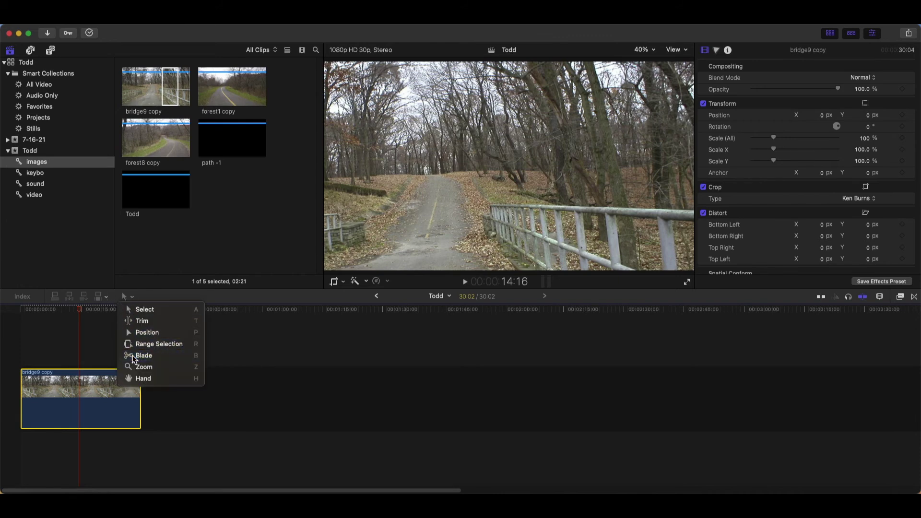
{"action": "left_click", "coordinate": [134, 356]}
{"action": "left_click", "coordinate": [81, 395]}
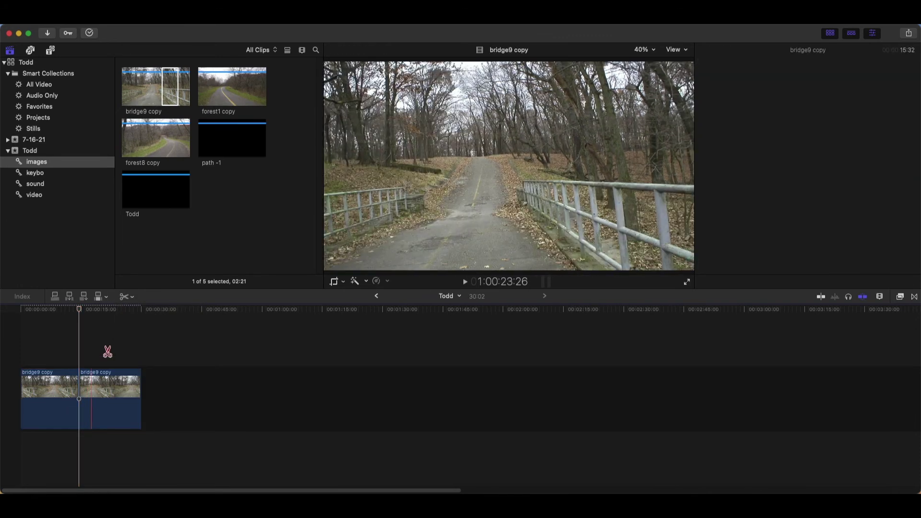
{"action": "left_click", "coordinate": [127, 297]}
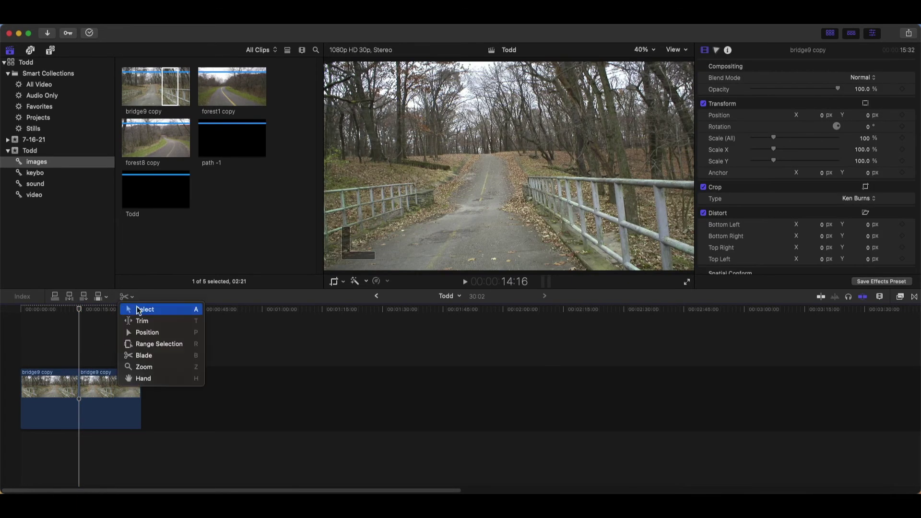
{"action": "left_click", "coordinate": [135, 308]}
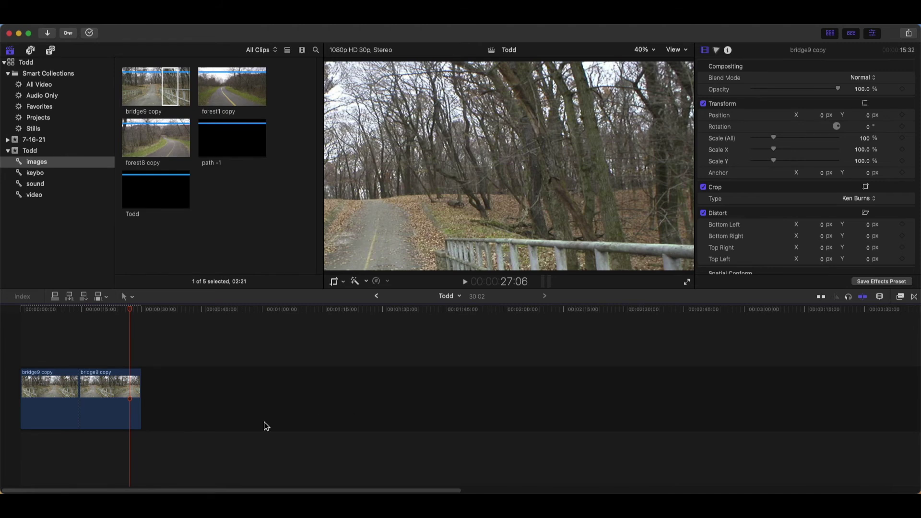
Swap the start and end frames of the second bridge clip's Ken Burns effect and play the sequence.
{"action": "left_click", "coordinate": [121, 404]}
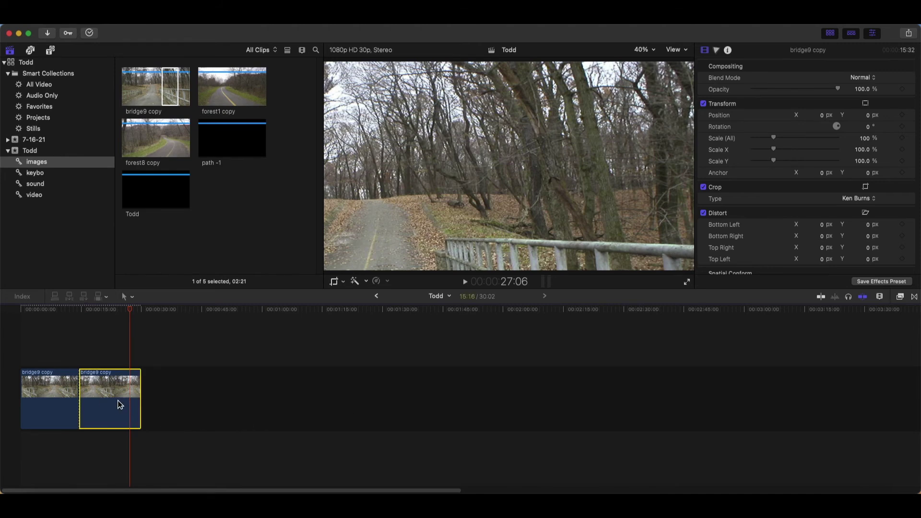
{"action": "right_click", "coordinate": [398, 204]}
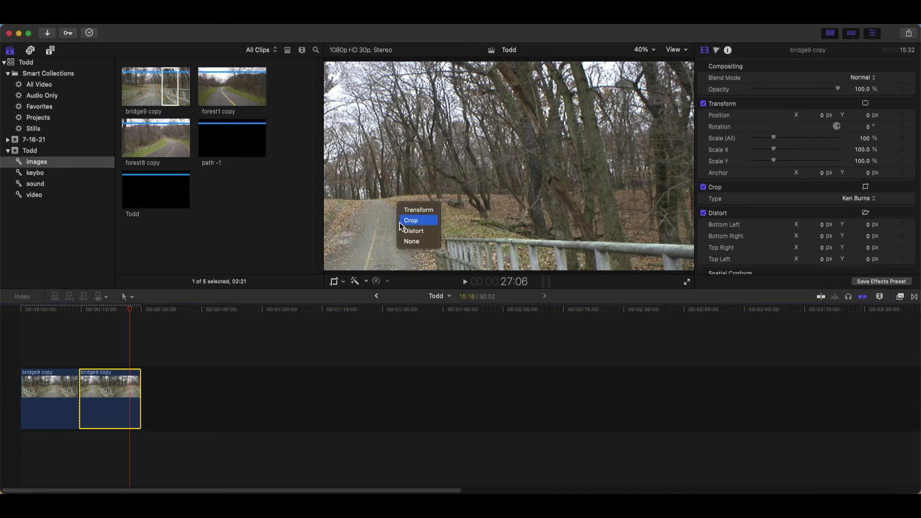
{"action": "left_click", "coordinate": [411, 222]}
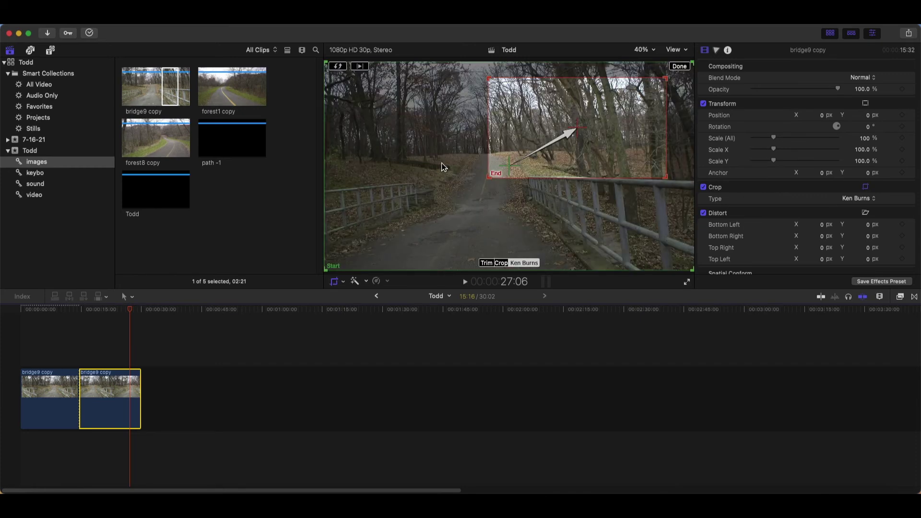
{"action": "left_click", "coordinate": [342, 71]}
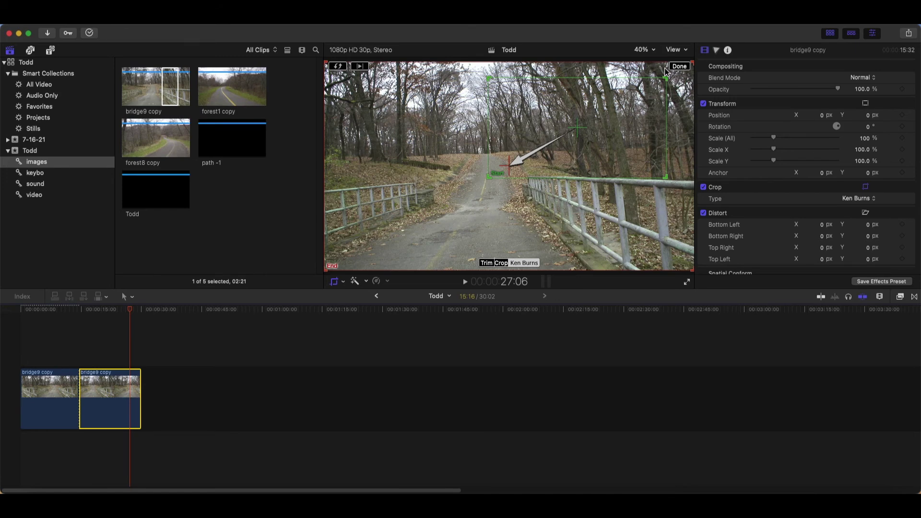
{"action": "left_click", "coordinate": [678, 67]}
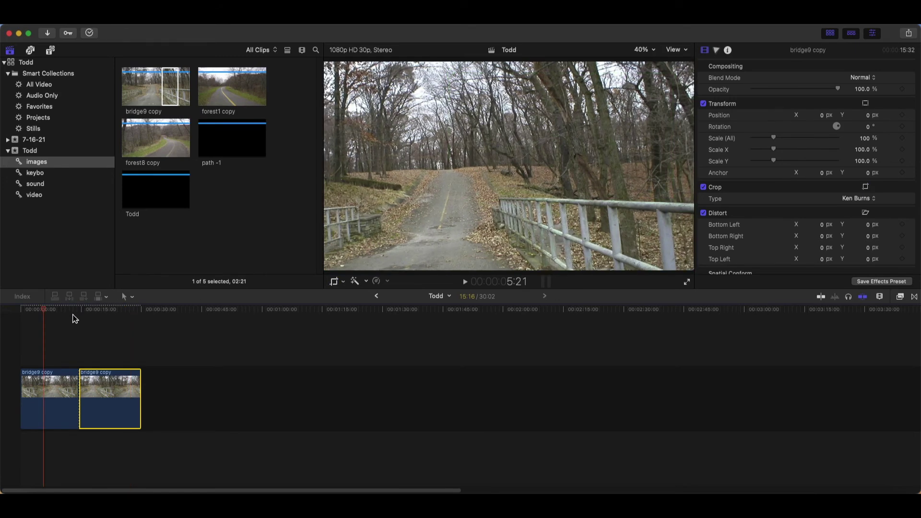
{"action": "left_click", "coordinate": [465, 283]}
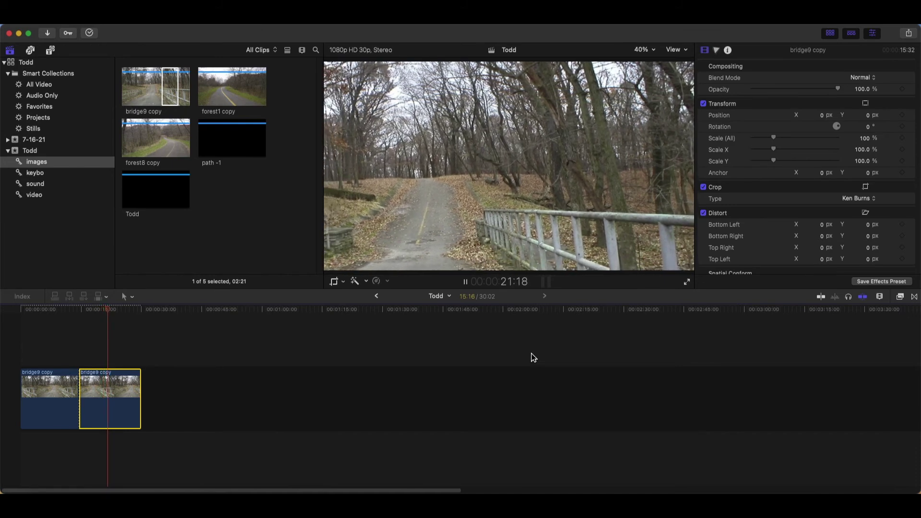
Shift the second bridge clip's Ken Burns end frame down and right towards the railing, and play the sequence.
{"action": "key", "text": "shift+c"}
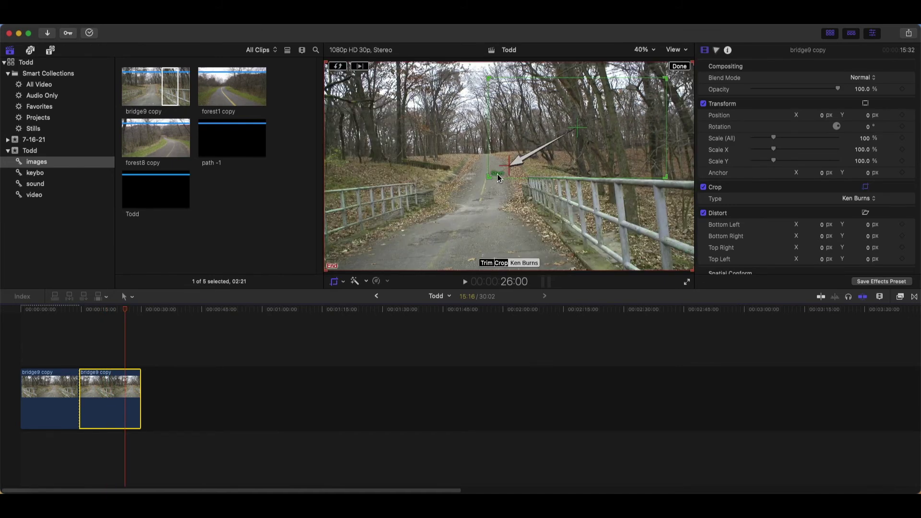
{"action": "left_click_drag", "start_coordinate": [505, 168], "coordinate": [627, 194]}
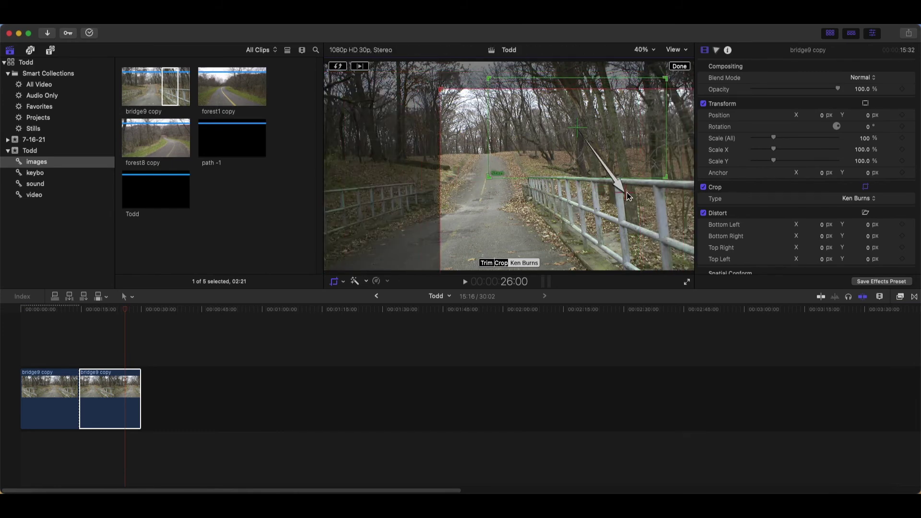
{"action": "left_click", "coordinate": [465, 282]}
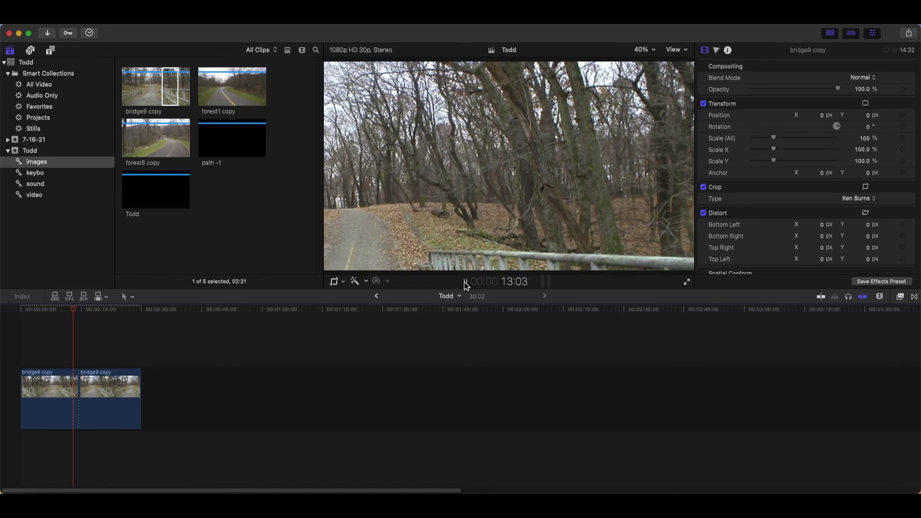
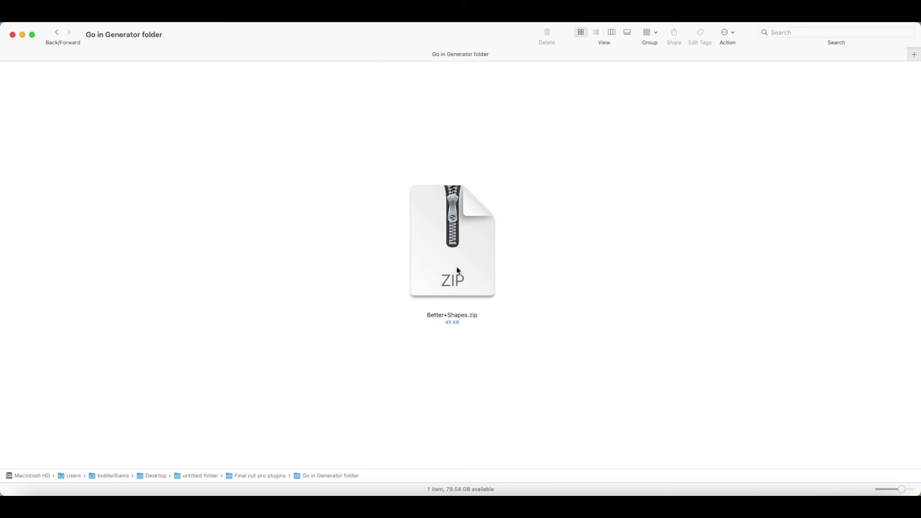
Switch to Finder, extract Better+Shapes.zip in the Go in Generator folder, and set the Better Shapes folder beside the archive.
{"action": "left_click", "coordinate": [457, 270]}
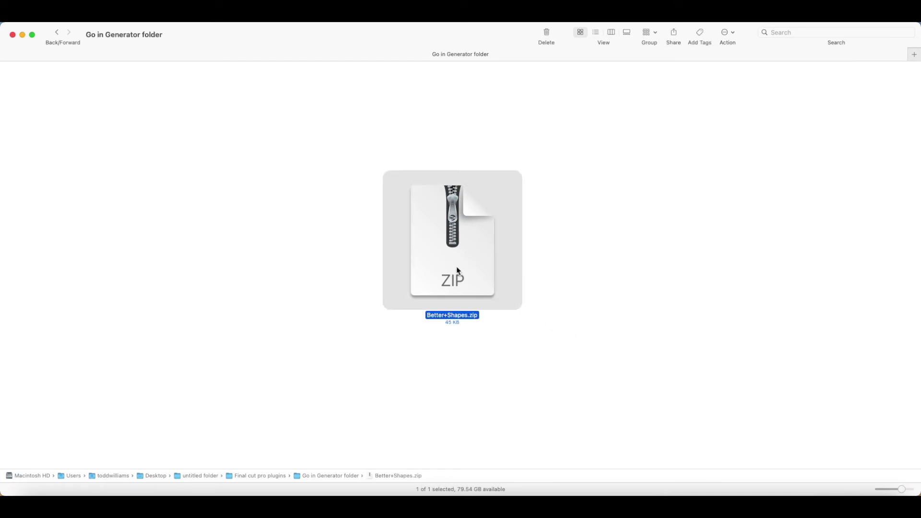
{"action": "double_click", "coordinate": [456, 266]}
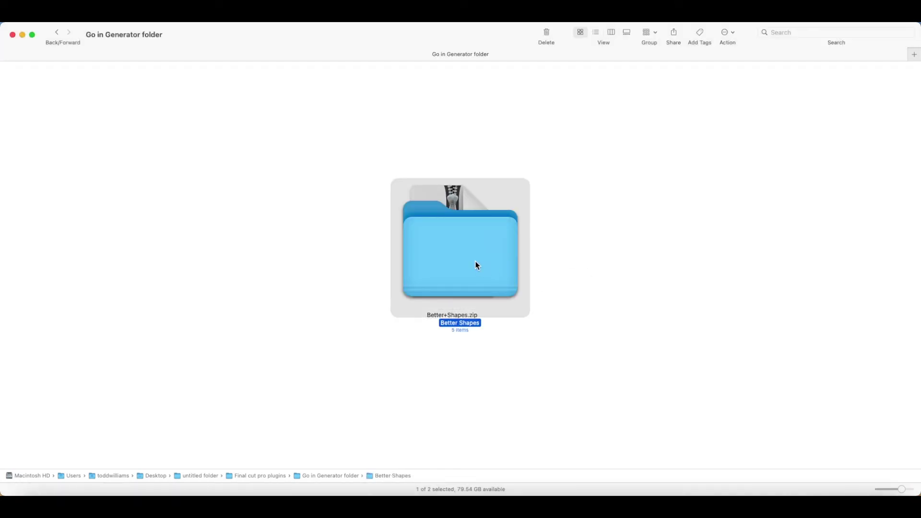
{"action": "left_click", "coordinate": [576, 325]}
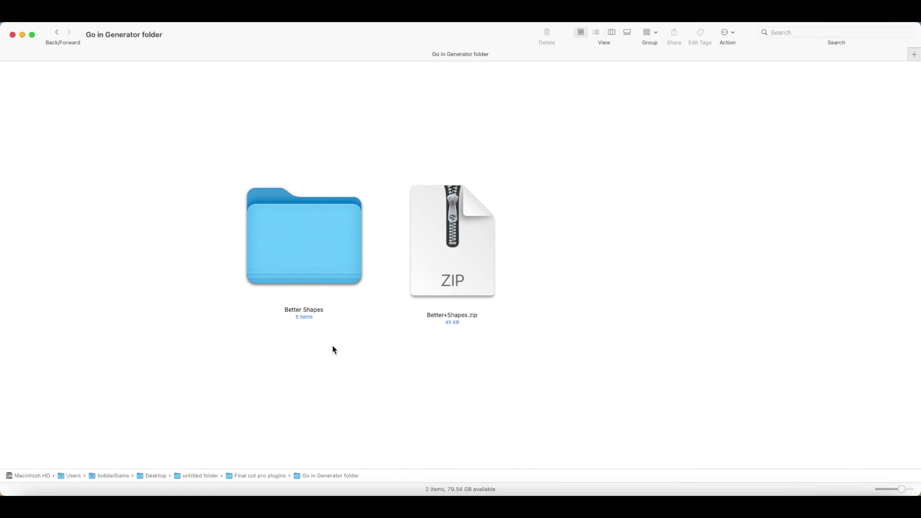
{"action": "left_click", "coordinate": [330, 286]}
{"action": "left_click", "coordinate": [333, 318]}
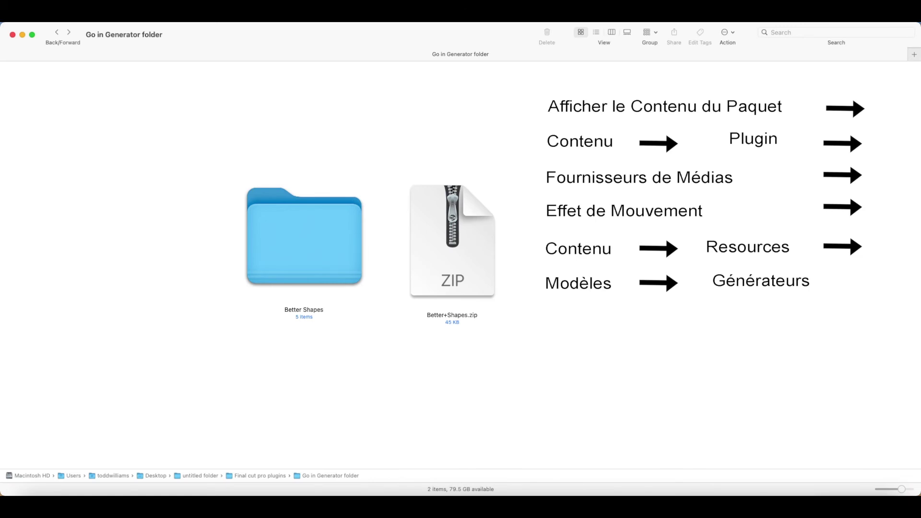
From the Applications folder, show Final Cut Pro's package contents and open its Contents folder.
{"action": "left_click", "coordinate": [120, 22]}
{"action": "left_click", "coordinate": [150, 162]}
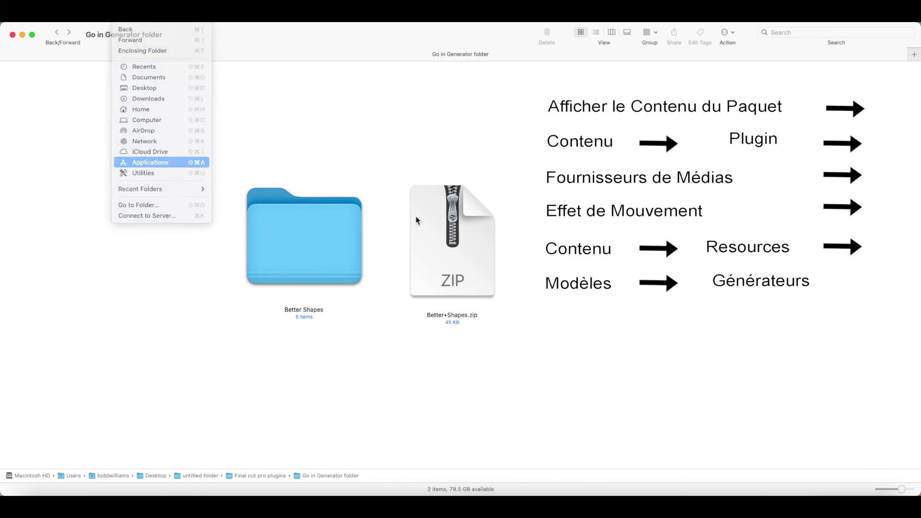
{"action": "scroll", "coordinate": [561, 302], "scroll_direction": "down", "scroll_amount": 10}
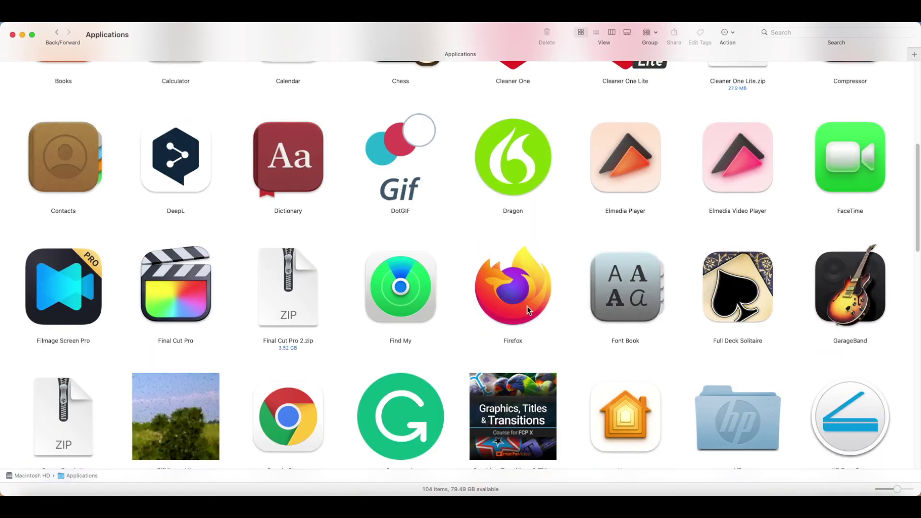
{"action": "left_click", "coordinate": [204, 307]}
{"action": "right_click", "coordinate": [201, 288]}
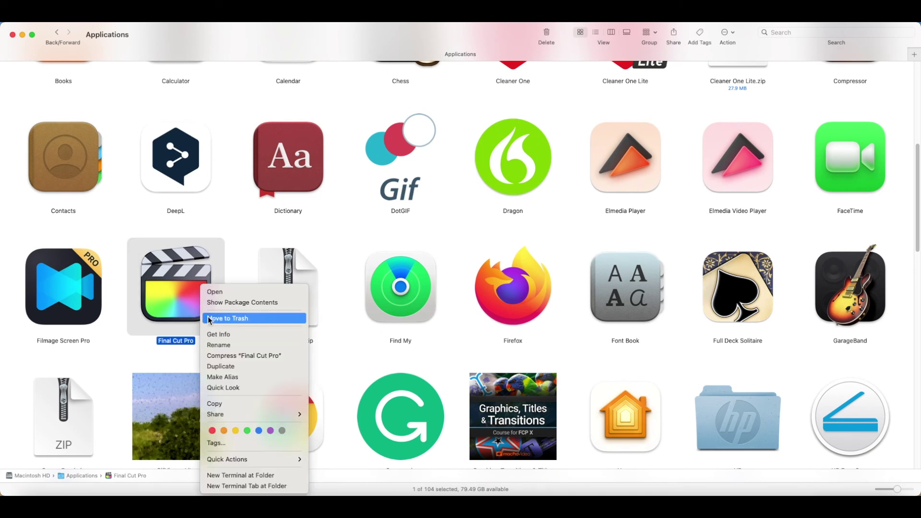
{"action": "left_click", "coordinate": [218, 304]}
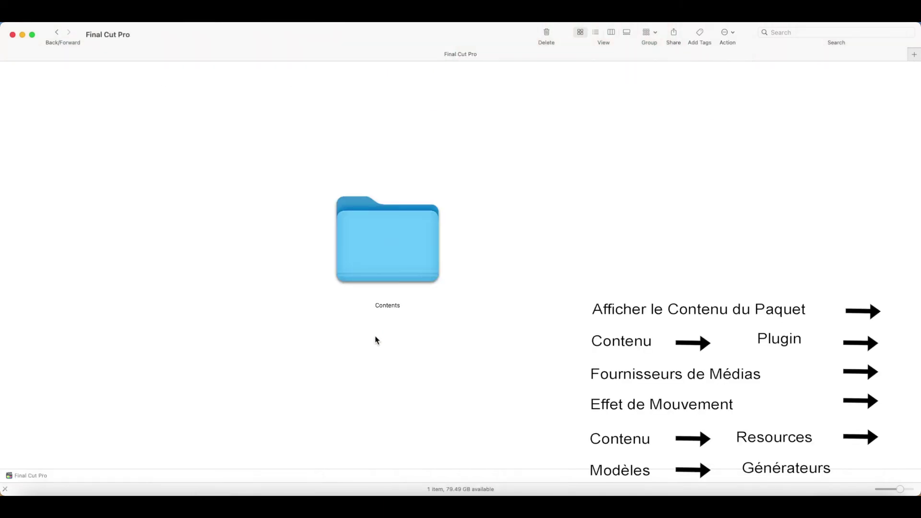
{"action": "double_click", "coordinate": [407, 270]}
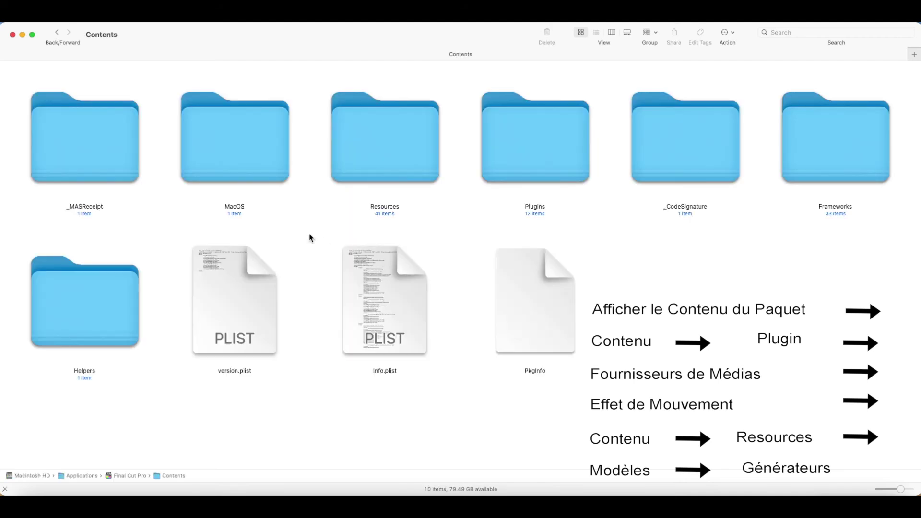
Open PlugIns, MediaProviders and MotionEffect.fxp inside the Final Cut Pro package, down to that plug-in's Contents folder.
{"action": "left_click", "coordinate": [527, 169]}
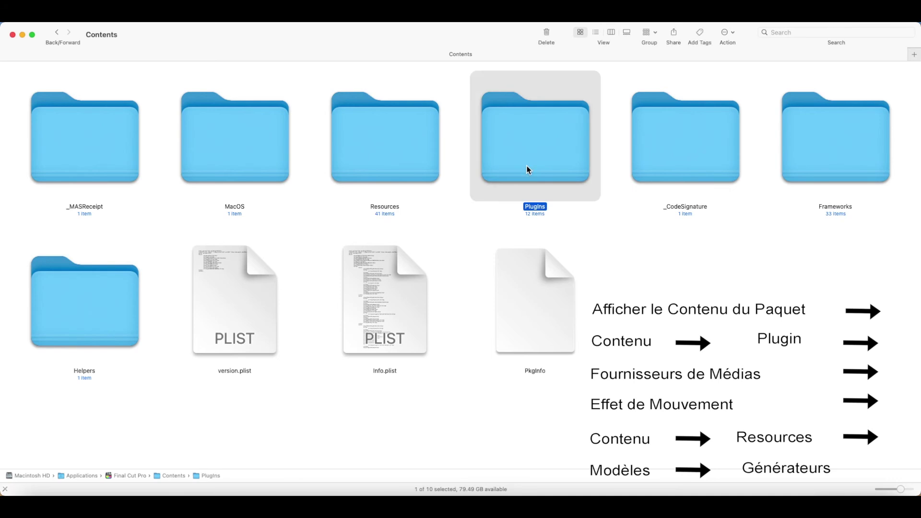
{"action": "double_click", "coordinate": [527, 169]}
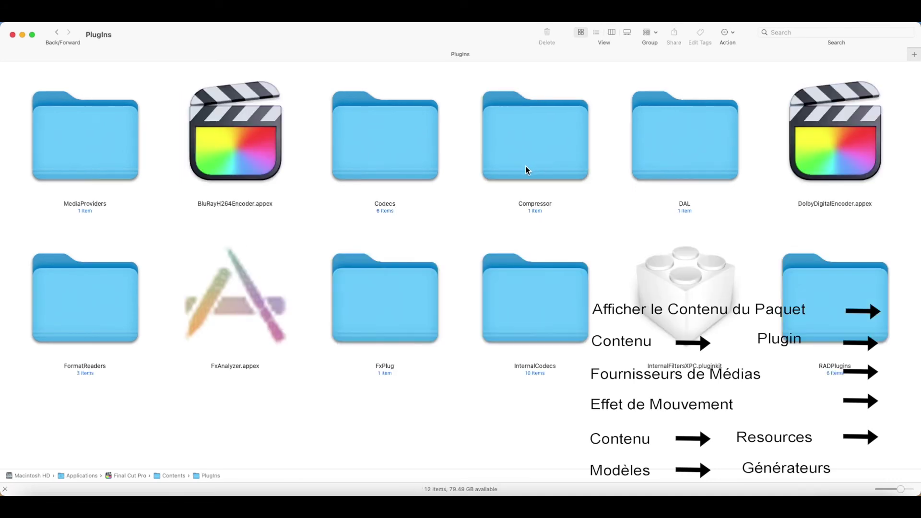
{"action": "left_click", "coordinate": [109, 177]}
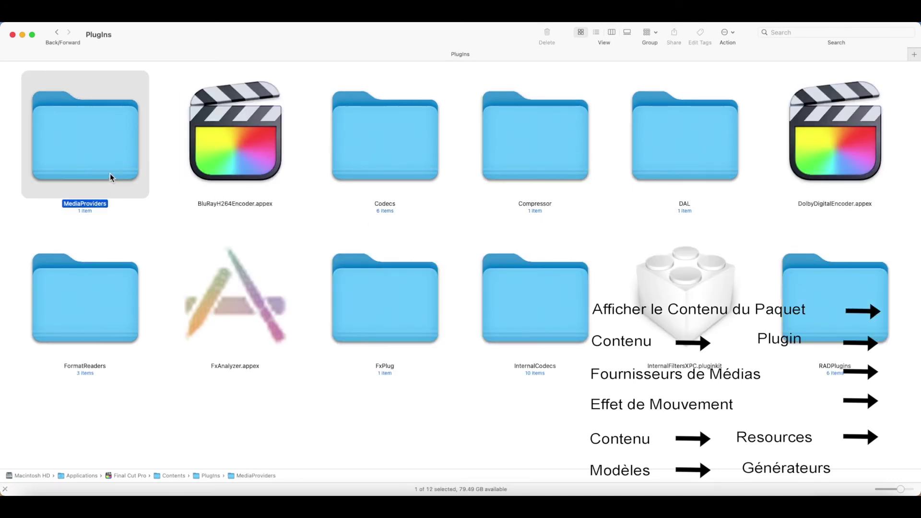
{"action": "double_click", "coordinate": [135, 153]}
{"action": "left_click", "coordinate": [427, 214]}
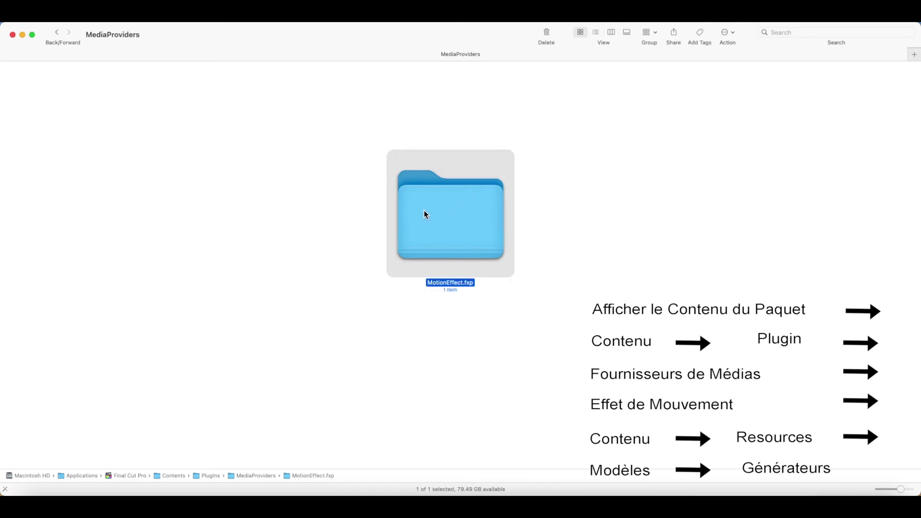
{"action": "double_click", "coordinate": [427, 215]}
{"action": "left_click", "coordinate": [435, 269]}
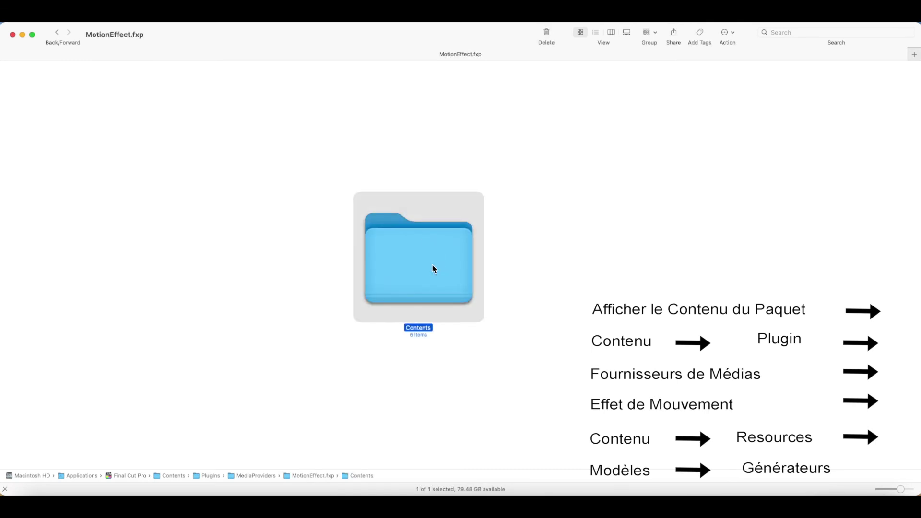
{"action": "double_click", "coordinate": [435, 269]}
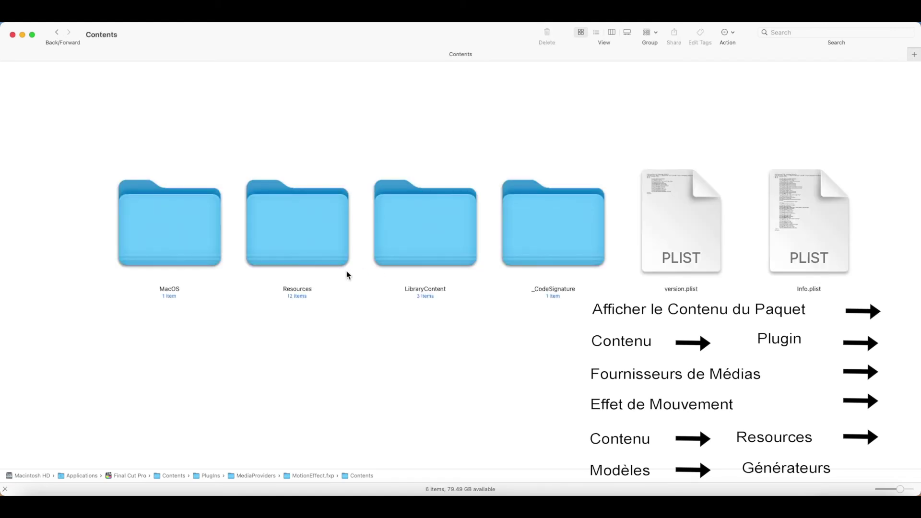
Open the Templates folder inside the plug-in's Resources and point out the Effects, Titles, Generators and Transitions folders.
{"action": "left_click", "coordinate": [330, 264]}
{"action": "left_click", "coordinate": [328, 234]}
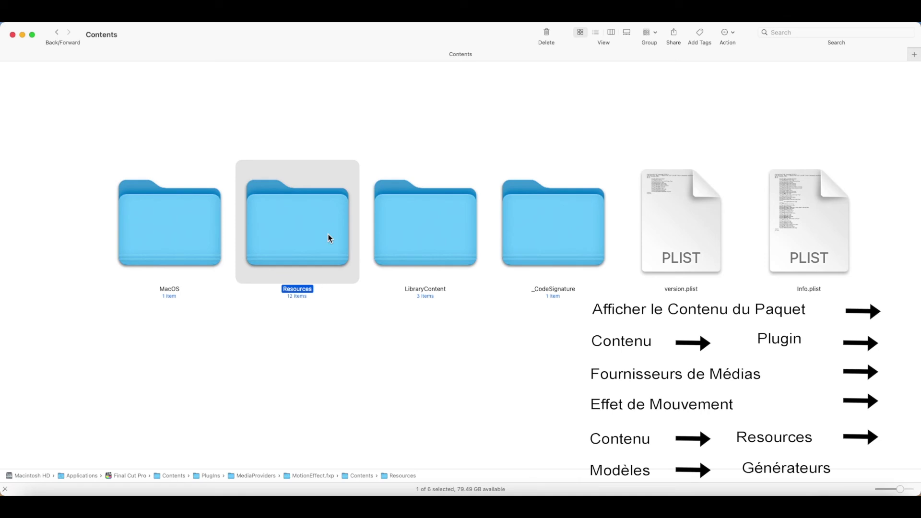
{"action": "double_click", "coordinate": [330, 238]}
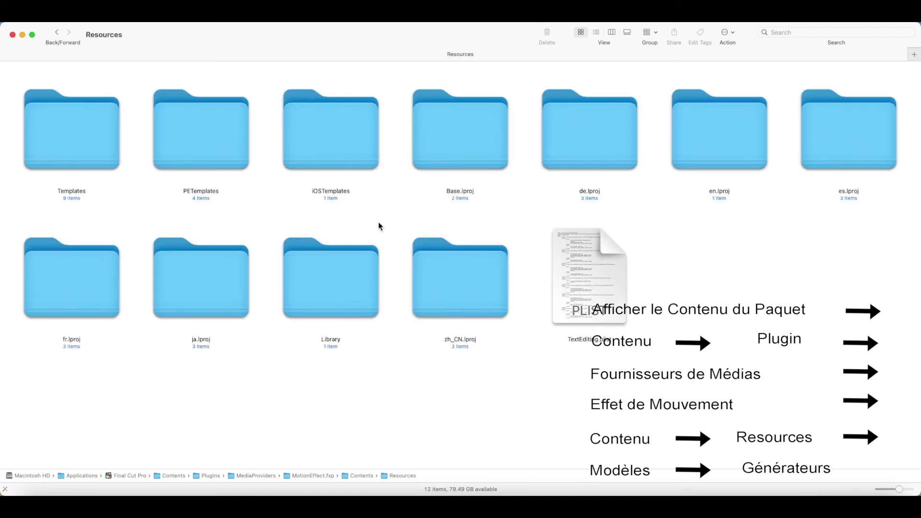
{"action": "left_click", "coordinate": [95, 151]}
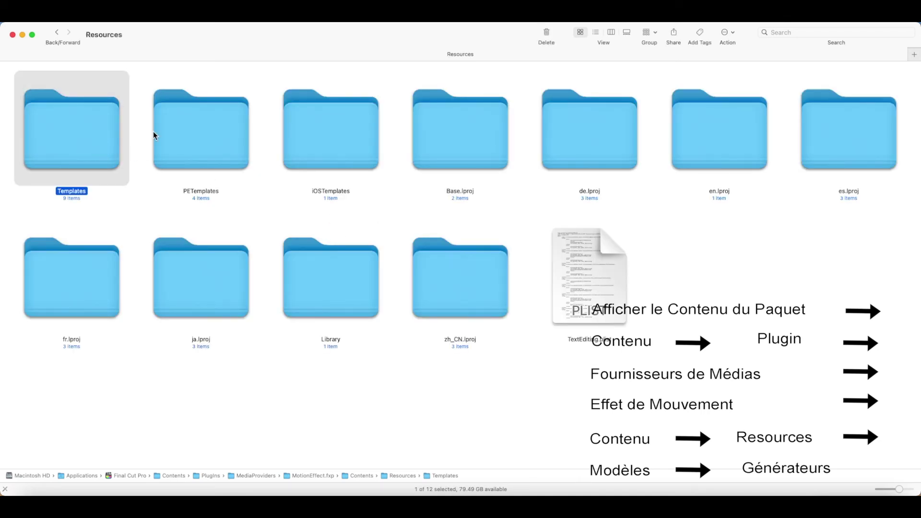
{"action": "double_click", "coordinate": [111, 133]}
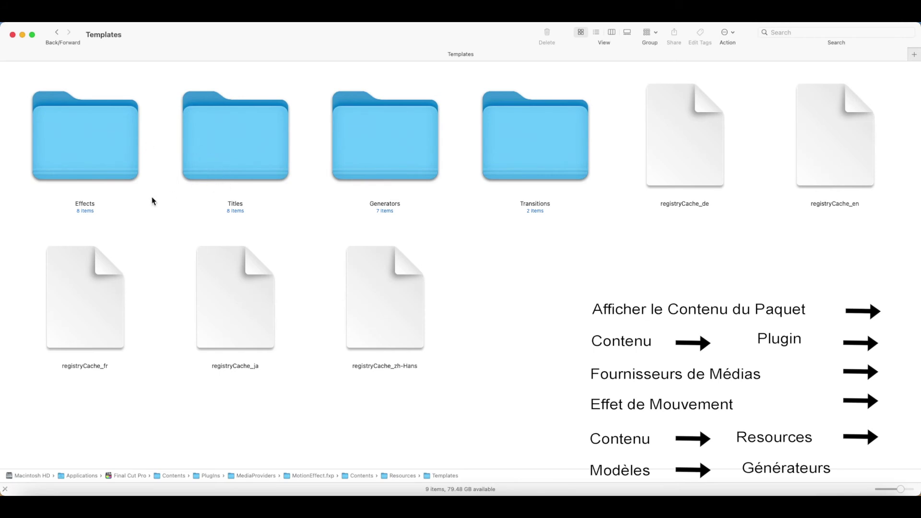
{"action": "left_click", "coordinate": [481, 150]}
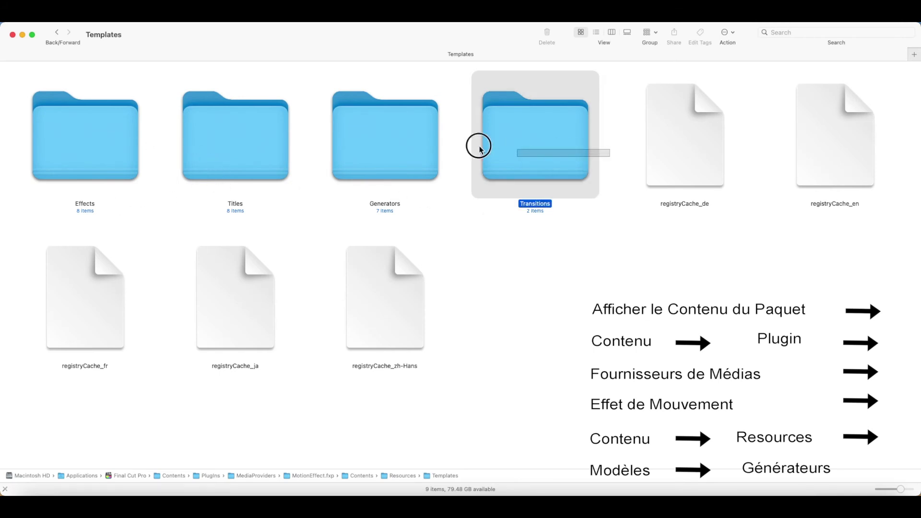
{"action": "left_click_drag", "start_coordinate": [480, 149], "coordinate": [87, 139]}
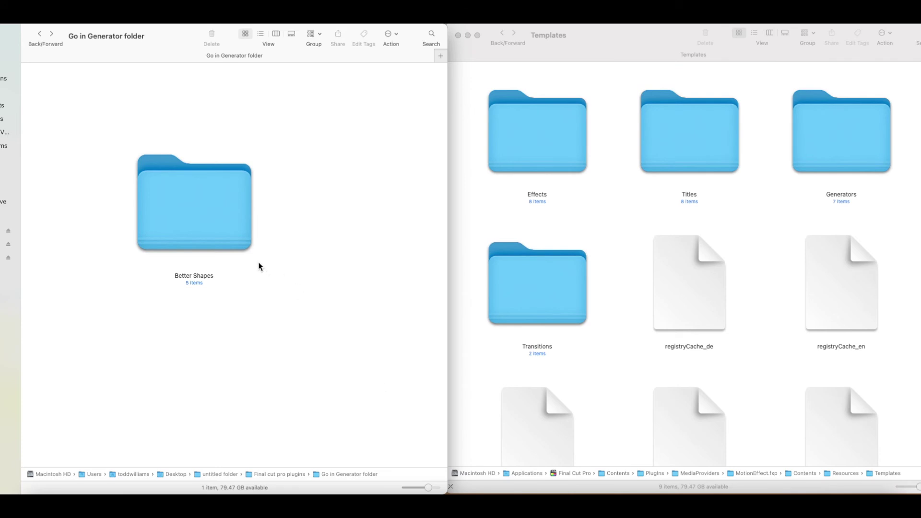
Compare the files in Better Shapes' Rectangle folder with those in the Blobs folder under Generators, Backgrounds.
{"action": "double_click", "coordinate": [241, 243]}
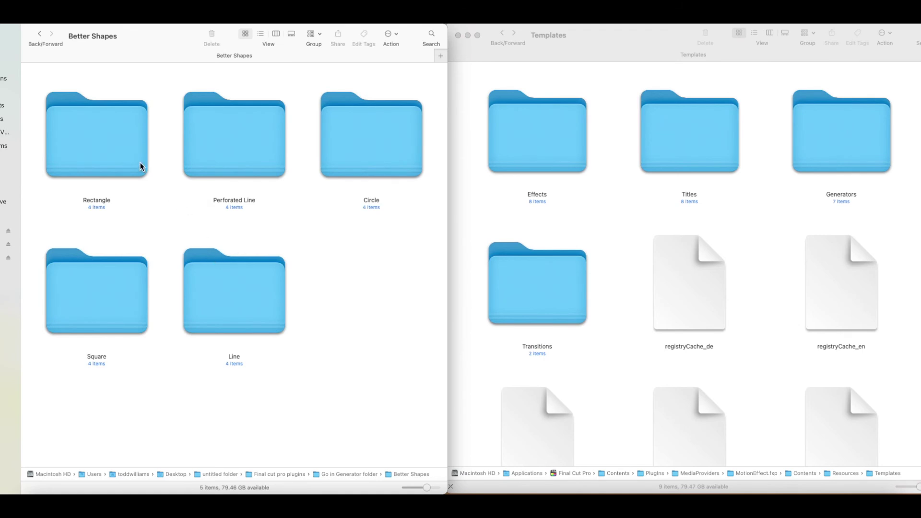
{"action": "key", "text": "super+bracketleft"}
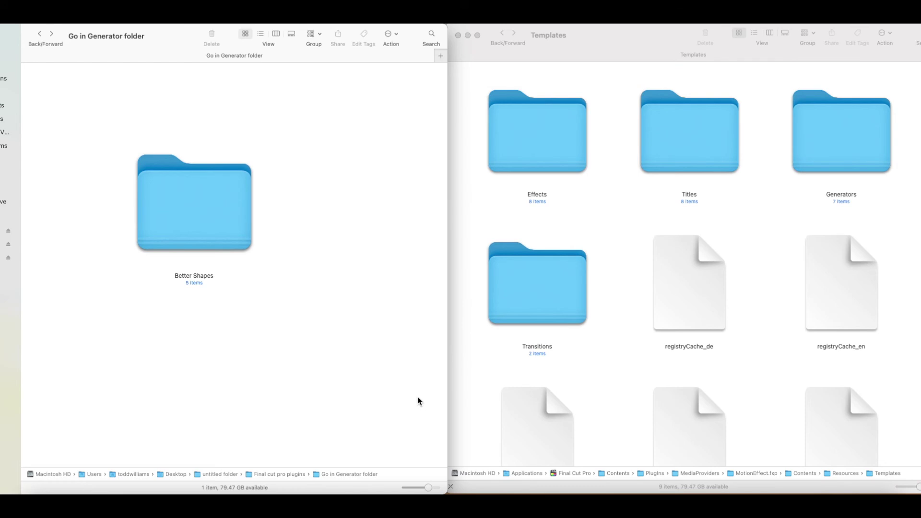
{"action": "double_click", "coordinate": [242, 244]}
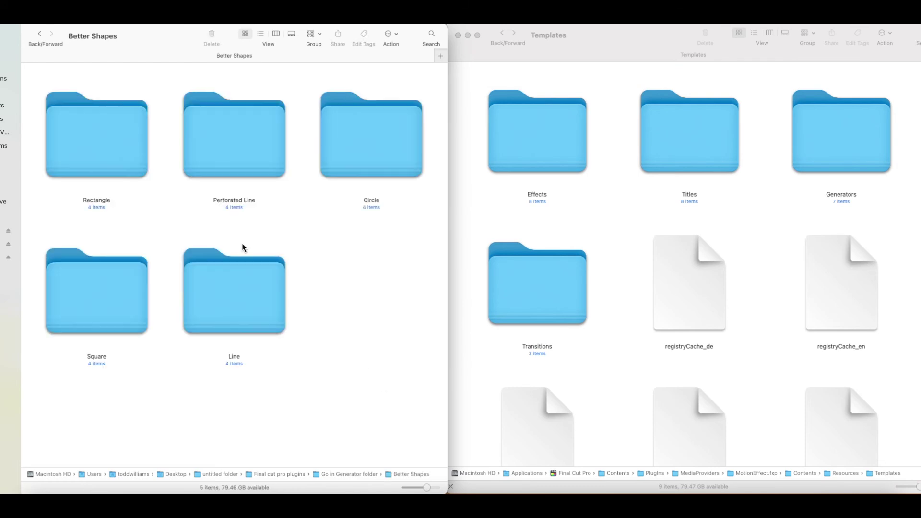
{"action": "double_click", "coordinate": [140, 166]}
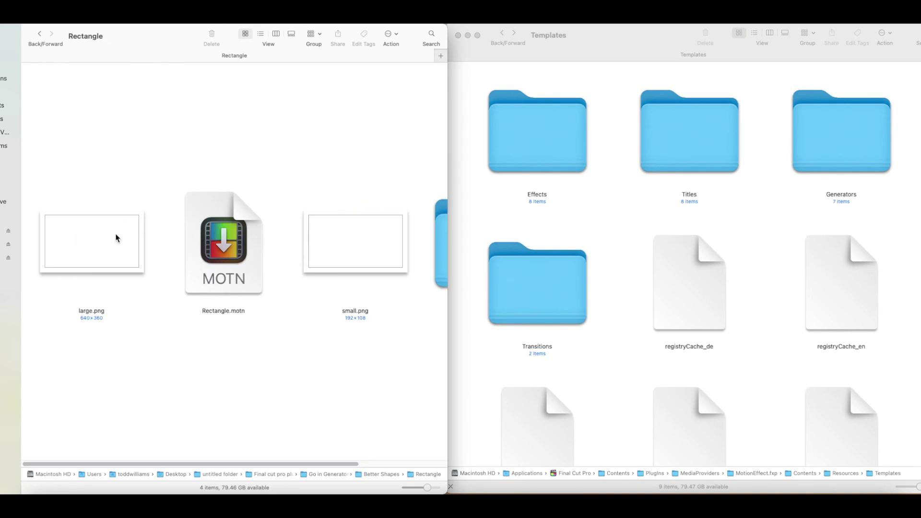
{"action": "left_click", "coordinate": [223, 269]}
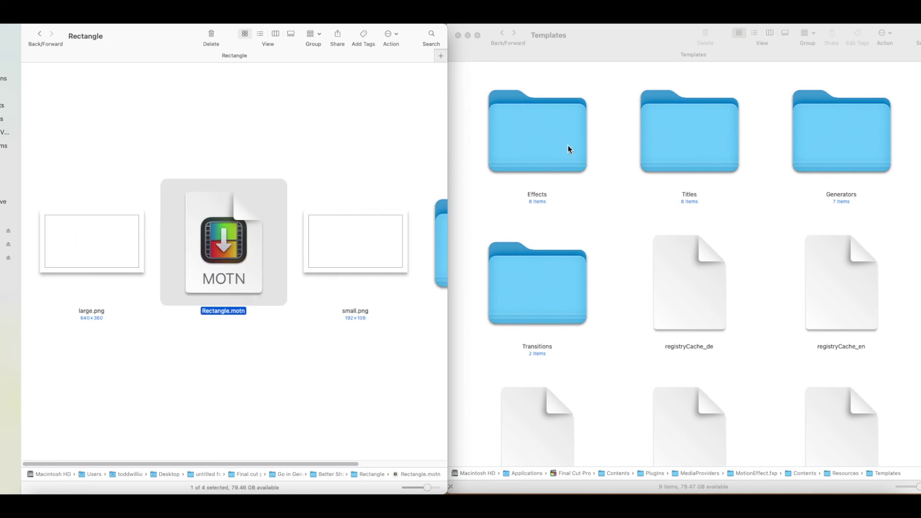
{"action": "double_click", "coordinate": [834, 163]}
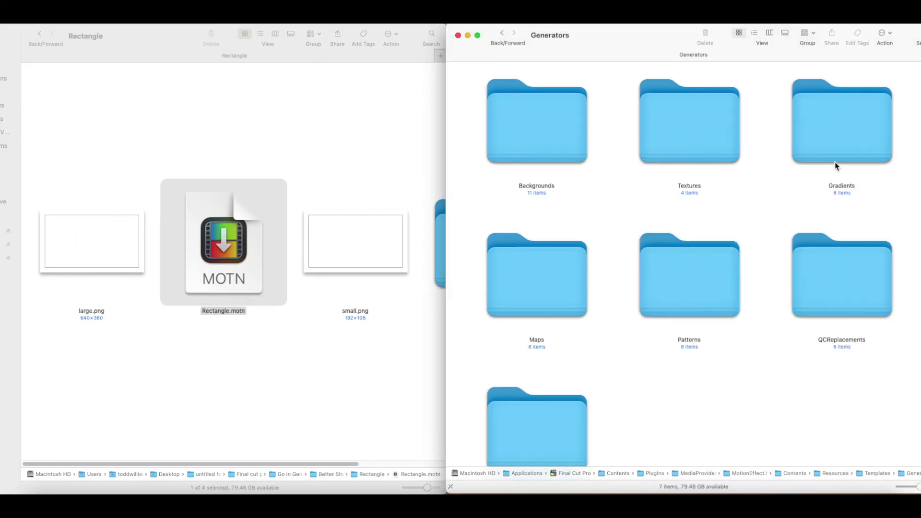
{"action": "double_click", "coordinate": [559, 140]}
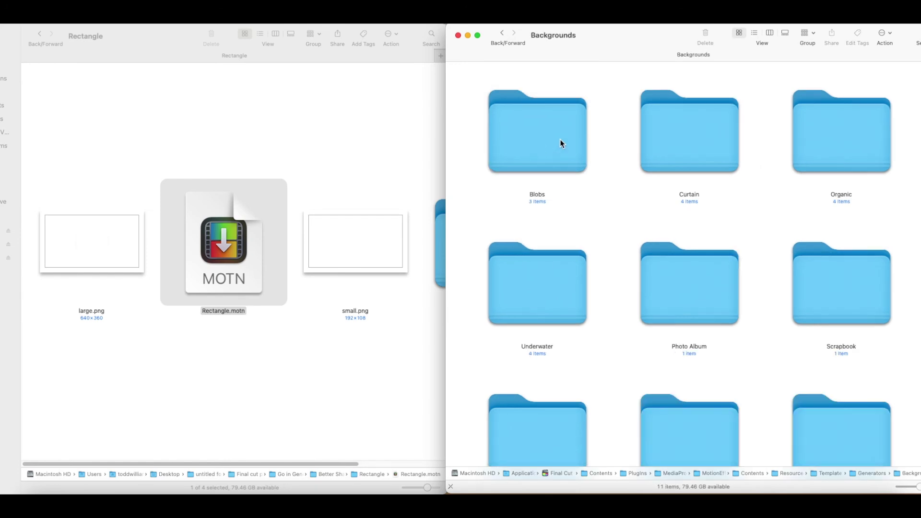
{"action": "double_click", "coordinate": [560, 143]}
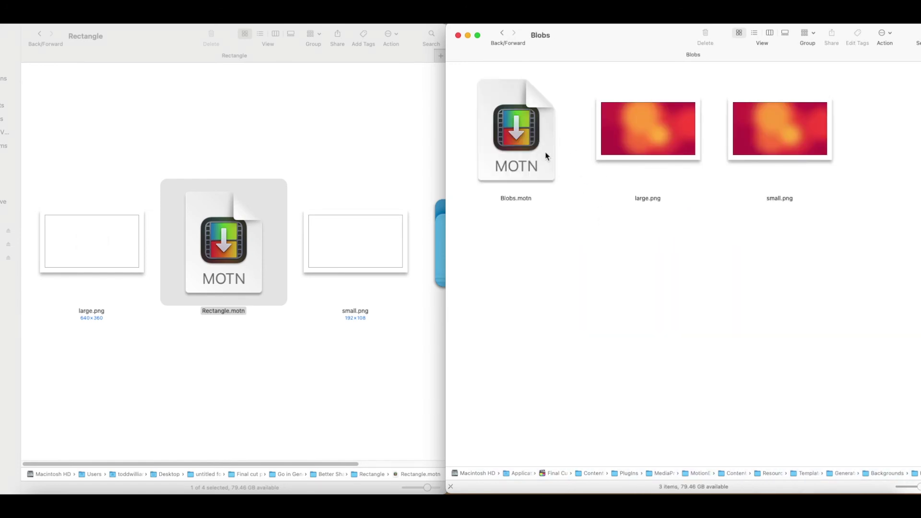
{"action": "left_click", "coordinate": [546, 152]}
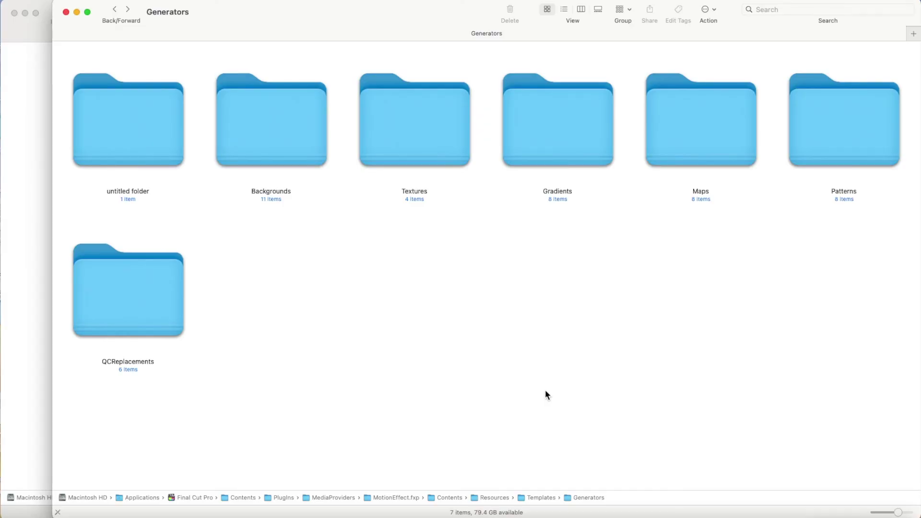
Duplicate the Backgrounds folder within Generators, authorising the change with the account password.
{"action": "left_click", "coordinate": [321, 162]}
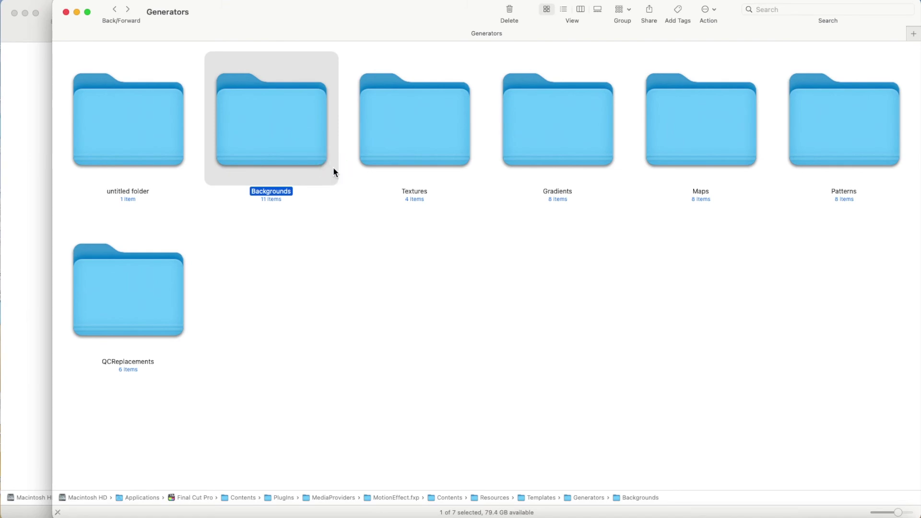
{"action": "right_click", "coordinate": [336, 173]}
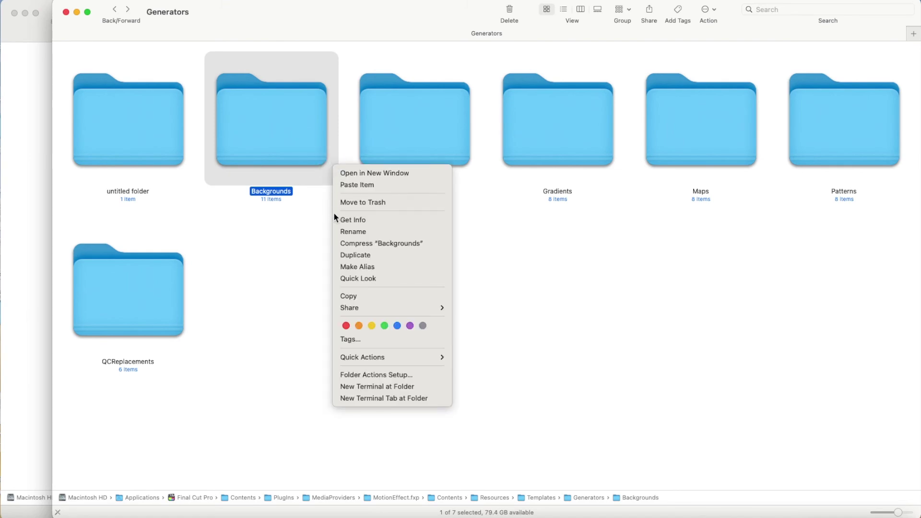
{"action": "left_click", "coordinate": [383, 261]}
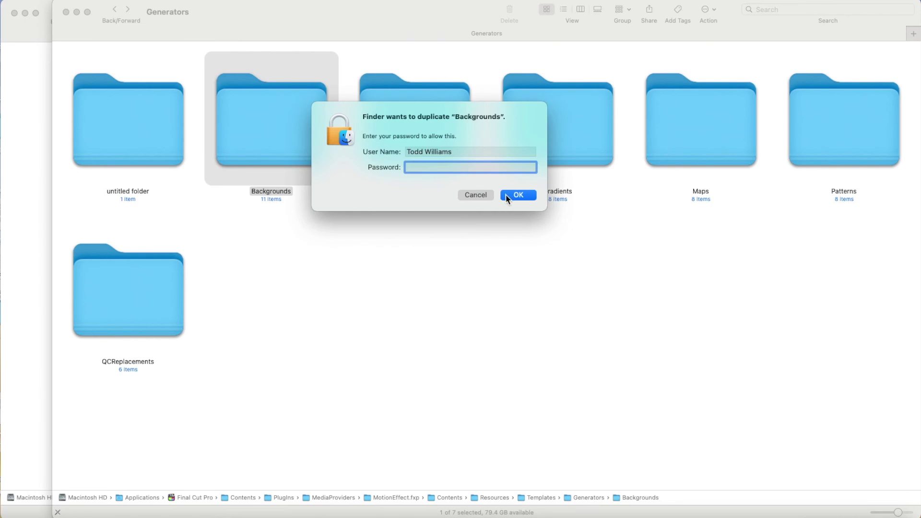
{"action": "left_click", "coordinate": [508, 197]}
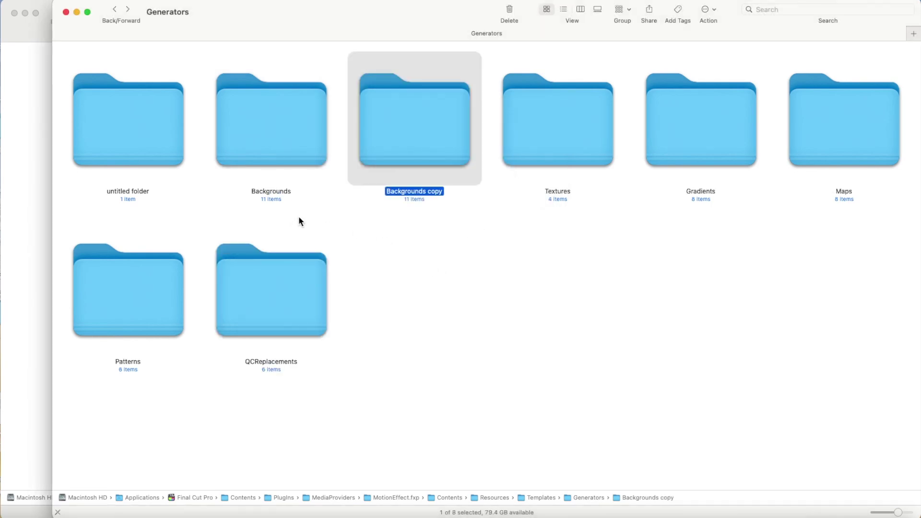
Empty the Backgrounds copy folder by moving all of its subfolders to the Trash.
{"action": "double_click", "coordinate": [442, 149]}
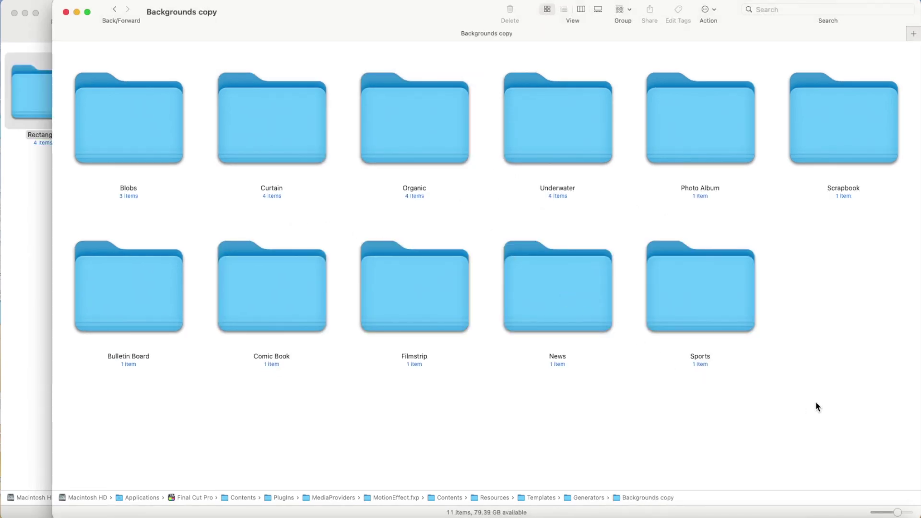
{"action": "left_click_drag", "start_coordinate": [816, 402], "coordinate": [146, 131]}
{"action": "right_click", "coordinate": [146, 130]}
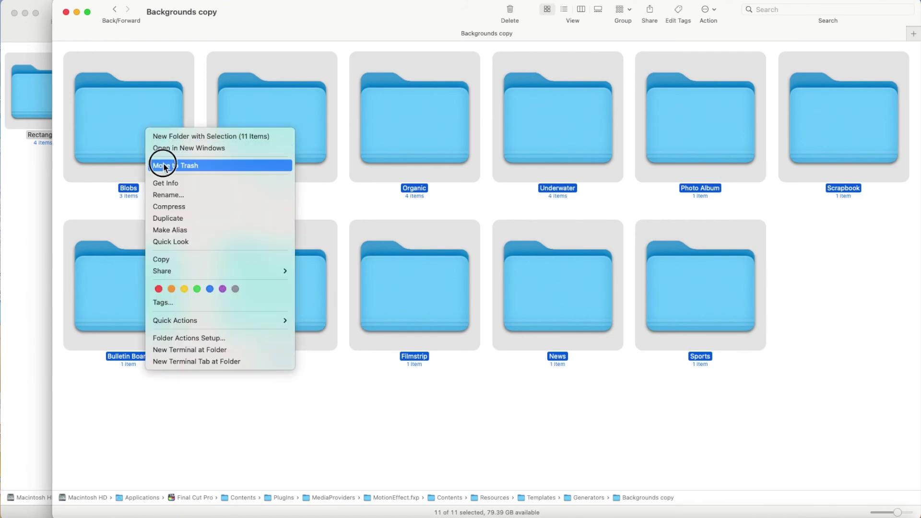
{"action": "left_click", "coordinate": [165, 166]}
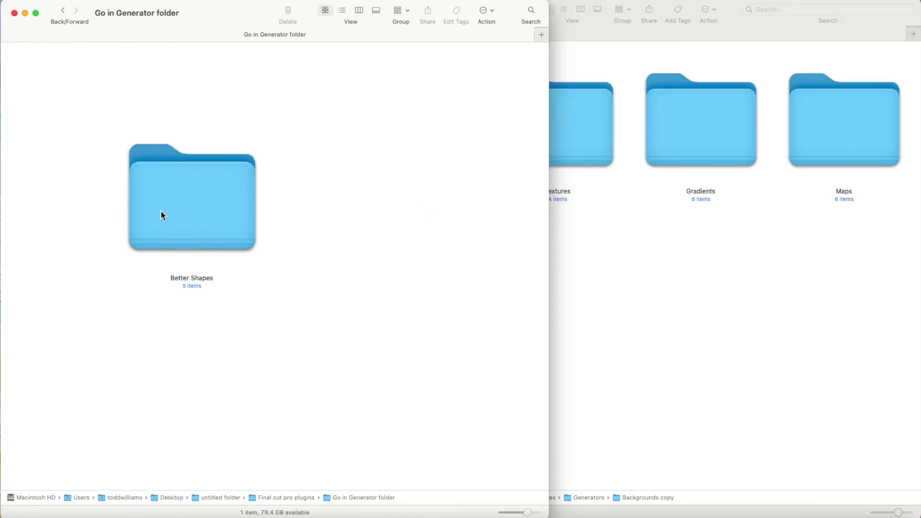
Copy the Rectangle, Perforated Line, Circle, Square and Line folders from Better Shapes and paste them into Backgrounds copy.
{"action": "double_click", "coordinate": [162, 213]}
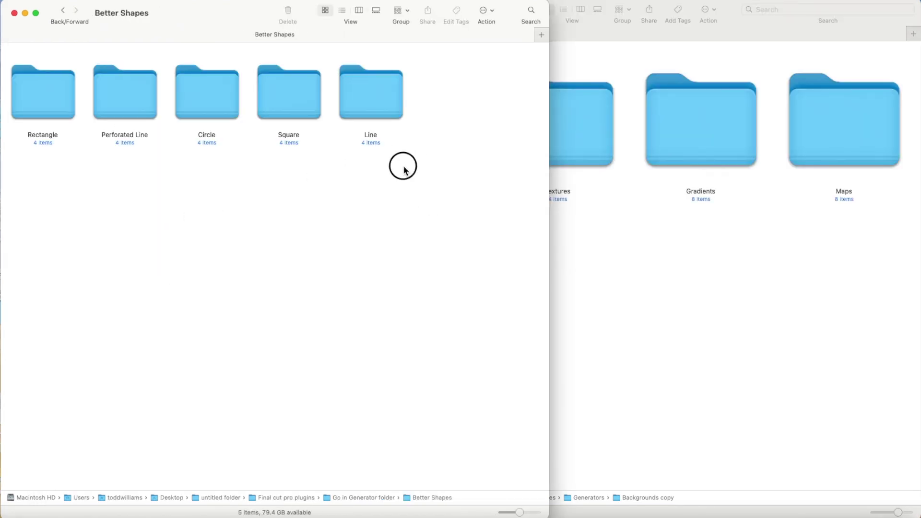
{"action": "left_click_drag", "start_coordinate": [404, 169], "coordinate": [25, 111]}
{"action": "right_click", "coordinate": [27, 111]}
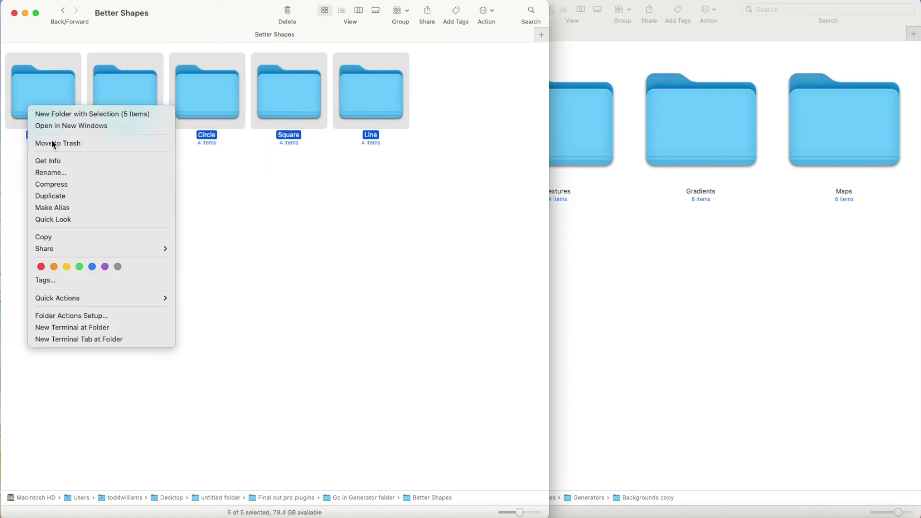
{"action": "left_click", "coordinate": [83, 236]}
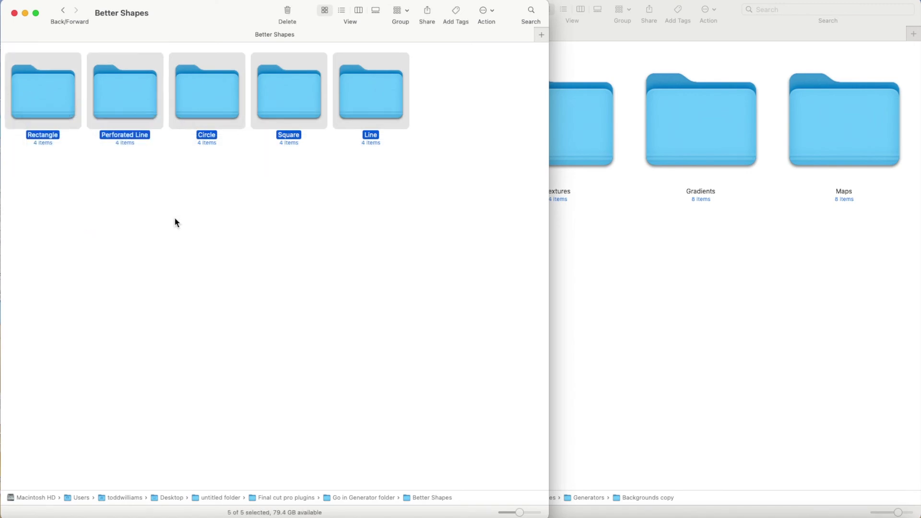
{"action": "left_click", "coordinate": [688, 228]}
{"action": "double_click", "coordinate": [438, 150]}
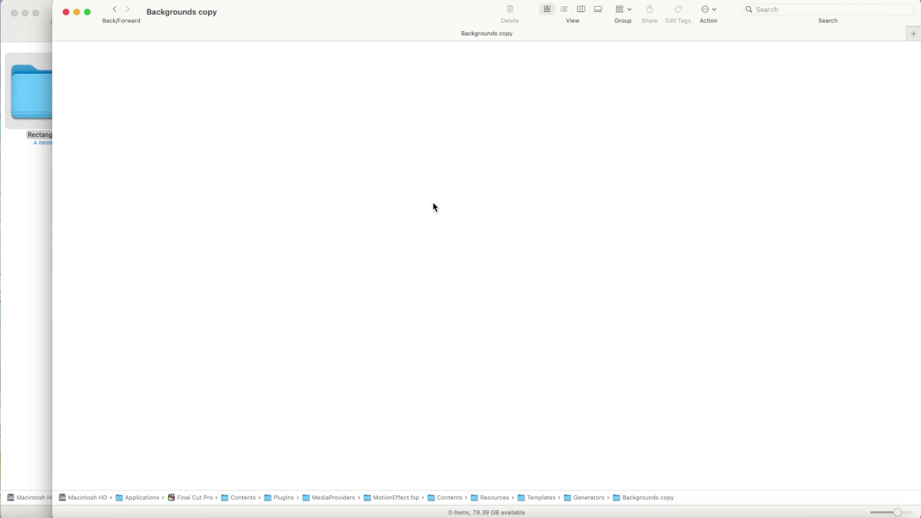
{"action": "right_click", "coordinate": [366, 213]}
{"action": "left_click", "coordinate": [394, 232]}
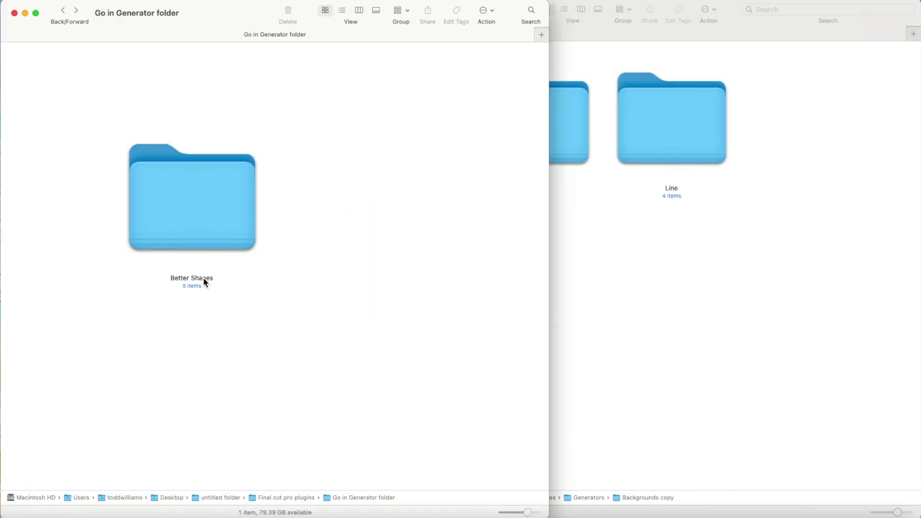
Rename the Backgrounds copy folder in Generators as Better Shapes, reusing the name copied from the source Better Shapes folder.
{"action": "left_click", "coordinate": [205, 283]}
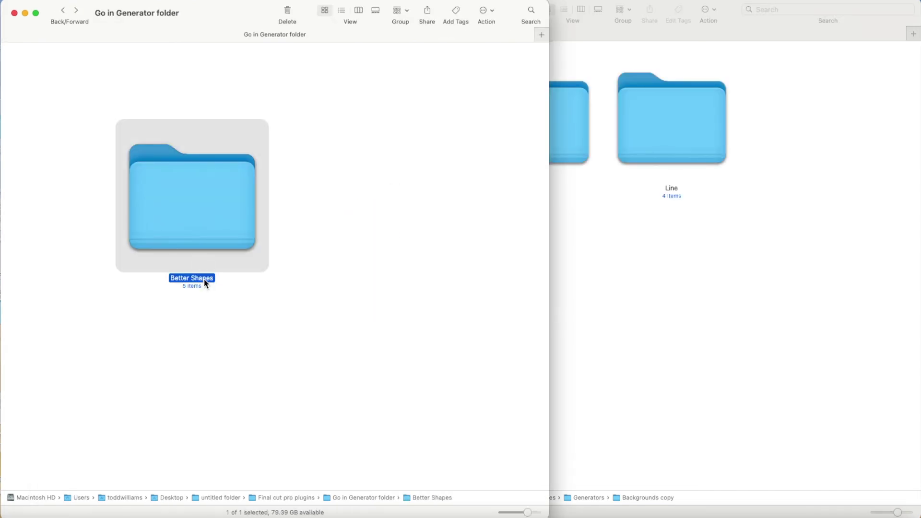
{"action": "right_click", "coordinate": [204, 284]}
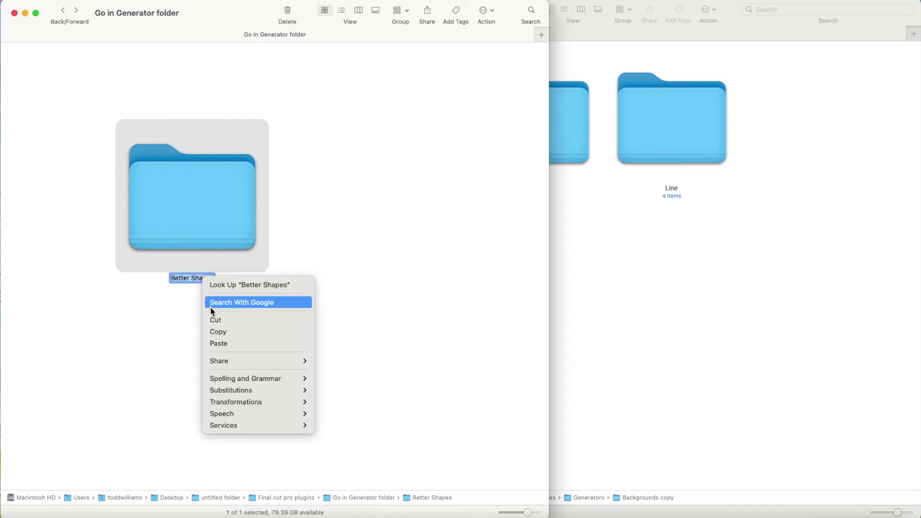
{"action": "left_click", "coordinate": [228, 334]}
{"action": "left_click", "coordinate": [339, 321]}
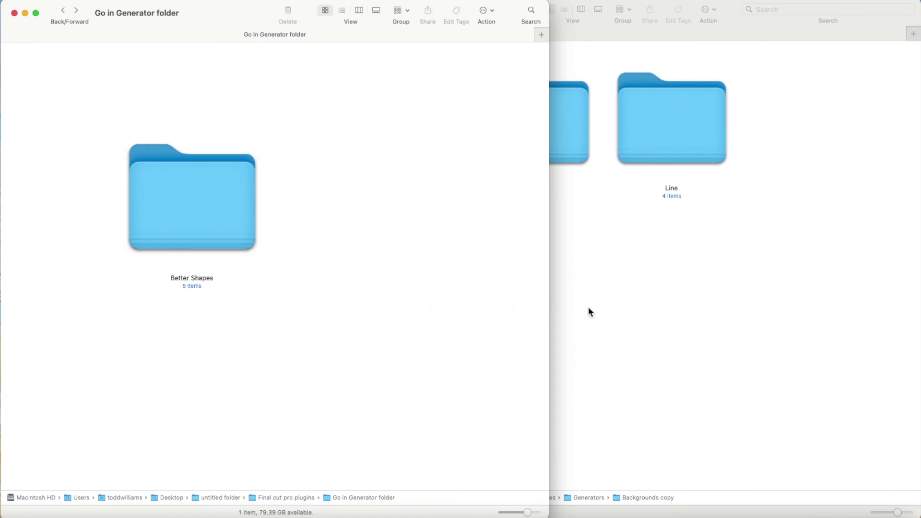
{"action": "left_click", "coordinate": [589, 307]}
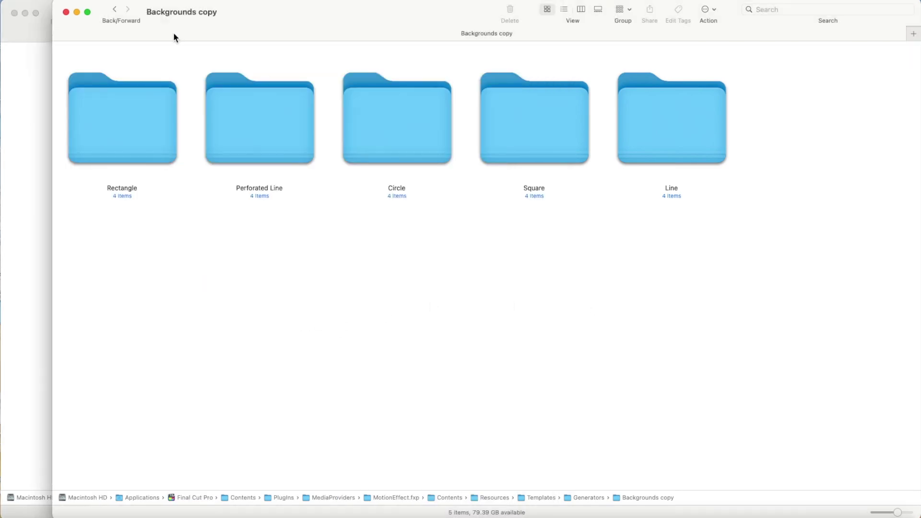
{"action": "left_click", "coordinate": [115, 10]}
{"action": "left_click", "coordinate": [155, 197]}
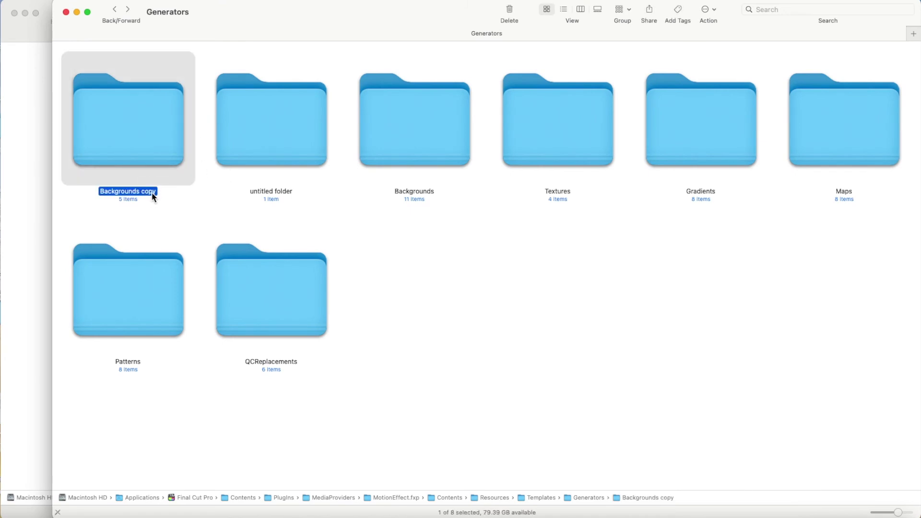
{"action": "left_click", "coordinate": [151, 196]}
{"action": "right_click", "coordinate": [154, 195]}
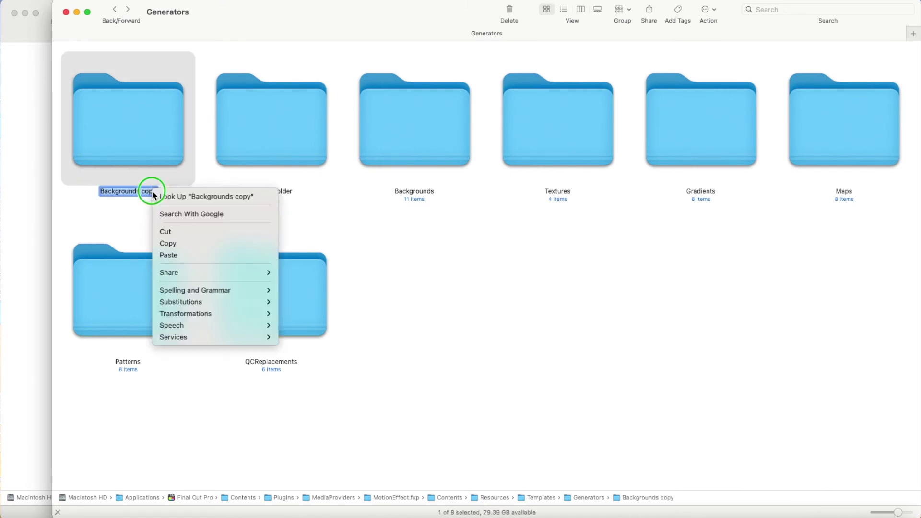
{"action": "left_click", "coordinate": [197, 255]}
{"action": "left_click", "coordinate": [387, 256]}
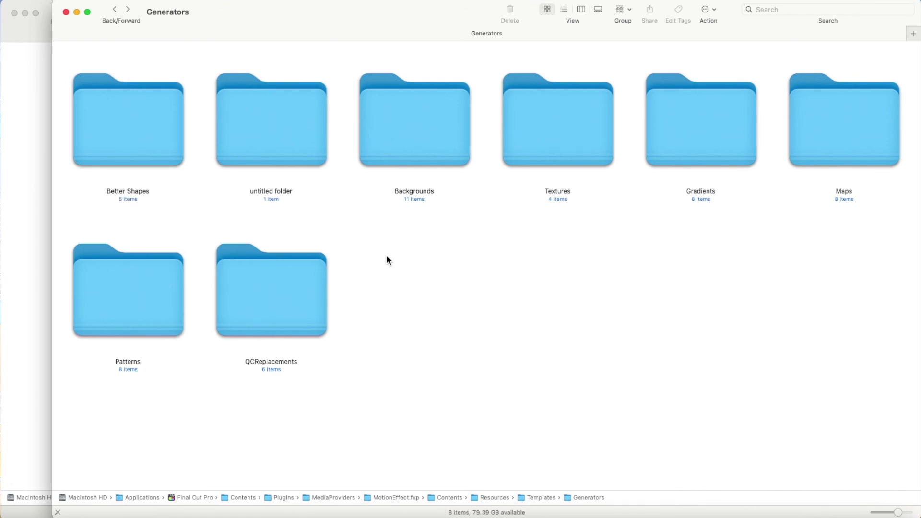
{"action": "left_click", "coordinate": [533, 198]}
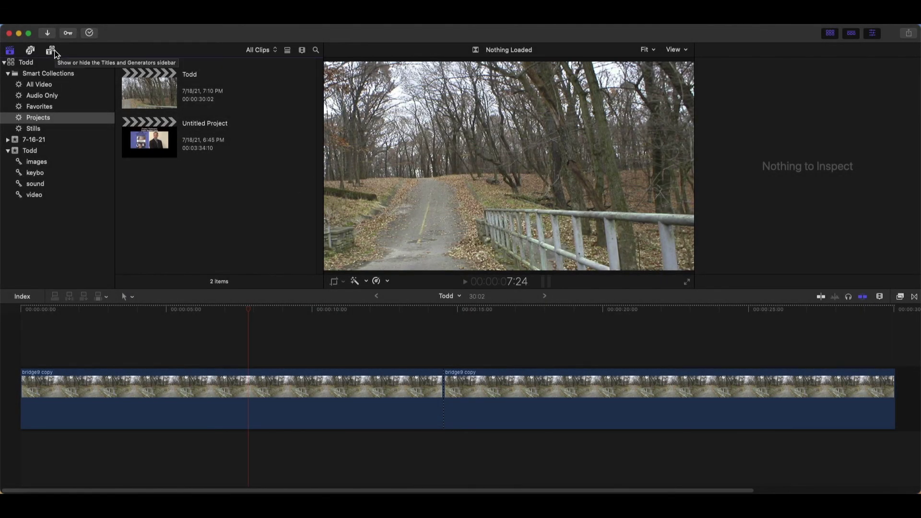
Add the Rectangle generator from Better Shapes as an overlay above the first bridge9 copy clip, ending where that clip ends.
{"action": "left_click", "coordinate": [51, 50]}
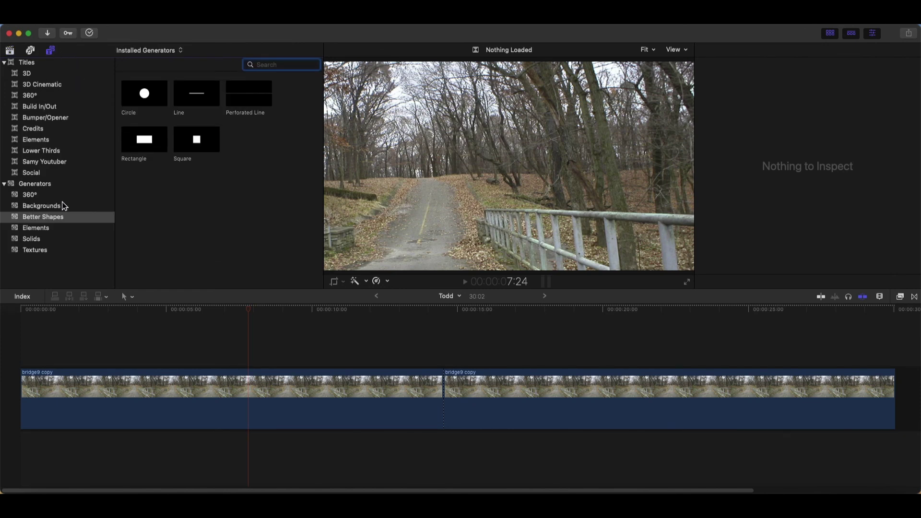
{"action": "left_click", "coordinate": [57, 221]}
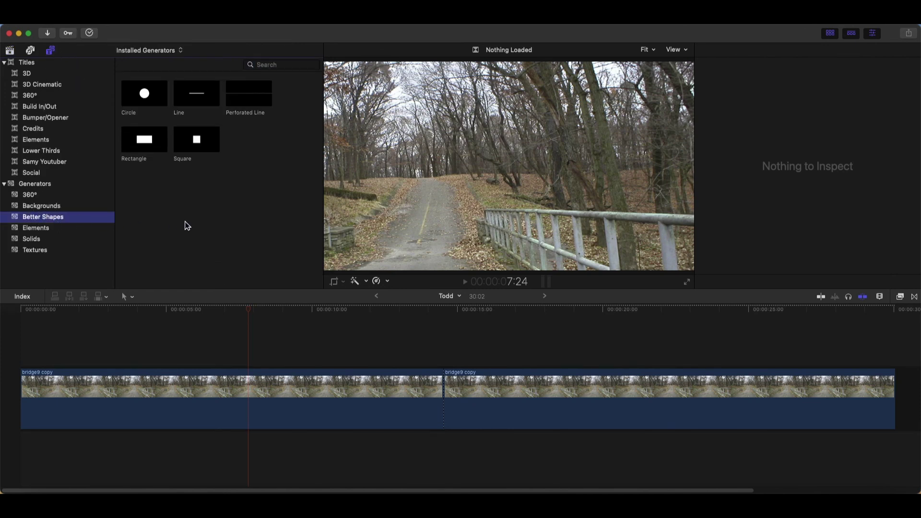
{"action": "left_click", "coordinate": [151, 144]}
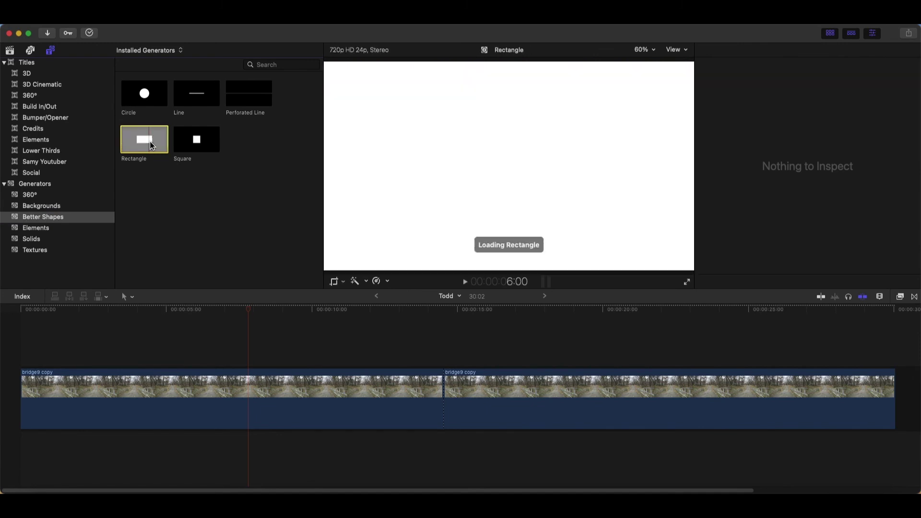
{"action": "left_click_drag", "start_coordinate": [151, 143], "coordinate": [145, 336]}
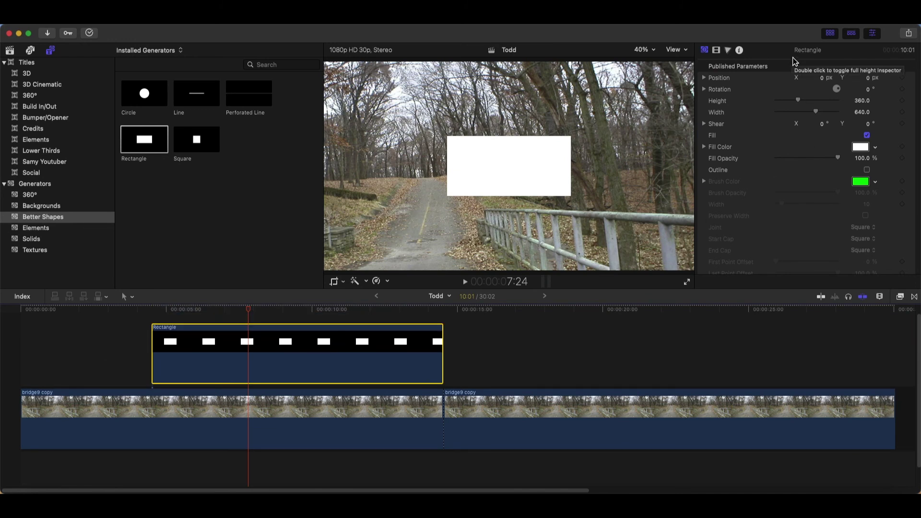
Turn off the Rectangle generator's fill, enable its outline and set the brush color to a brownish orange.
{"action": "left_click", "coordinate": [709, 51]}
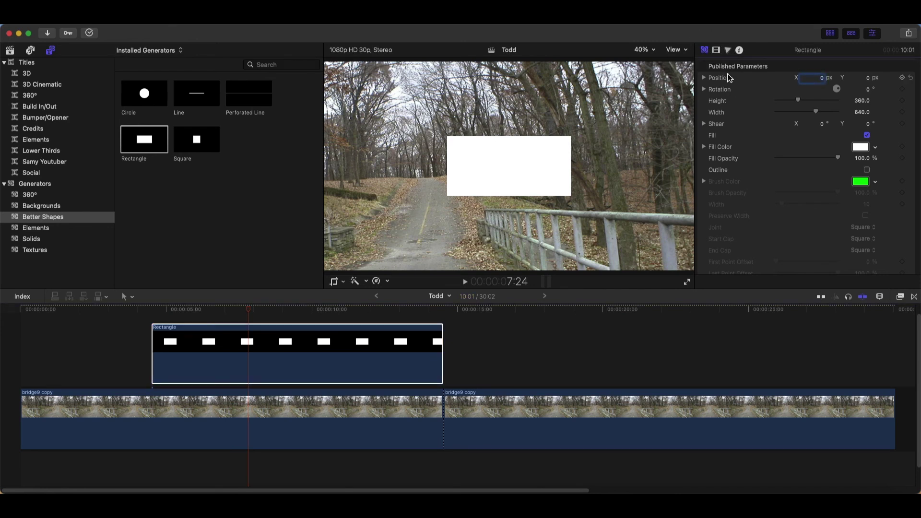
{"action": "left_click", "coordinate": [868, 136]}
{"action": "left_click", "coordinate": [867, 170]}
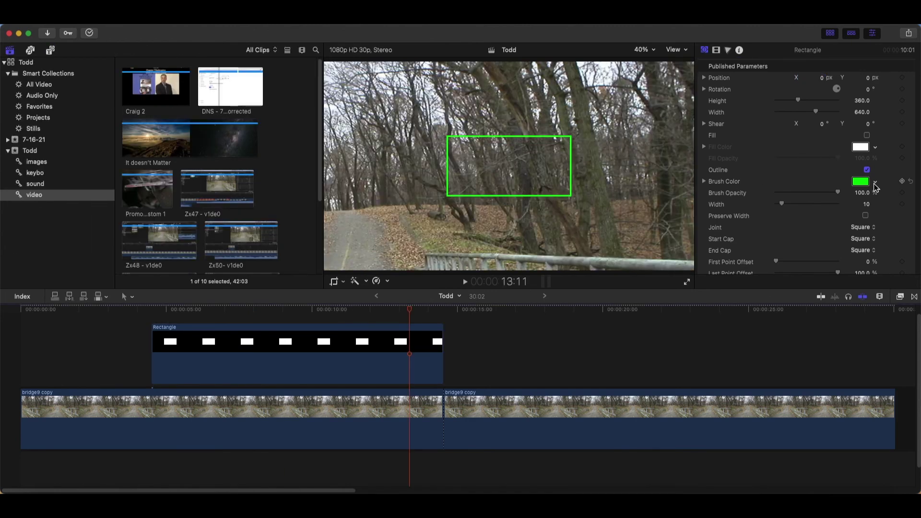
{"action": "left_click", "coordinate": [876, 183]}
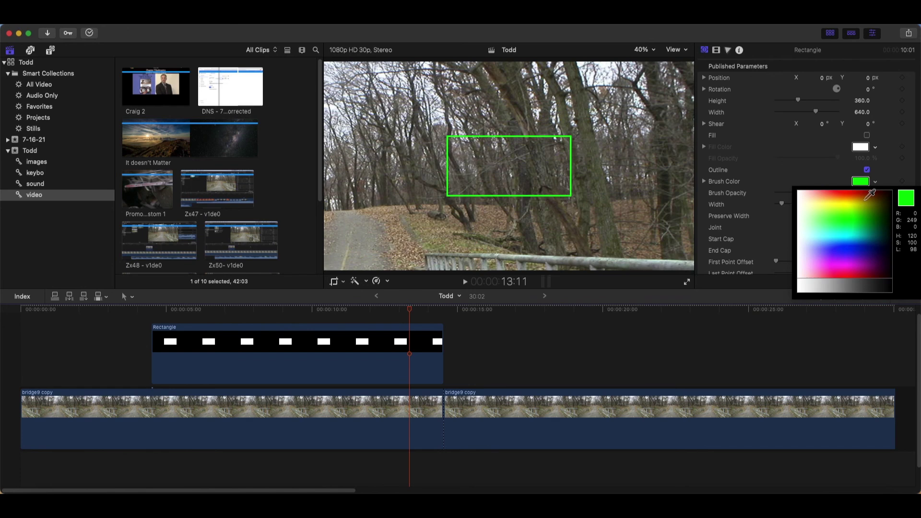
{"action": "left_click", "coordinate": [850, 199]}
Replace the second bridge9 copy clip with the DNS - 7 mistatke corrected clip and move the Rectangle overlay above it.
{"action": "left_click", "coordinate": [232, 98]}
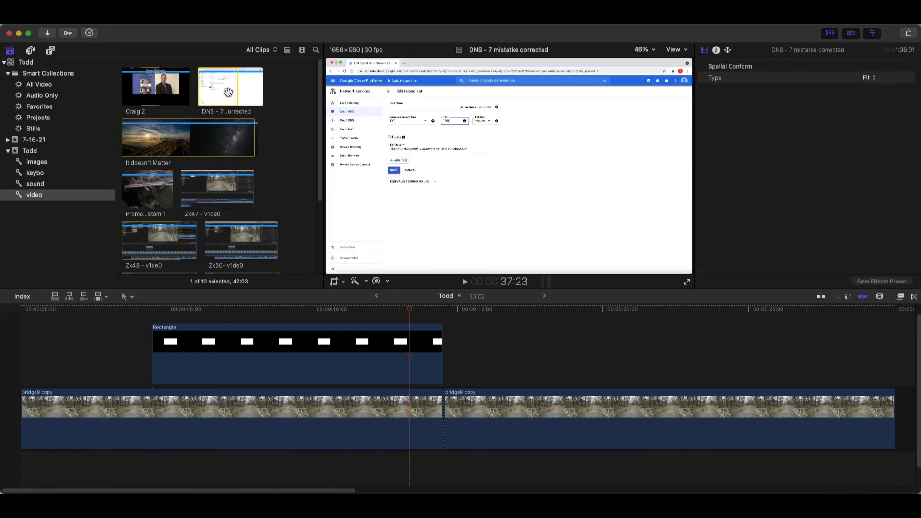
{"action": "left_click_drag", "start_coordinate": [228, 93], "coordinate": [459, 410]}
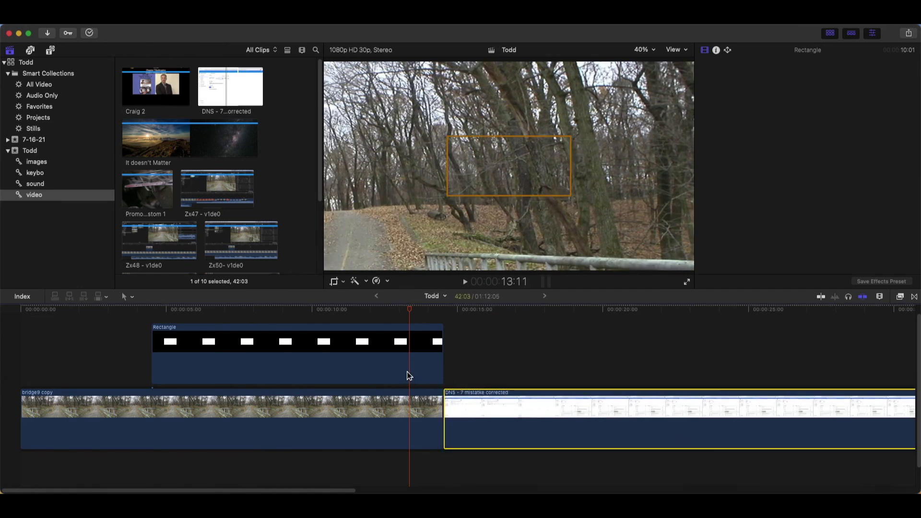
{"action": "left_click_drag", "start_coordinate": [396, 374], "coordinate": [701, 370]}
{"action": "left_click", "coordinate": [634, 311]}
Set the rectangle's width to 690 and its outline width to 25.
{"action": "scroll", "coordinate": [768, 173], "scroll_direction": "down", "scroll_amount": 1}
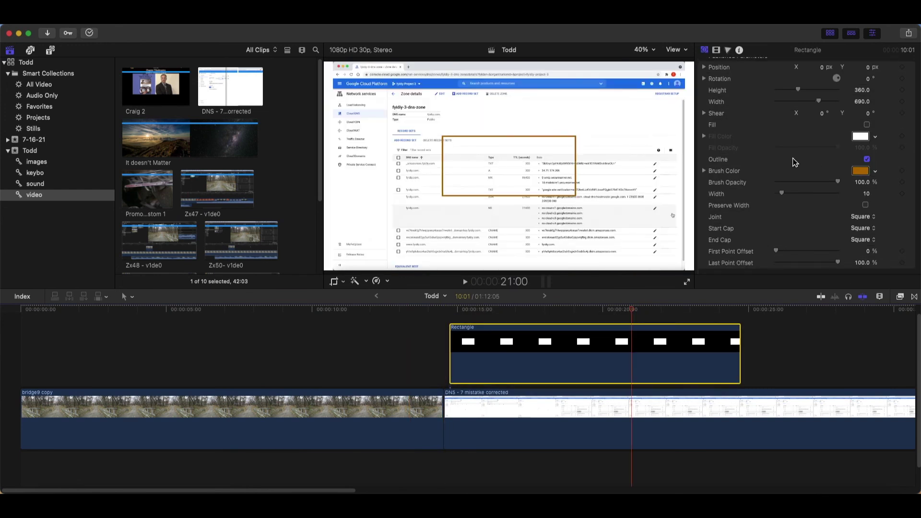
{"action": "left_click", "coordinate": [704, 171]}
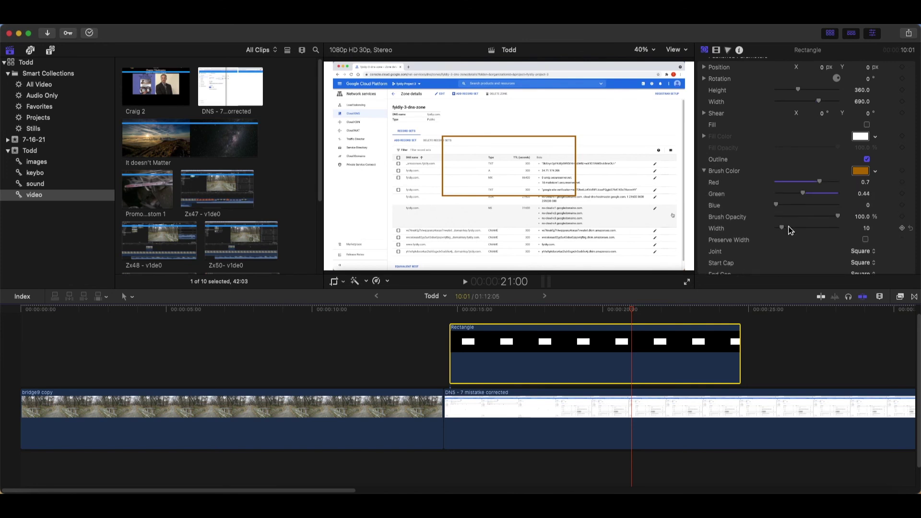
{"action": "left_click_drag", "start_coordinate": [785, 231], "coordinate": [796, 236]}
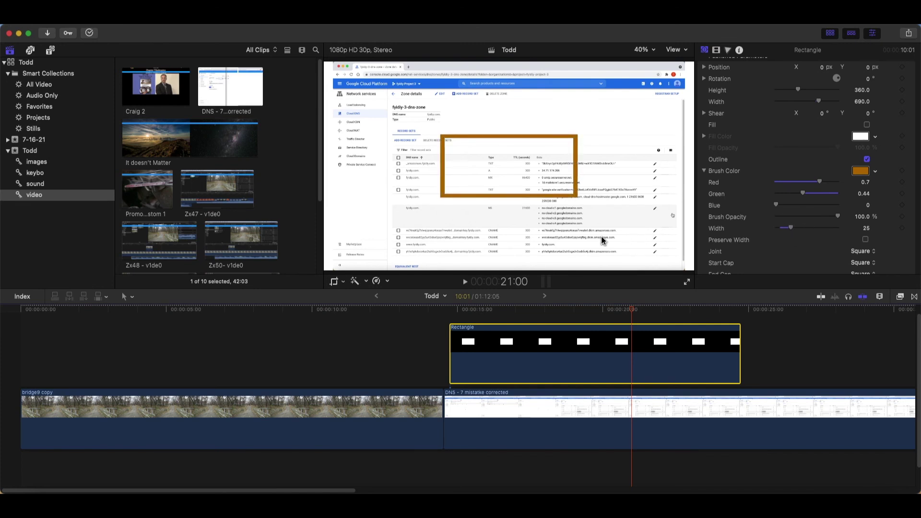
Transform the rectangle in the viewer, moving it over the googledomains entries to about X 271.9 px, Y -255.2 px.
{"action": "right_click", "coordinate": [541, 223]}
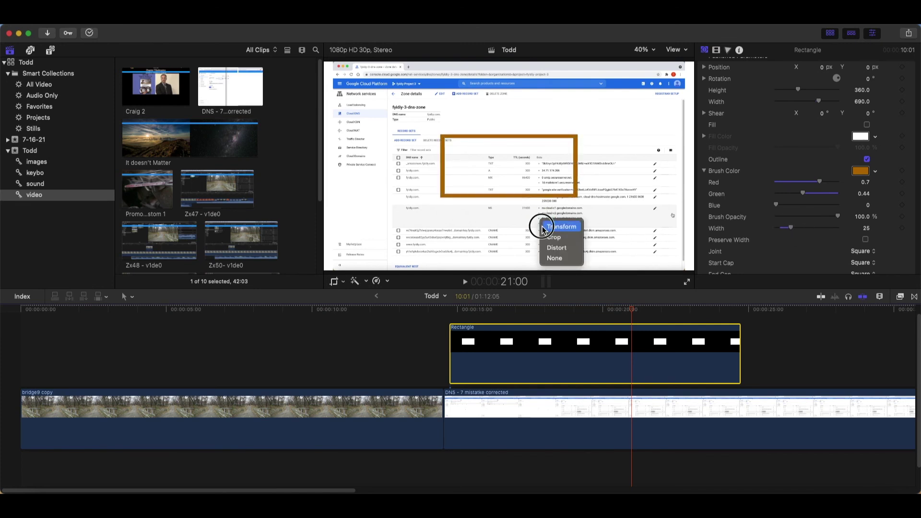
{"action": "left_click", "coordinate": [543, 226]}
{"action": "left_click_drag", "start_coordinate": [514, 172], "coordinate": [565, 219]}
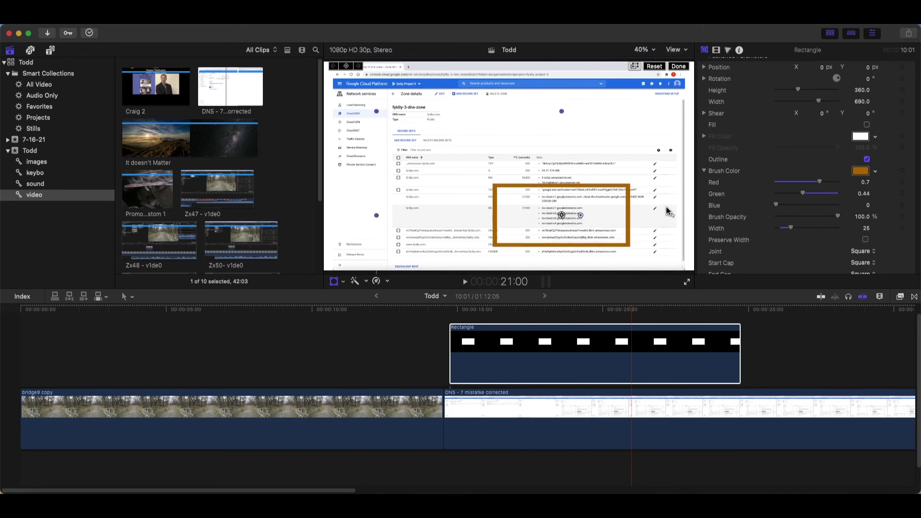
{"action": "left_click", "coordinate": [678, 67]}
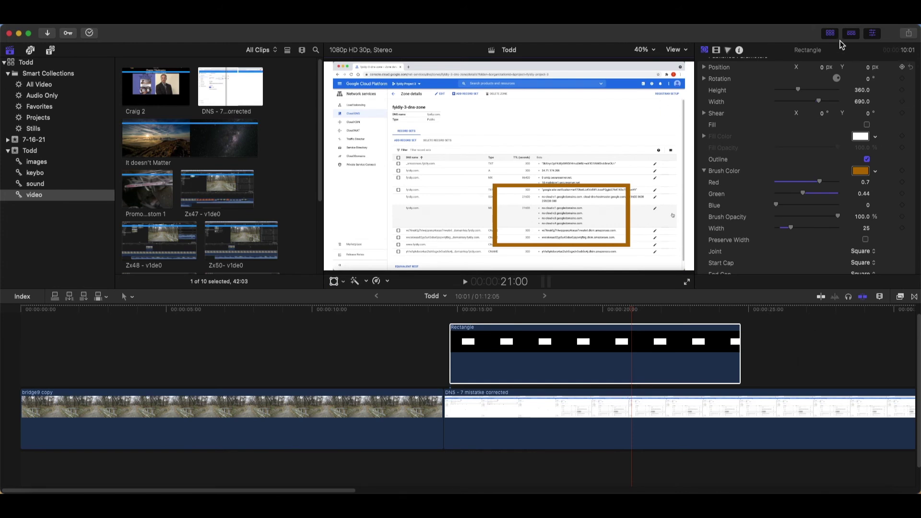
Scale the rectangle down to about 40.92% so that it frames only the googledomains entries.
{"action": "left_click", "coordinate": [718, 51]}
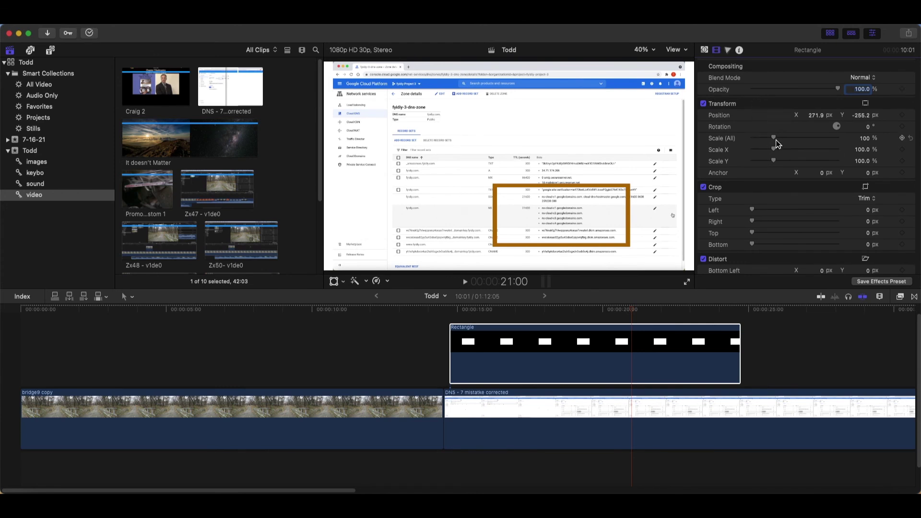
{"action": "left_click_drag", "start_coordinate": [777, 141], "coordinate": [767, 147]}
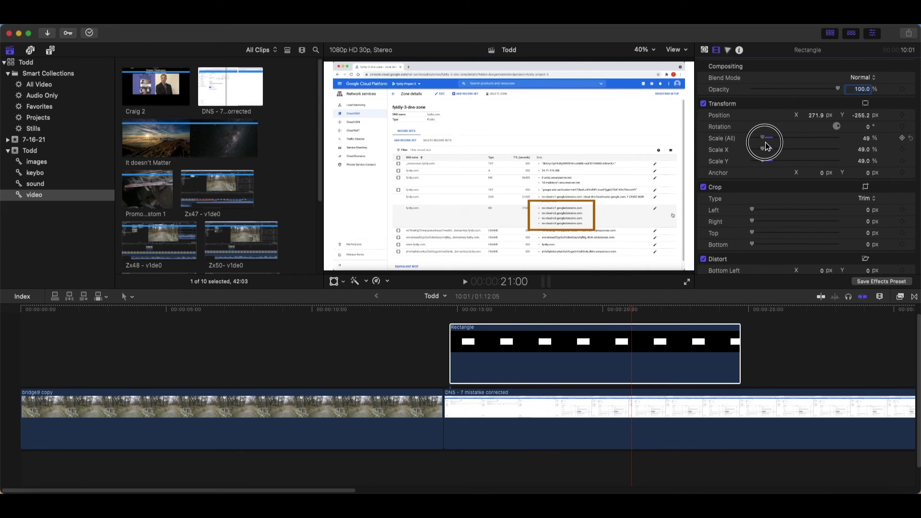
{"action": "left_click_drag", "start_coordinate": [766, 147], "coordinate": [763, 147]}
Stretch the rectangle vertically in the viewer to about 117.24% Y scale, and reset its transform.
{"action": "right_click", "coordinate": [559, 222]}
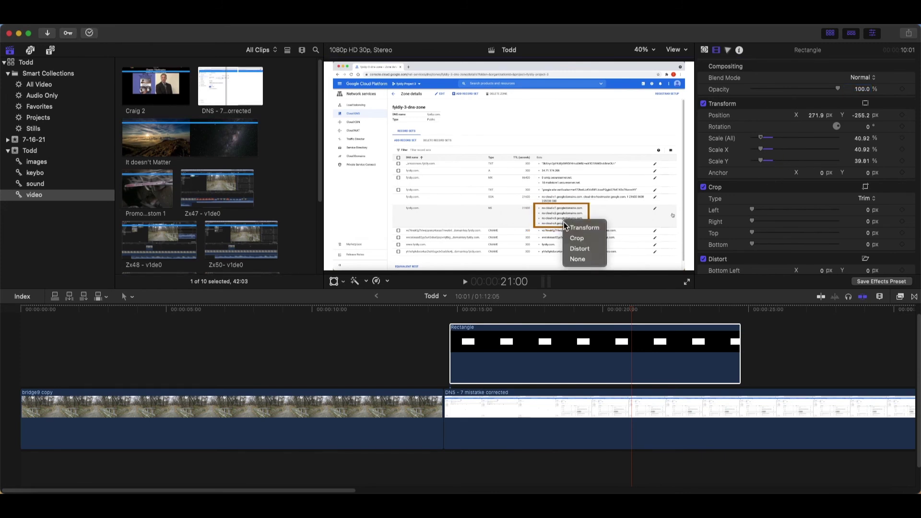
{"action": "left_click", "coordinate": [570, 231]}
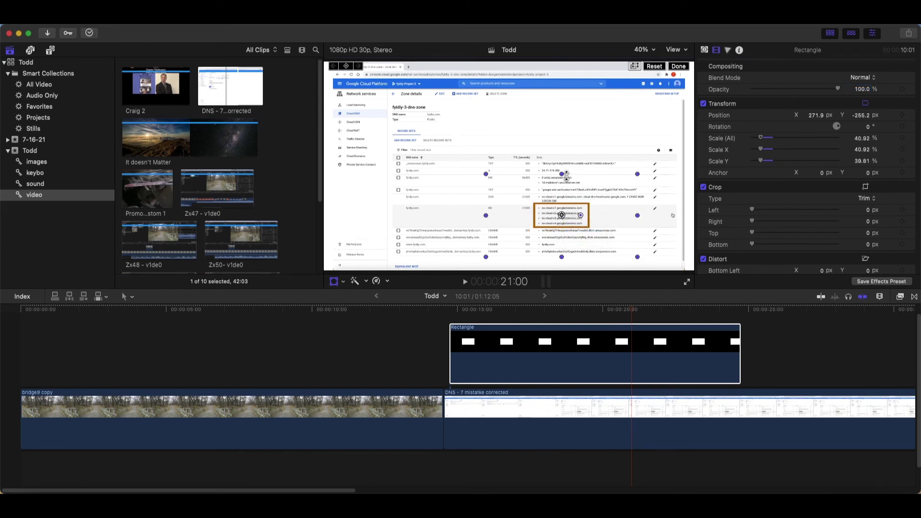
{"action": "left_click_drag", "start_coordinate": [562, 174], "coordinate": [569, 93]}
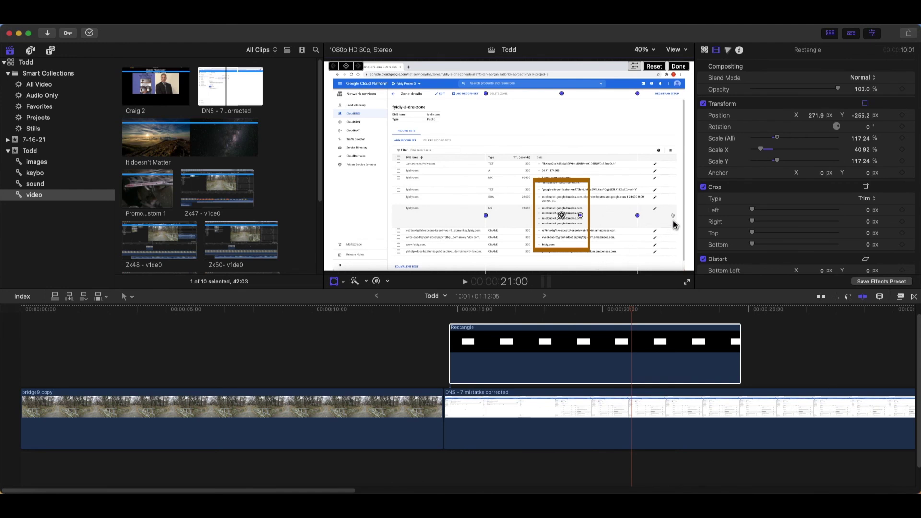
{"action": "left_click", "coordinate": [660, 67]}
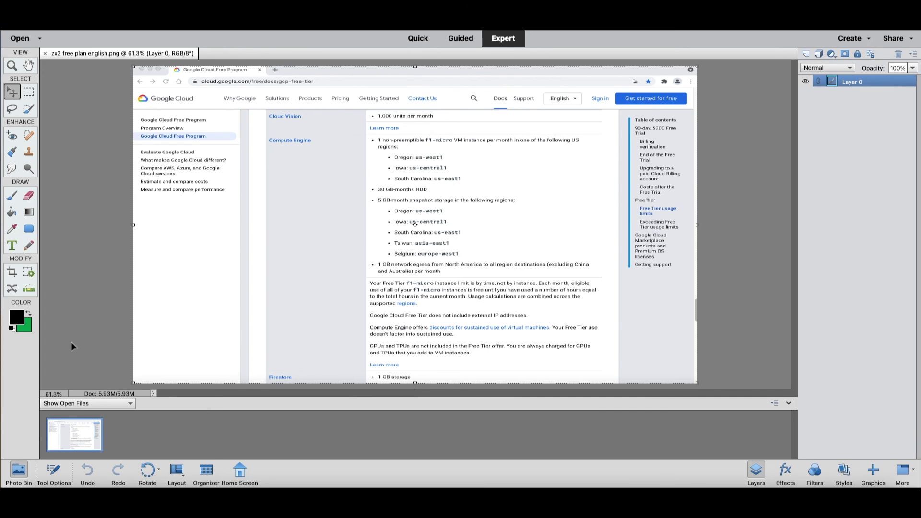
Set the foreground color to red cc0000 for the zx2 free plan english.png image.
{"action": "left_click", "coordinate": [17, 317]}
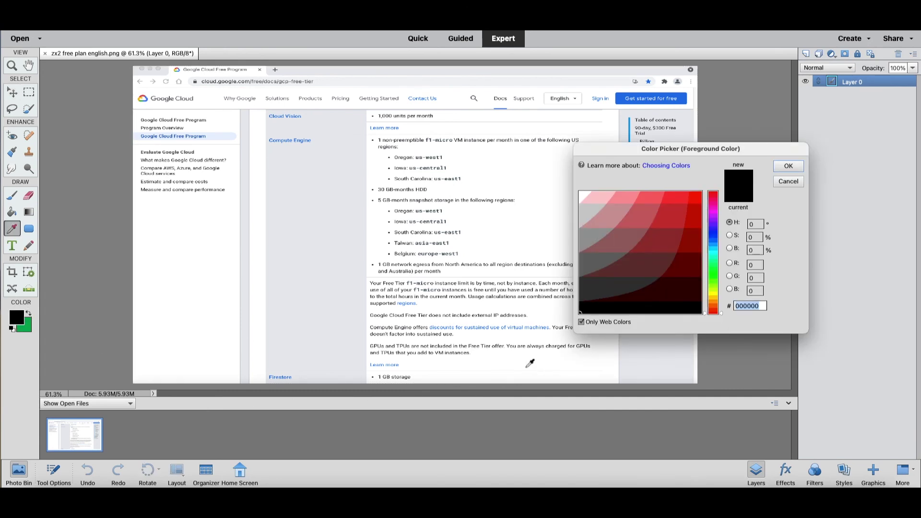
{"action": "left_click", "coordinate": [696, 209]}
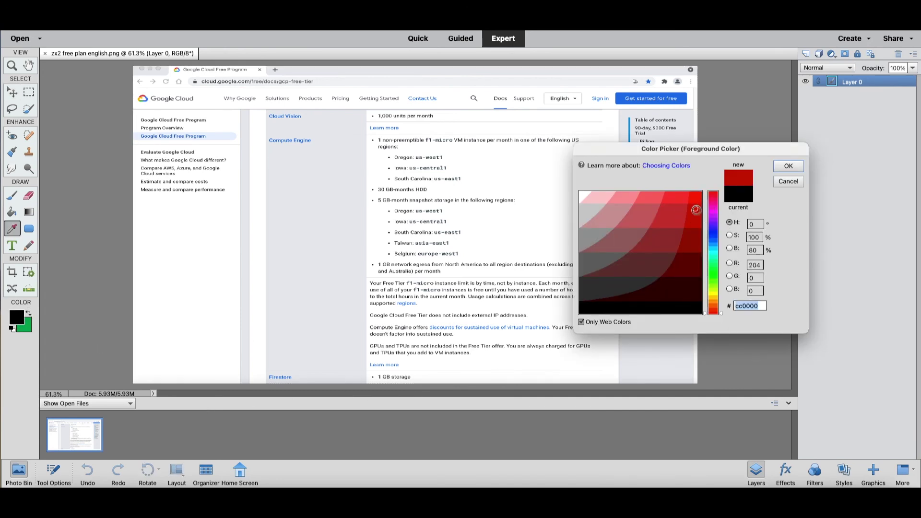
{"action": "left_click", "coordinate": [788, 168]}
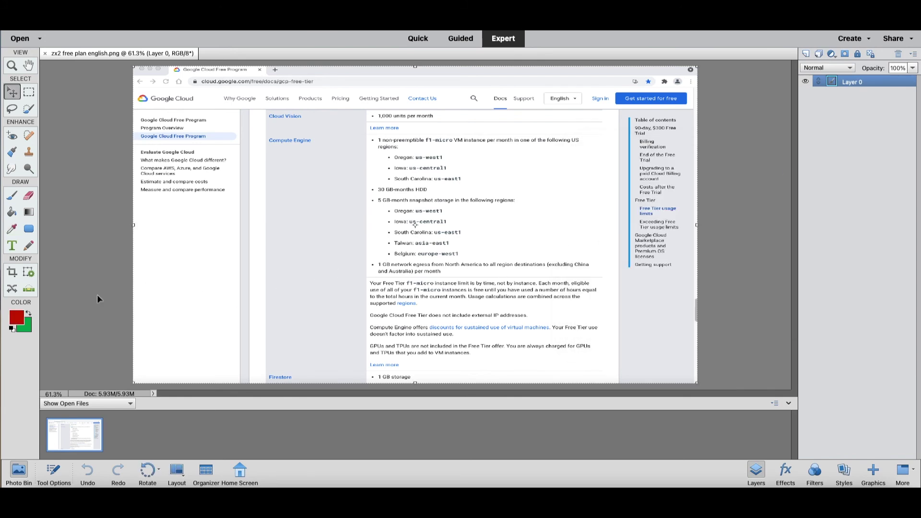
Draw a red rounded rectangle over the 5 GB-month snapshot storage list and subtract a slightly smaller one inside it to leave a thin frame.
{"action": "left_click", "coordinate": [29, 229]}
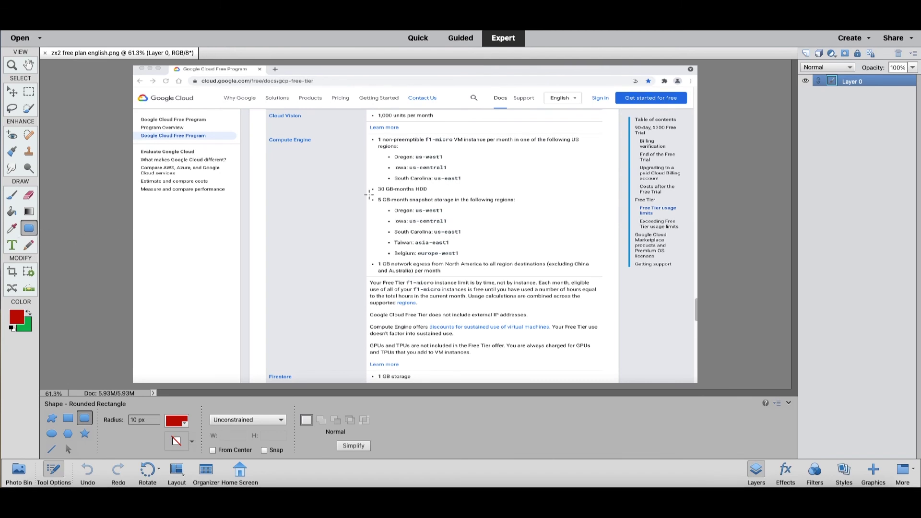
{"action": "left_click_drag", "start_coordinate": [369, 194], "coordinate": [531, 266]}
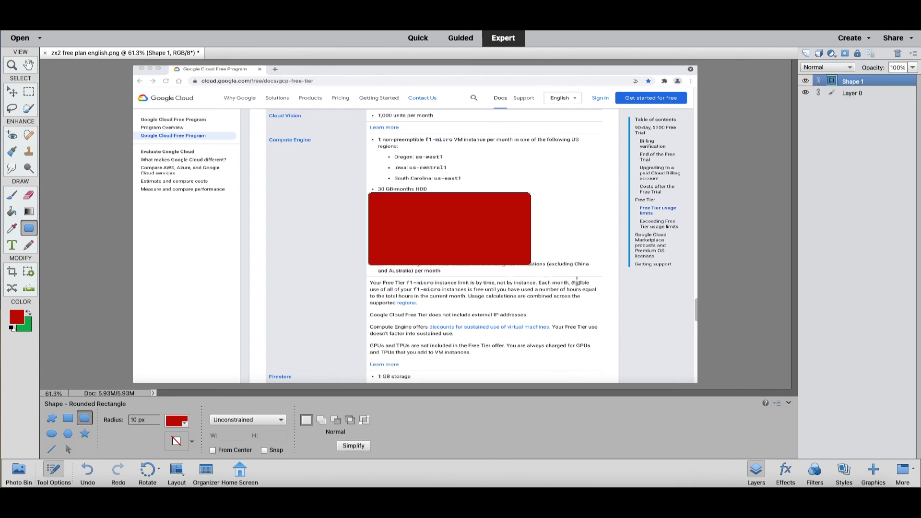
{"action": "left_click", "coordinate": [337, 422]}
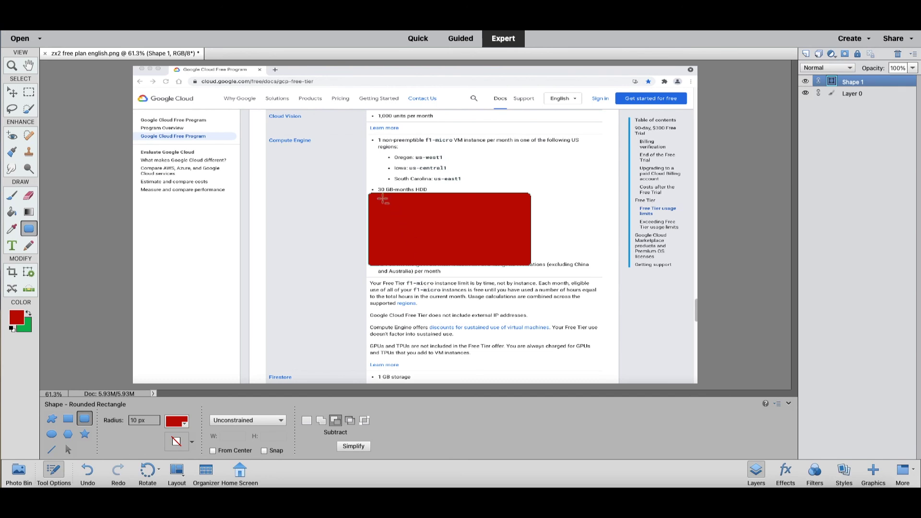
{"action": "left_click", "coordinate": [374, 197]}
{"action": "left_click_drag", "start_coordinate": [374, 198], "coordinate": [527, 262]}
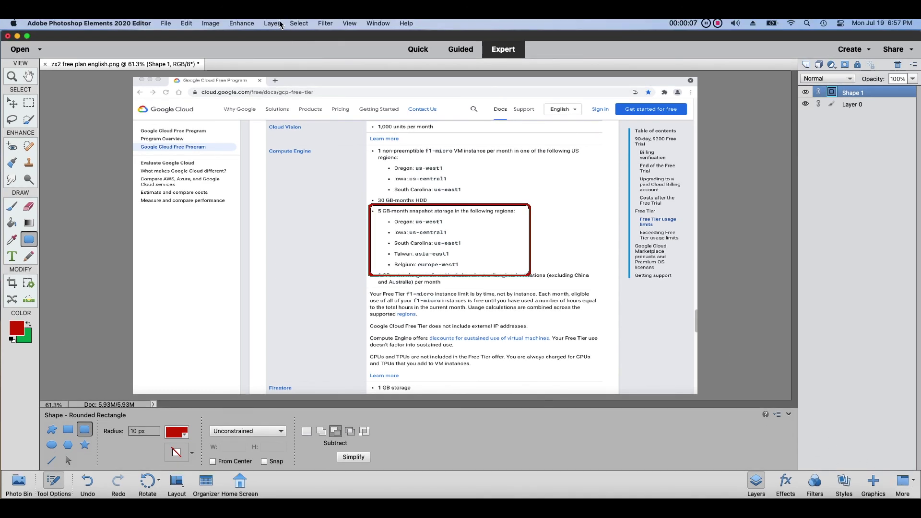
Flatten the framed image and check its pixel width and height in the image size settings.
{"action": "left_click", "coordinate": [282, 23]}
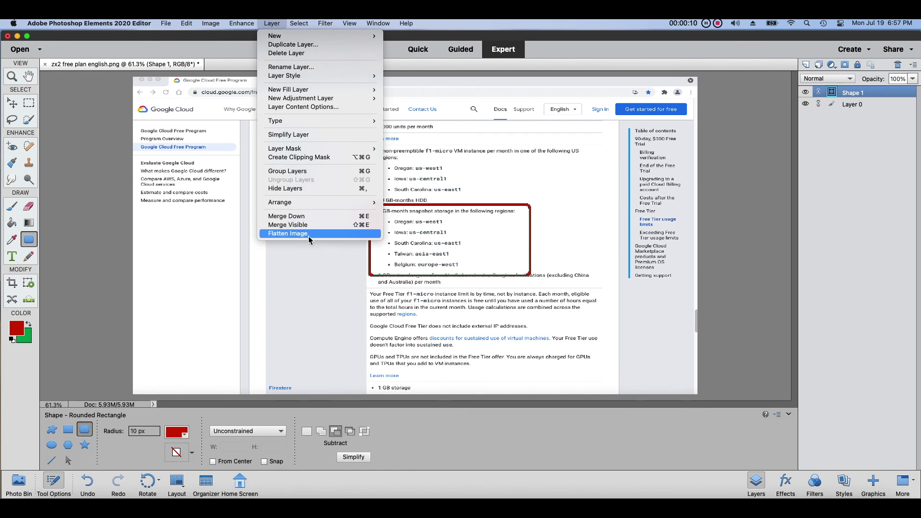
{"action": "left_click", "coordinate": [333, 234]}
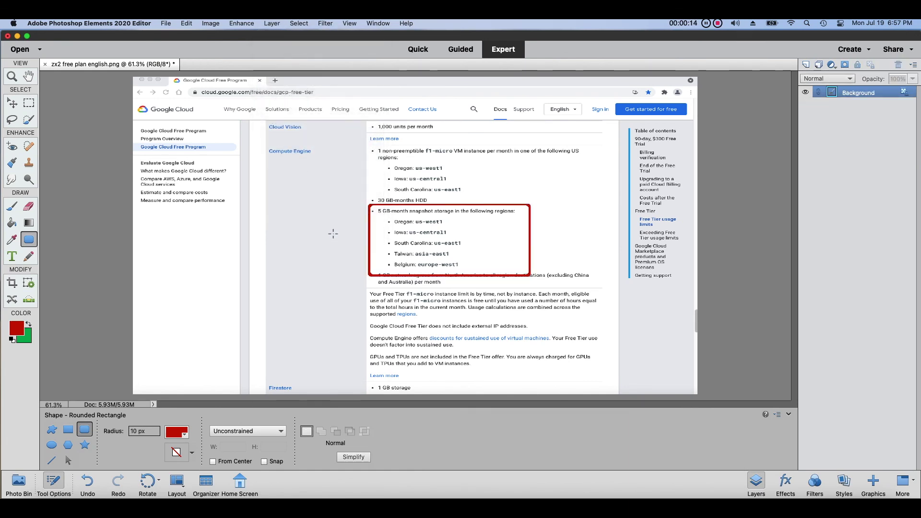
{"action": "left_click", "coordinate": [211, 23]}
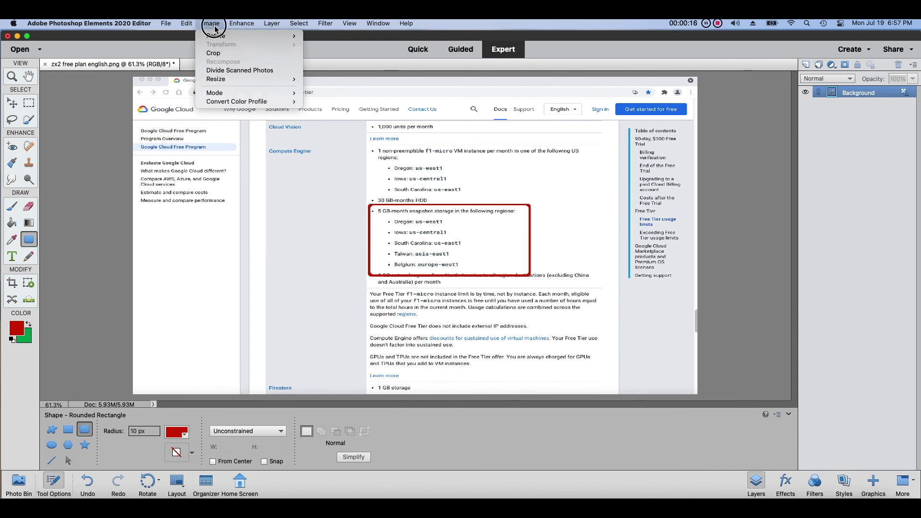
{"action": "mouse_move", "coordinate": [228, 81]}
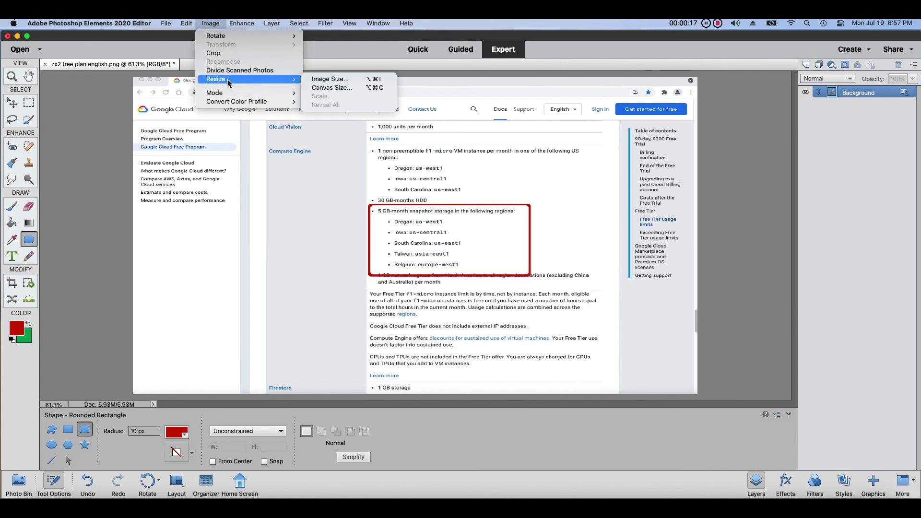
{"action": "left_click", "coordinate": [321, 78]}
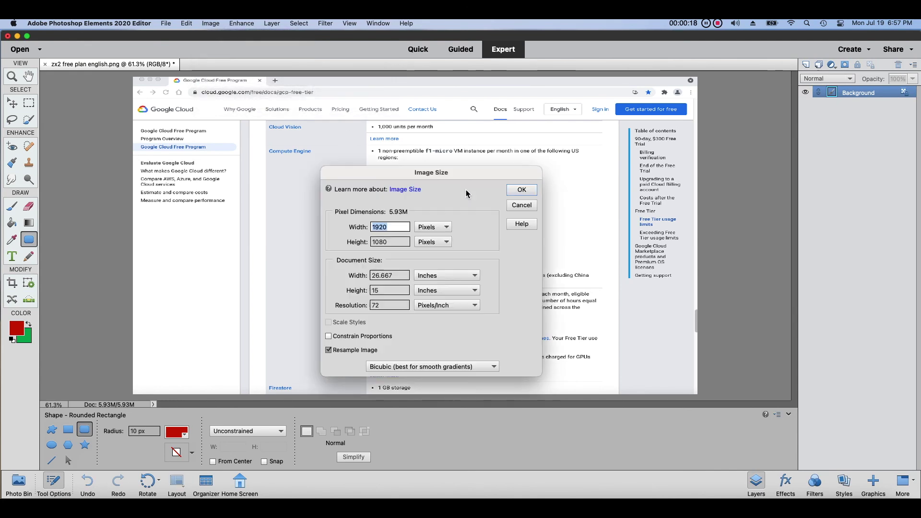
{"action": "left_click", "coordinate": [409, 225]}
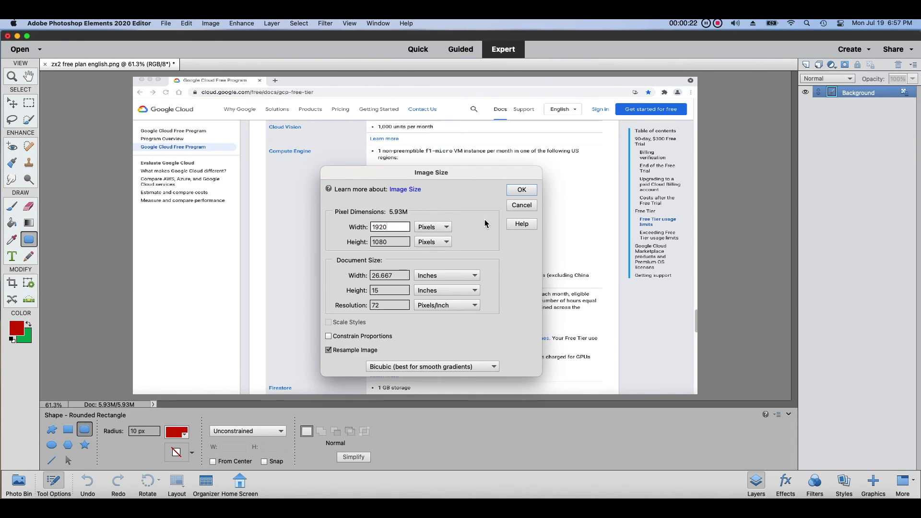
{"action": "key", "text": "Tab"}
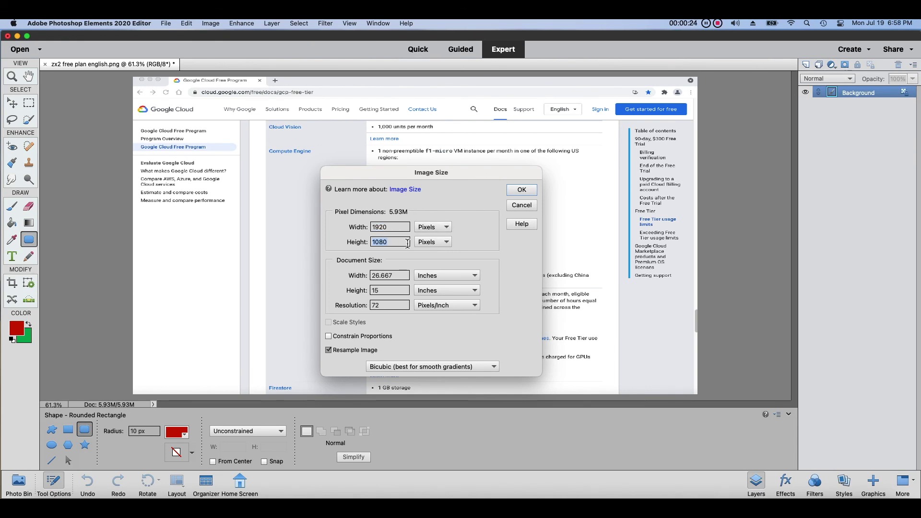
{"action": "left_click", "coordinate": [532, 192]}
Save the image to Downloads in PNG format as zx2 free plan english.png without embedding the color profile.
{"action": "left_click", "coordinate": [166, 23]}
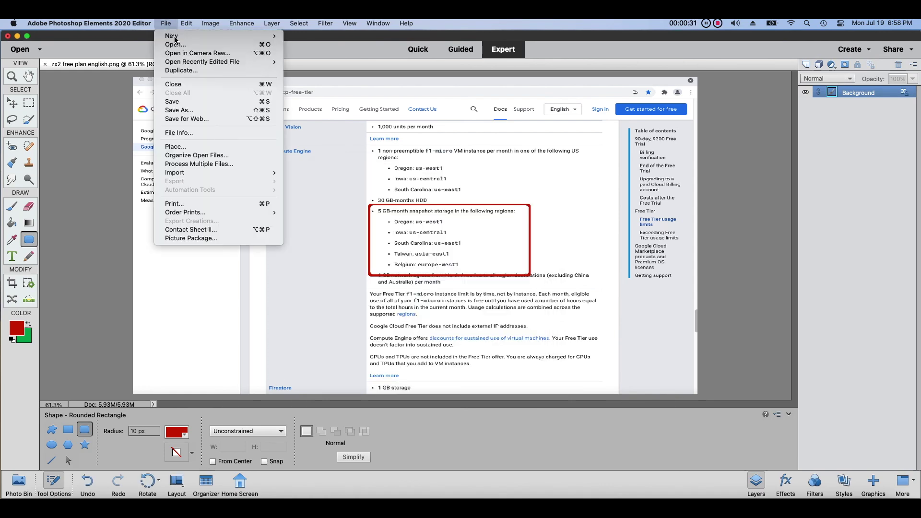
{"action": "left_click", "coordinate": [192, 111]}
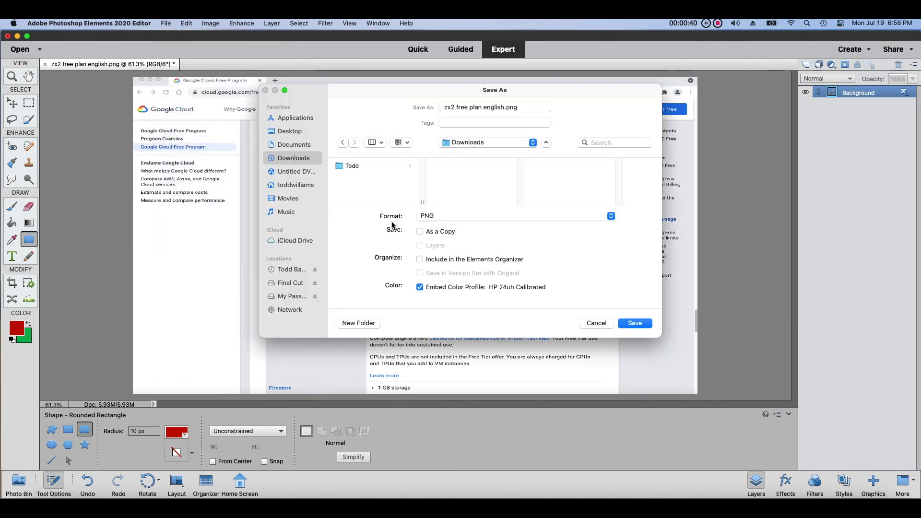
{"action": "left_click", "coordinate": [490, 287]}
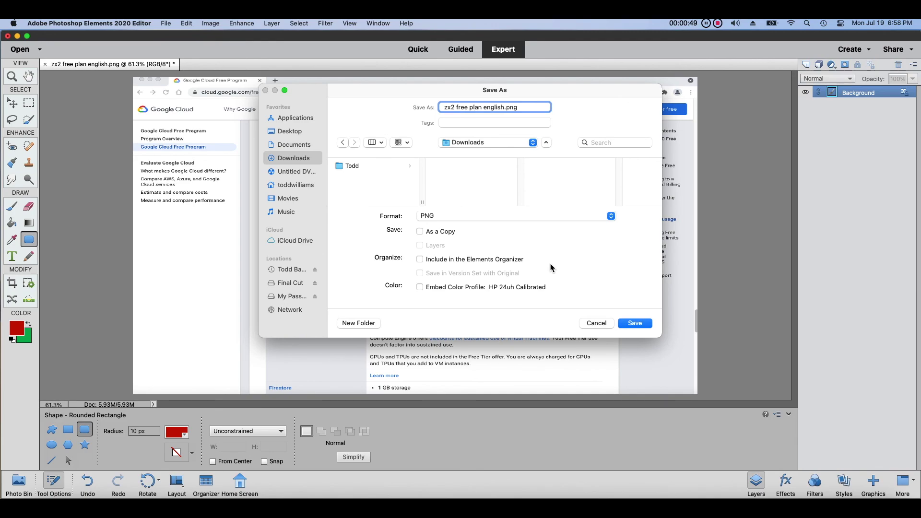
{"action": "left_click", "coordinate": [627, 324]}
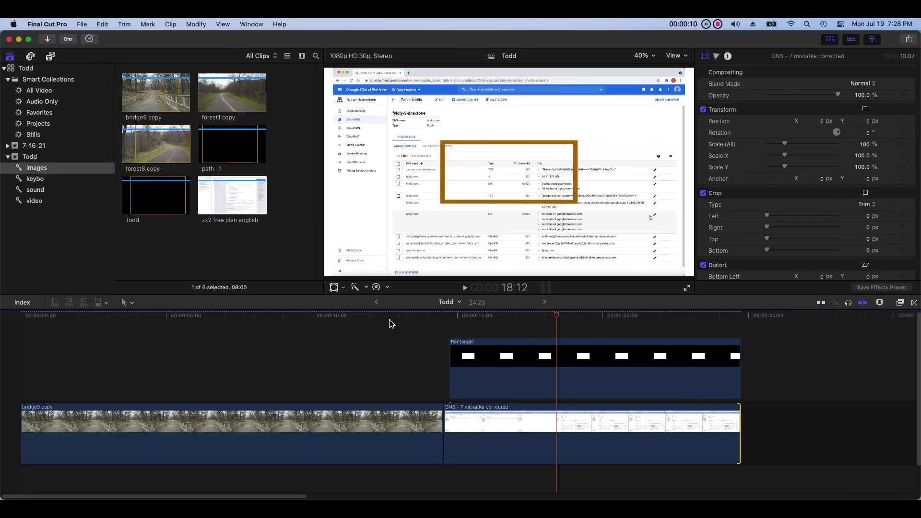
In Final Cut Pro, render everything in the timeline project and check the rendering progress in the background tasks.
{"action": "left_click", "coordinate": [195, 24]}
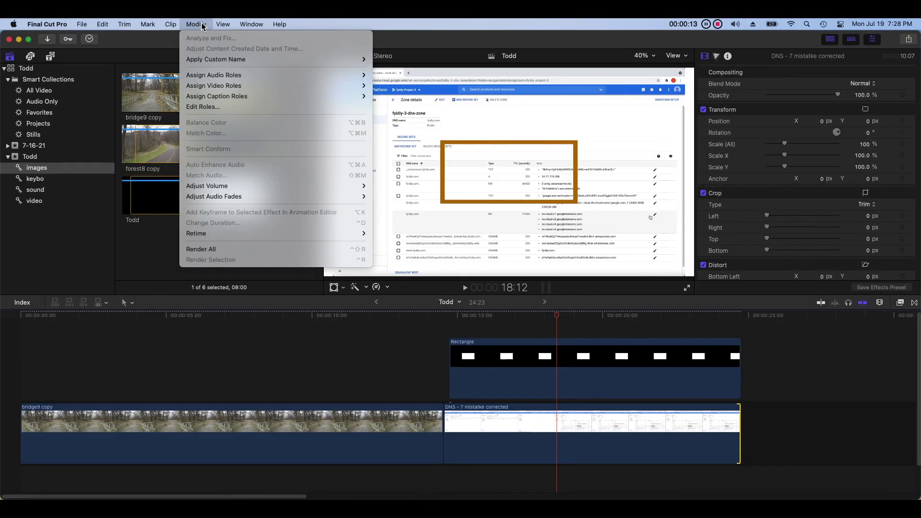
{"action": "left_click", "coordinate": [302, 258]}
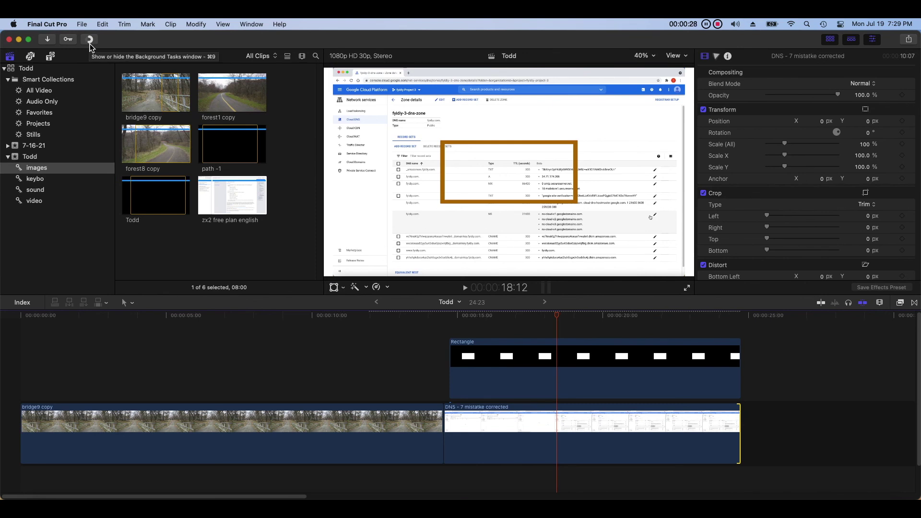
{"action": "left_click", "coordinate": [90, 42]}
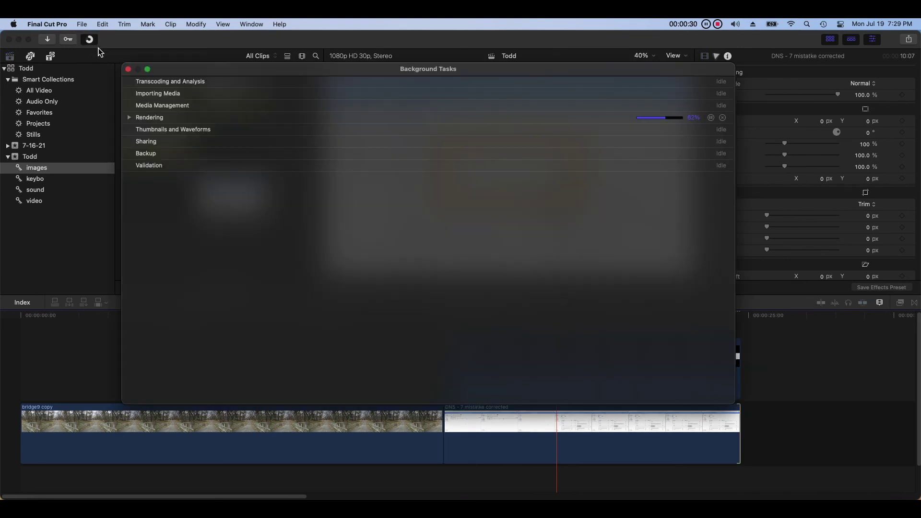
{"action": "left_click", "coordinate": [129, 118]}
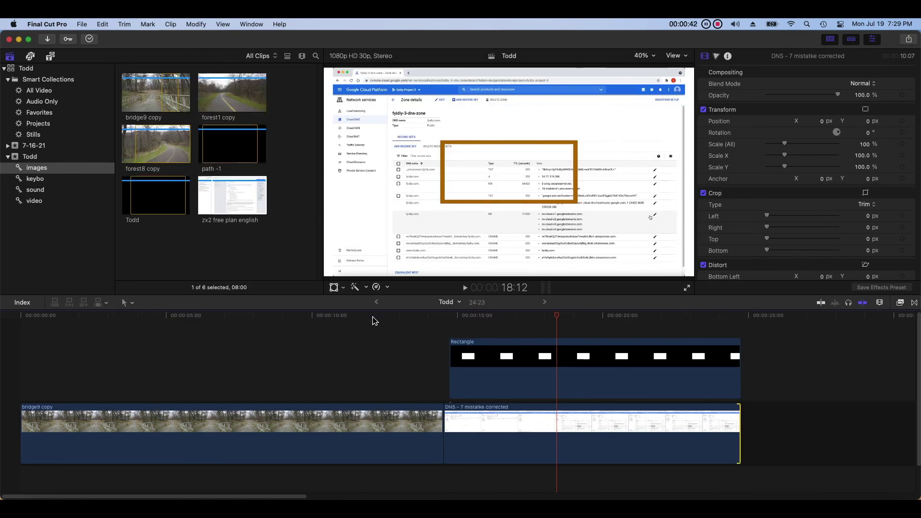
{"action": "key", "text": "super+9"}
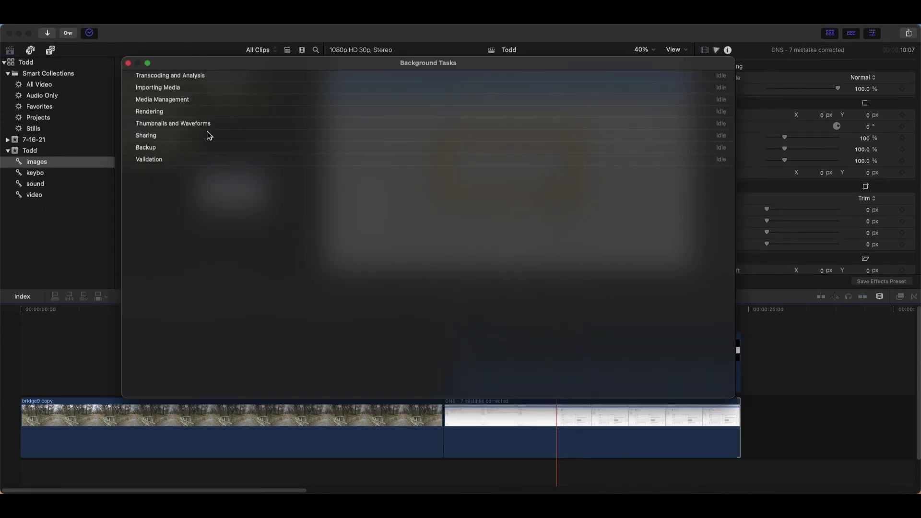
{"action": "left_click", "coordinate": [129, 63]}
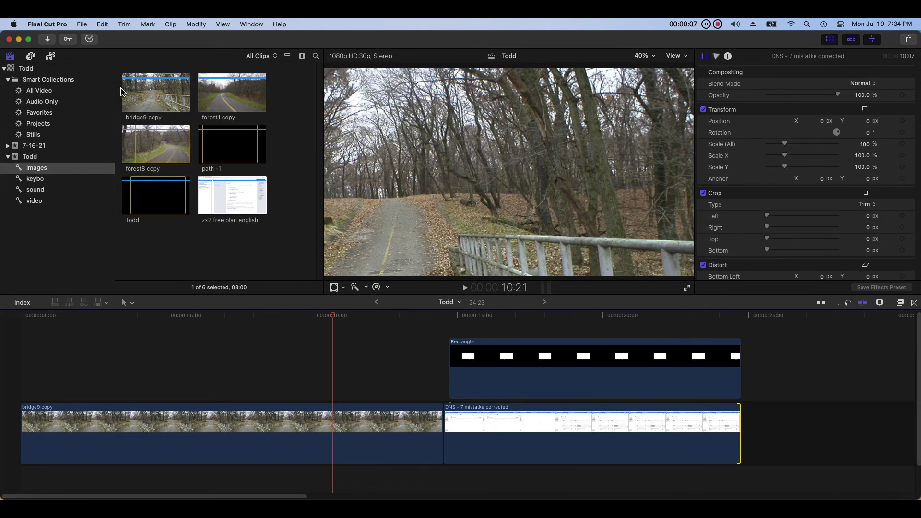
{"action": "left_click", "coordinate": [86, 27]}
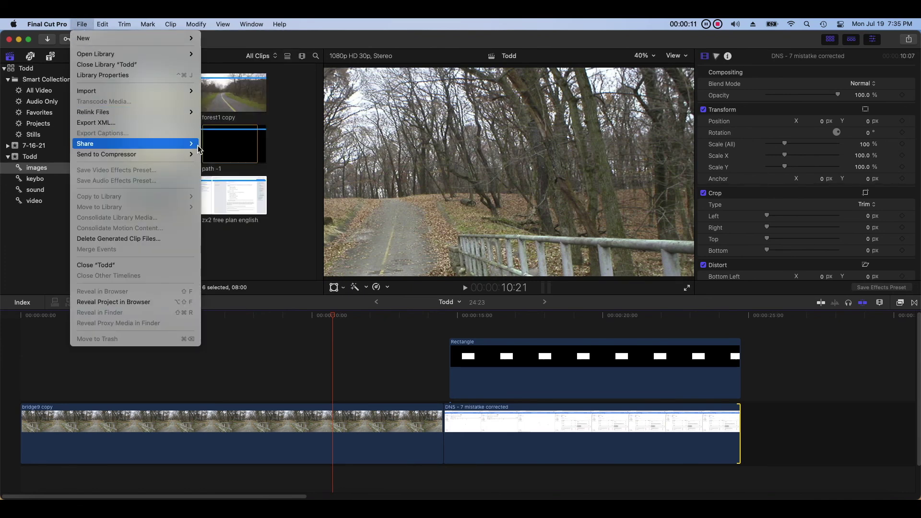
{"action": "mouse_move", "coordinate": [192, 144]}
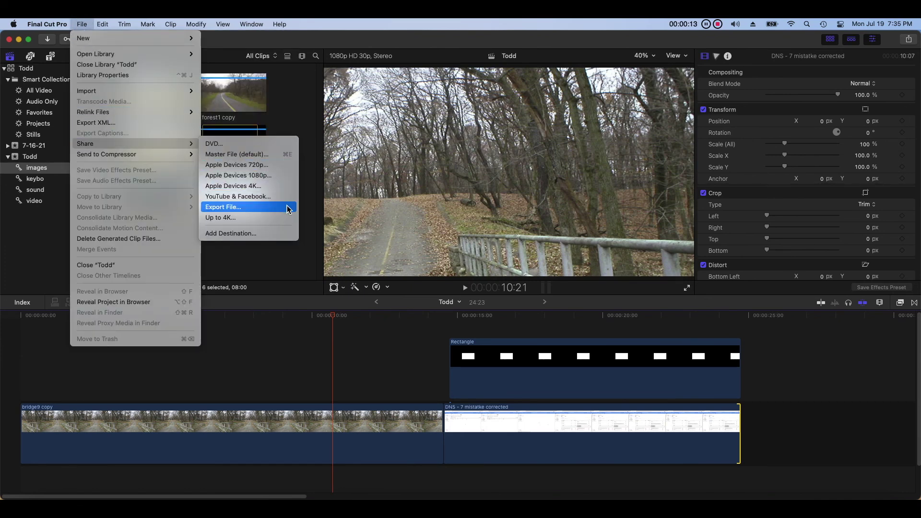
{"action": "key", "text": "Escape"}
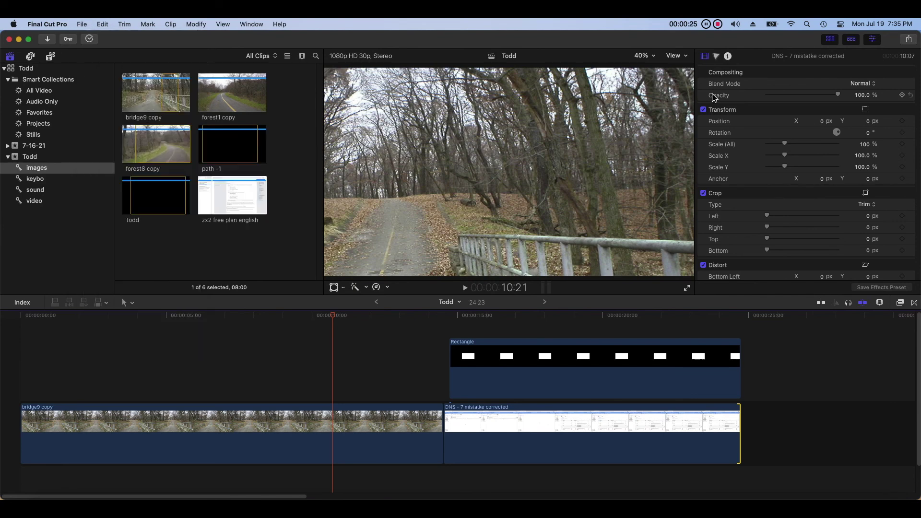
Export the project to the English folder as Song, using Computer format, H.264 Better Quality, 1920 x 1080 and Save only.
{"action": "left_click", "coordinate": [908, 39]}
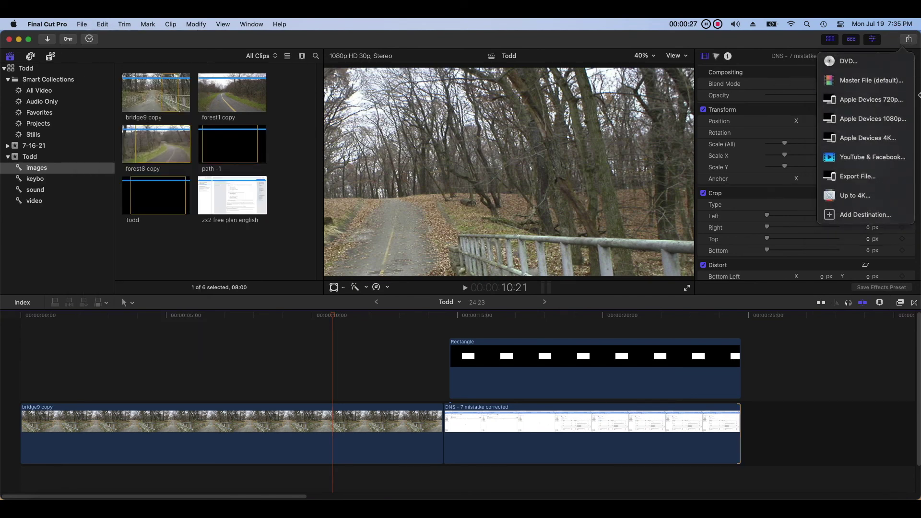
{"action": "left_click", "coordinate": [895, 179]}
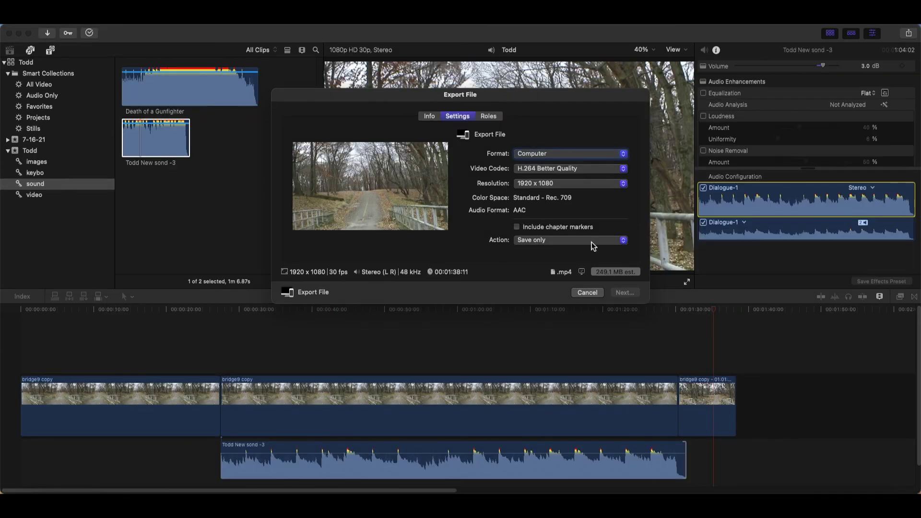
{"action": "key", "text": "Return"}
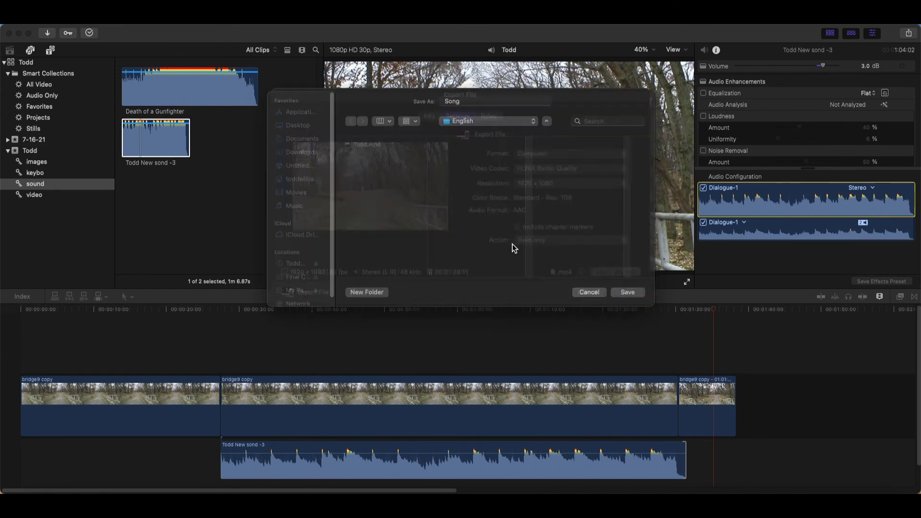
{"action": "left_click", "coordinate": [629, 302]}
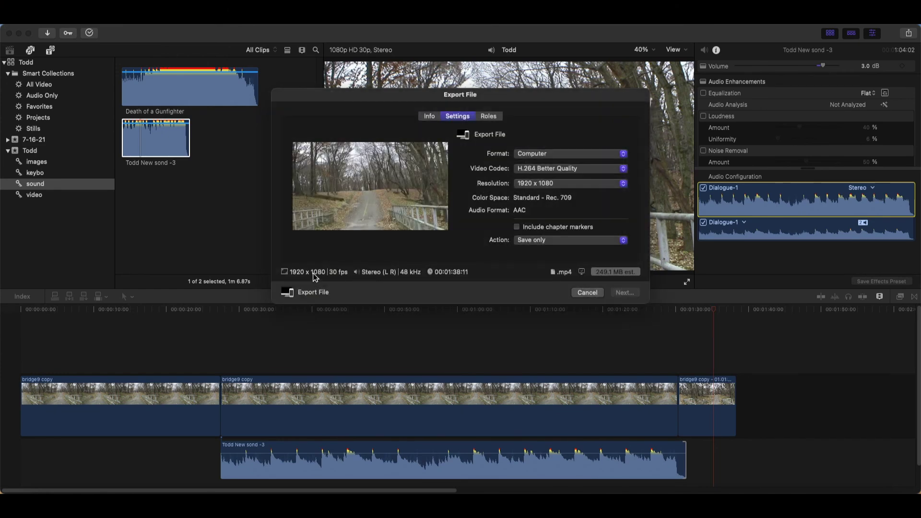
Check the export progress of Song.mp4 under the sharing tasks in the background tasks window.
{"action": "left_click", "coordinate": [90, 33]}
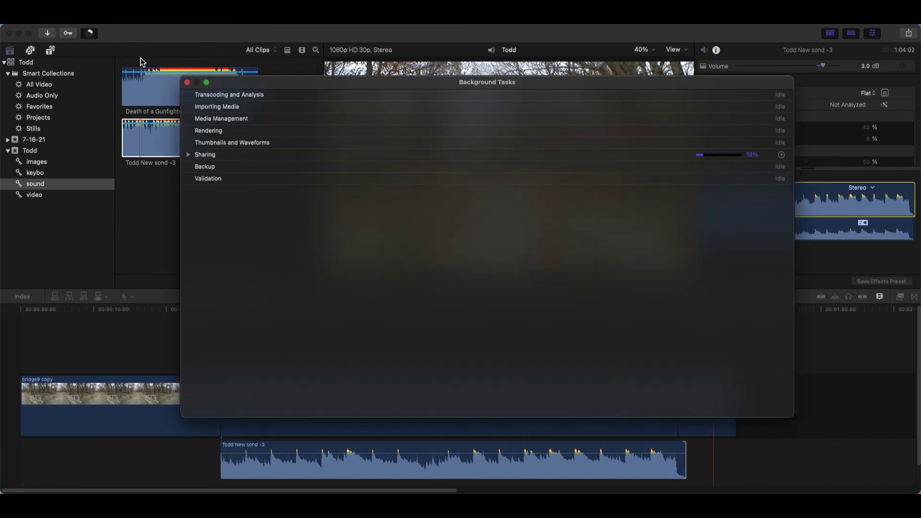
{"action": "left_click", "coordinate": [188, 154]}
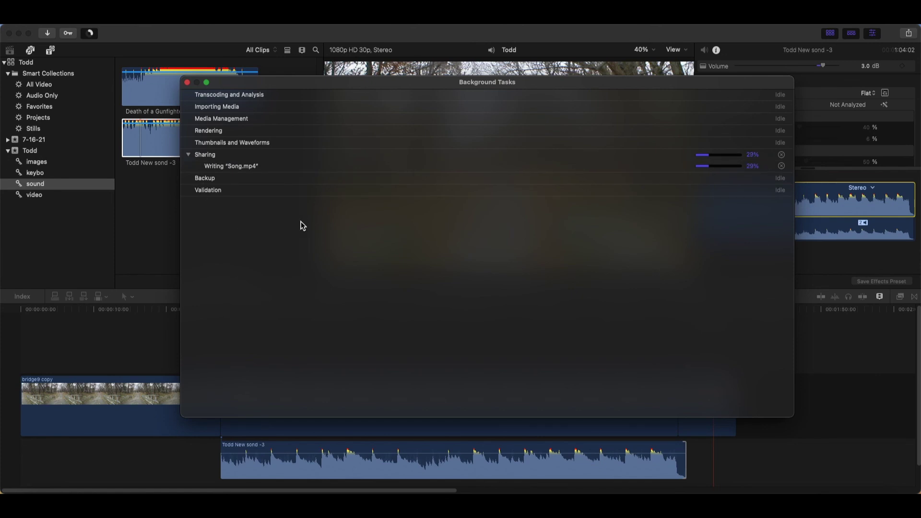
{"action": "left_click_drag", "start_coordinate": [547, 85], "coordinate": [597, 82]}
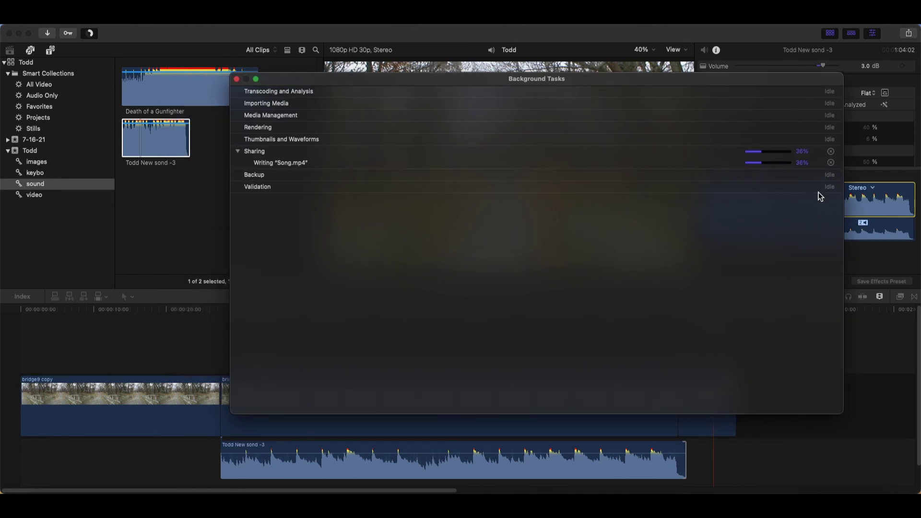
{"action": "left_click", "coordinate": [236, 78]}
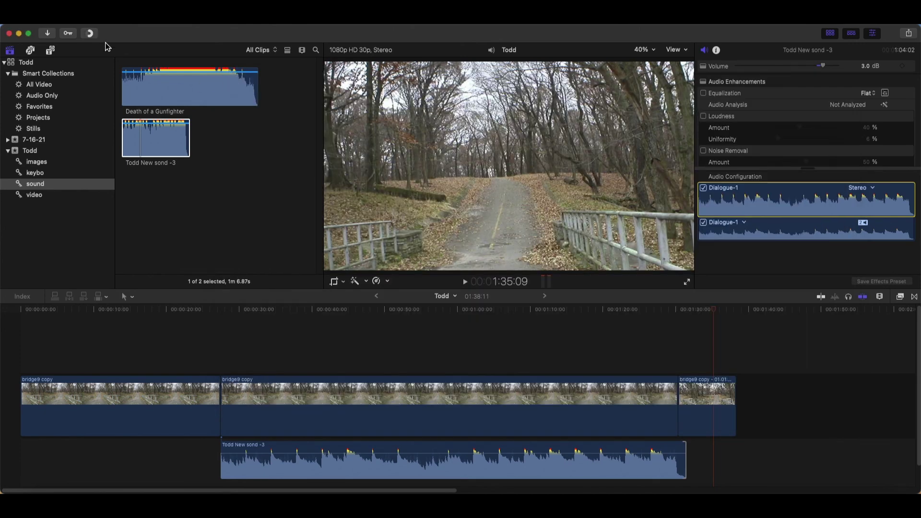